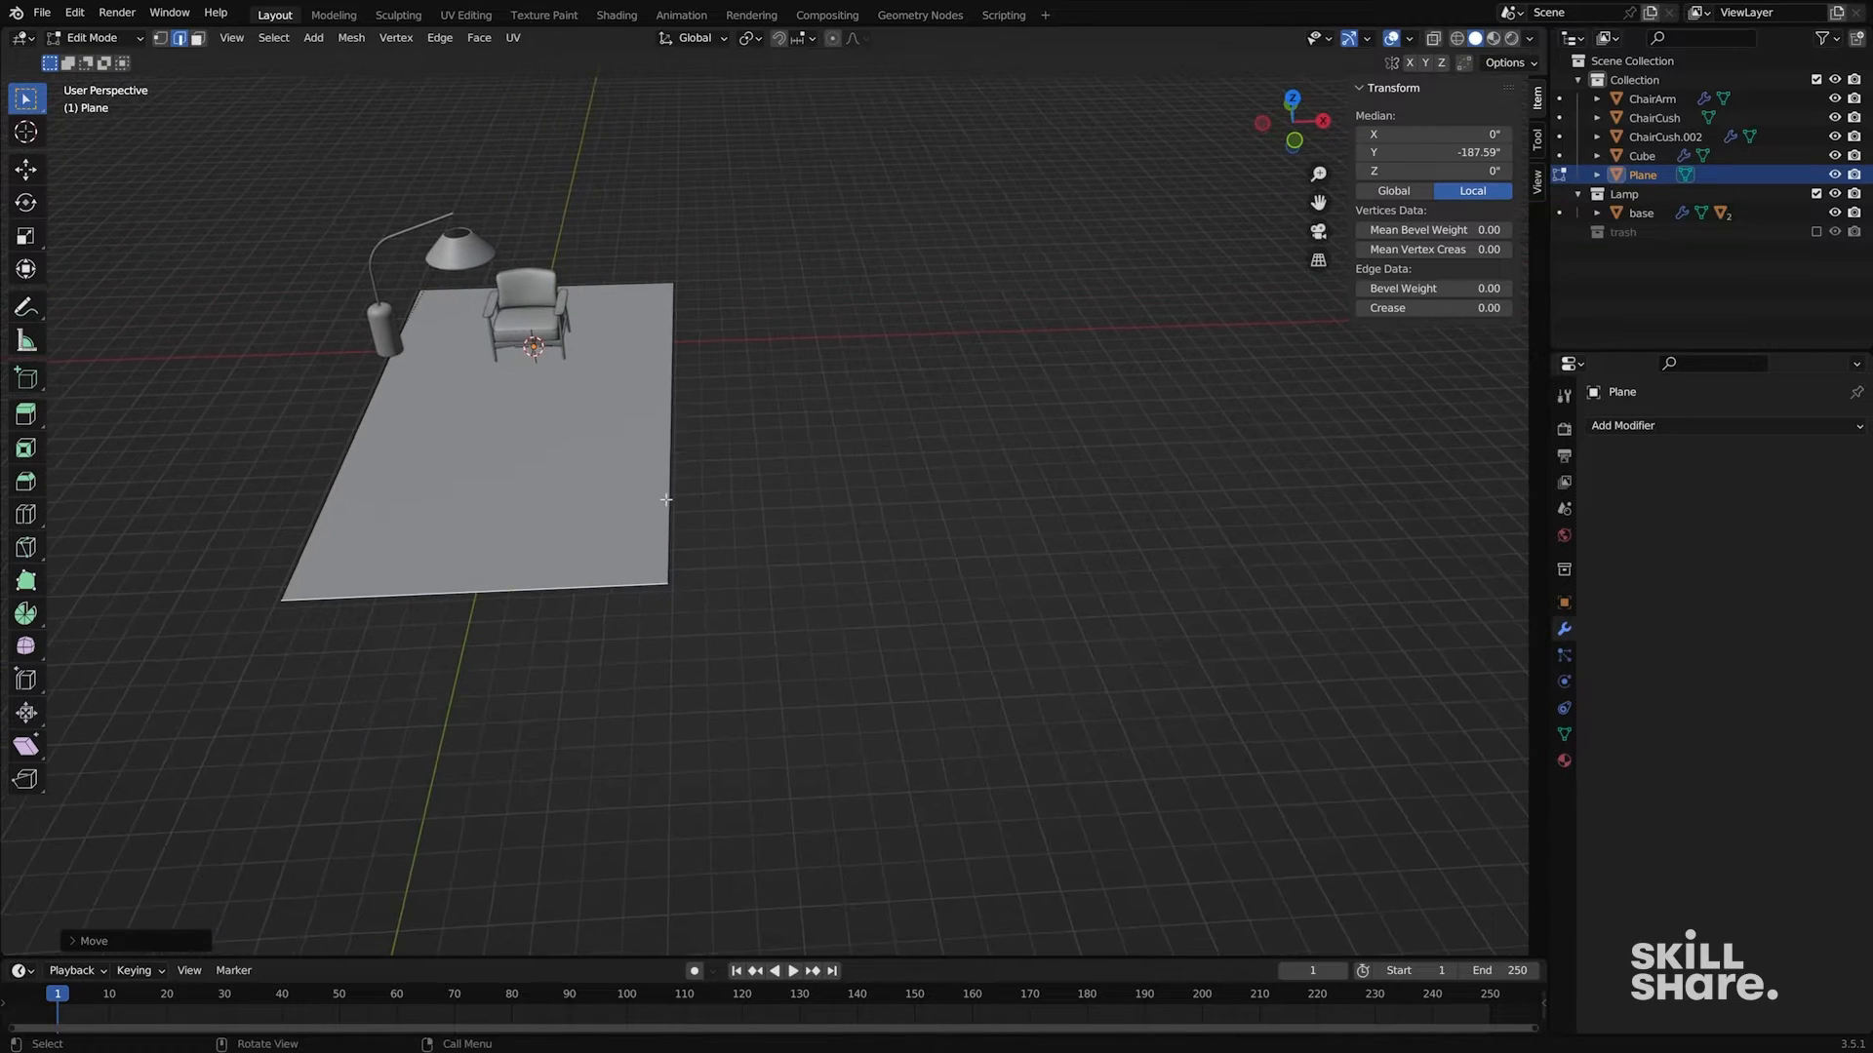
# - Extrude the floor plane's back and right edges straight up along Z into walls about 118 in high
pyautogui.click(531, 297)
pyautogui.keyDown('shift'); pyautogui.click(667, 354); pyautogui.keyUp('shift')
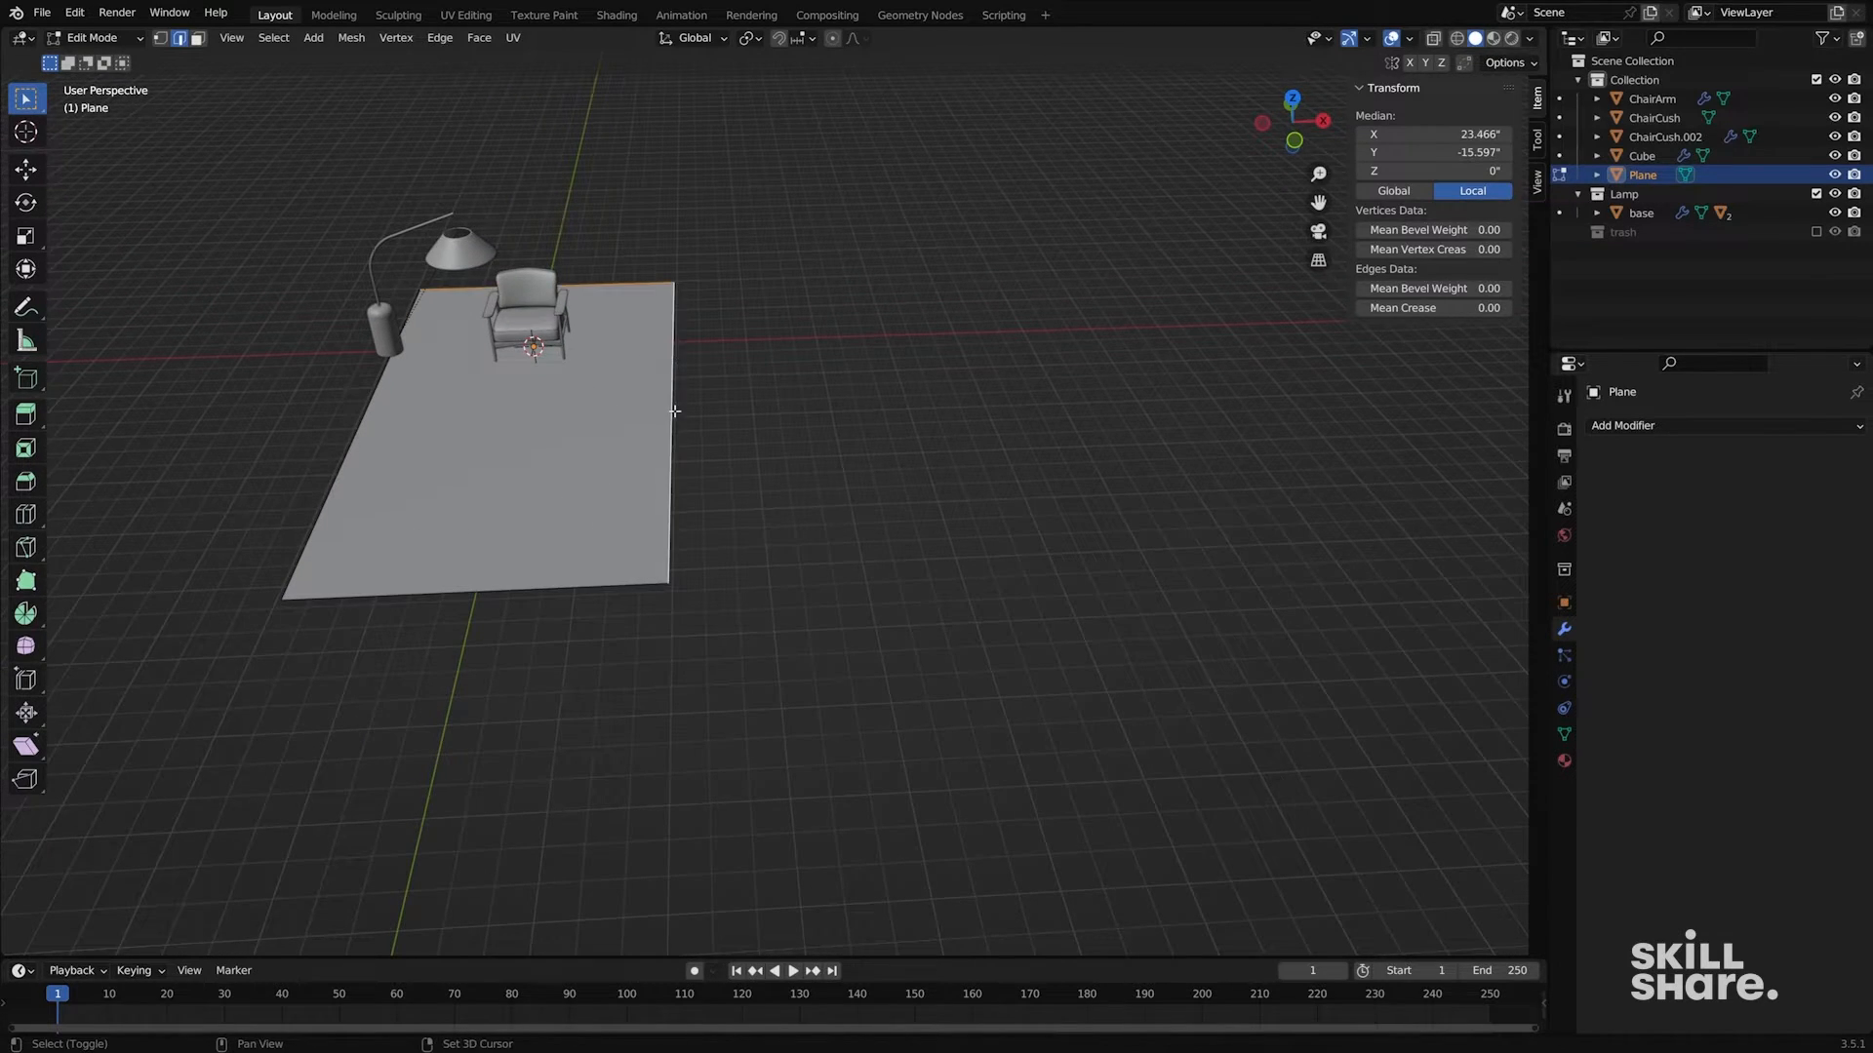
pyautogui.moveTo(674, 415); pyautogui.dragTo(741, 422, button='middle')
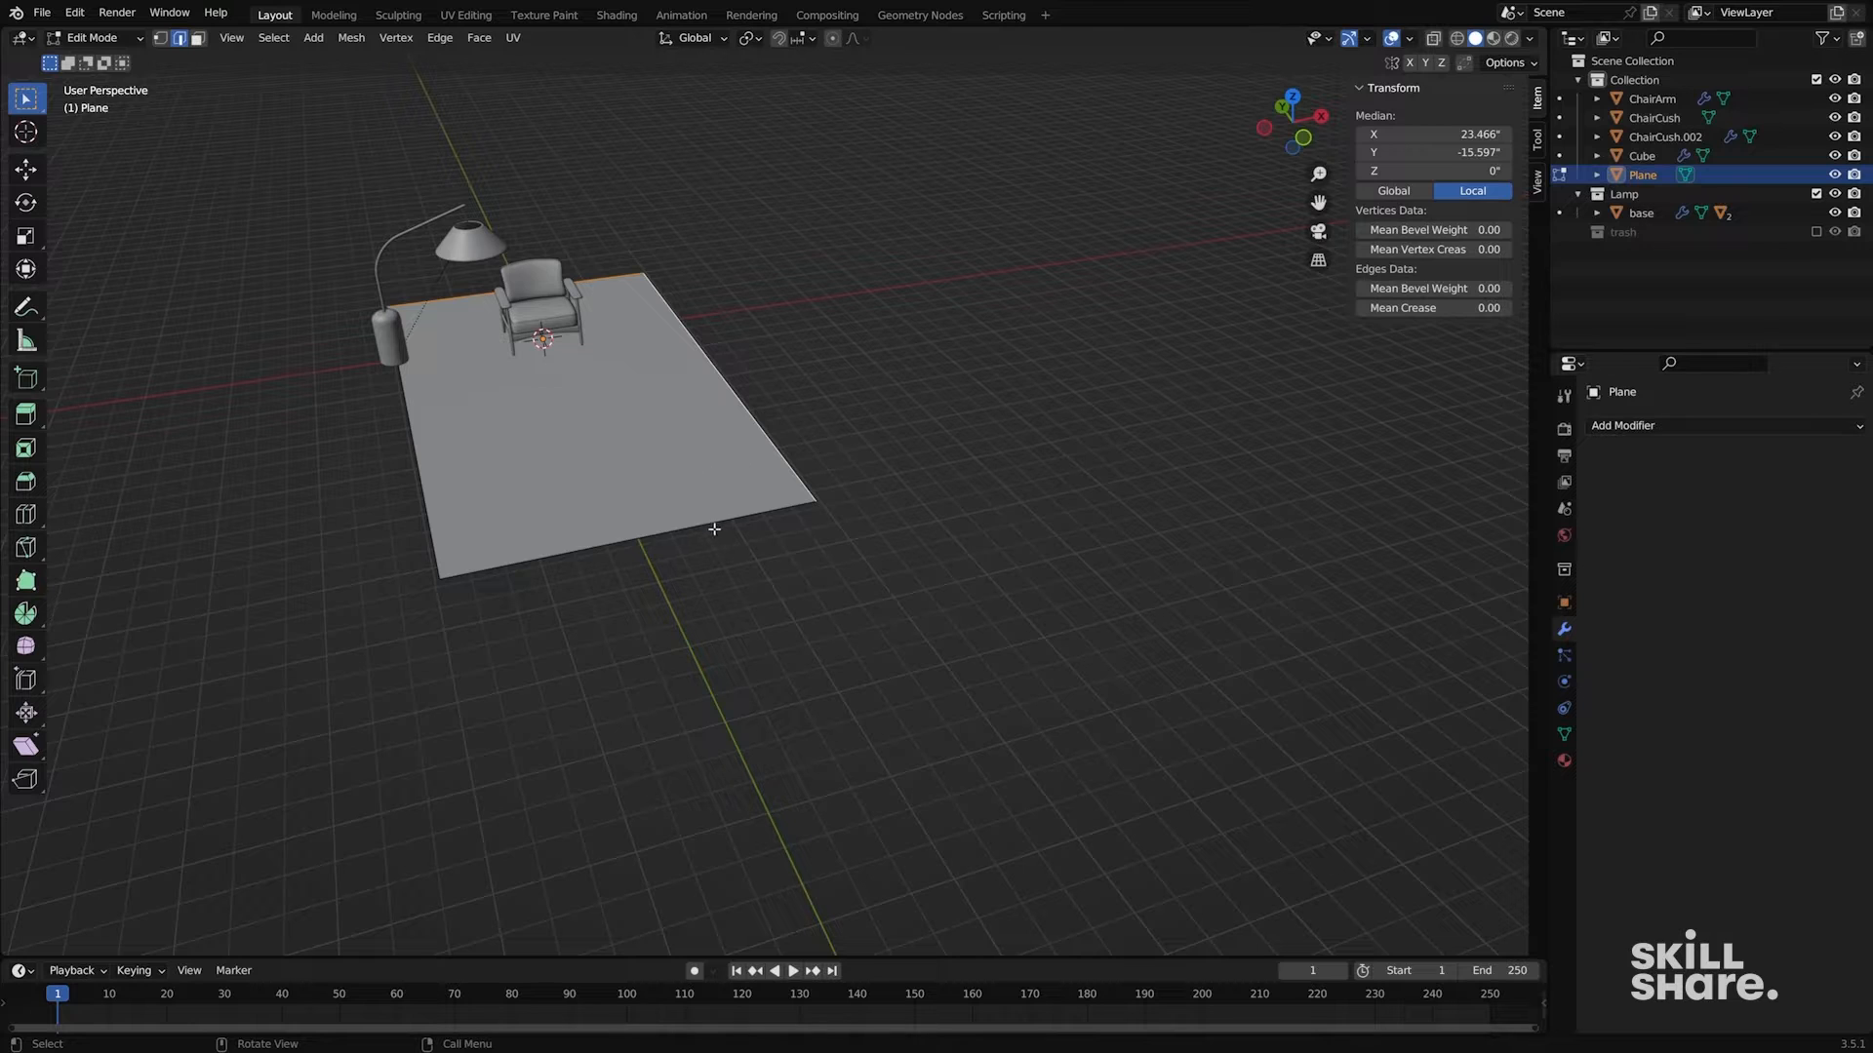
pyautogui.press('e')
pyautogui.press('z')
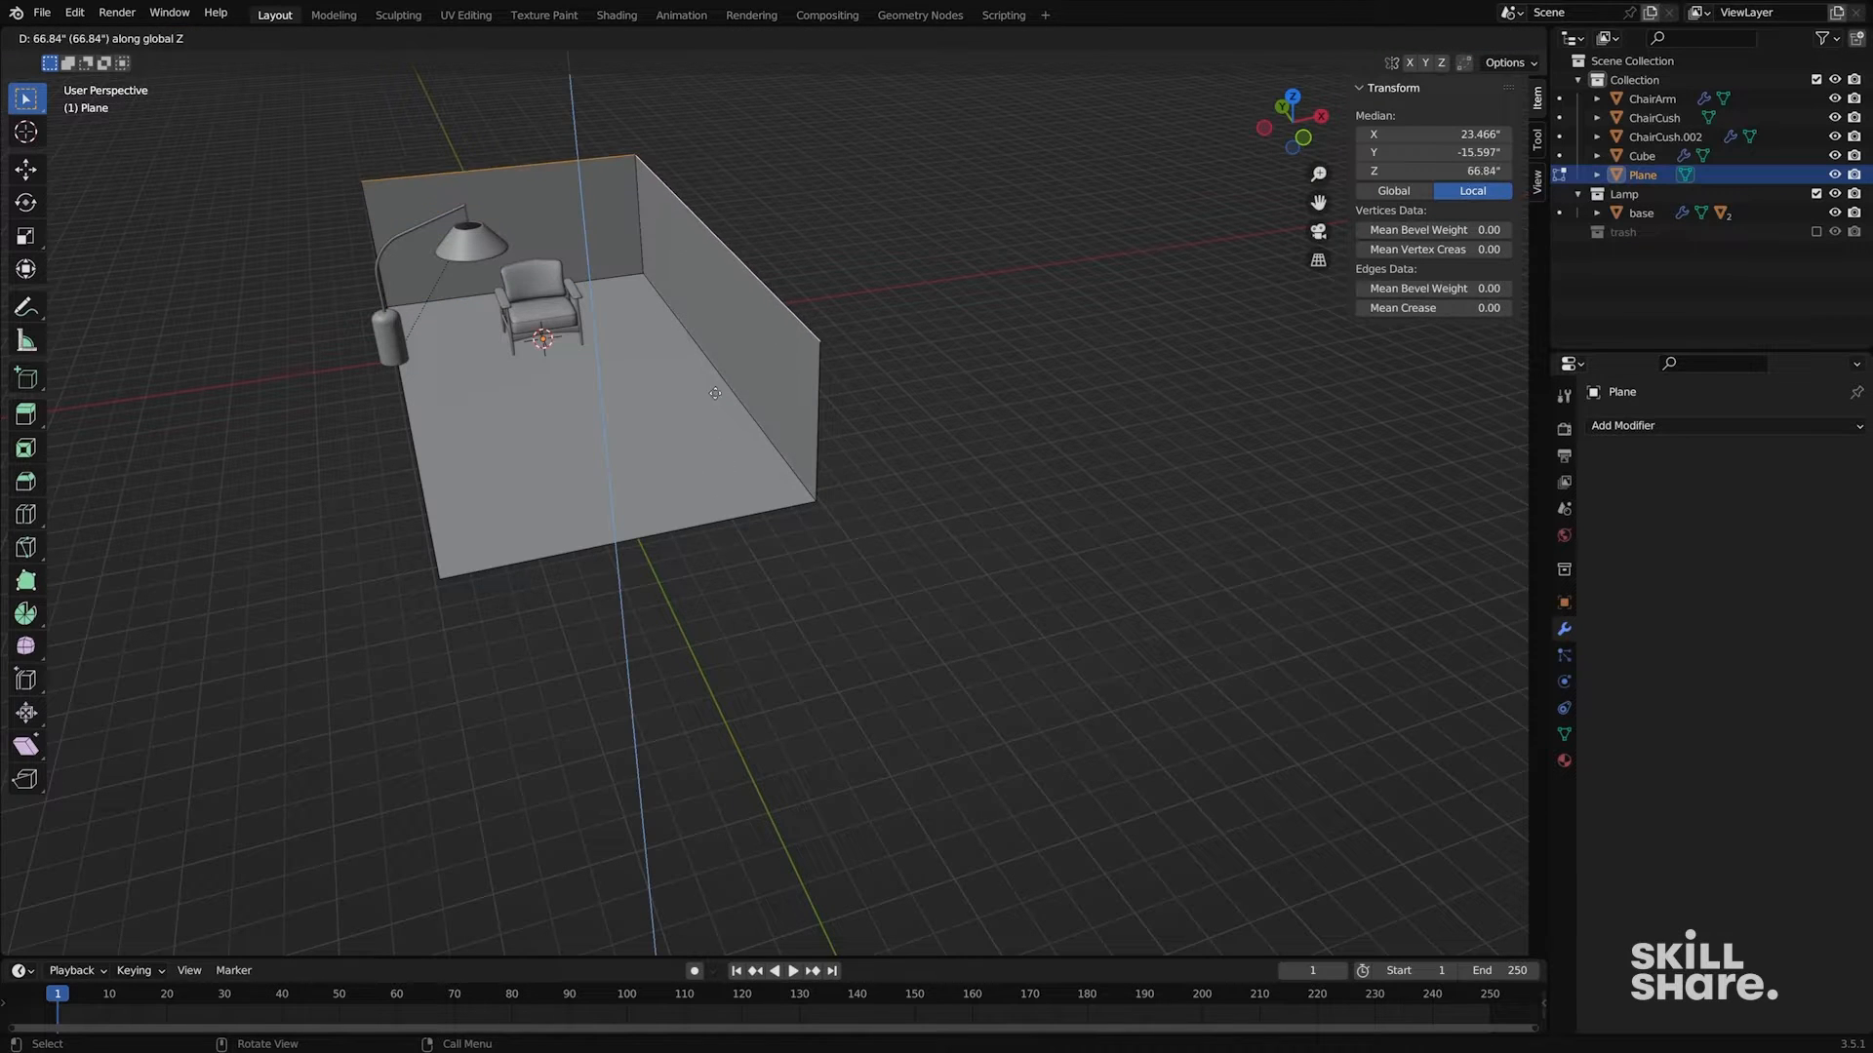
pyautogui.click(728, 280)
# - Move the room's front edges along Y so the room is about 163 in deep, and leave Edit Mode
pyautogui.moveTo(728, 280); pyautogui.dragTo(1066, 397, button='middle')
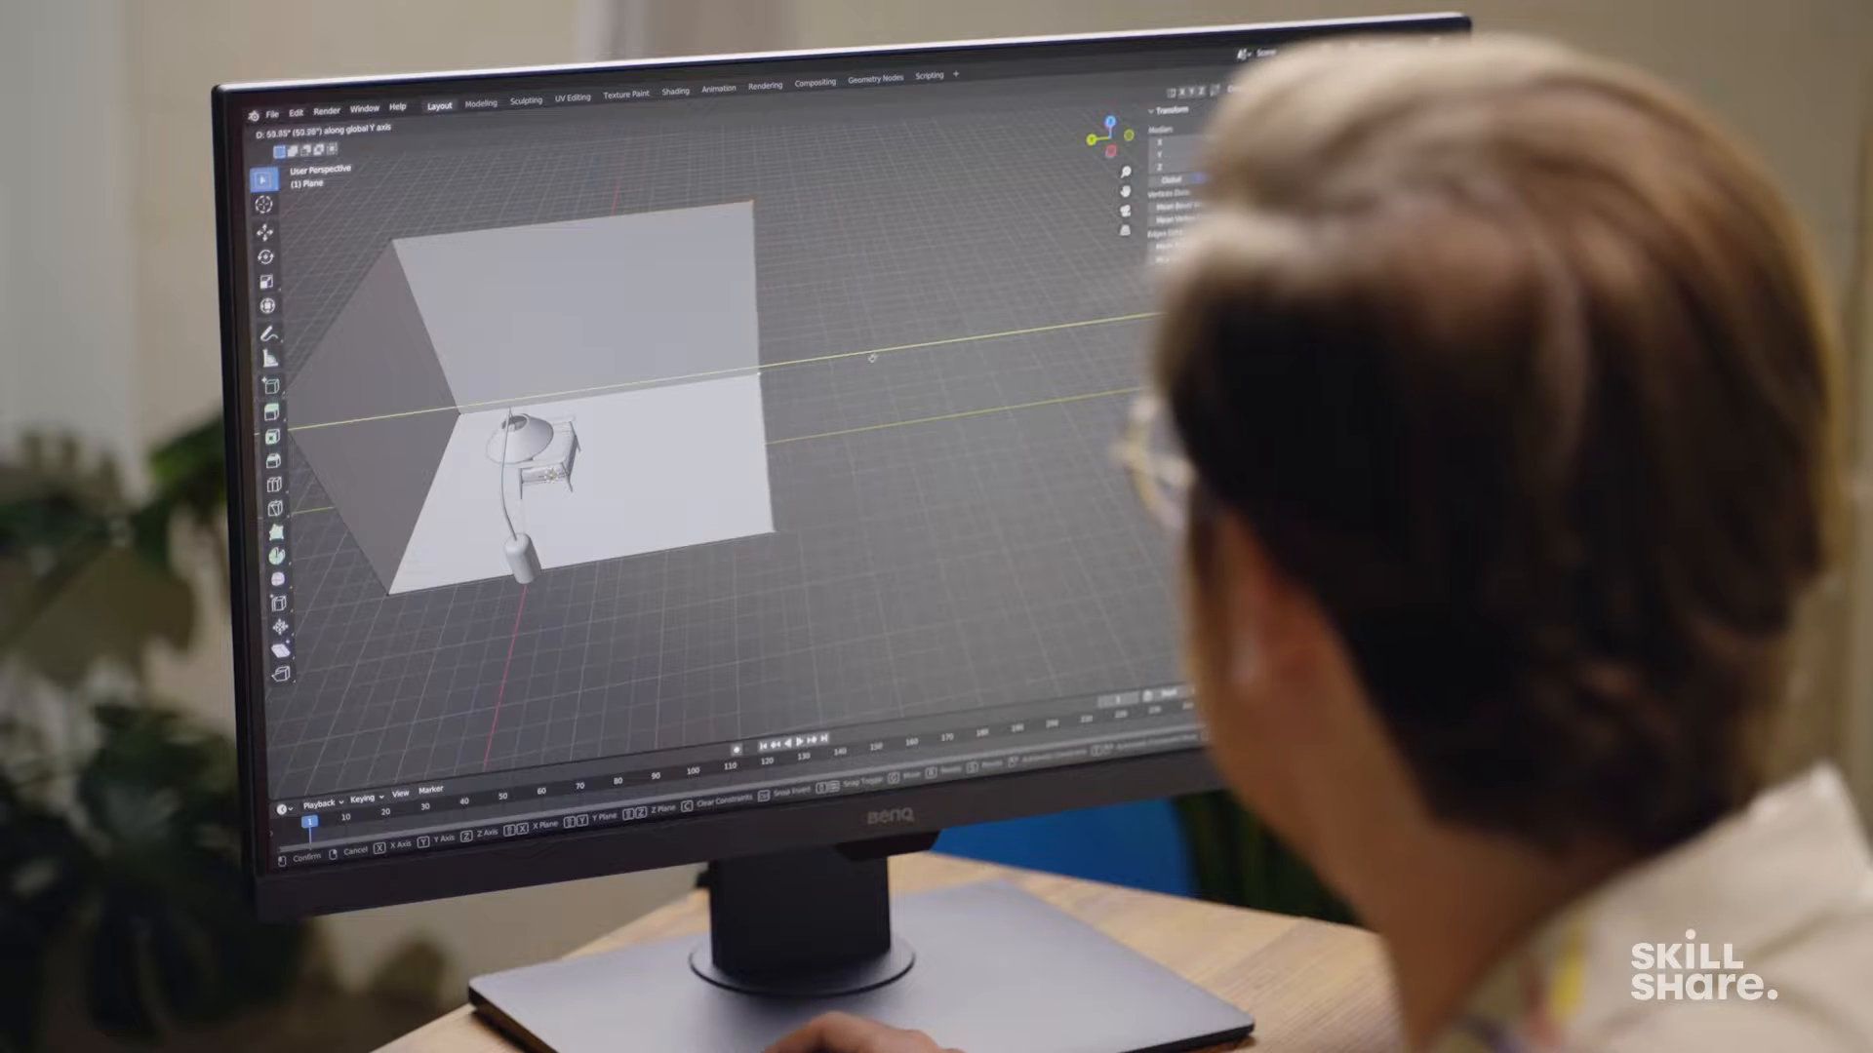
pyautogui.click(819, 376)
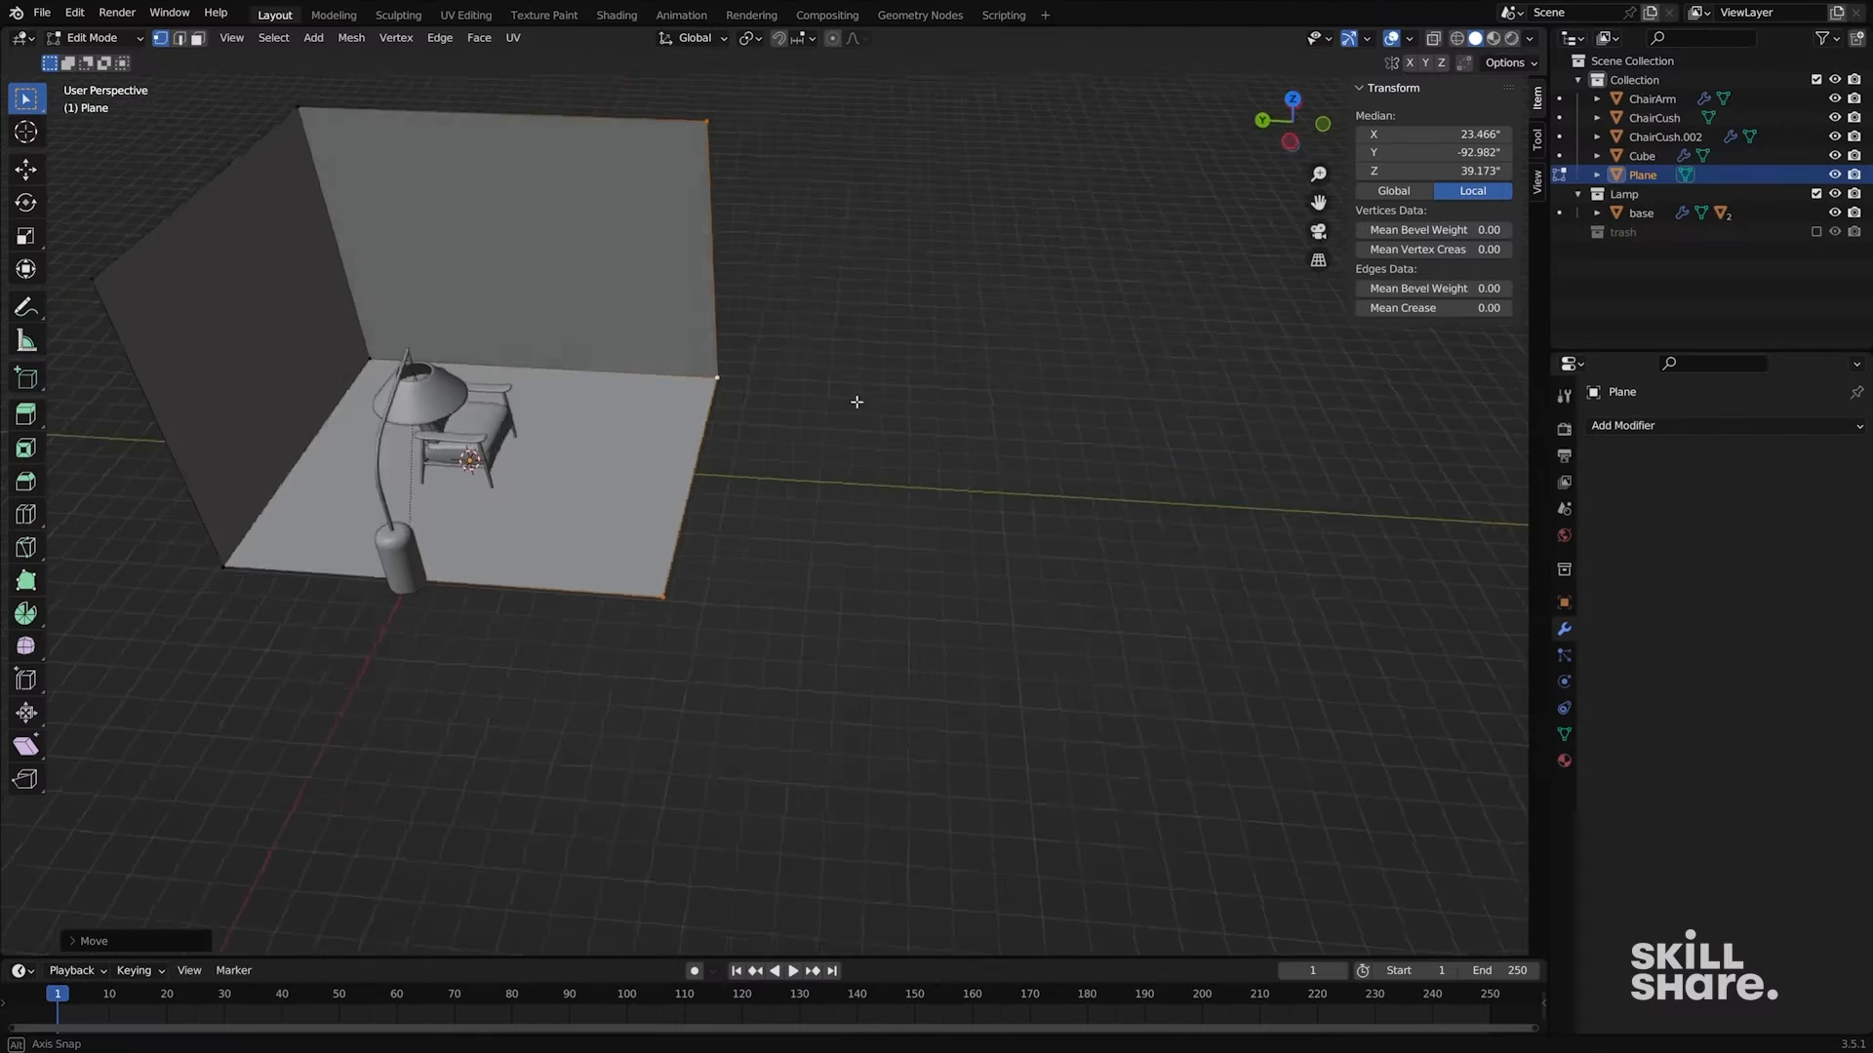
pyautogui.moveTo(857, 401); pyautogui.dragTo(817, 477, button='middle')
pyautogui.press('Tab')
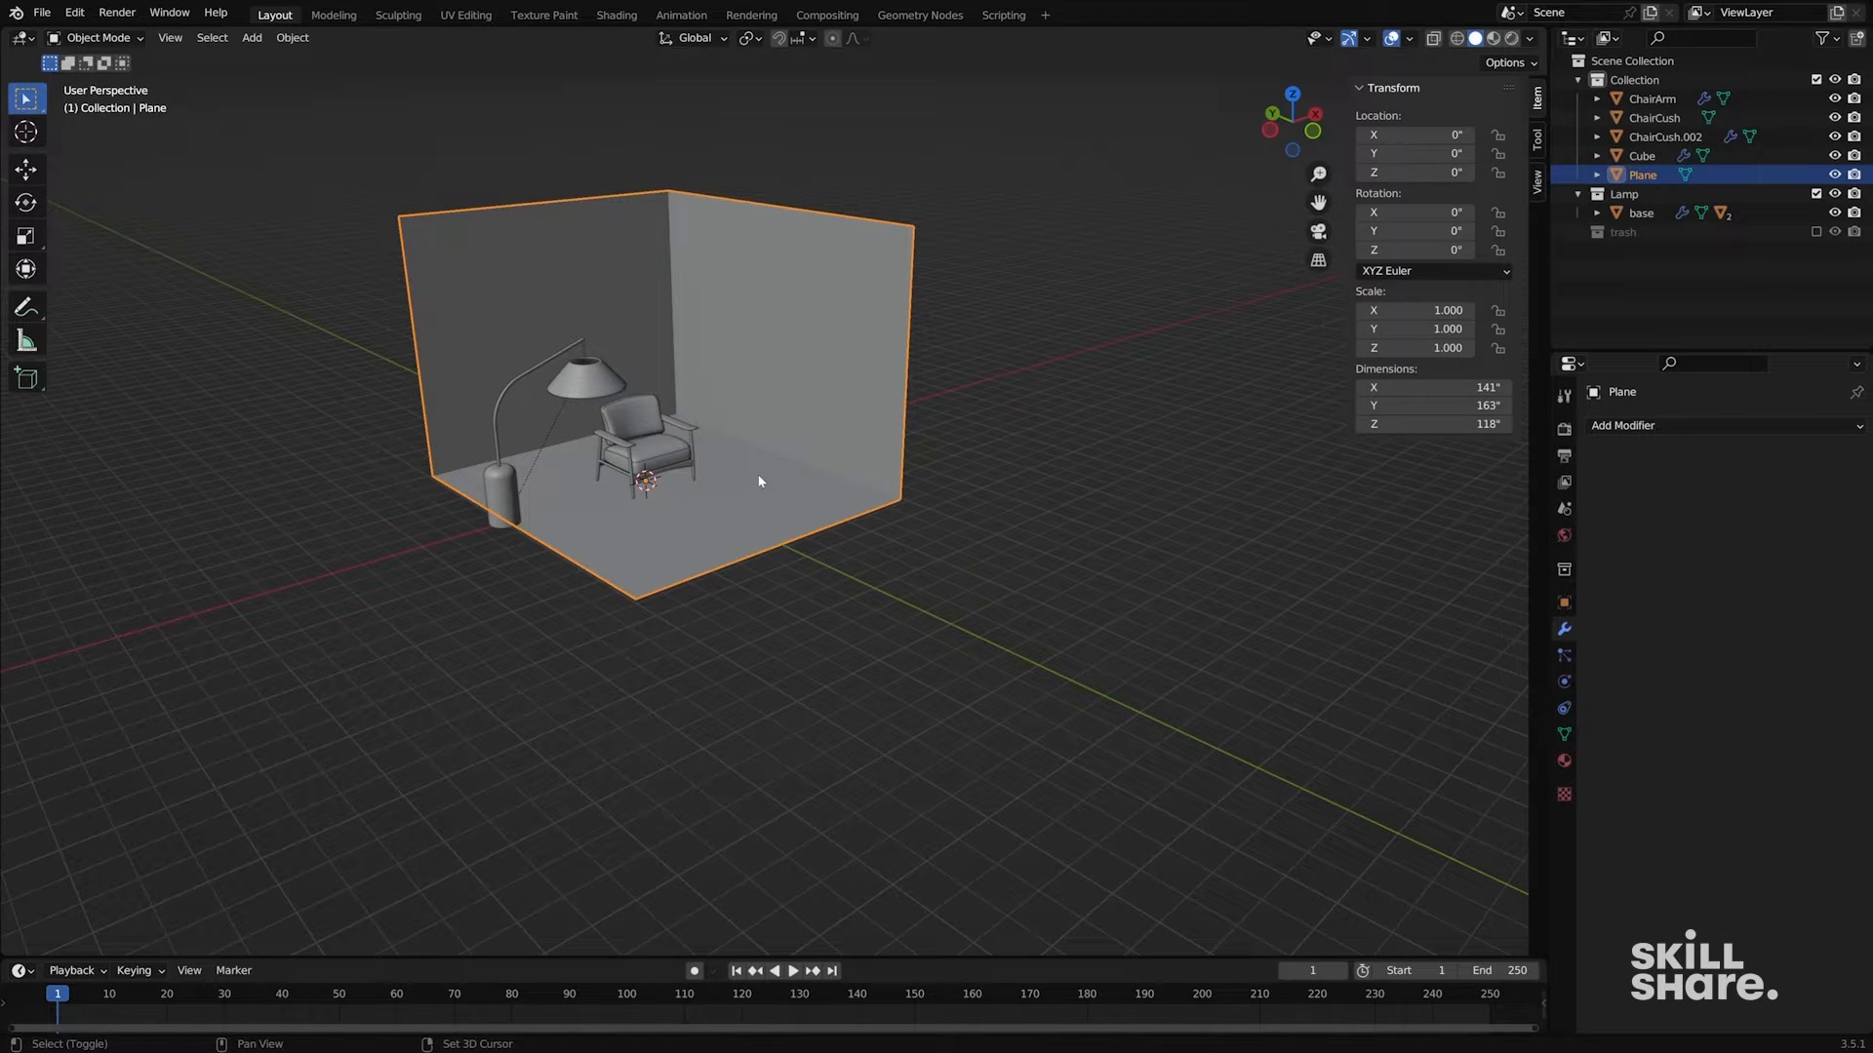
# - Add a camera to the scene and switch the viewport to the camera's view
pyautogui.hotkey('shift', 'a')
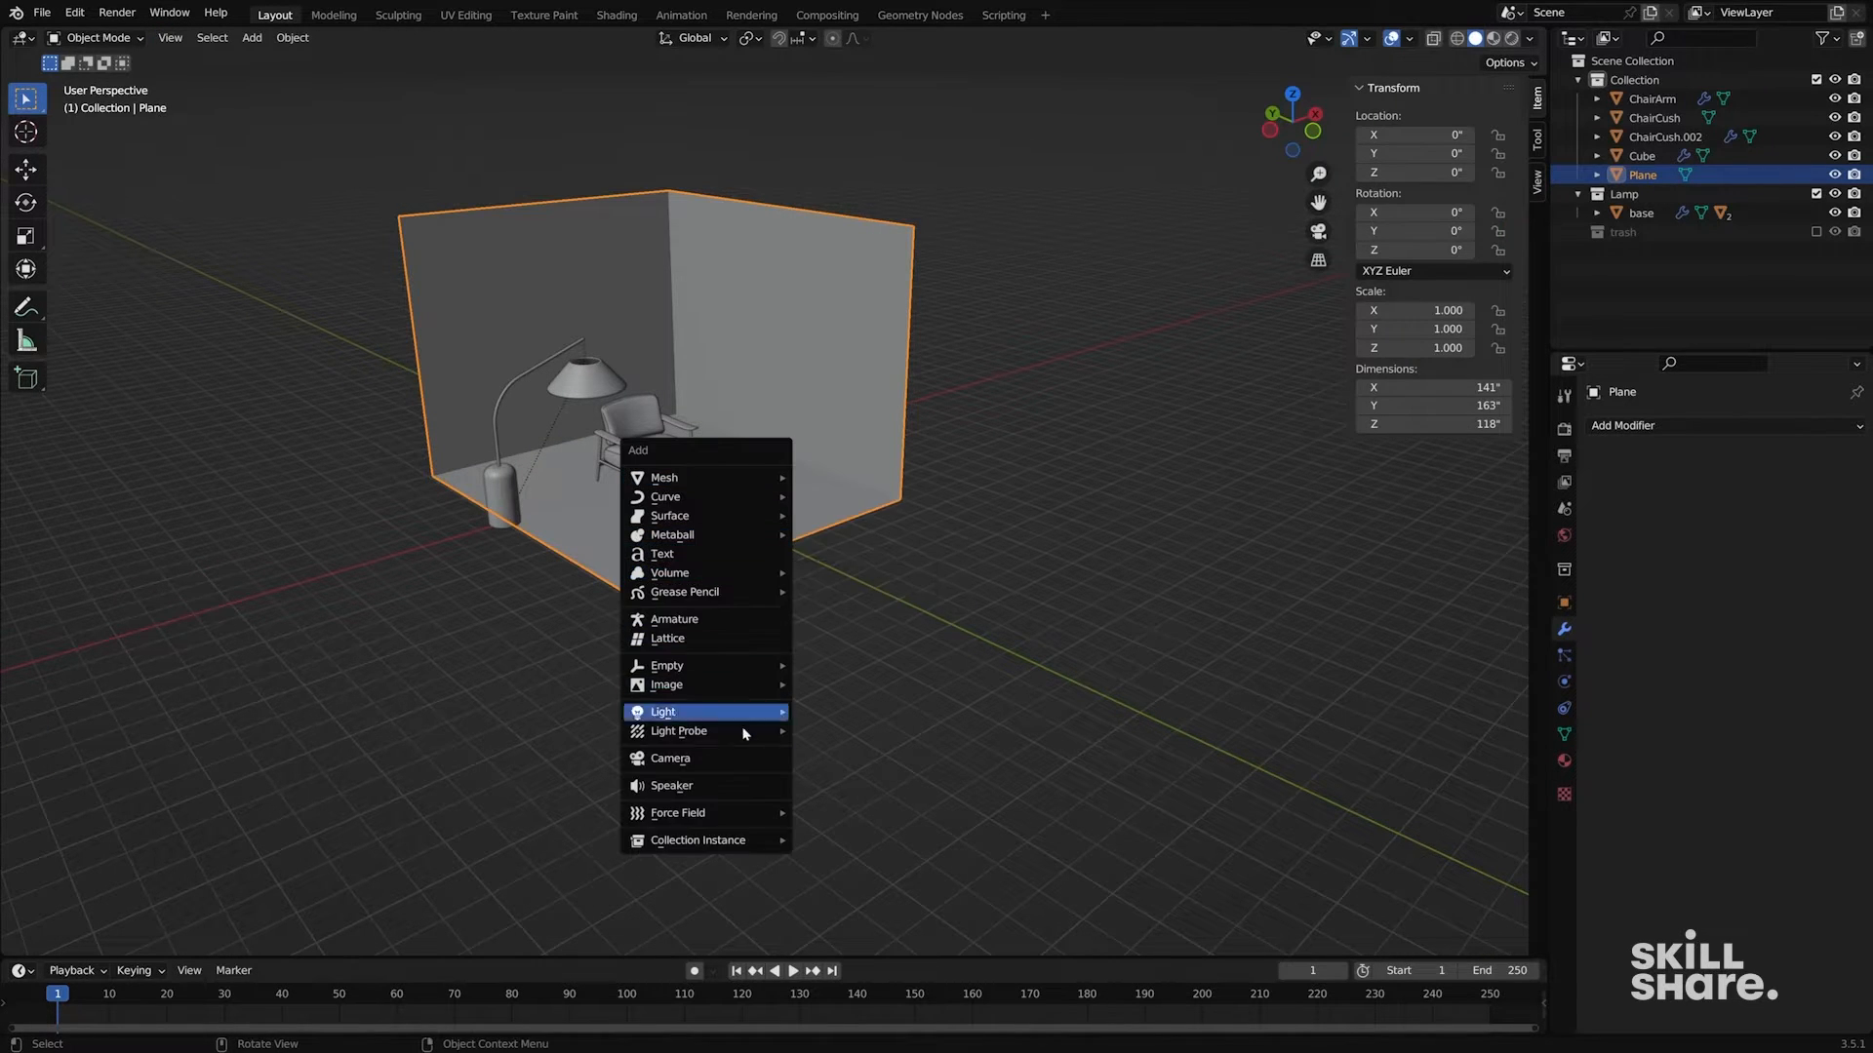
pyautogui.click(743, 766)
pyautogui.moveTo(714, 640); pyautogui.dragTo(864, 575, button='middle')
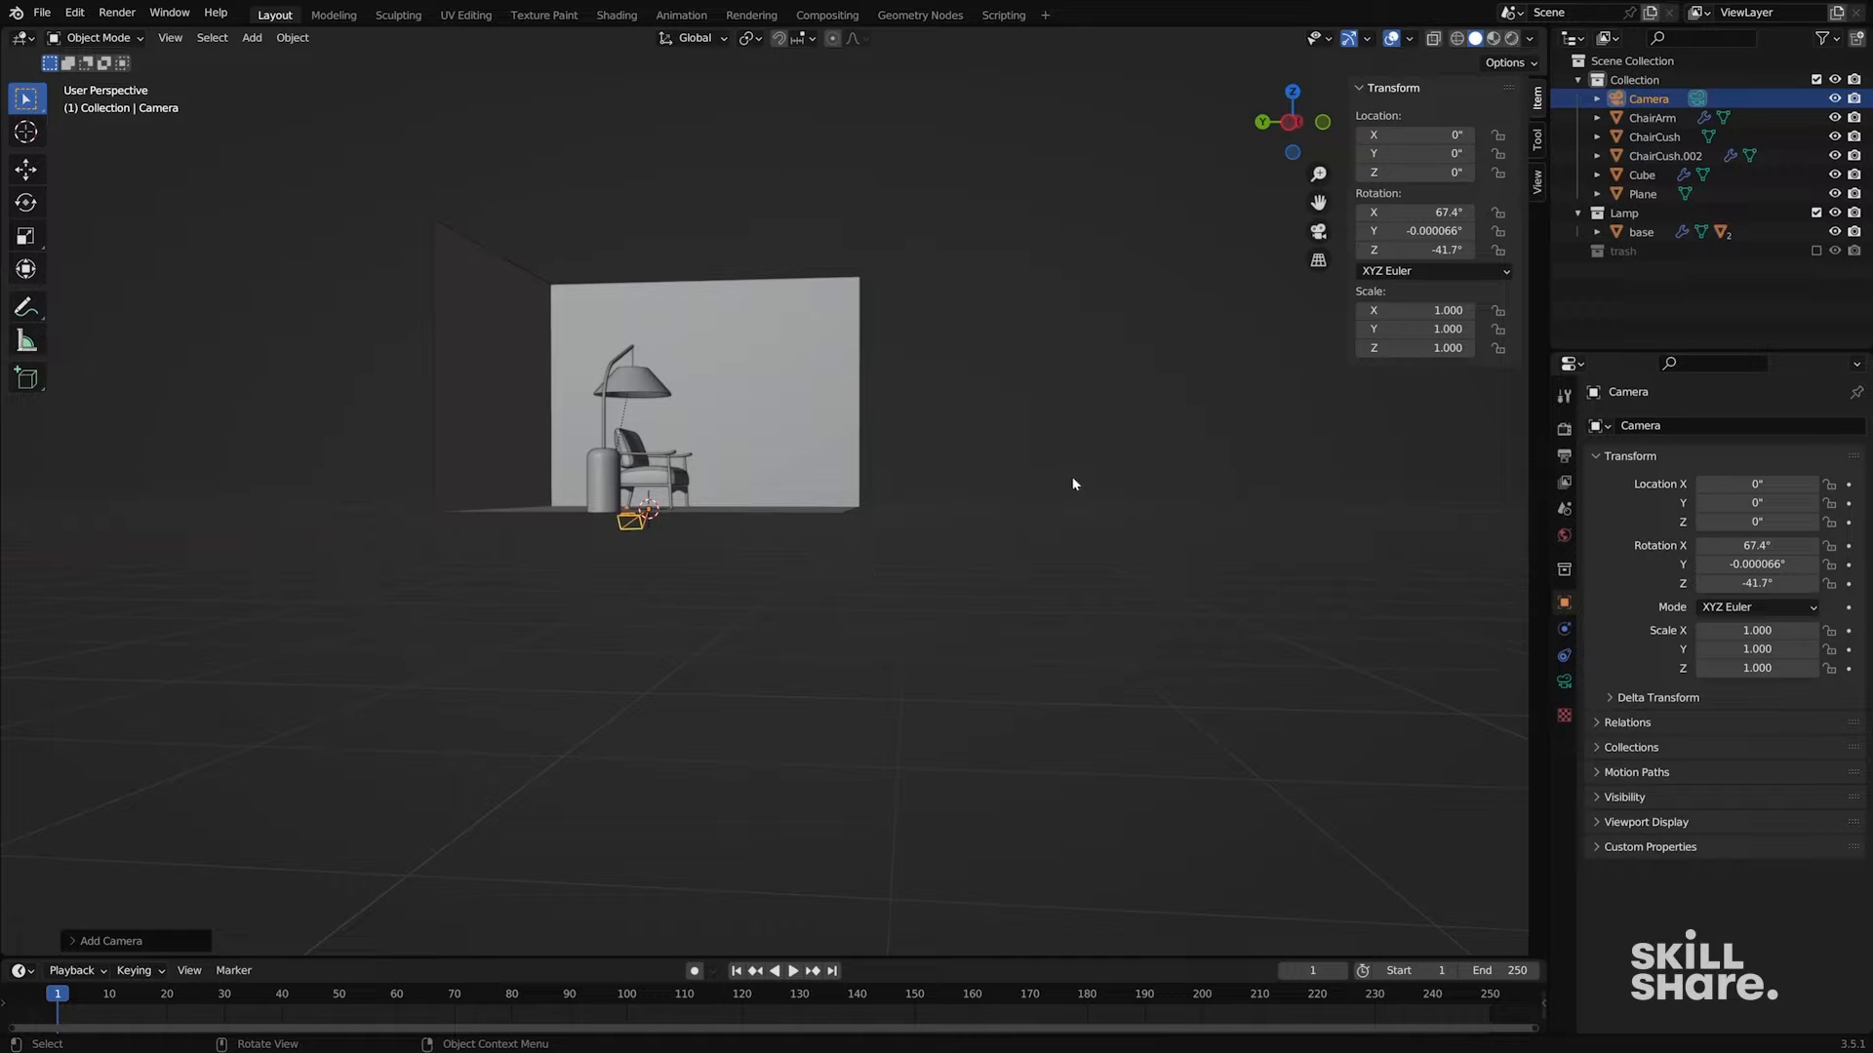
pyautogui.click(1318, 231)
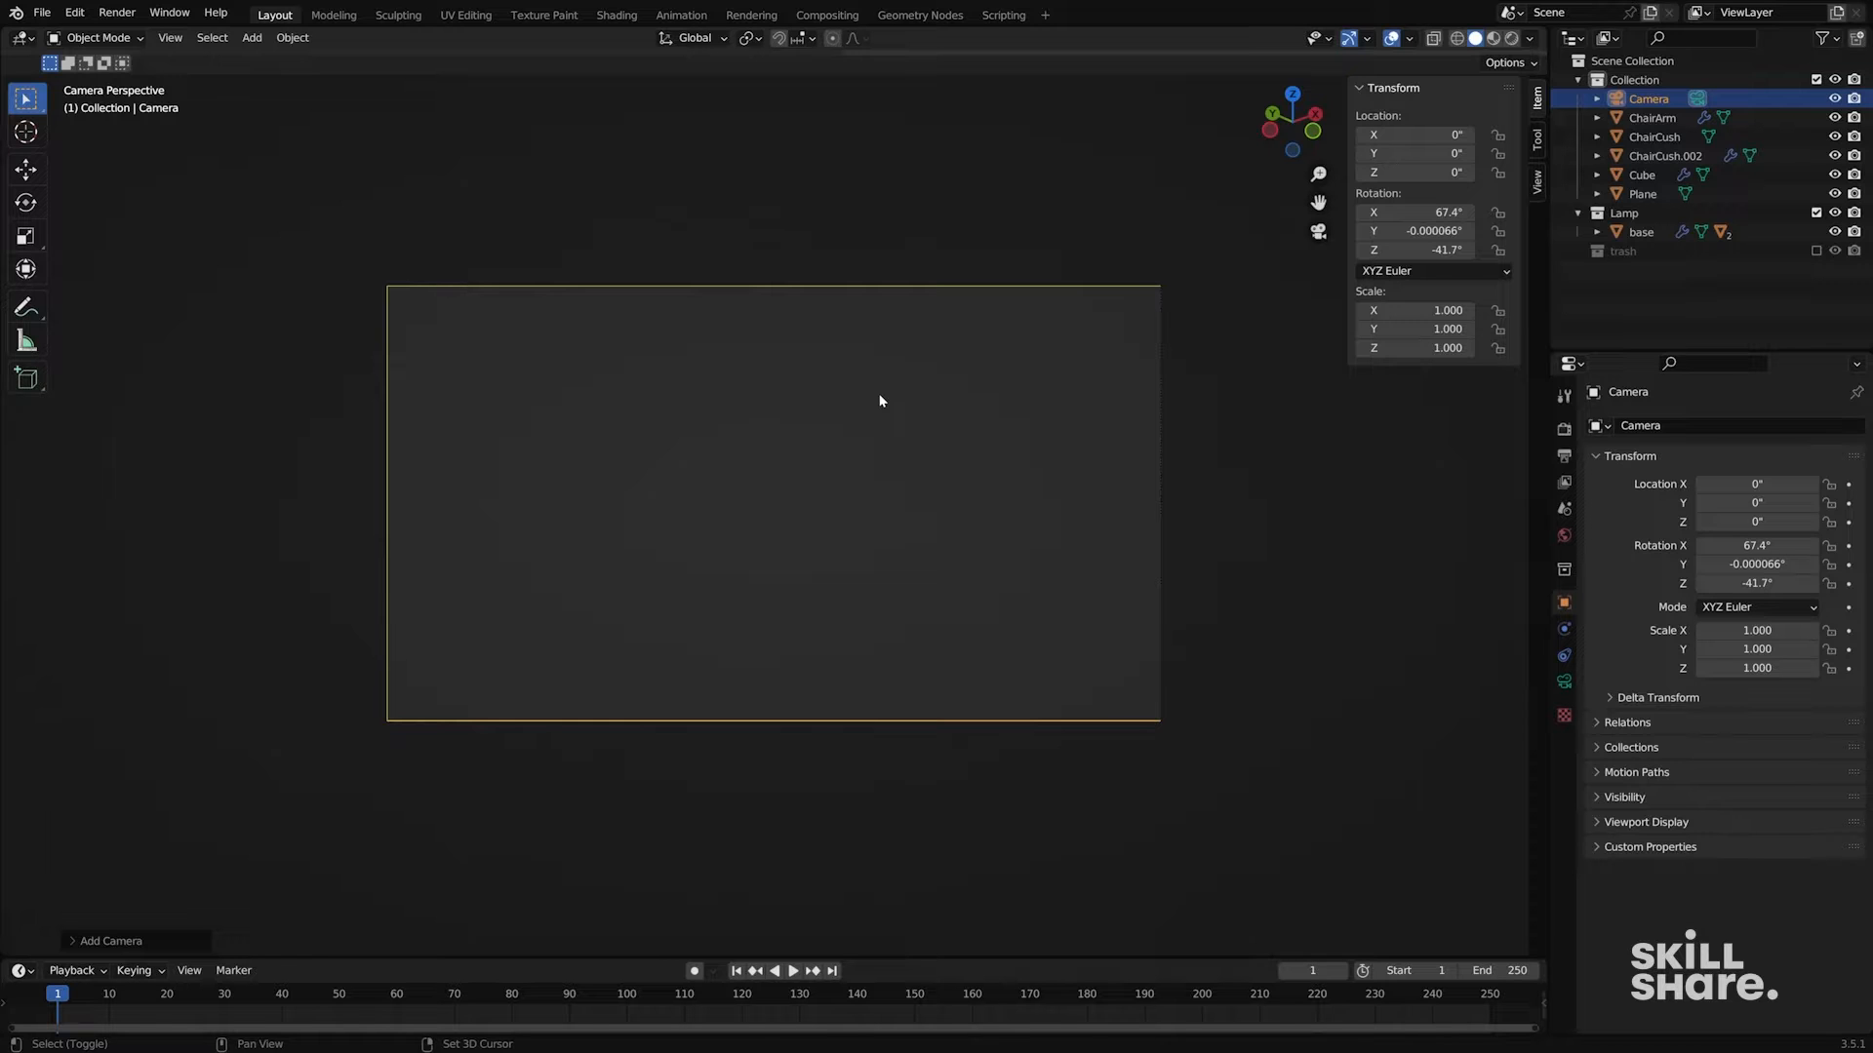
# - Fly the camera back to frame the room from the front, at about X 0.29, Y -331, Z 40.5 in
pyautogui.hotkey('shift', '`')
pyautogui.press('s')
pyautogui.press('d')
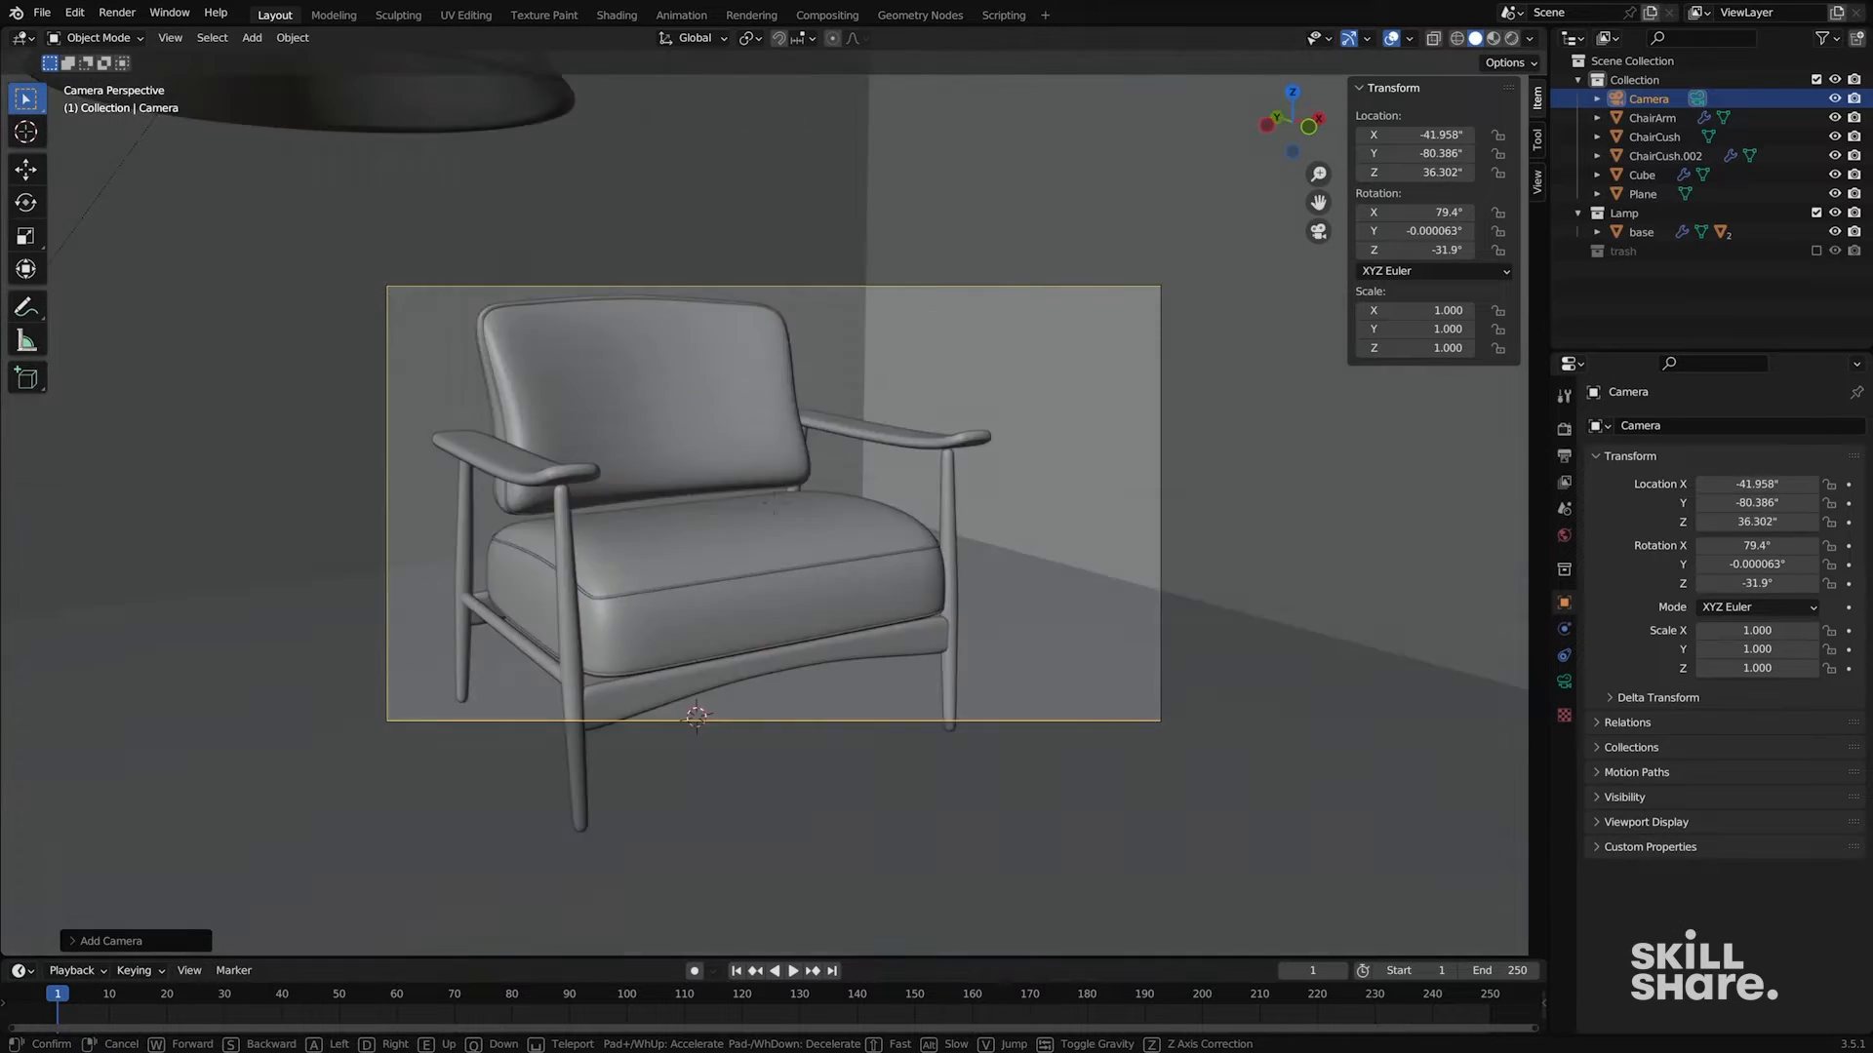
pyautogui.press('s')
pyautogui.press('d')
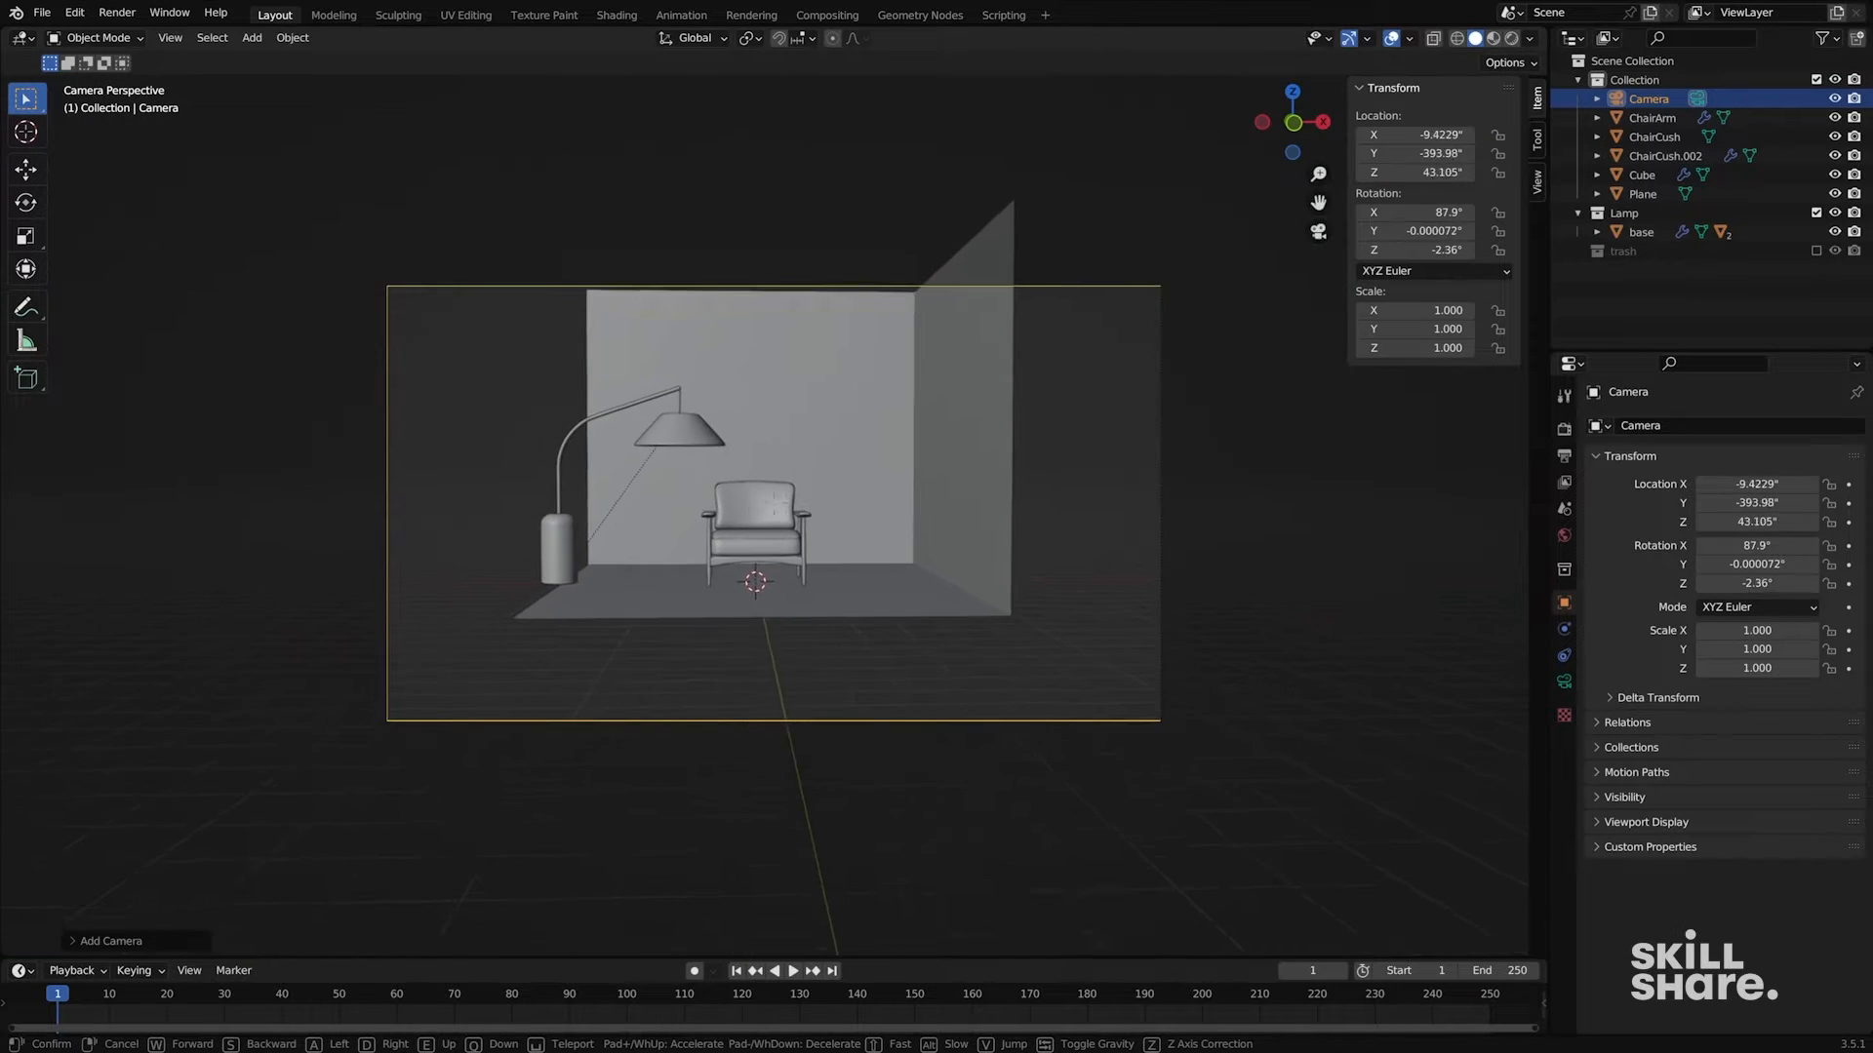
pyautogui.press('w')
pyautogui.press('d')
pyautogui.press('s')
pyautogui.press('w')
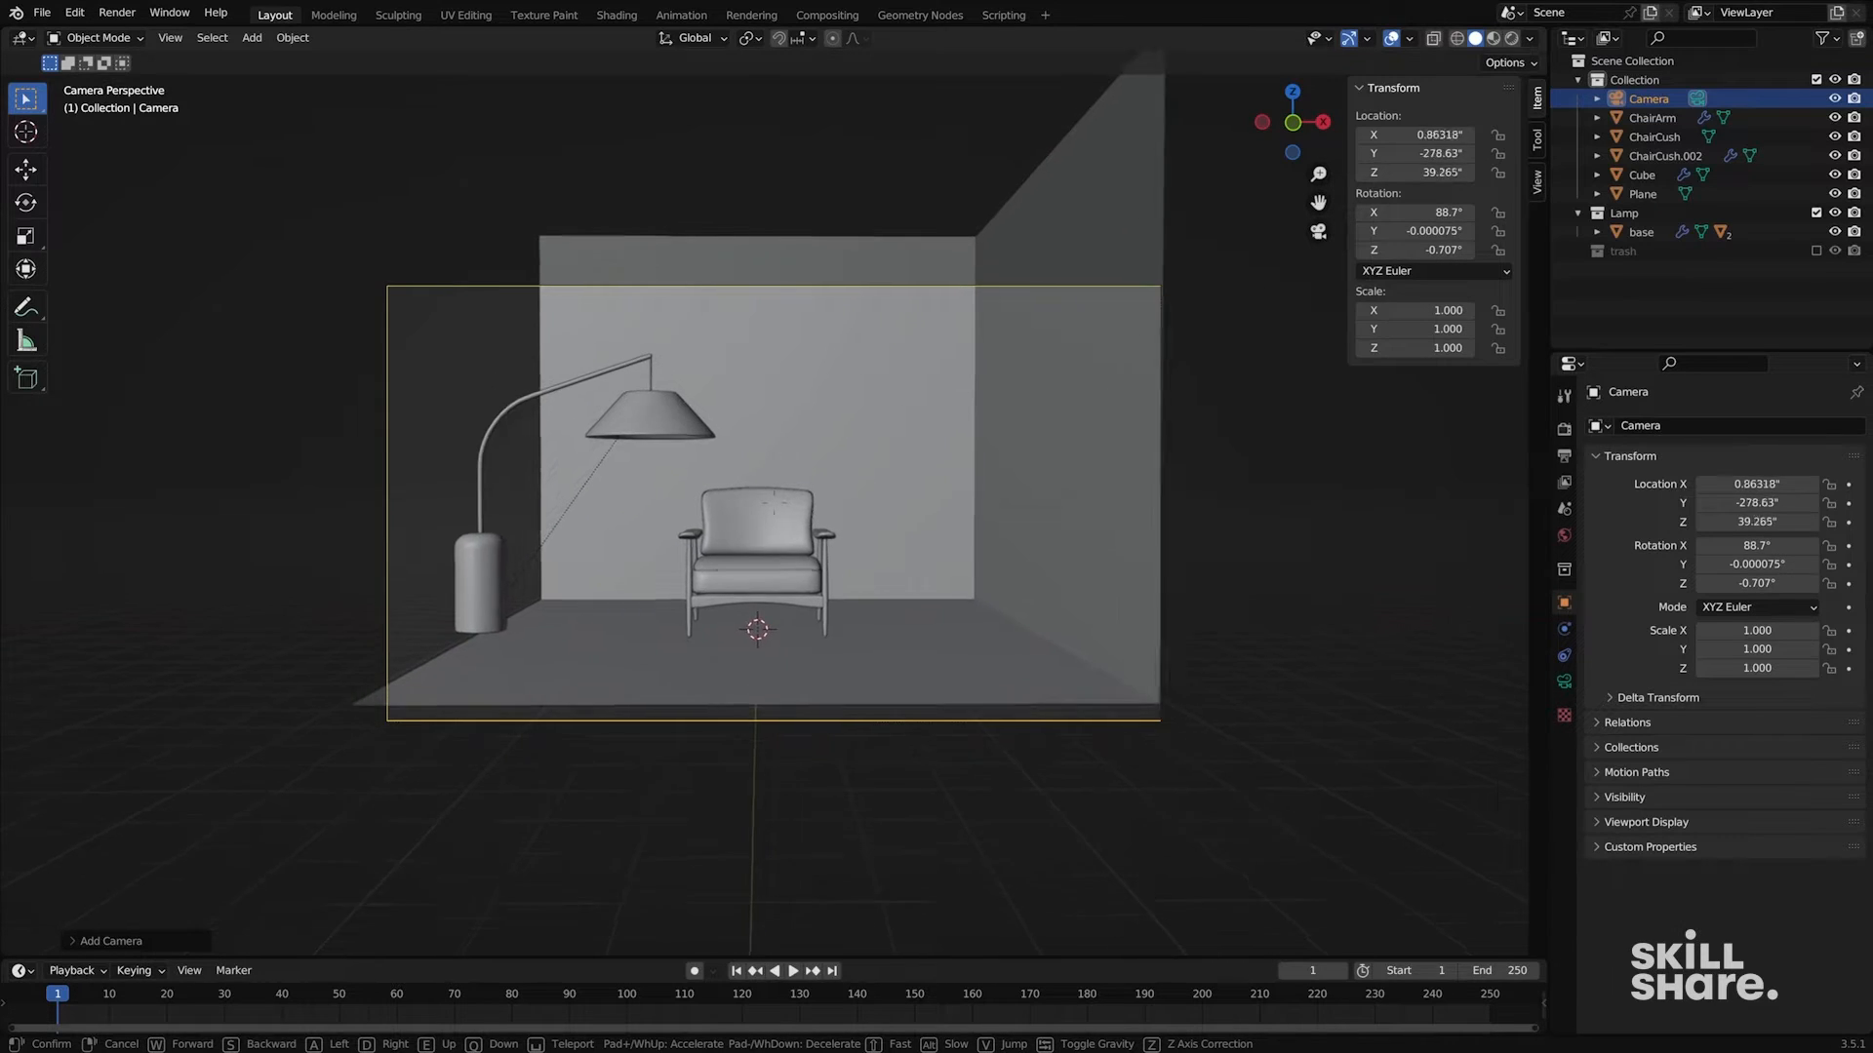
pyautogui.press('s')
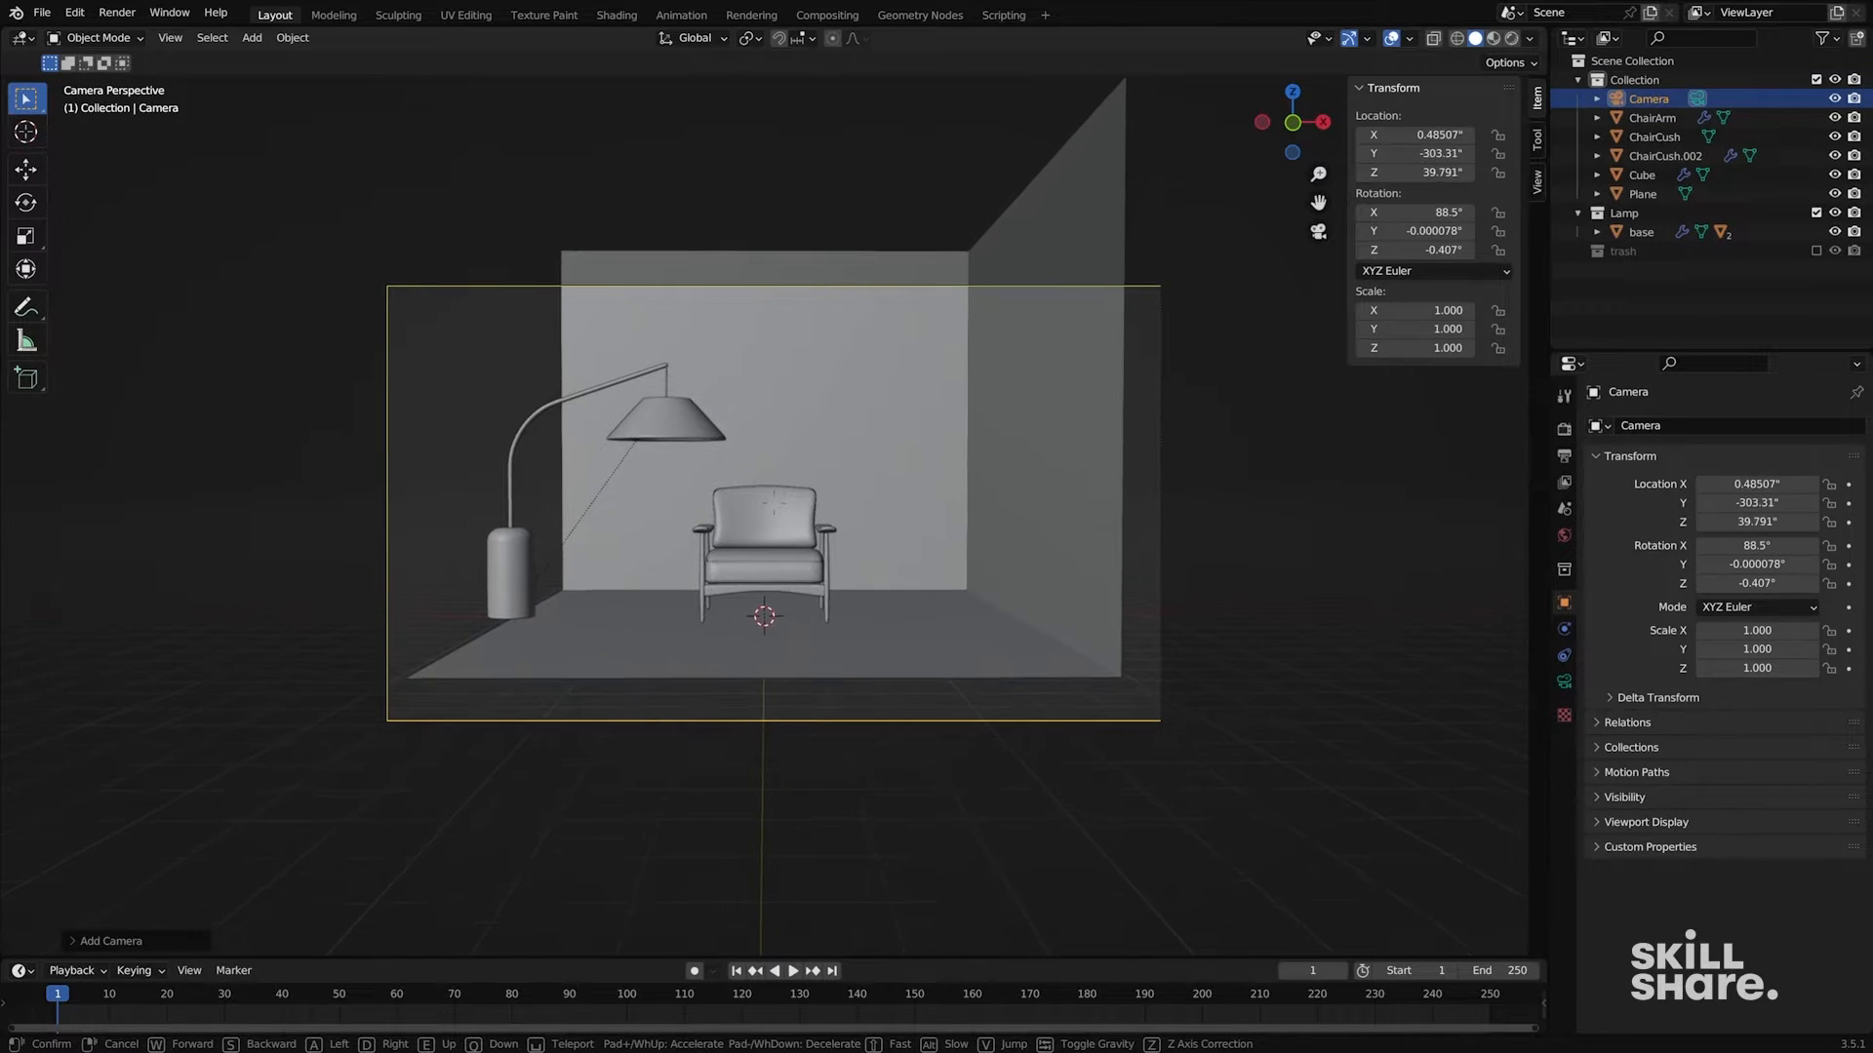
pyautogui.press('s')
pyautogui.click(880, 400)
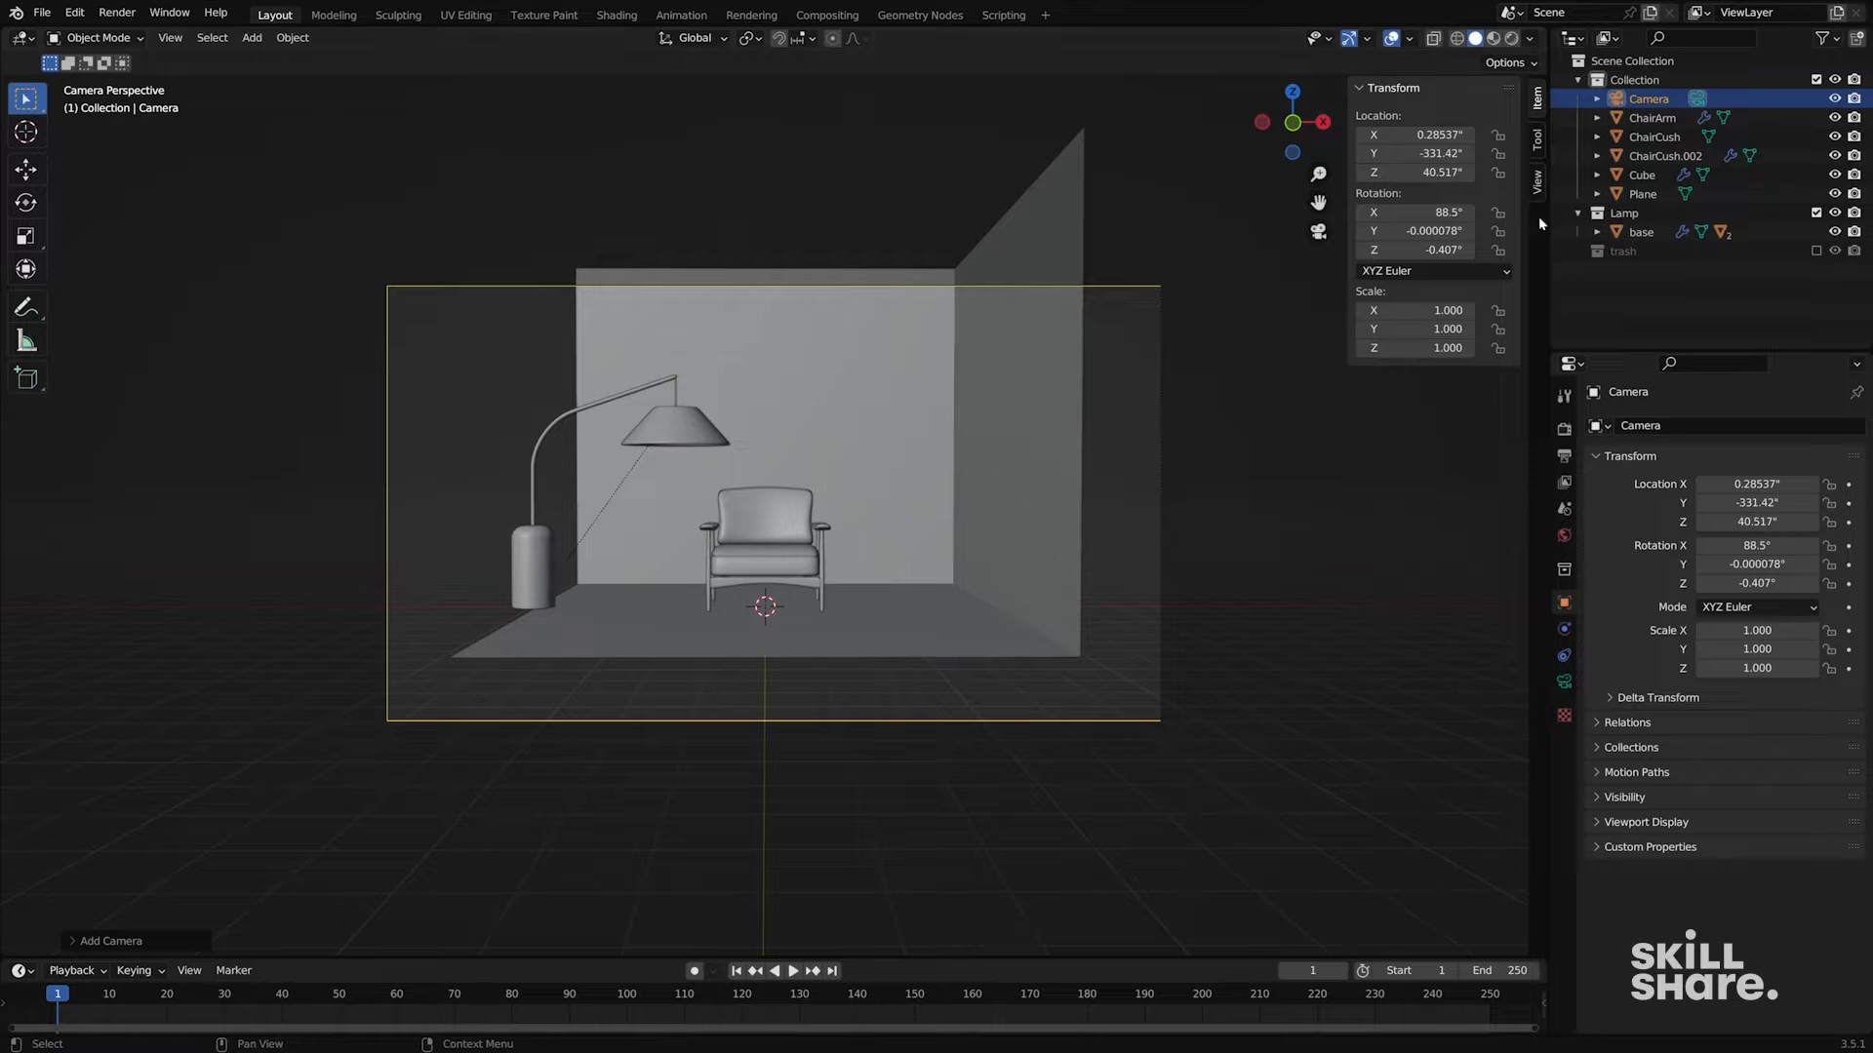
# - Straighten the camera by setting its rotation to X 90°, Y 0° and Z 0°
pyautogui.press('BackSpace')
pyautogui.moveTo(1418, 214); pyautogui.dragTo(1433, 221)
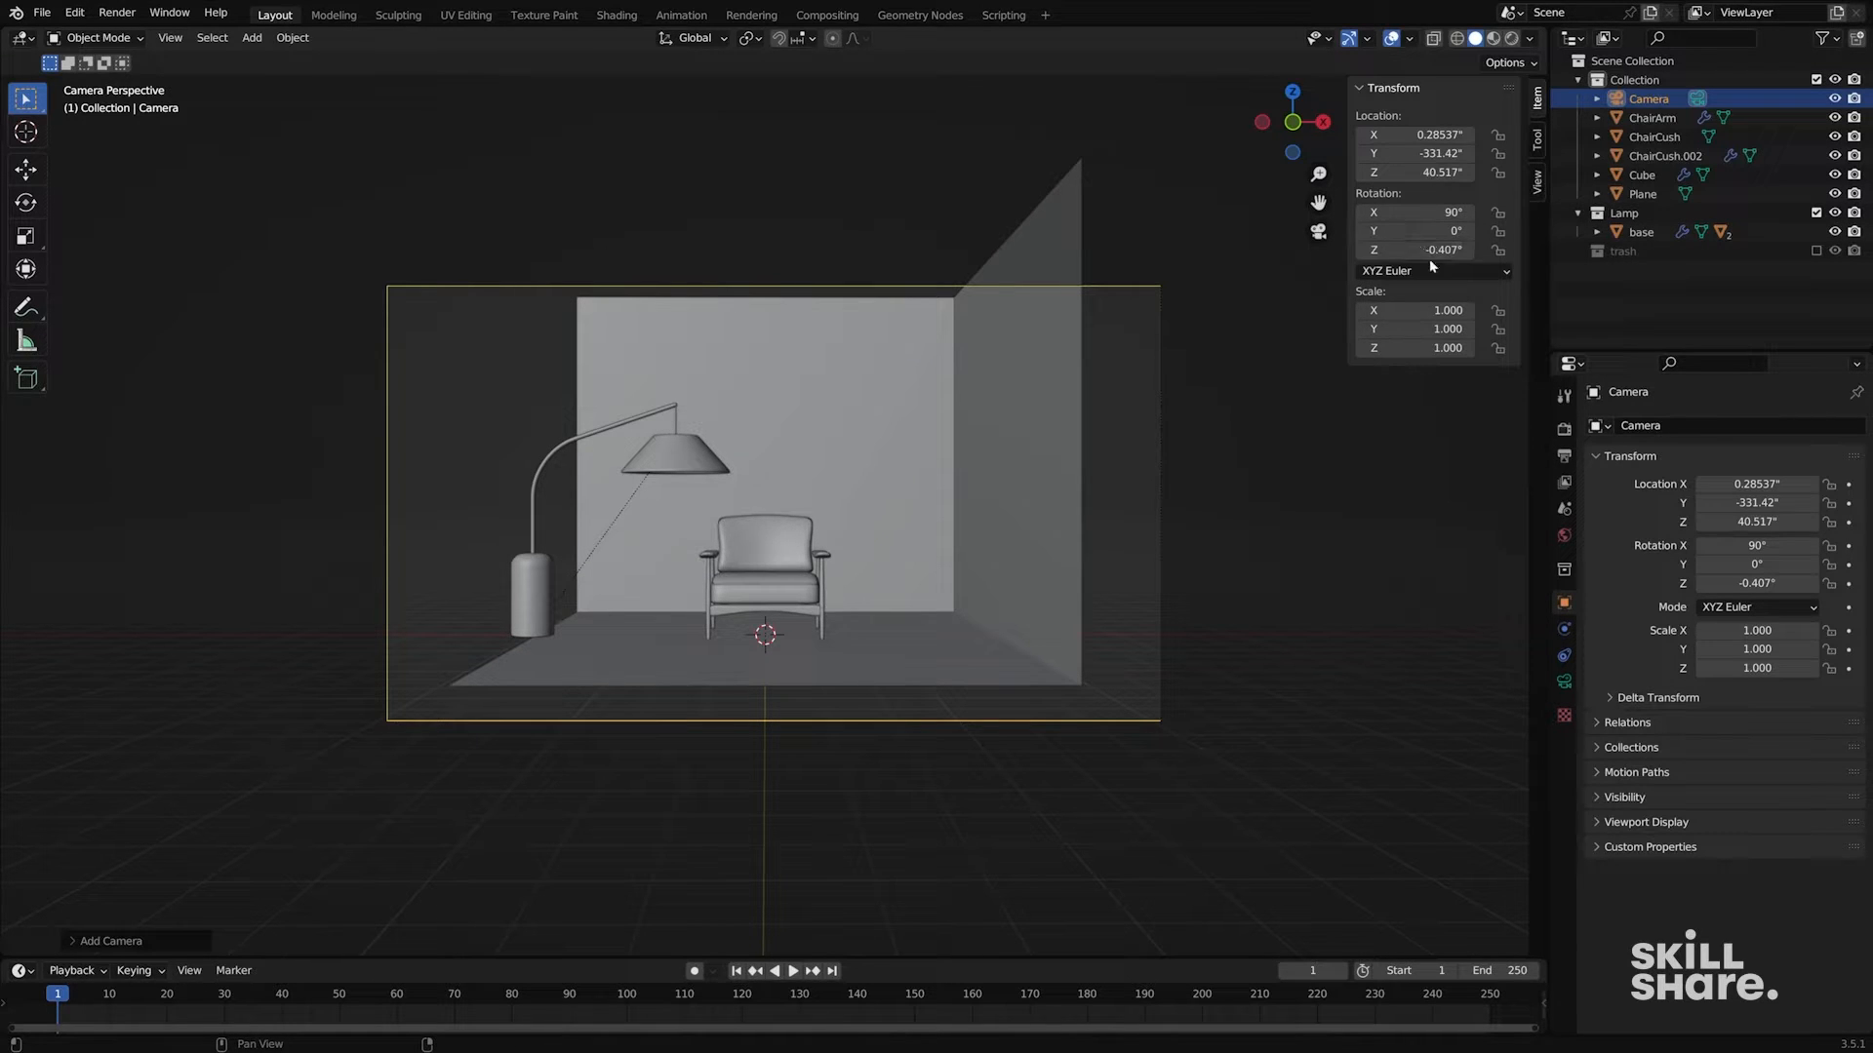
pyautogui.press('BackSpace')
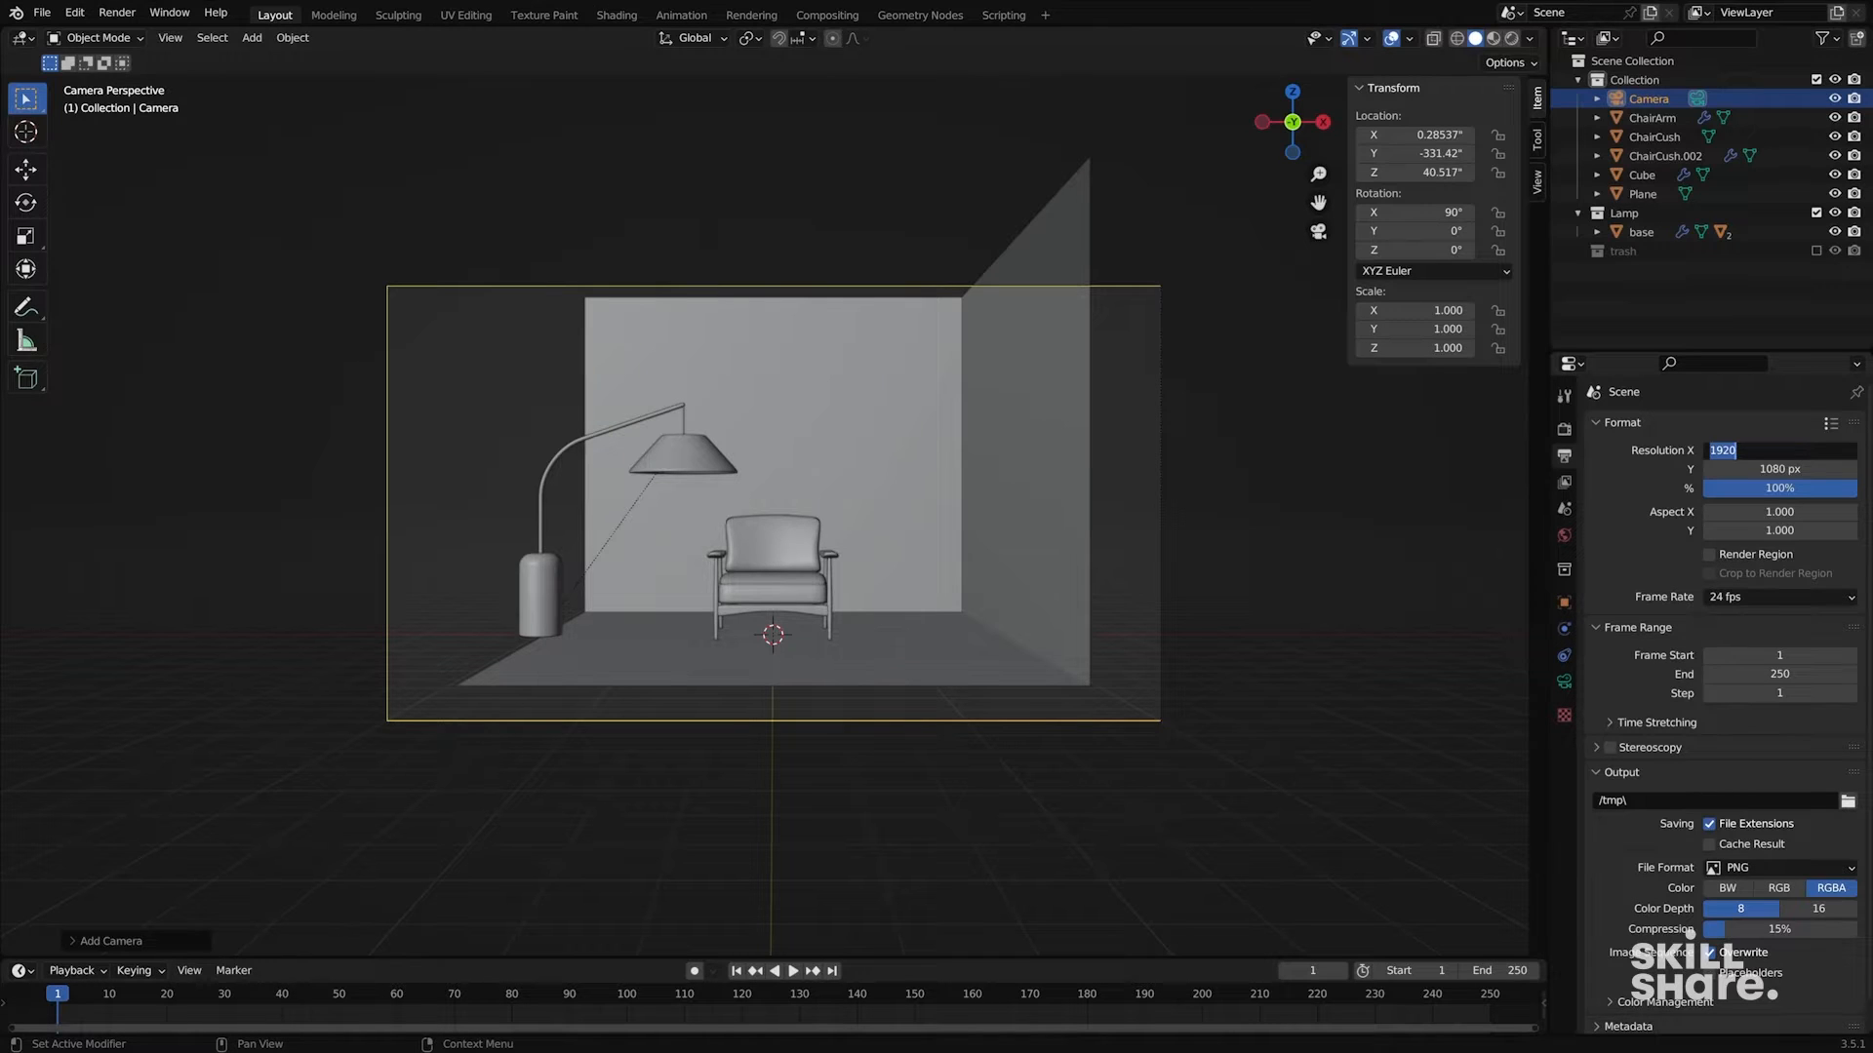
# - Set the render output resolution to a vertical 1080 × 1920 px
pyautogui.press('Tab')
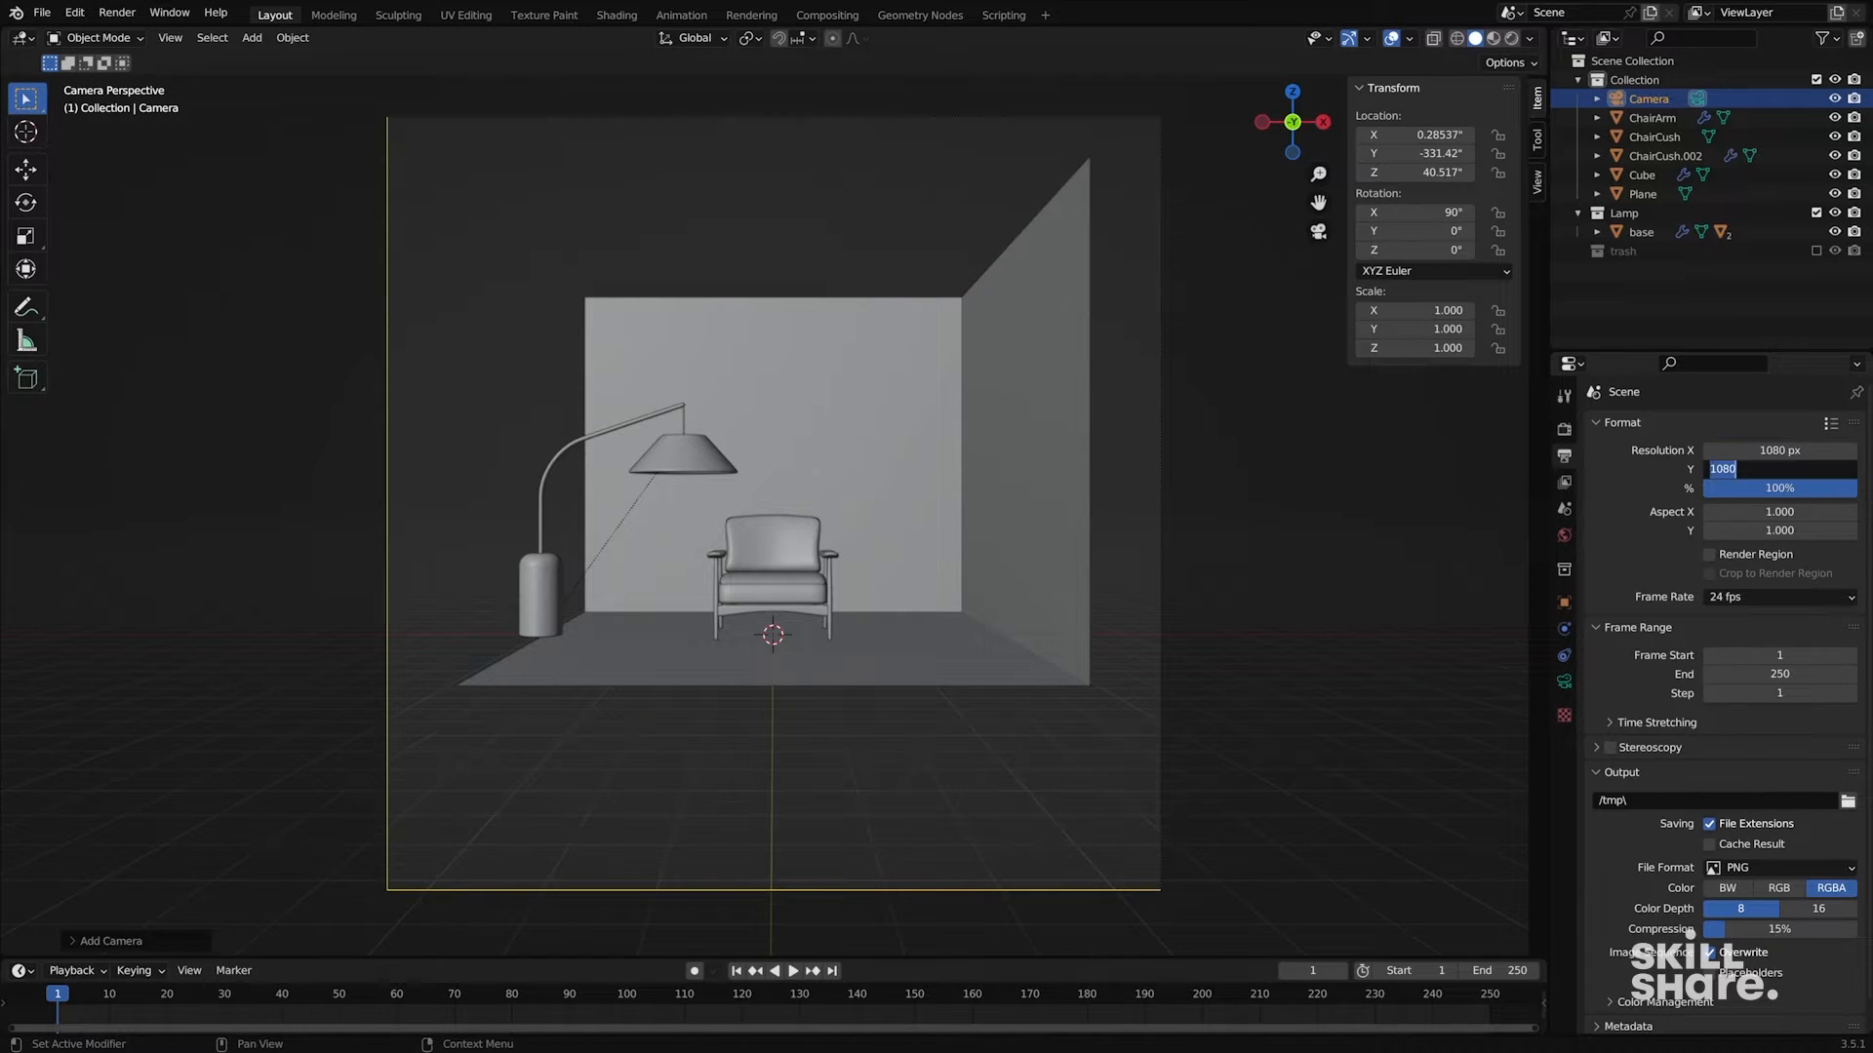
pyautogui.write('1920')
pyautogui.press('Return')
pyautogui.scroll(-4, 841, 606)
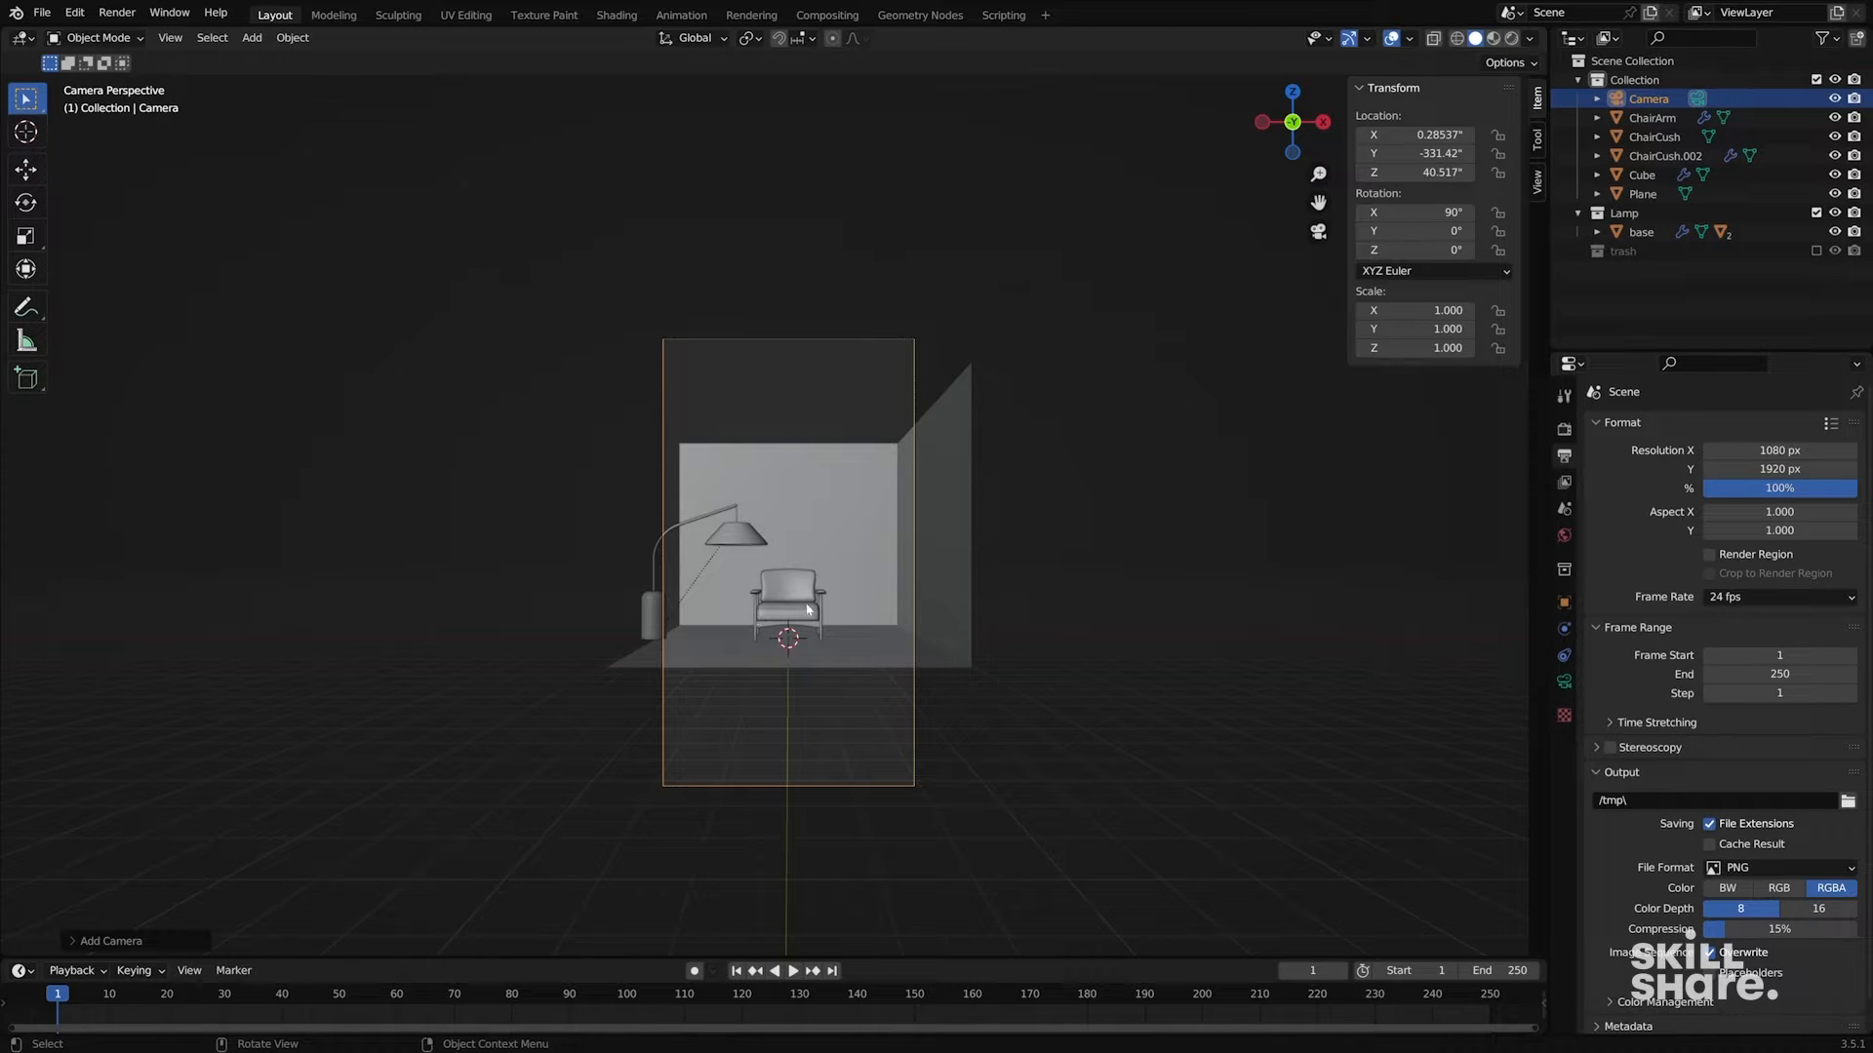
# - Set the camera lens's focal length to 100 mm
pyautogui.moveTo(883, 368); pyautogui.dragTo(935, 520, button='middle')
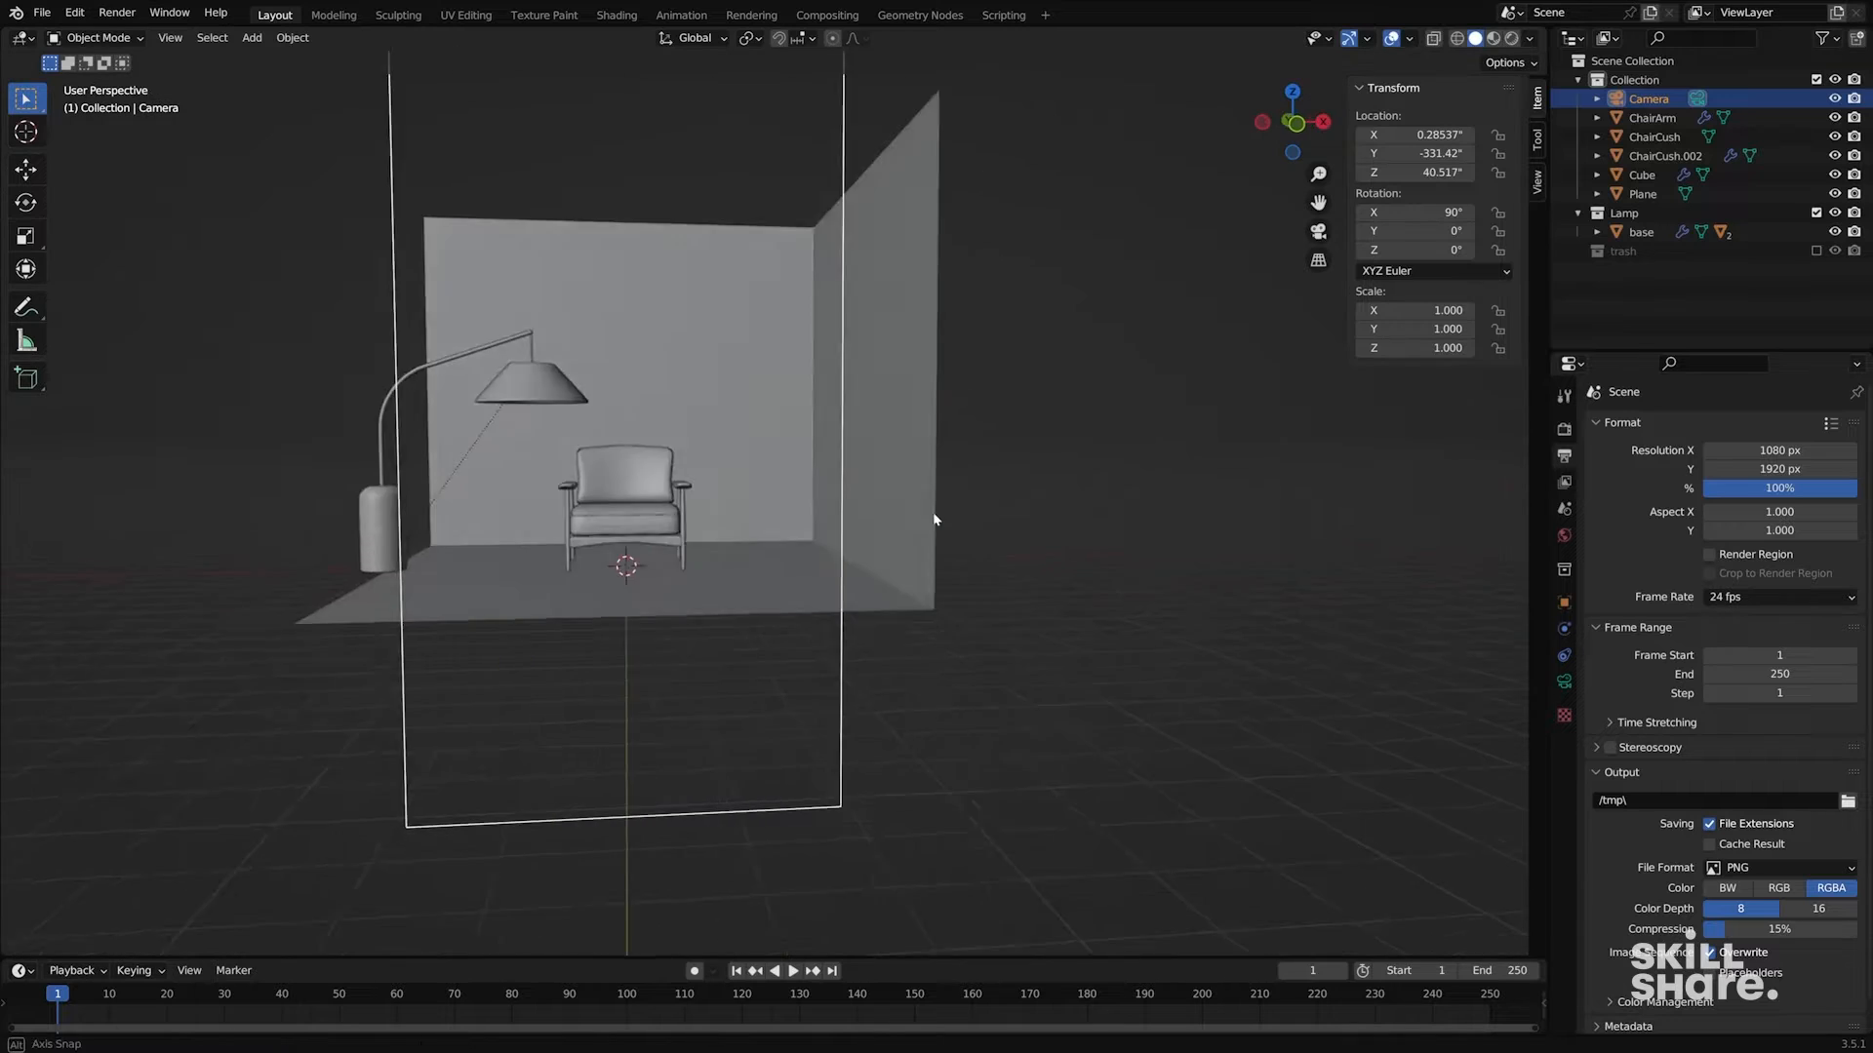
pyautogui.scroll(-6, 935, 520)
pyautogui.press('KP_0')
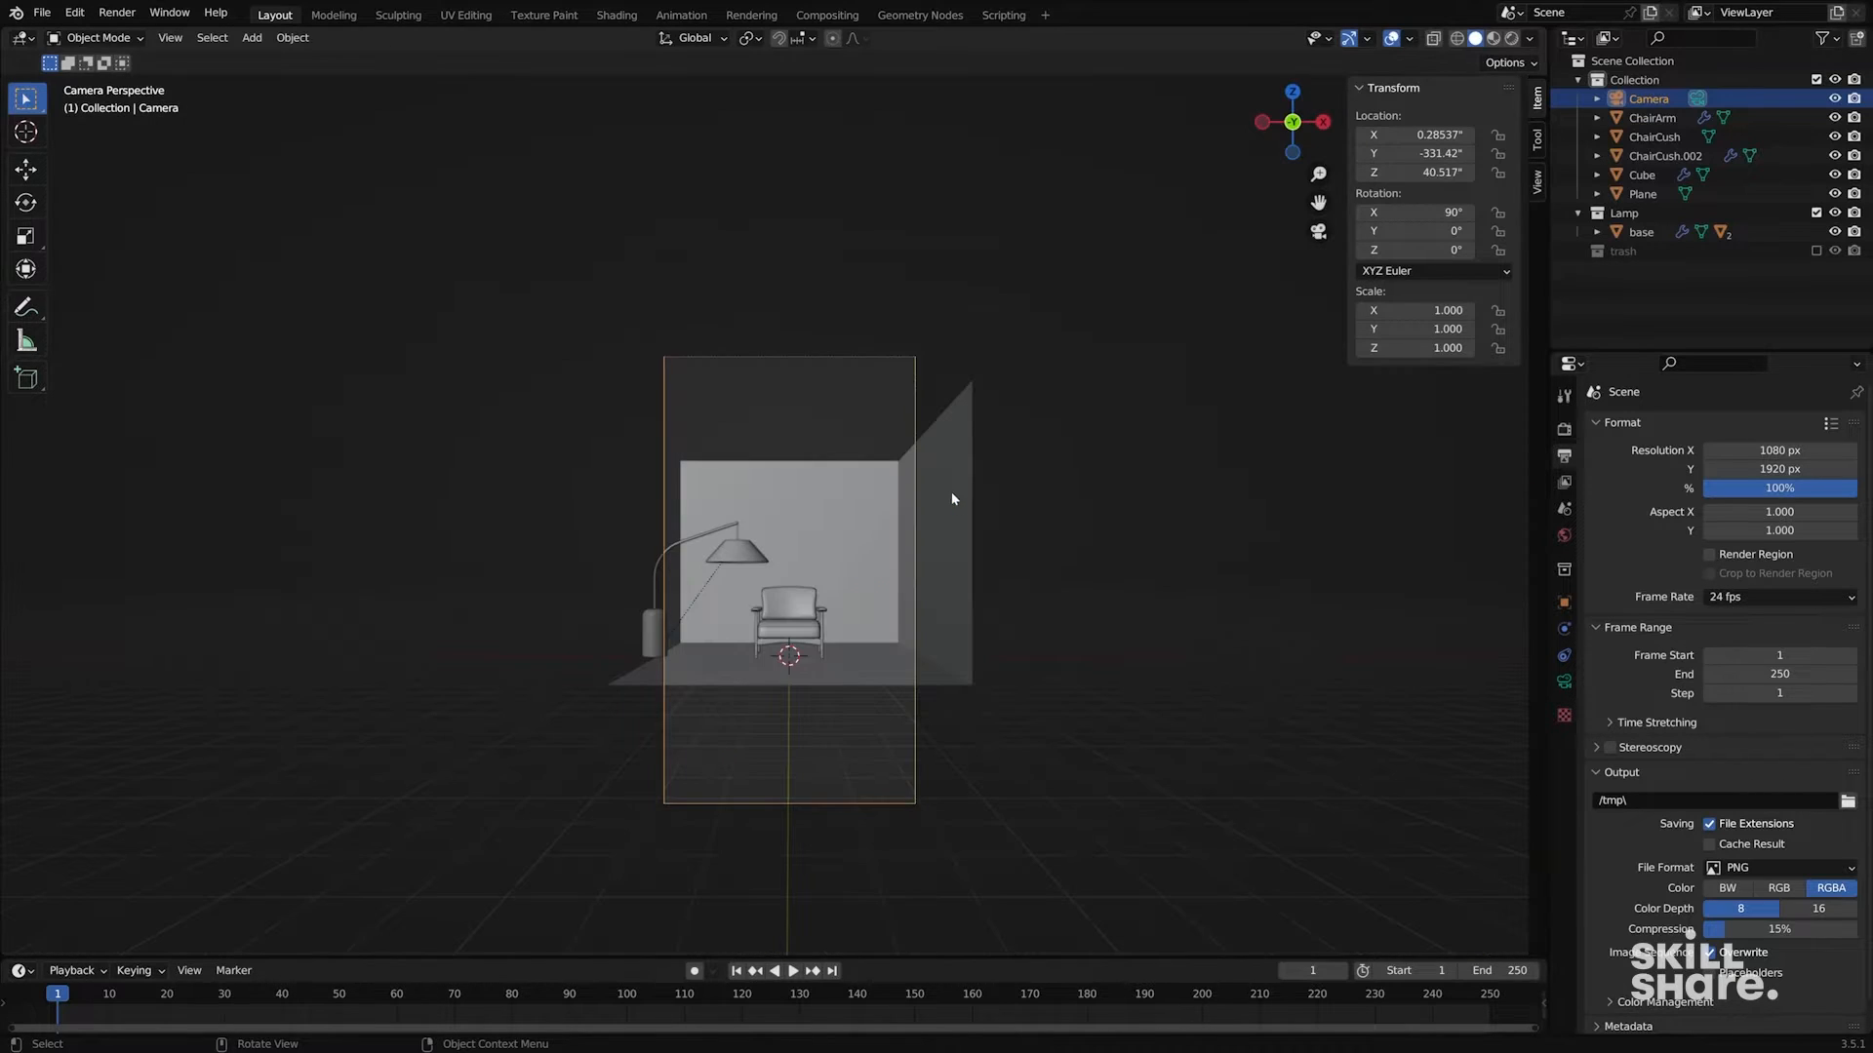
pyautogui.click(1566, 683)
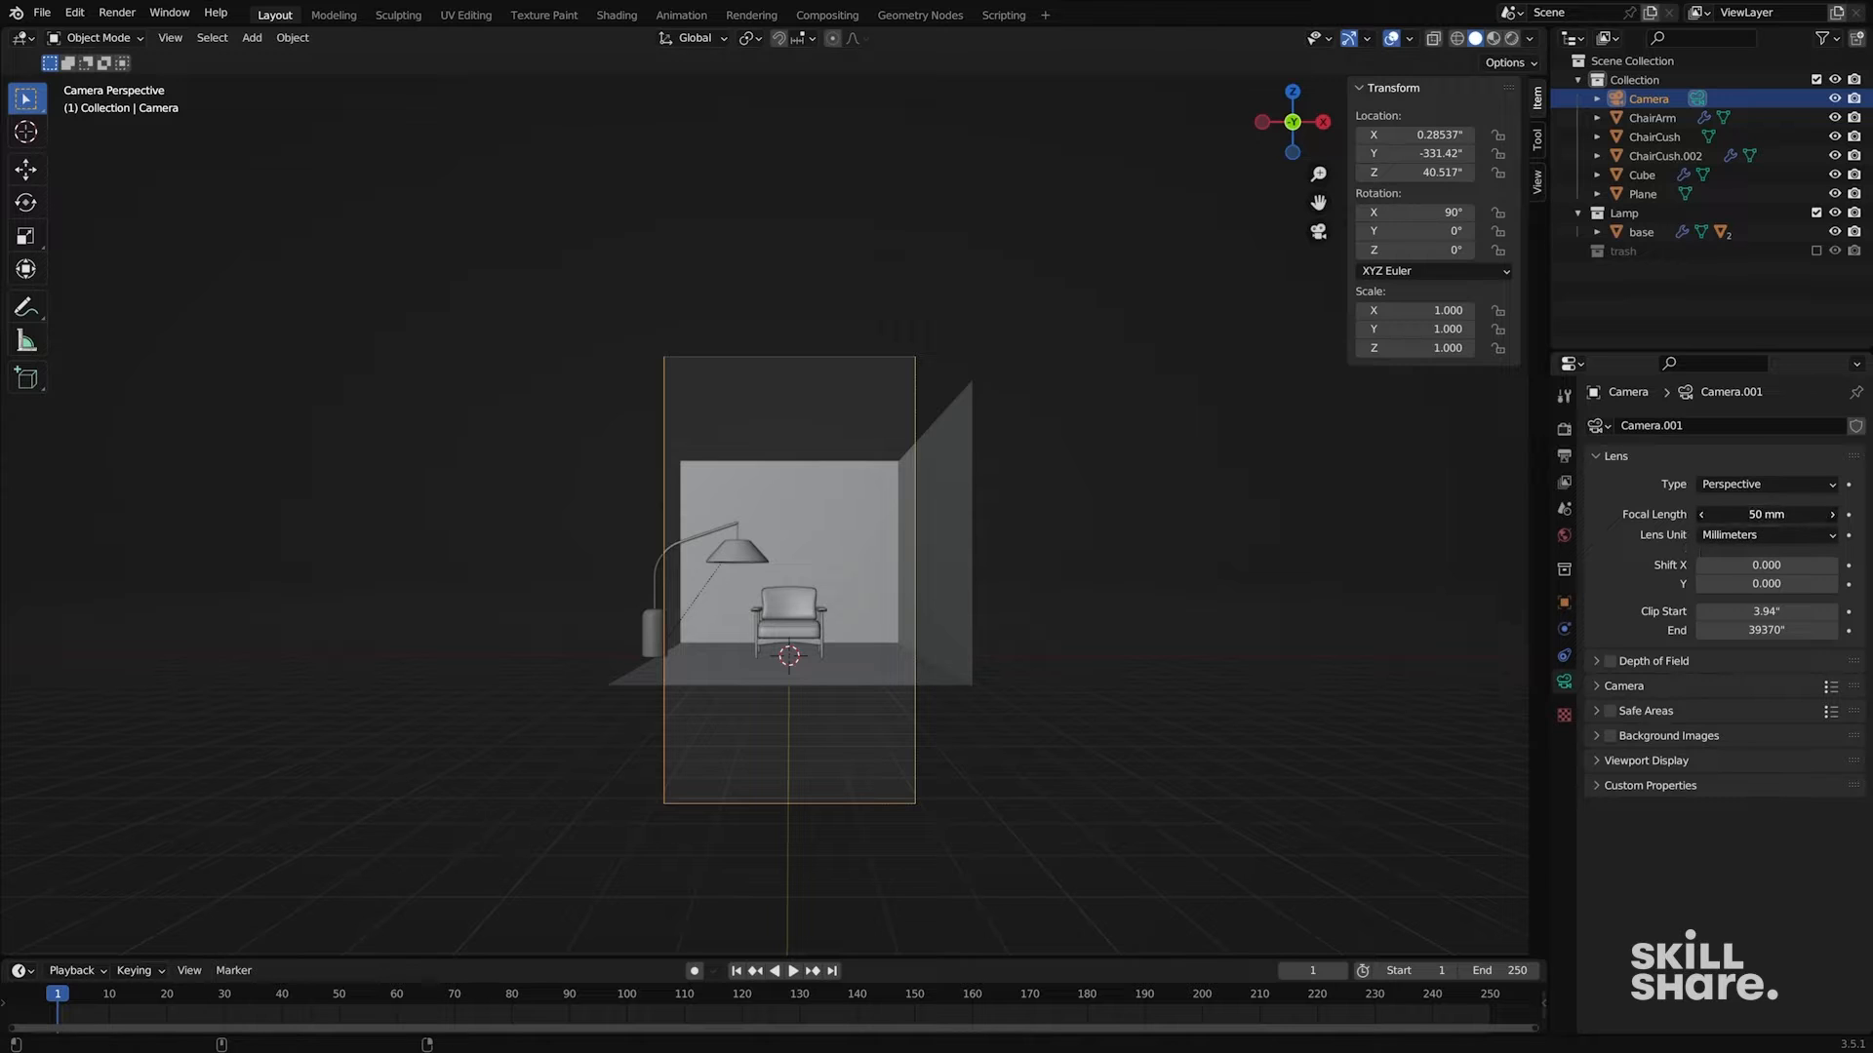
pyautogui.moveTo(1767, 514); pyautogui.dragTo(1826, 512)
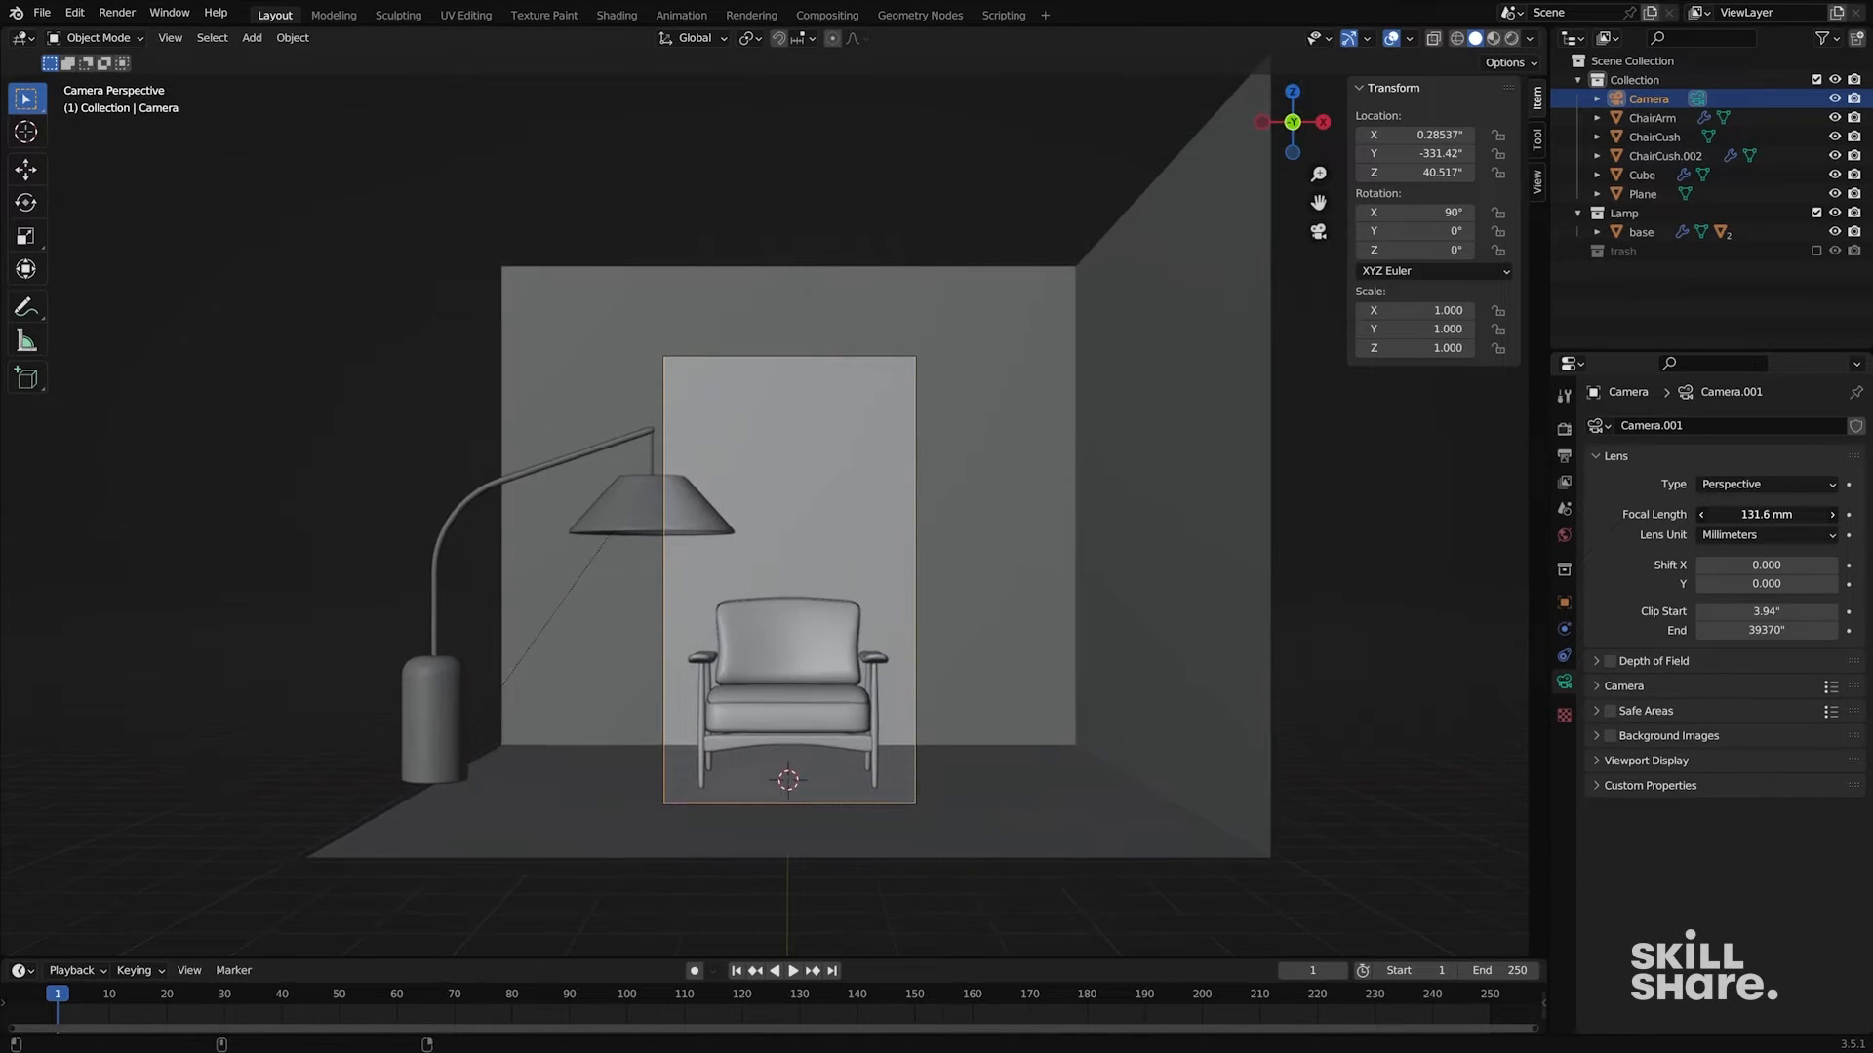
pyautogui.press('Escape')
pyautogui.click(1764, 512)
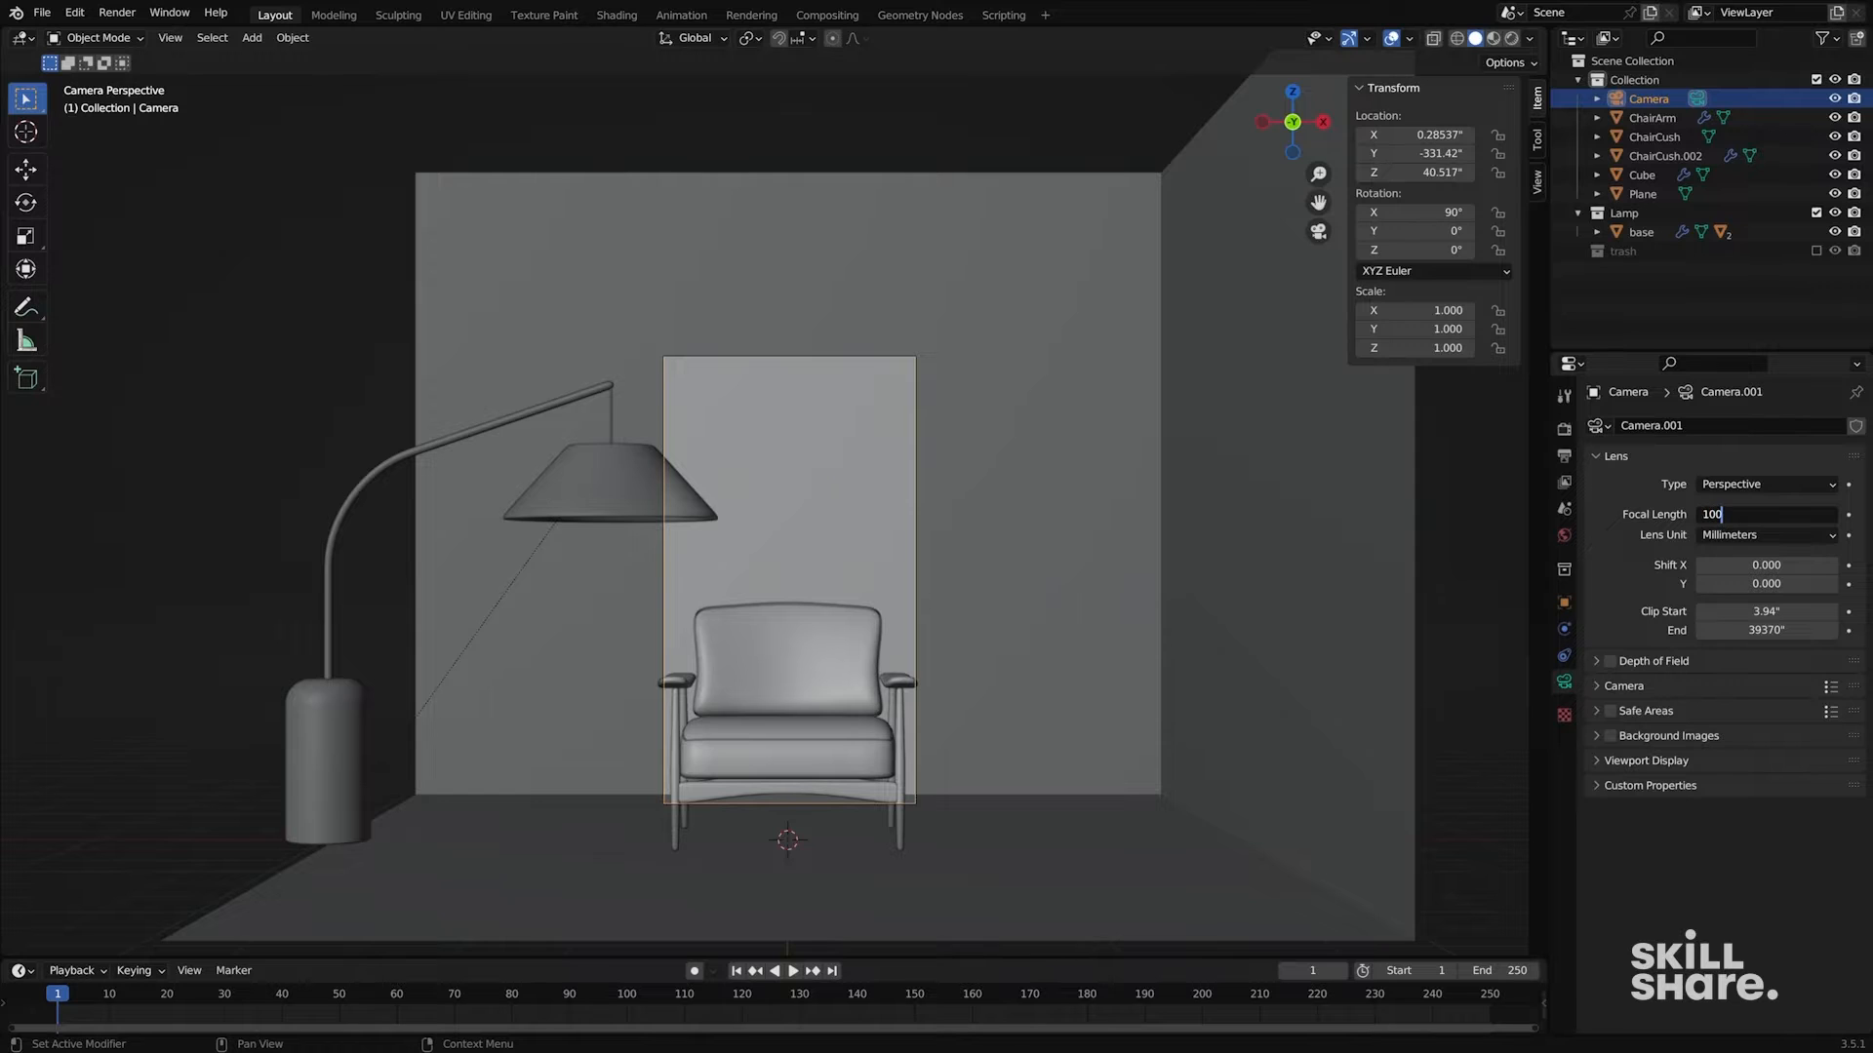
pyautogui.press('Return')
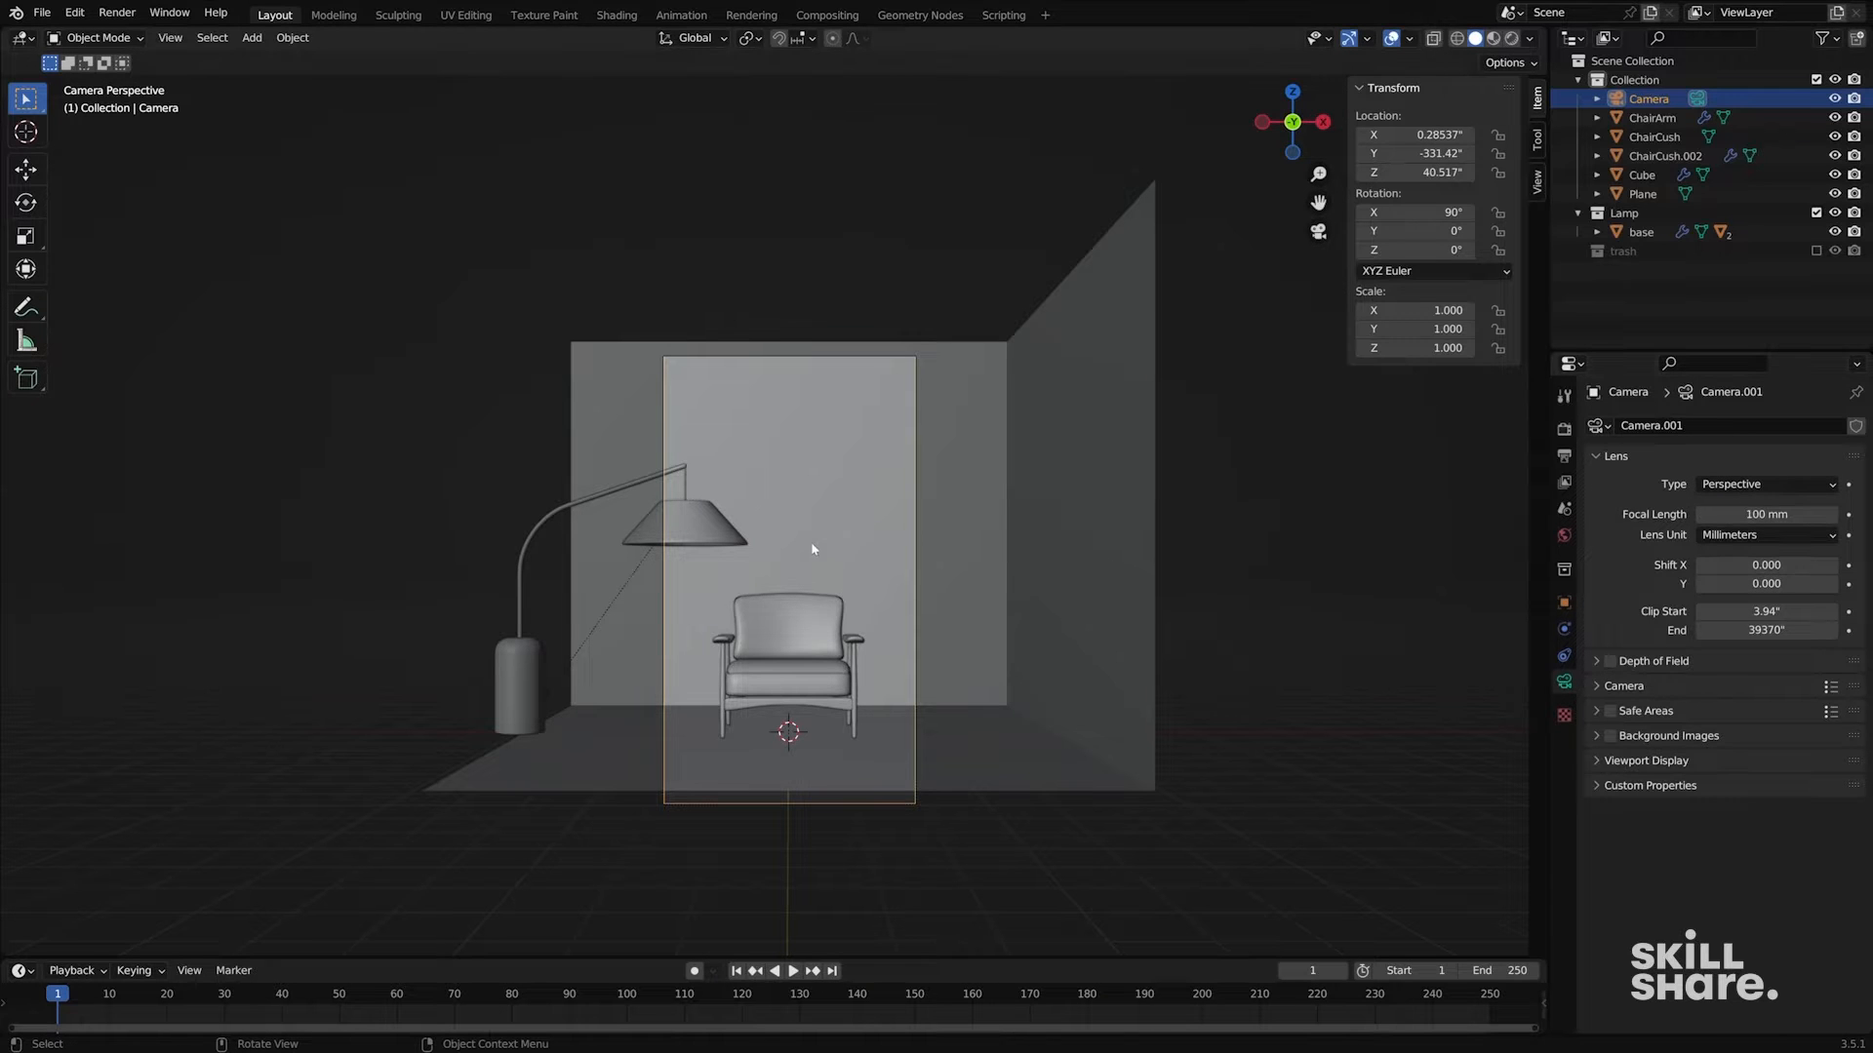
# - Move the camera farther back to about Y -402 in and set its X rotation to 90°
pyautogui.scroll(-2, 812, 549)
pyautogui.moveTo(811, 549); pyautogui.dragTo(763, 566, button='middle')
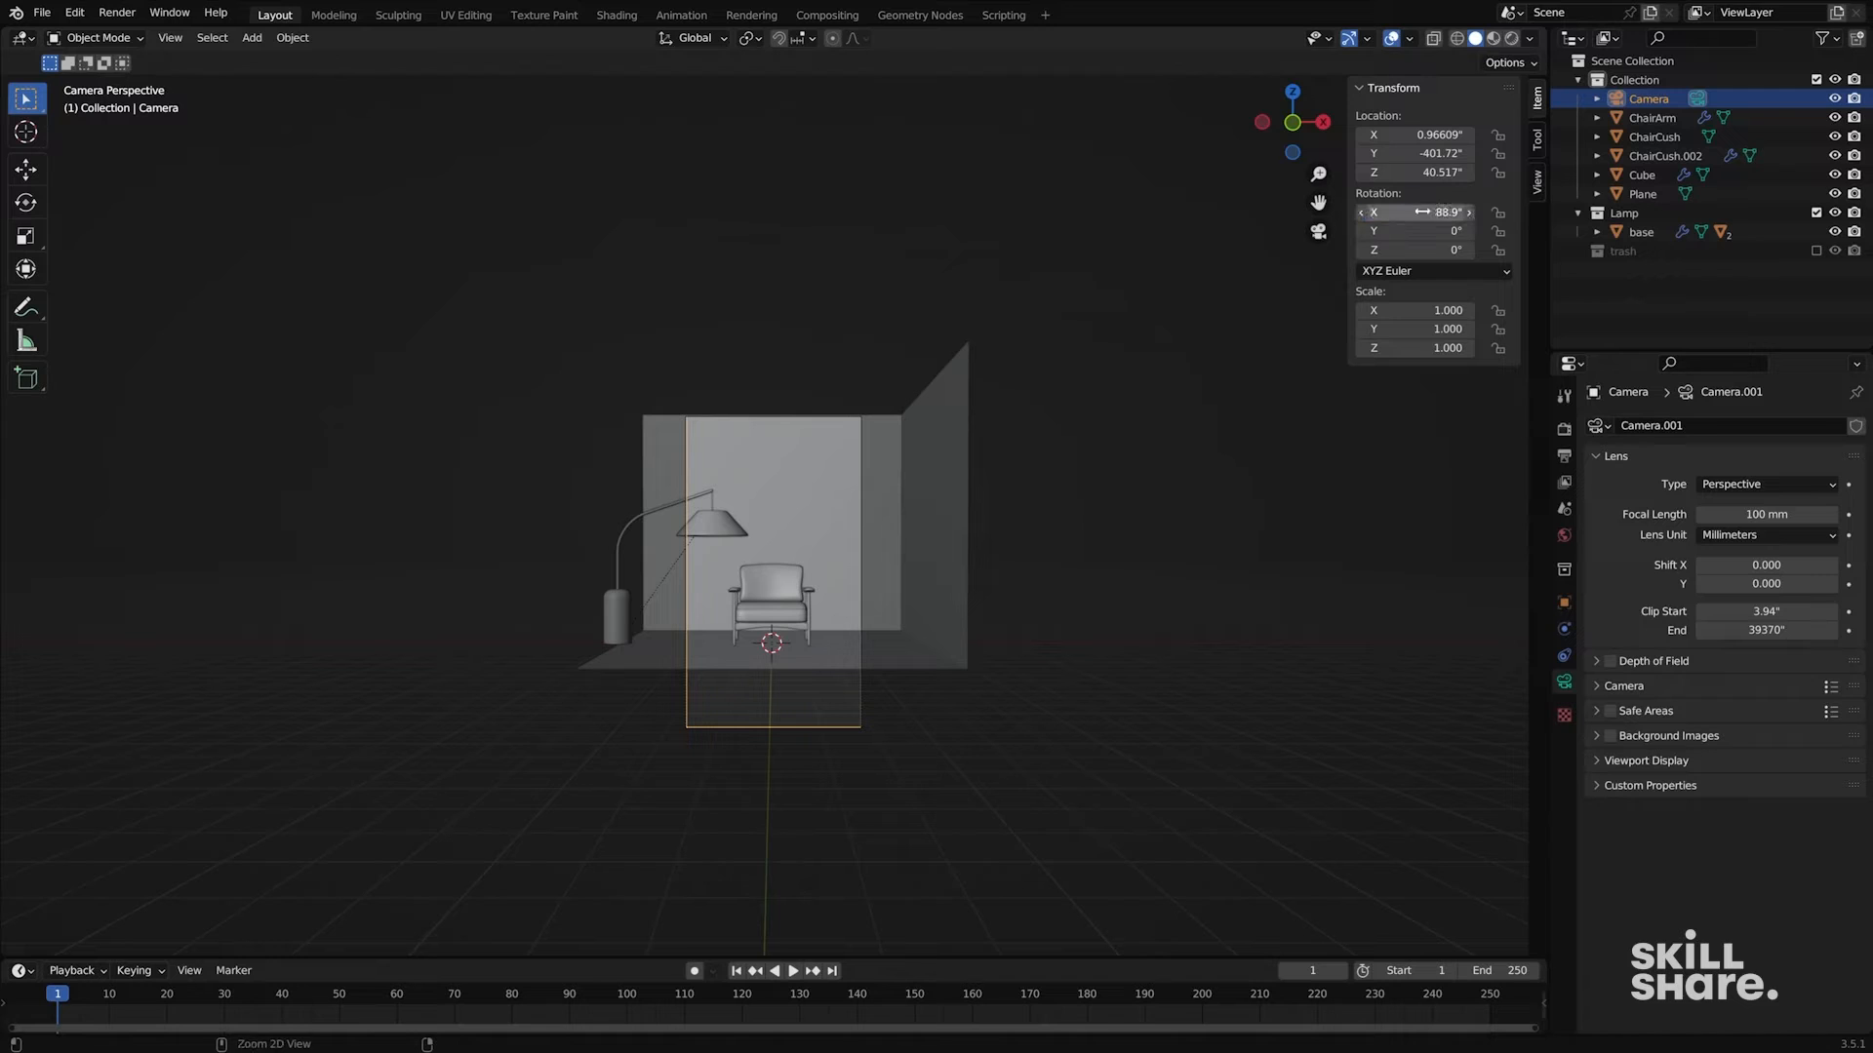
pyautogui.click(1415, 211)
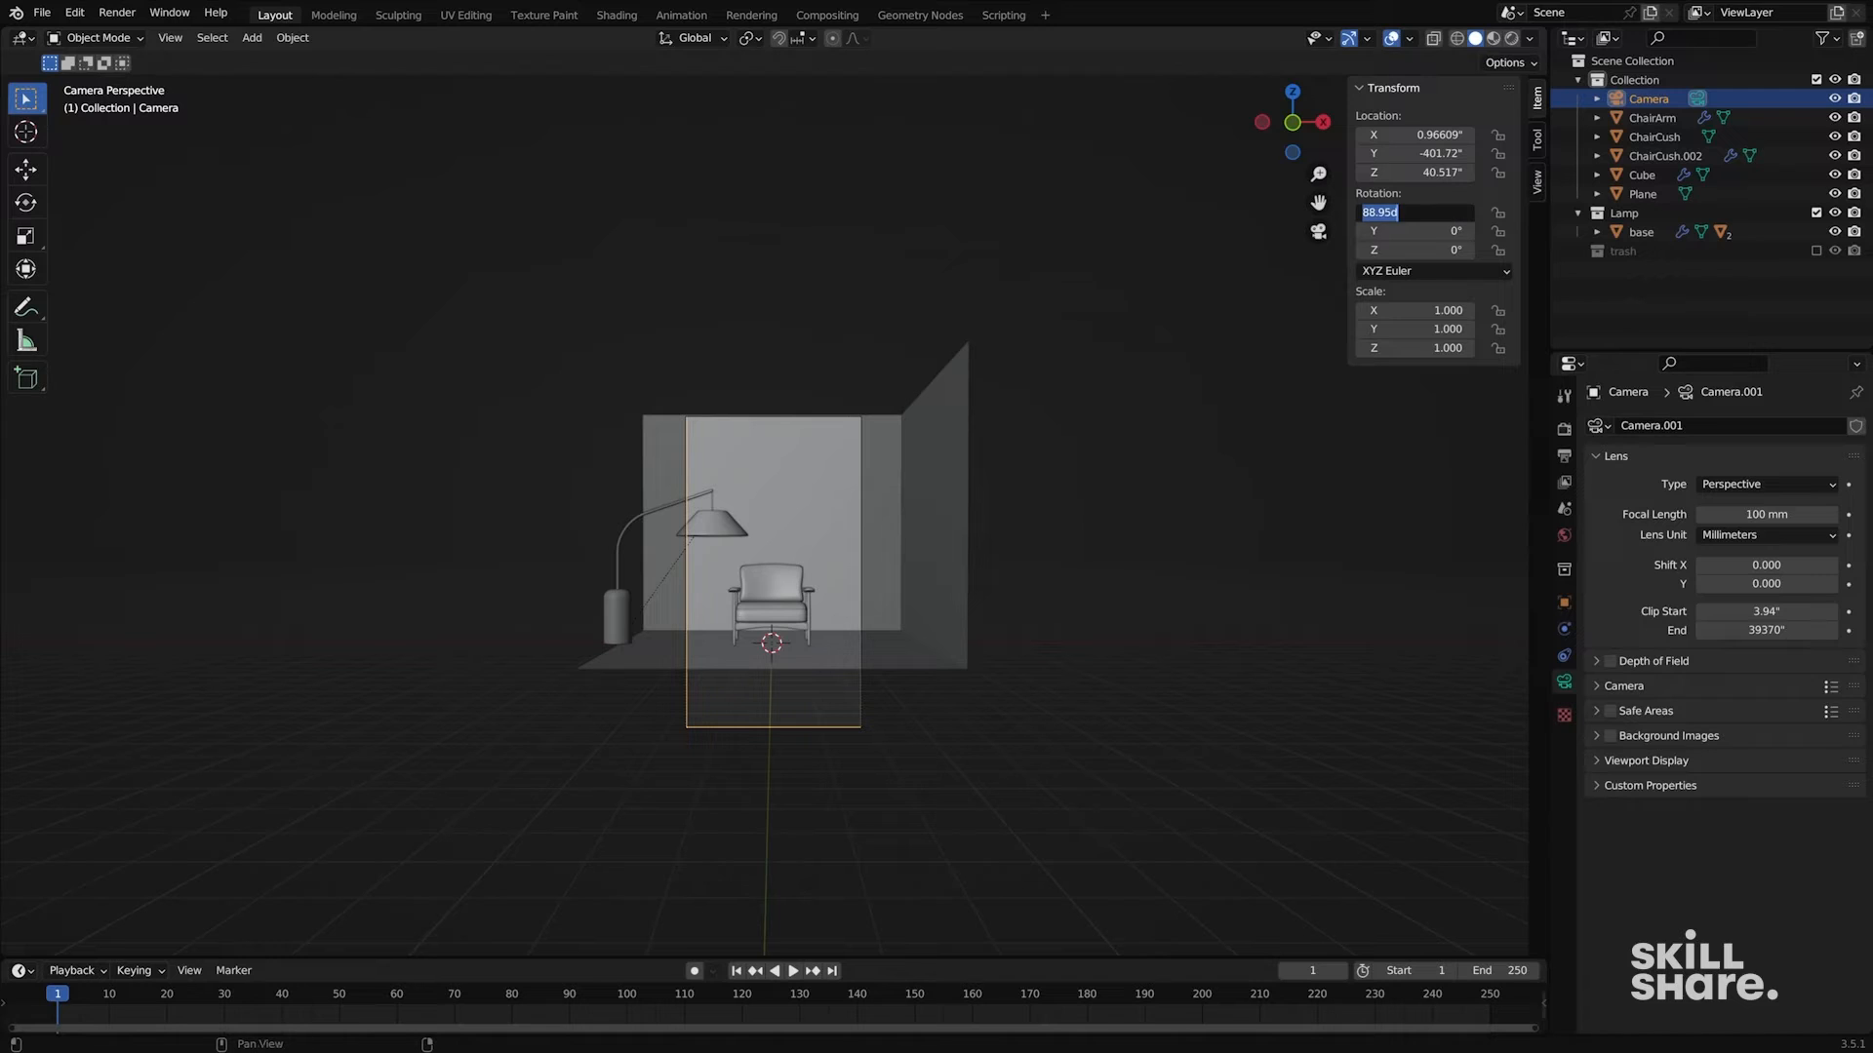
pyautogui.write('90')
pyautogui.press('Return')
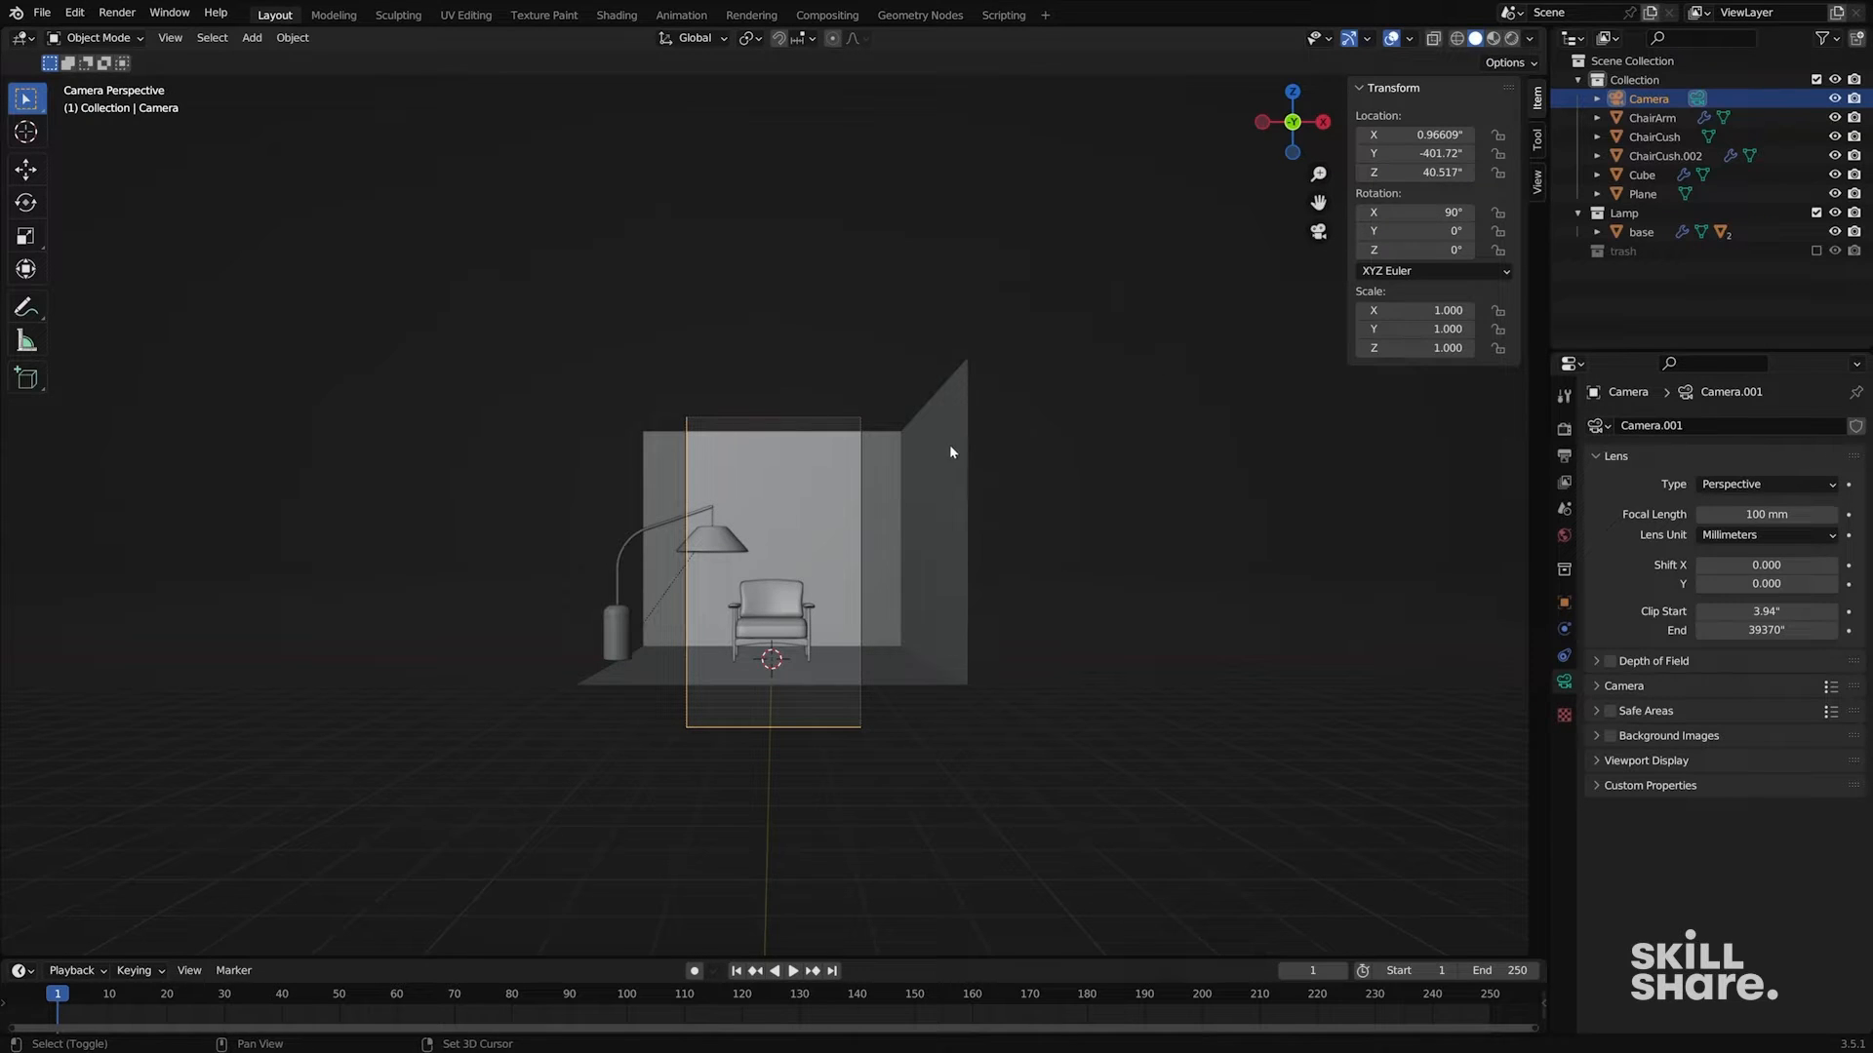
# - Move the floor lamp by its base along X to about -36 in and along Y to about 52 in
pyautogui.keyDown('shift'); pyautogui.moveTo(952, 452); pyautogui.dragTo(957, 432, button='middle'); pyautogui.keyUp('shift')
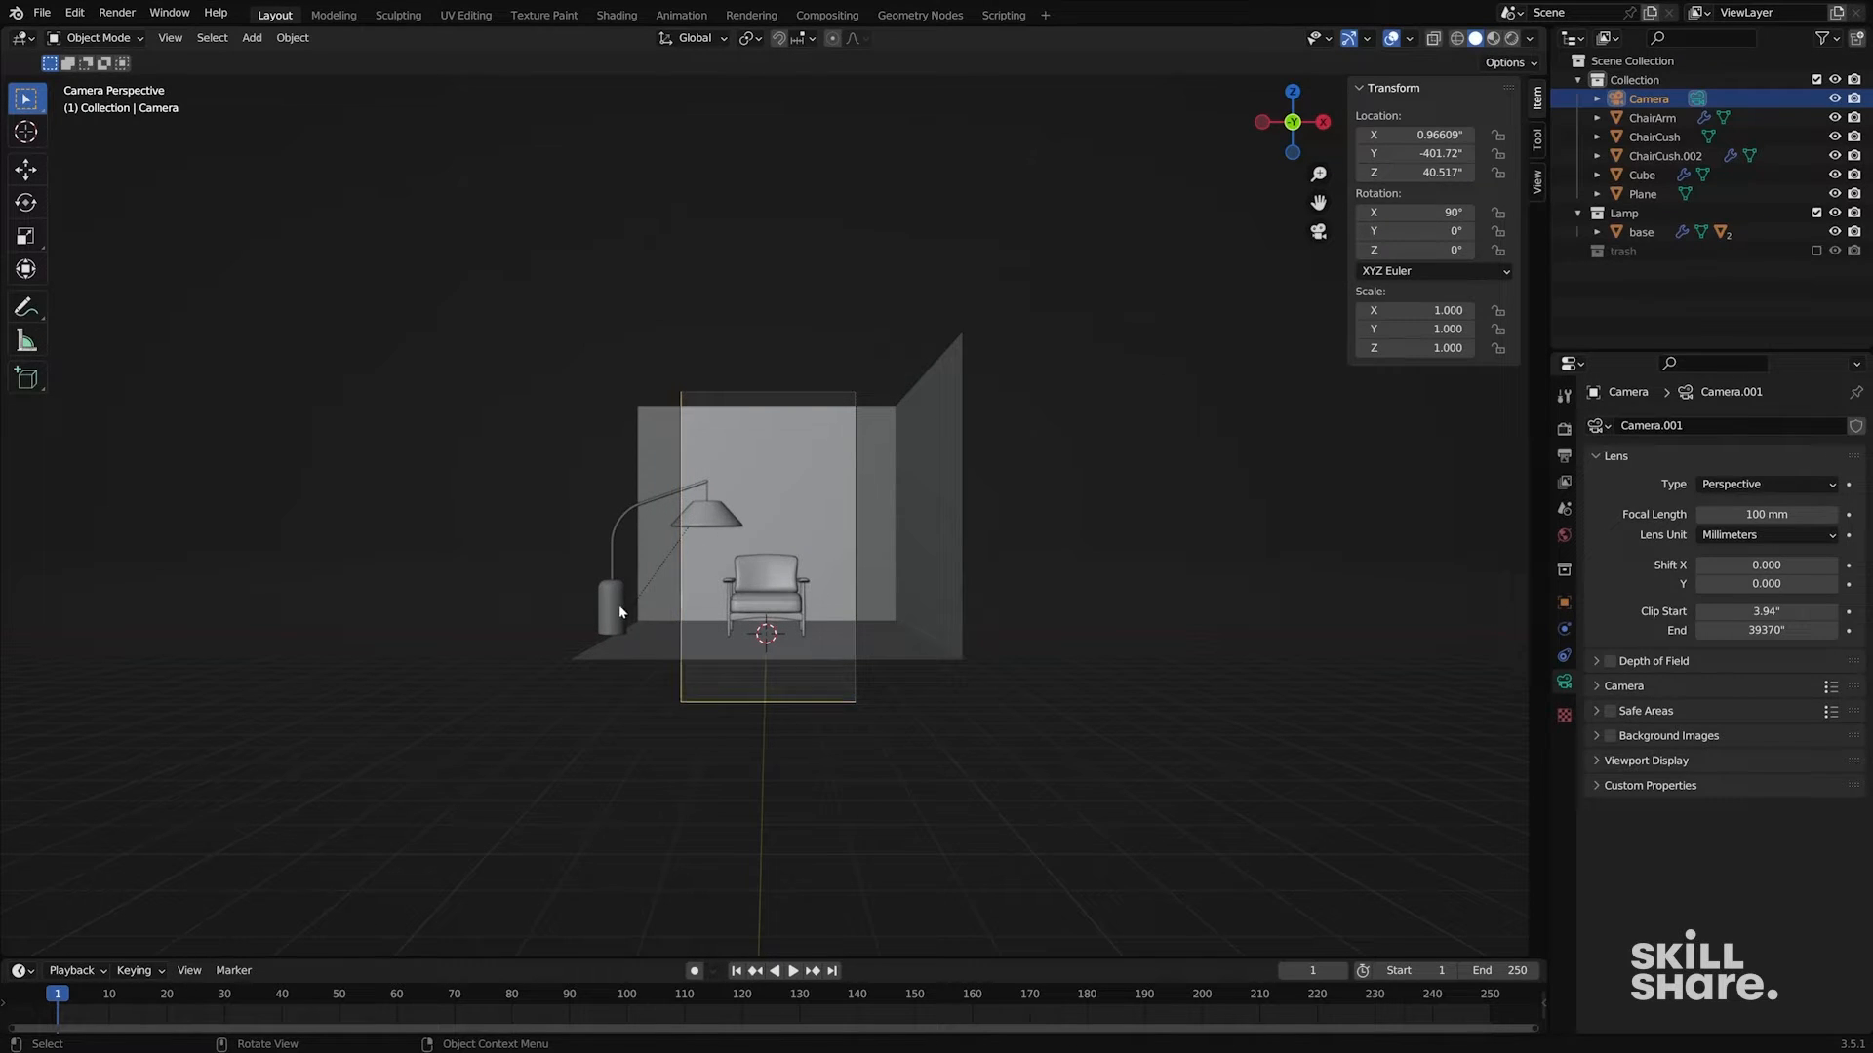
pyautogui.click(622, 607)
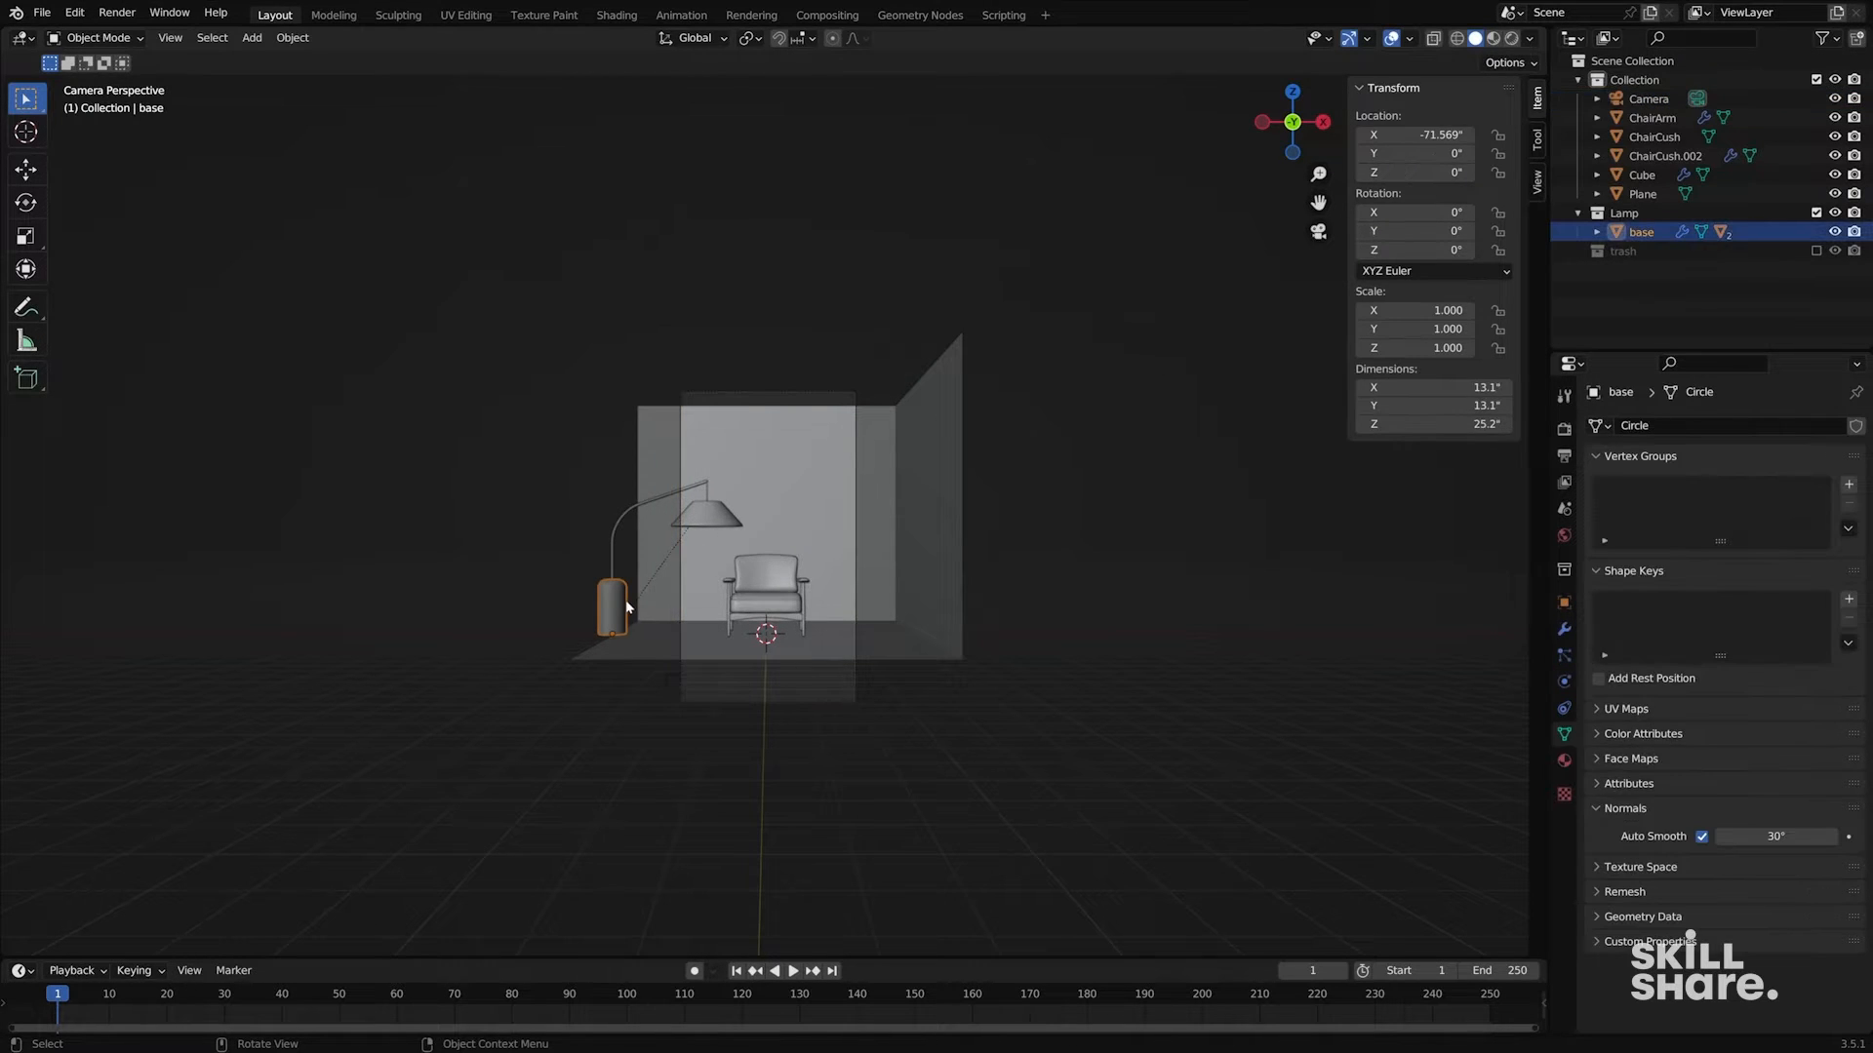
pyautogui.press('g')
pyautogui.press('x')
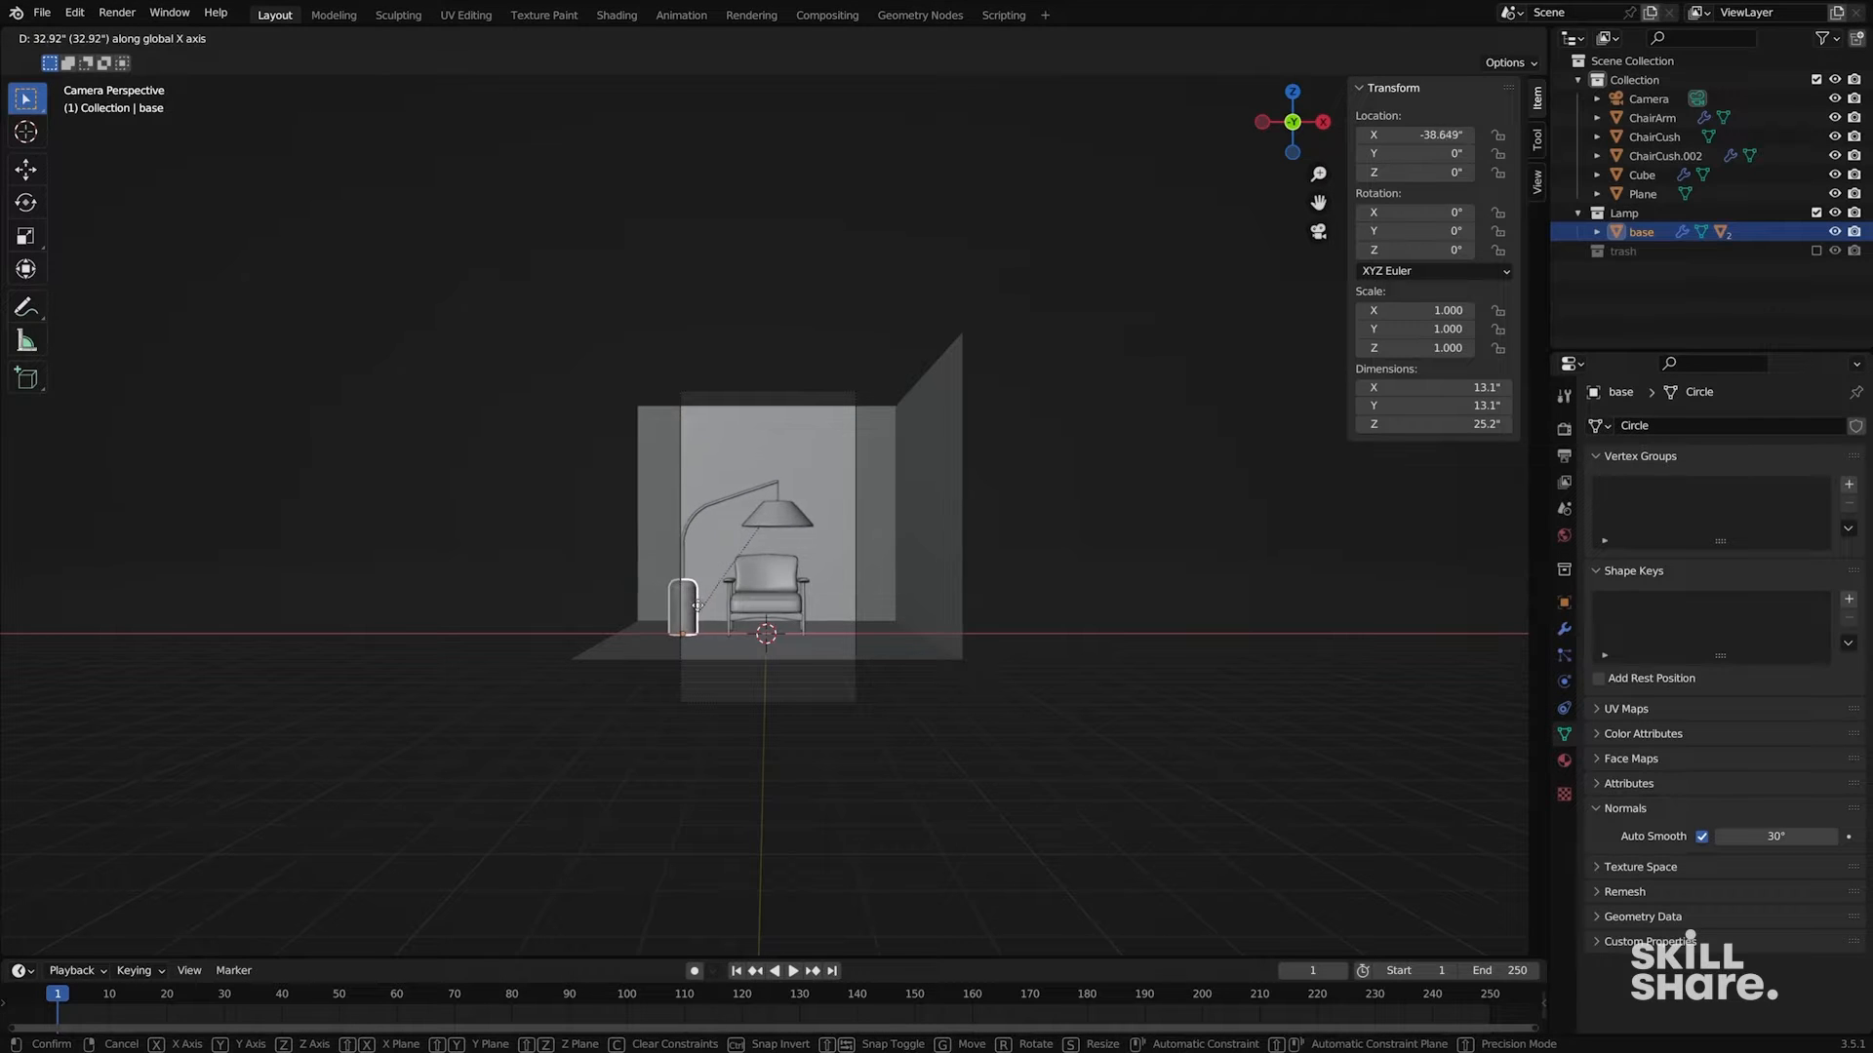
pyautogui.click(696, 605)
pyautogui.moveTo(696, 605); pyautogui.dragTo(865, 699, button='middle')
pyautogui.press('g')
pyautogui.press('y')
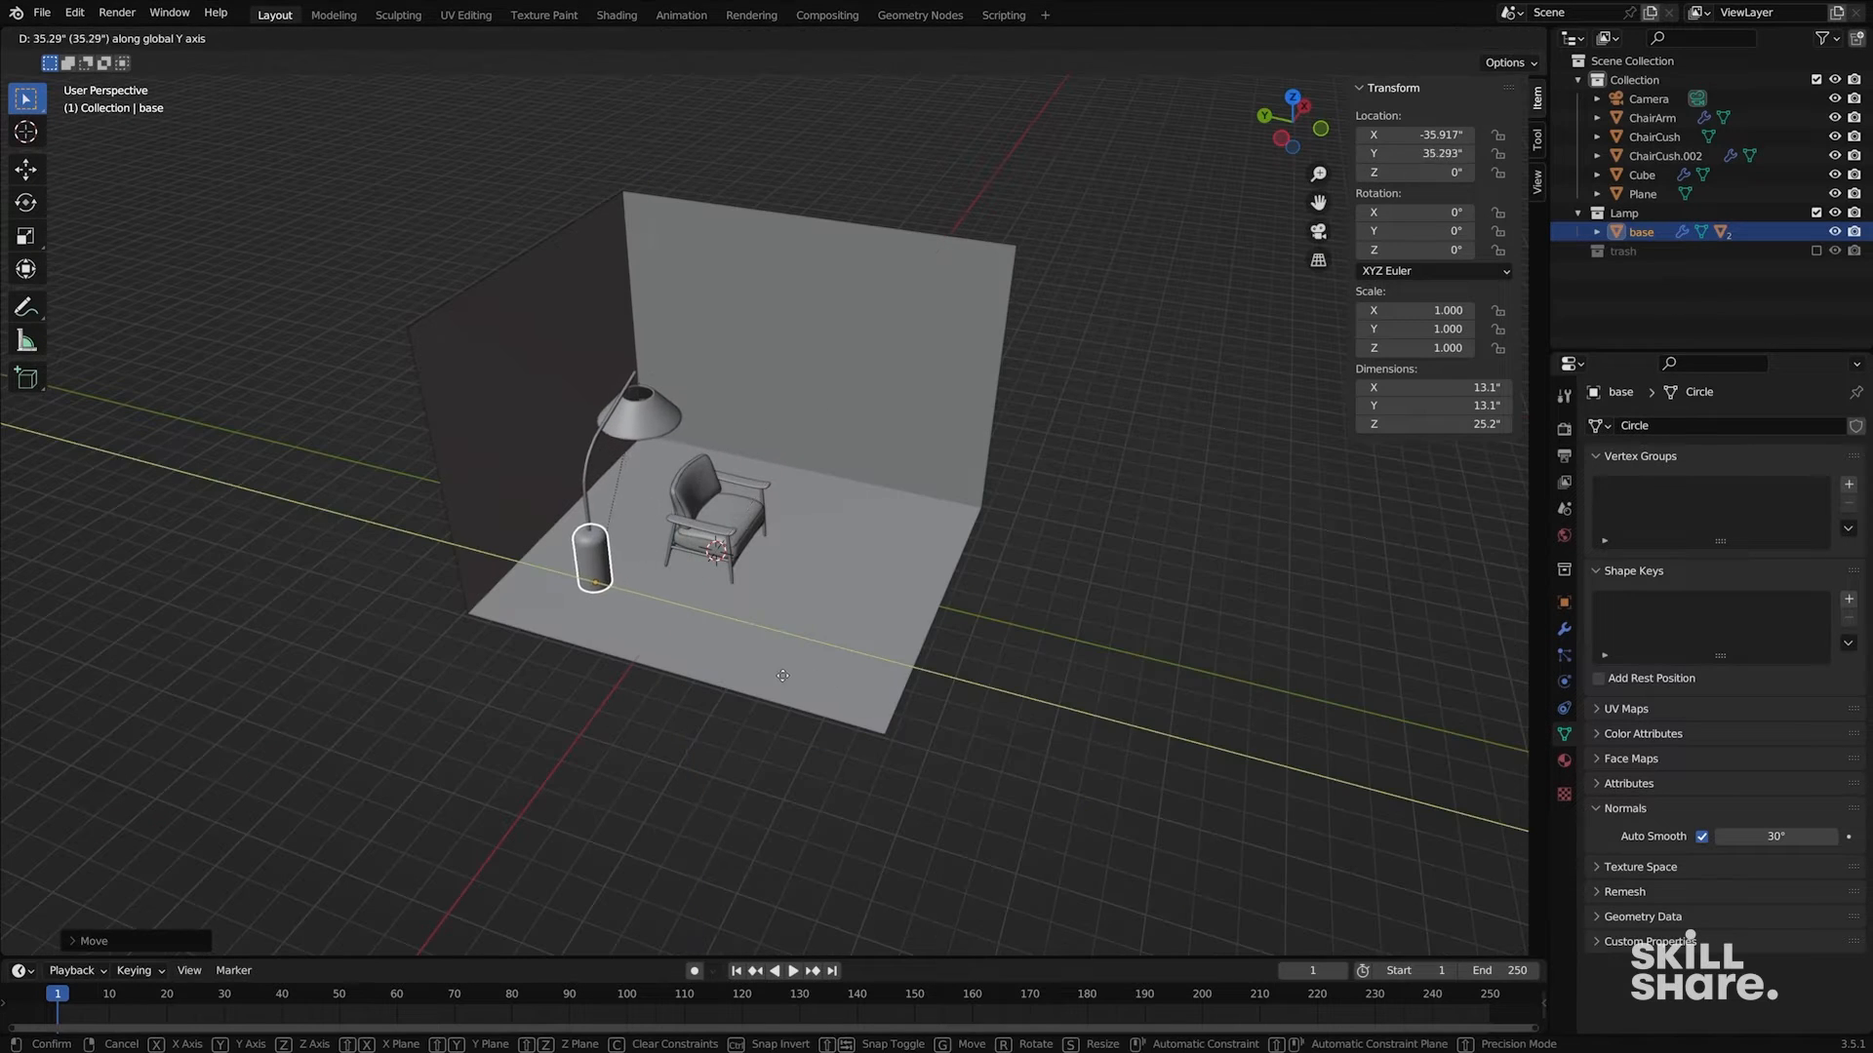
pyautogui.click(744, 675)
# - Rotate the floor lamp about -27° around Z so its shade swings toward the chair
pyautogui.press('r')
pyautogui.press('z')
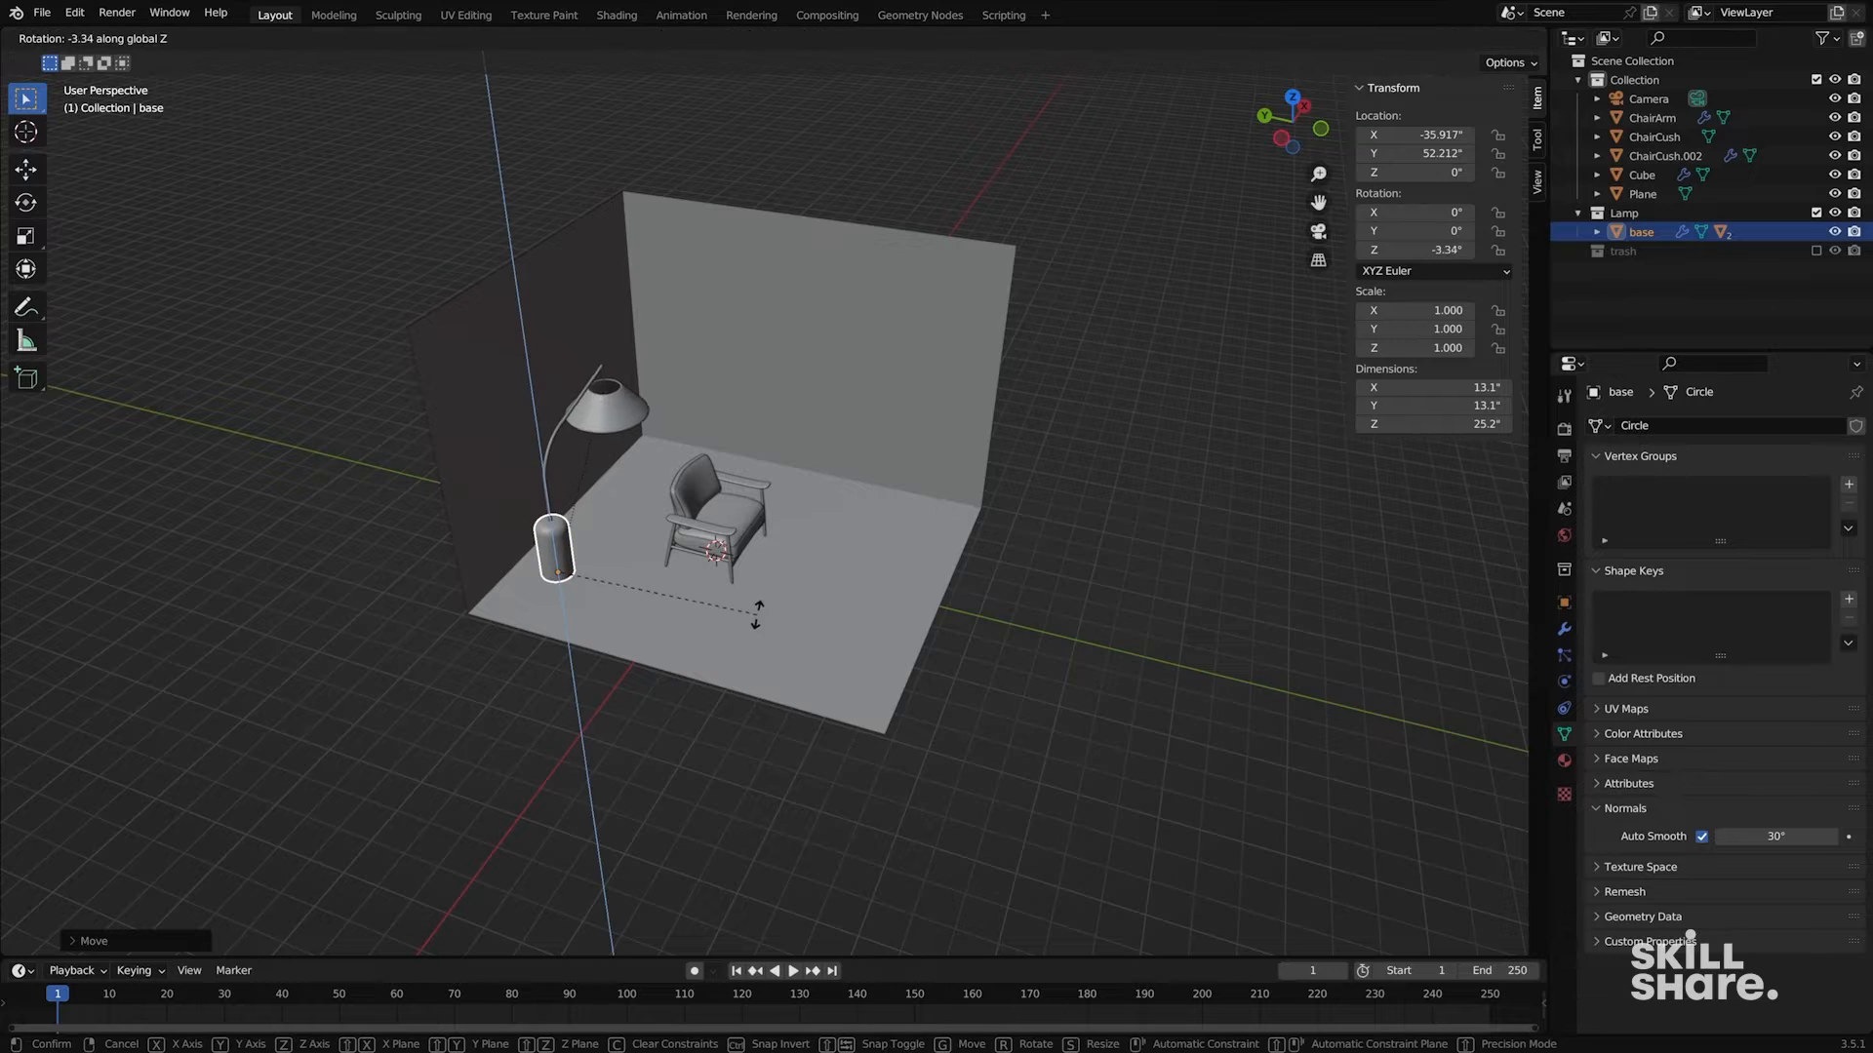
pyautogui.click(723, 680)
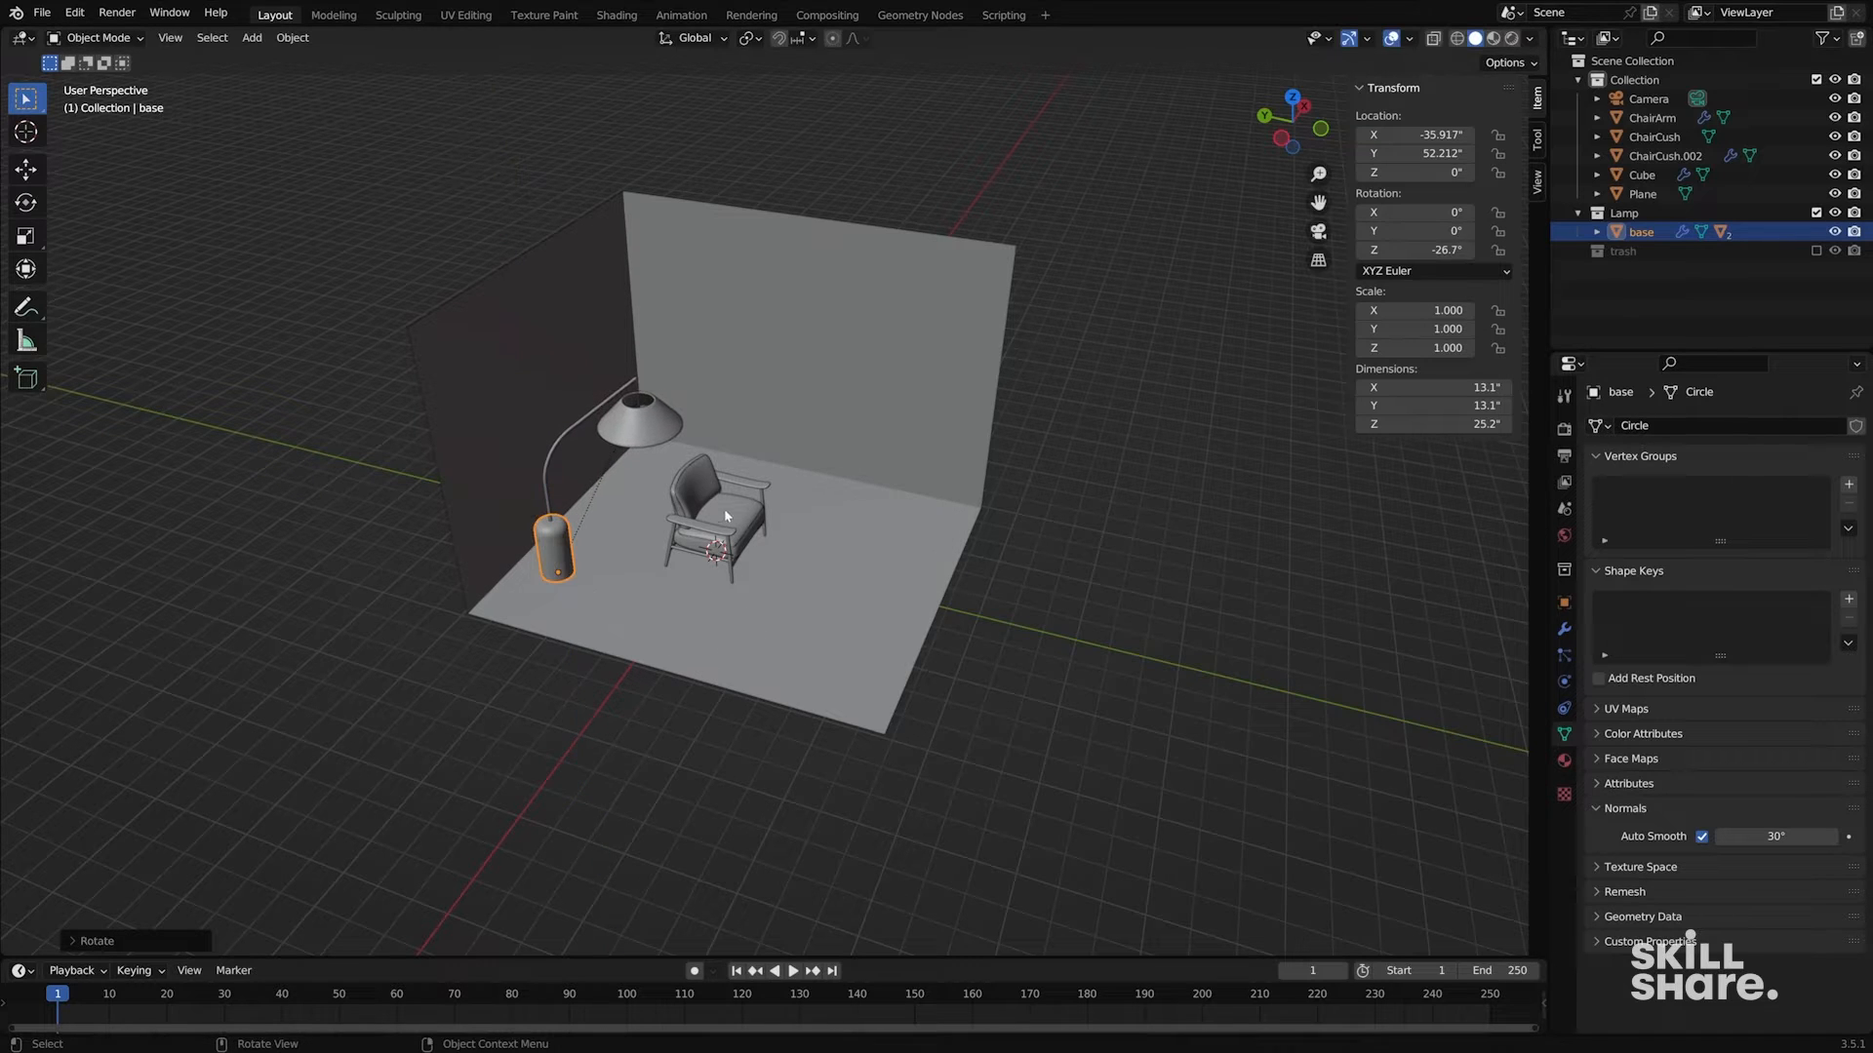
pyautogui.click(766, 520)
pyautogui.scroll(4, 810, 542)
pyautogui.press('g')
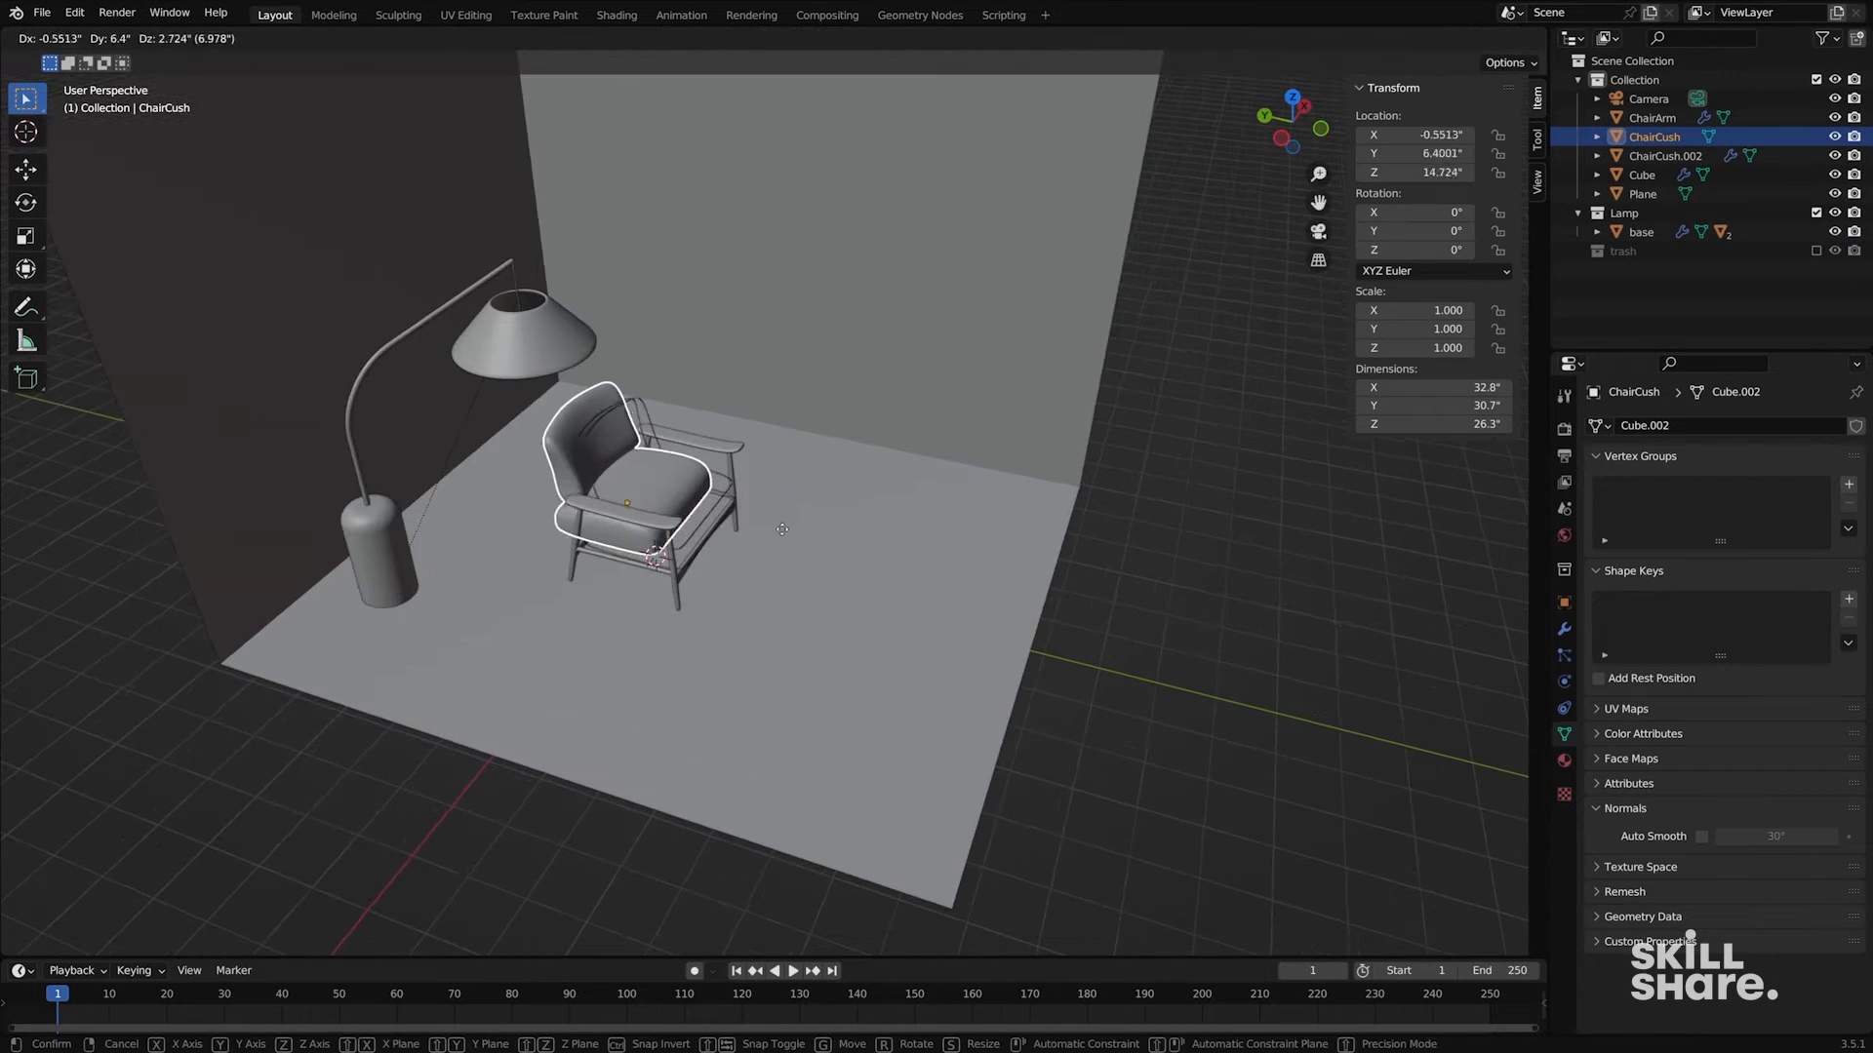
pyautogui.press('Escape')
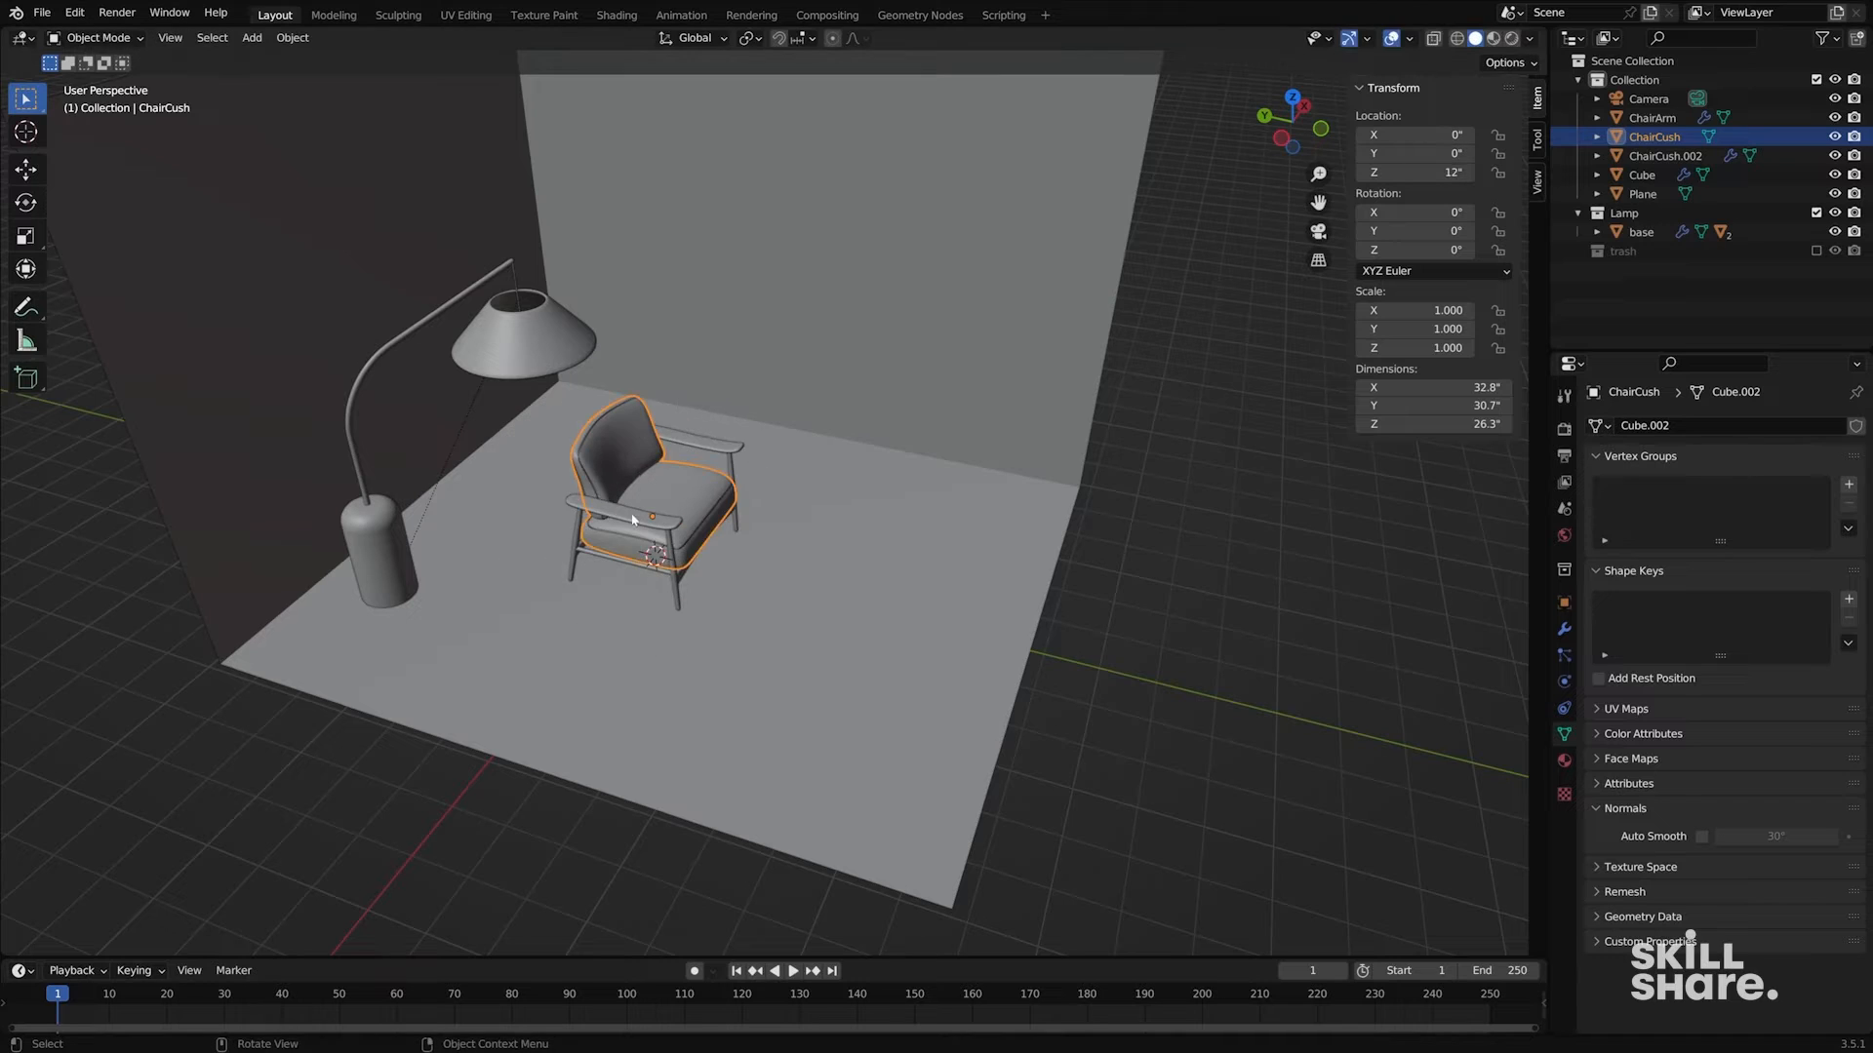
# - Snap the 3D cursor to the chair's seat cushion
pyautogui.scroll(3, 621, 532)
pyautogui.scroll(1, 620, 532)
pyautogui.click(642, 519)
pyautogui.click(726, 497)
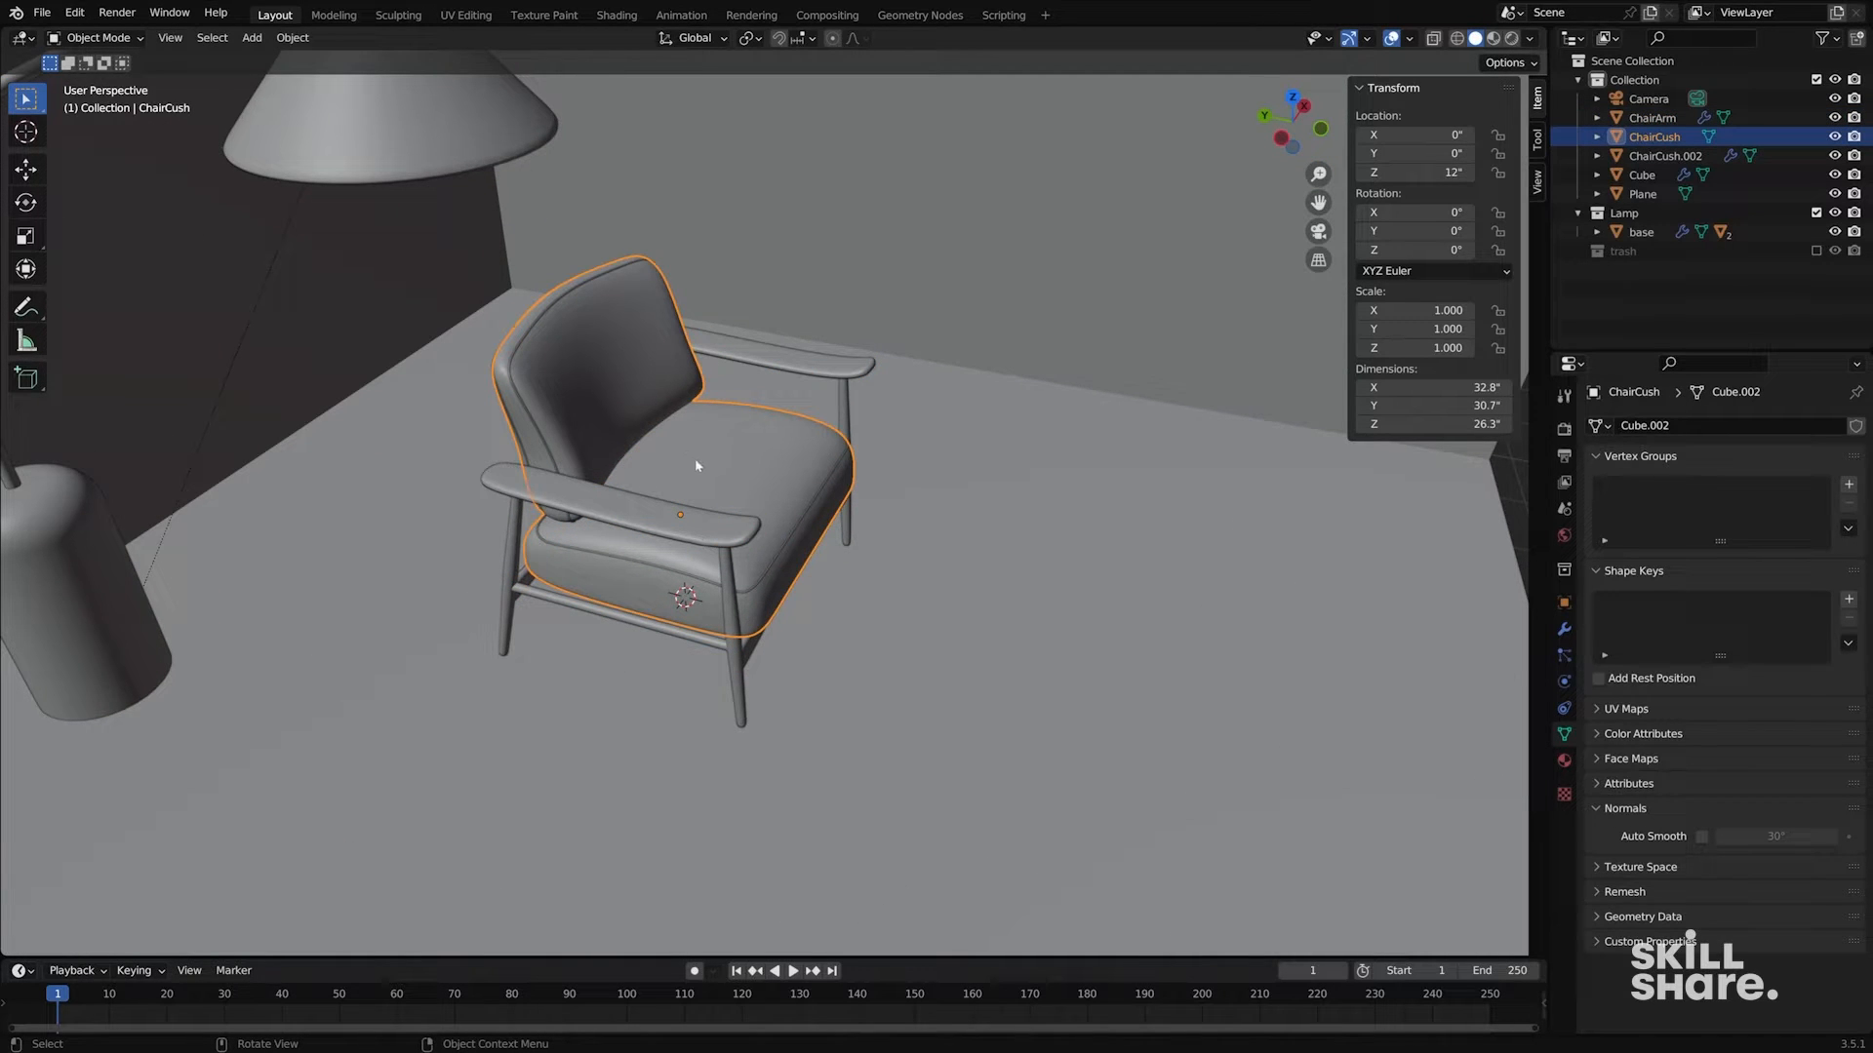
pyautogui.moveTo(696, 467); pyautogui.dragTo(680, 453, button='middle')
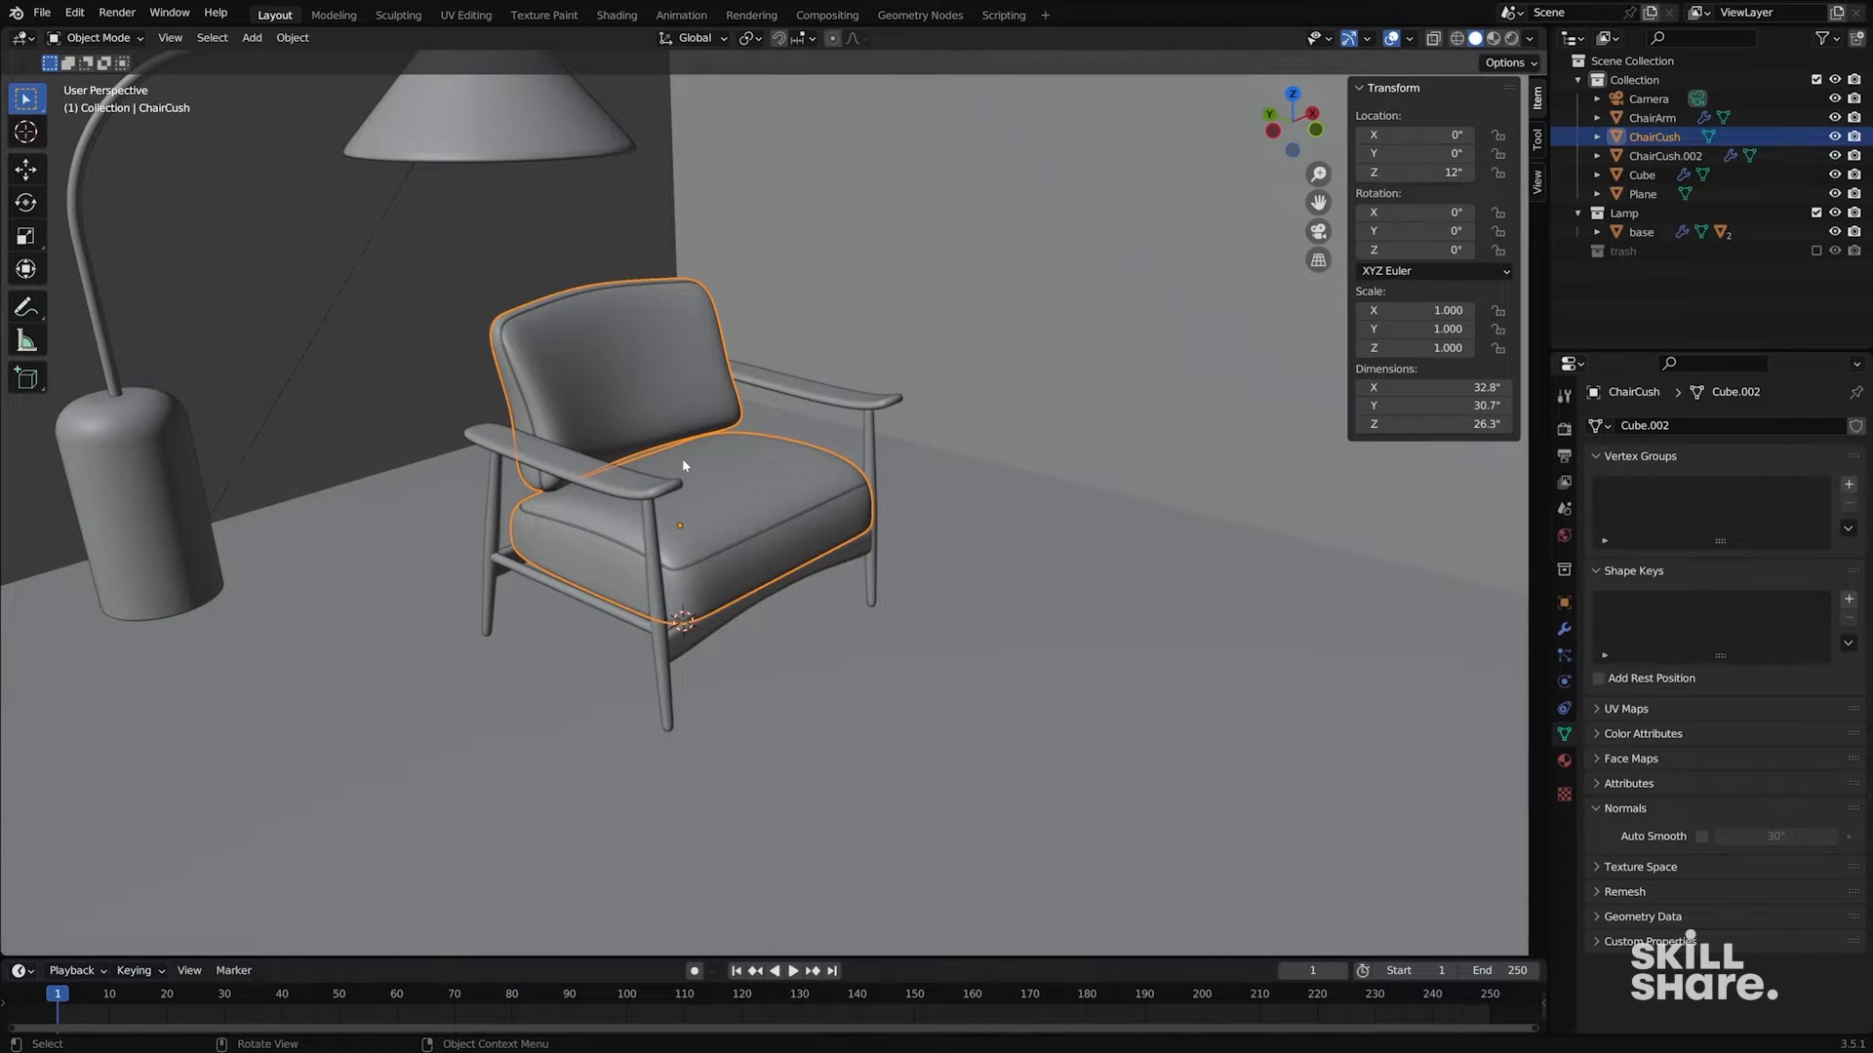
pyautogui.scroll(-3, 708, 470)
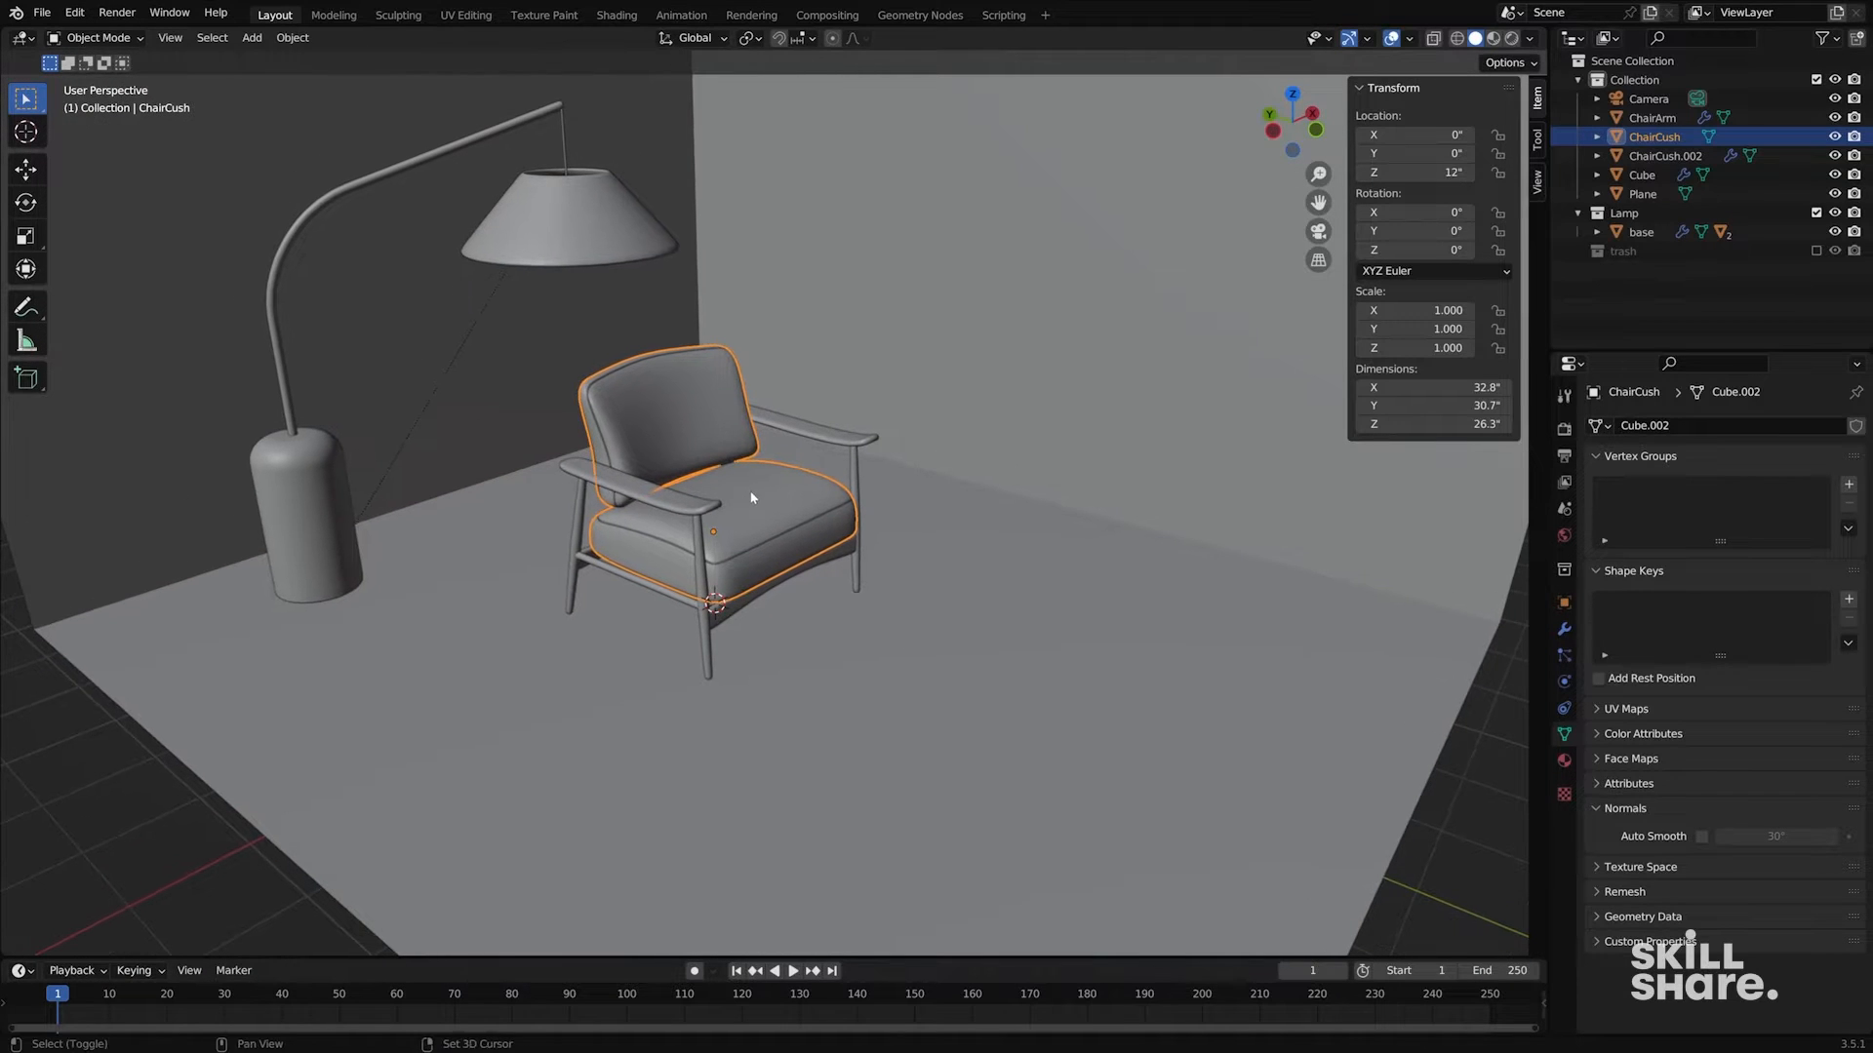
pyautogui.hotkey('shift', 's')
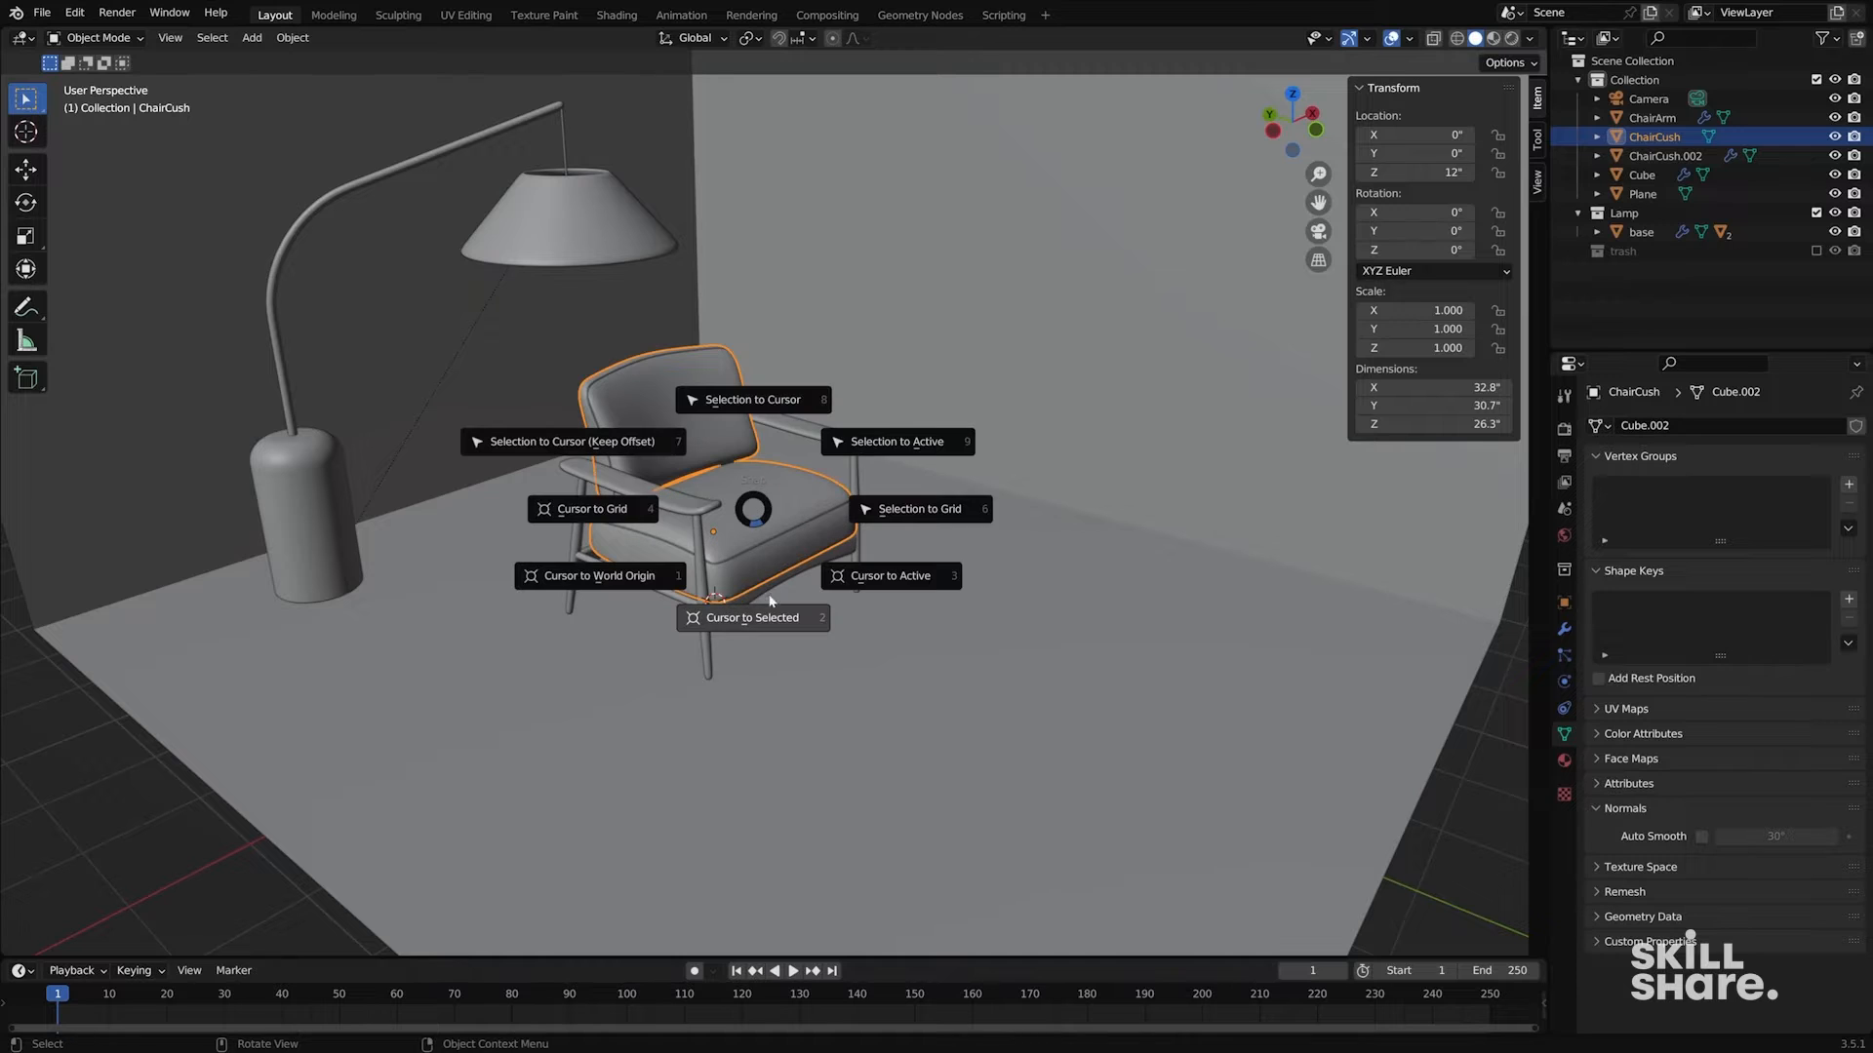
pyautogui.click(768, 618)
# - Add a cube empty at the 3D cursor and shrink its display size to about 12 in
pyautogui.moveTo(768, 615); pyautogui.dragTo(722, 576, button='middle')
pyautogui.hotkey('shift', 'a')
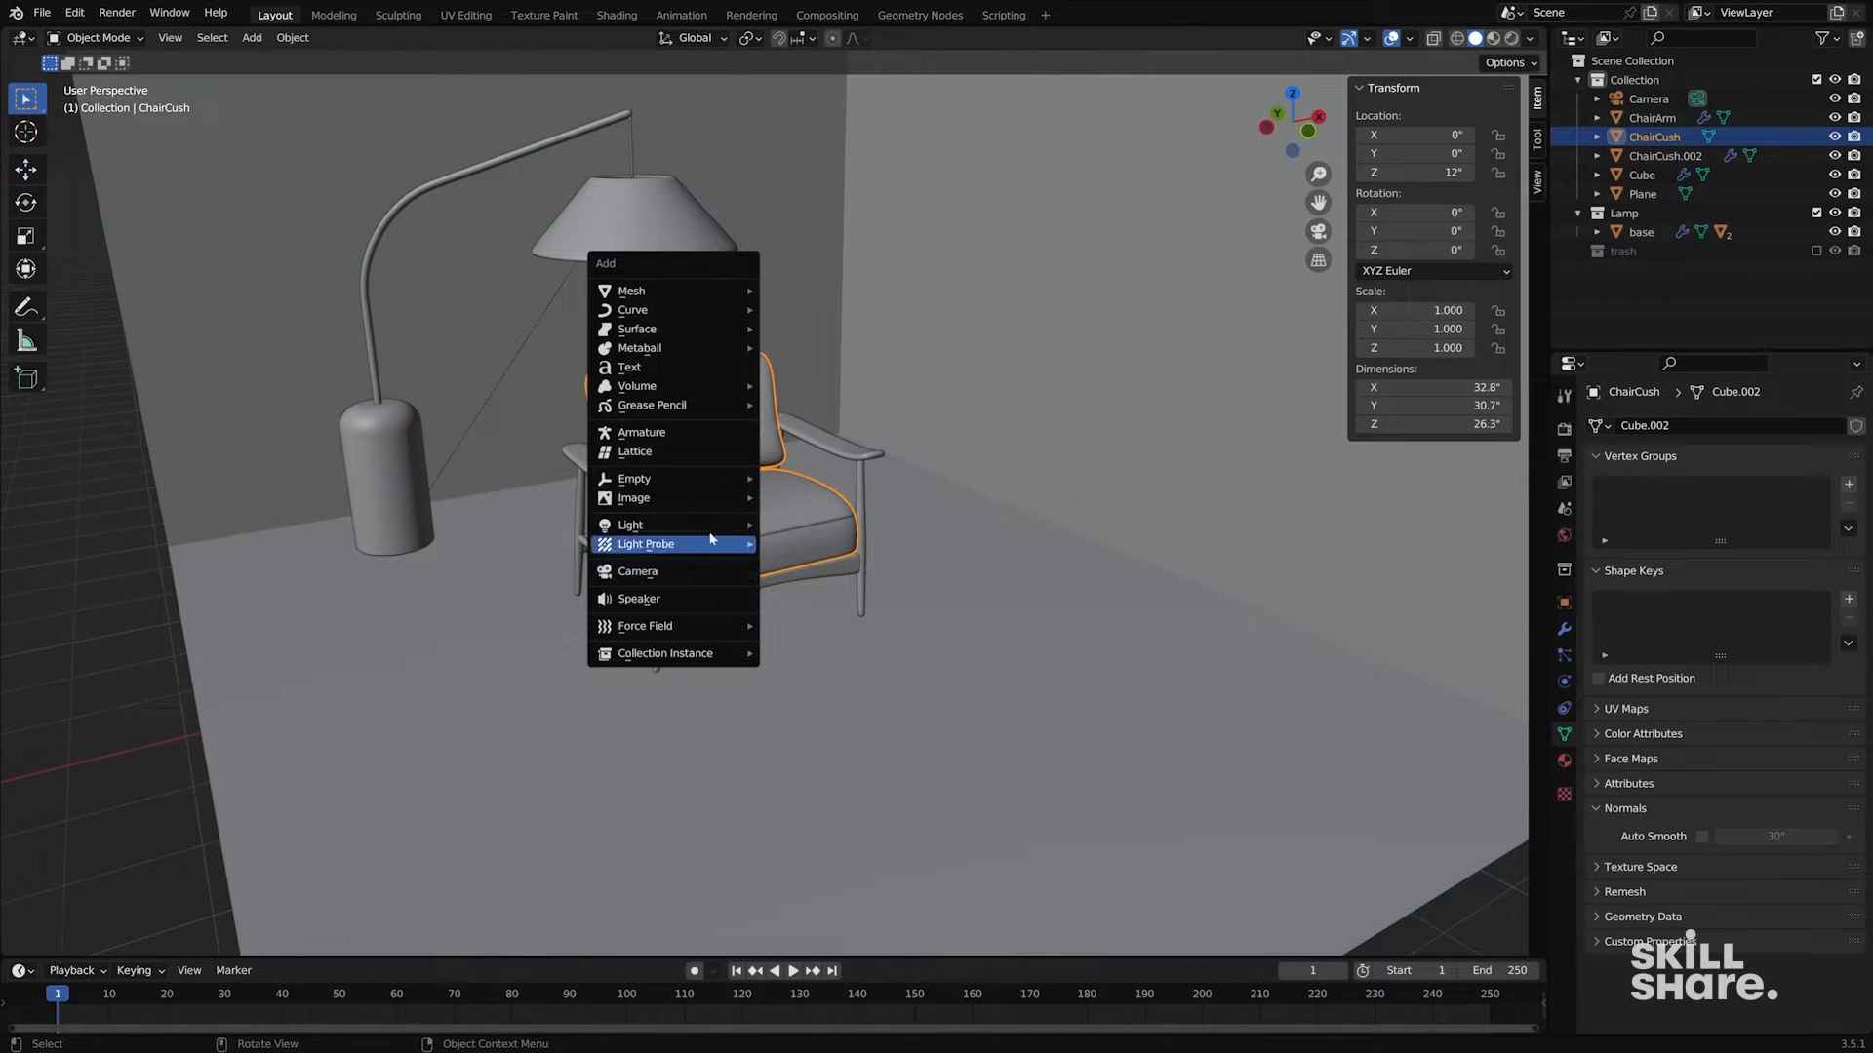
pyautogui.moveTo(719, 477)
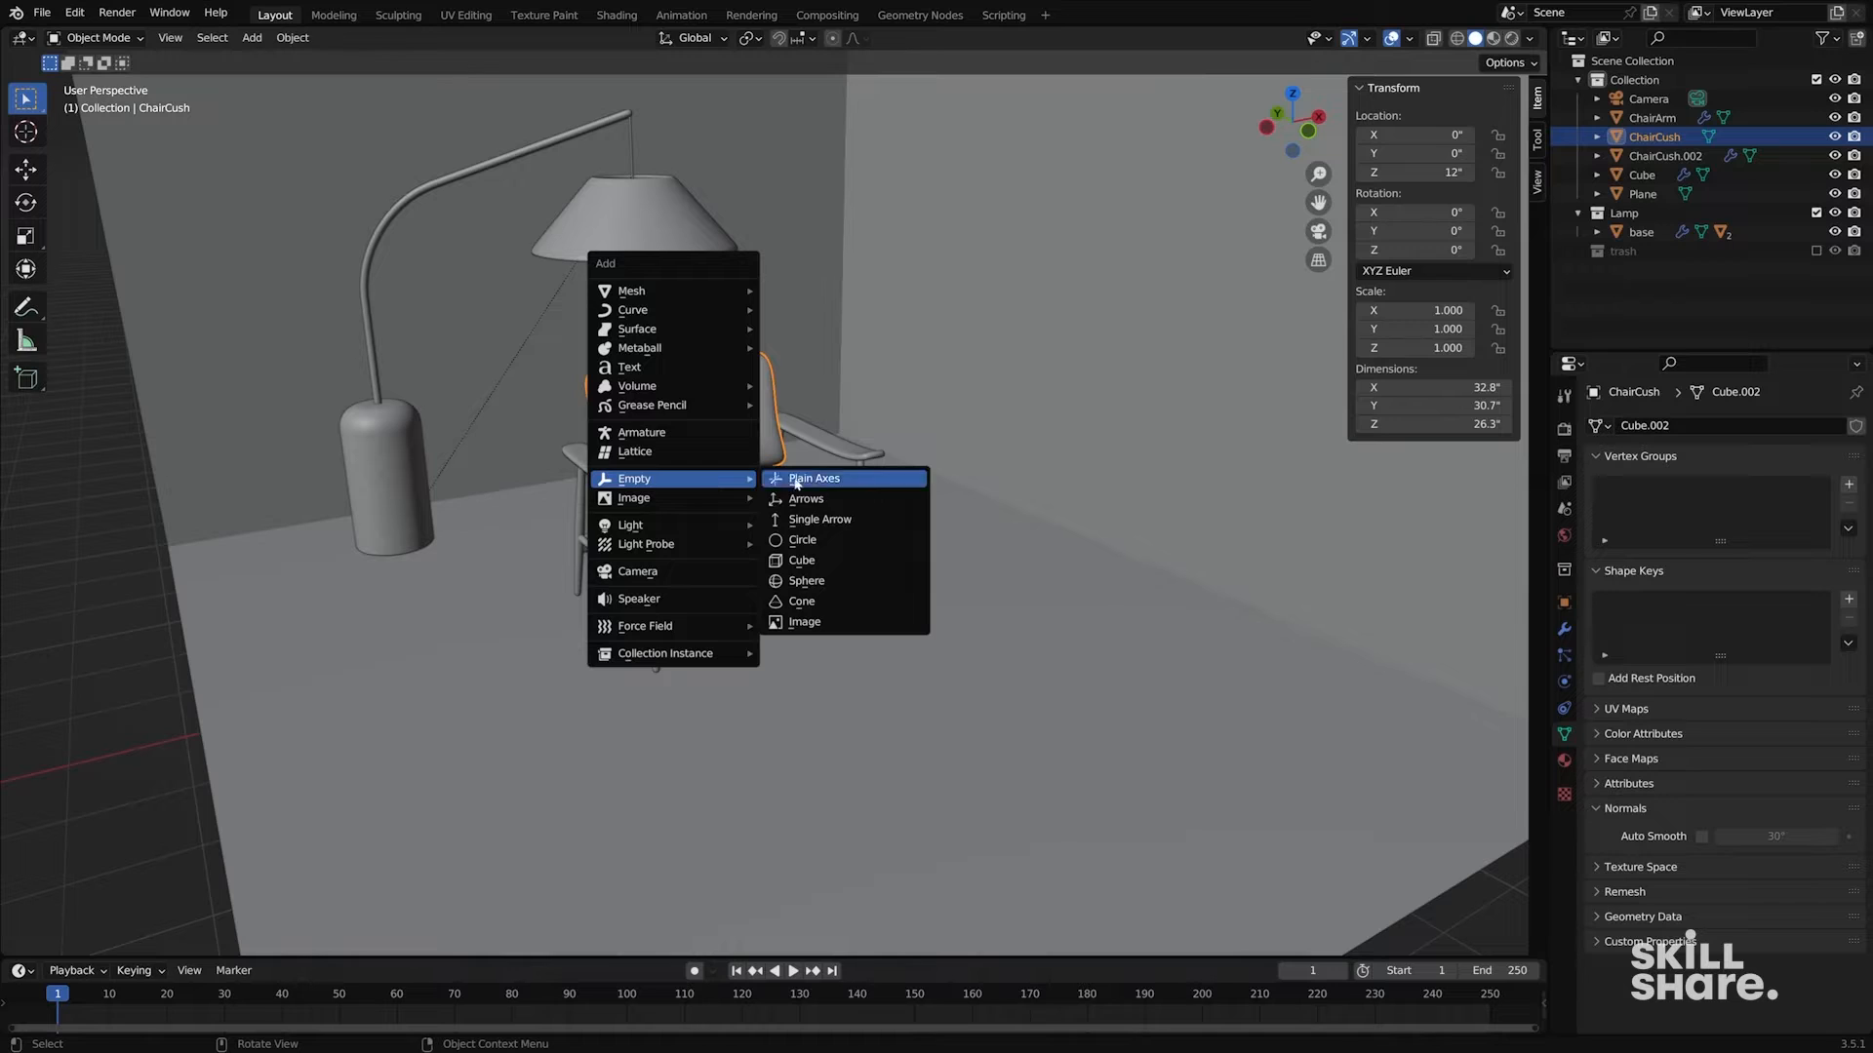
pyautogui.click(829, 560)
pyautogui.rightClick(1216, 485)
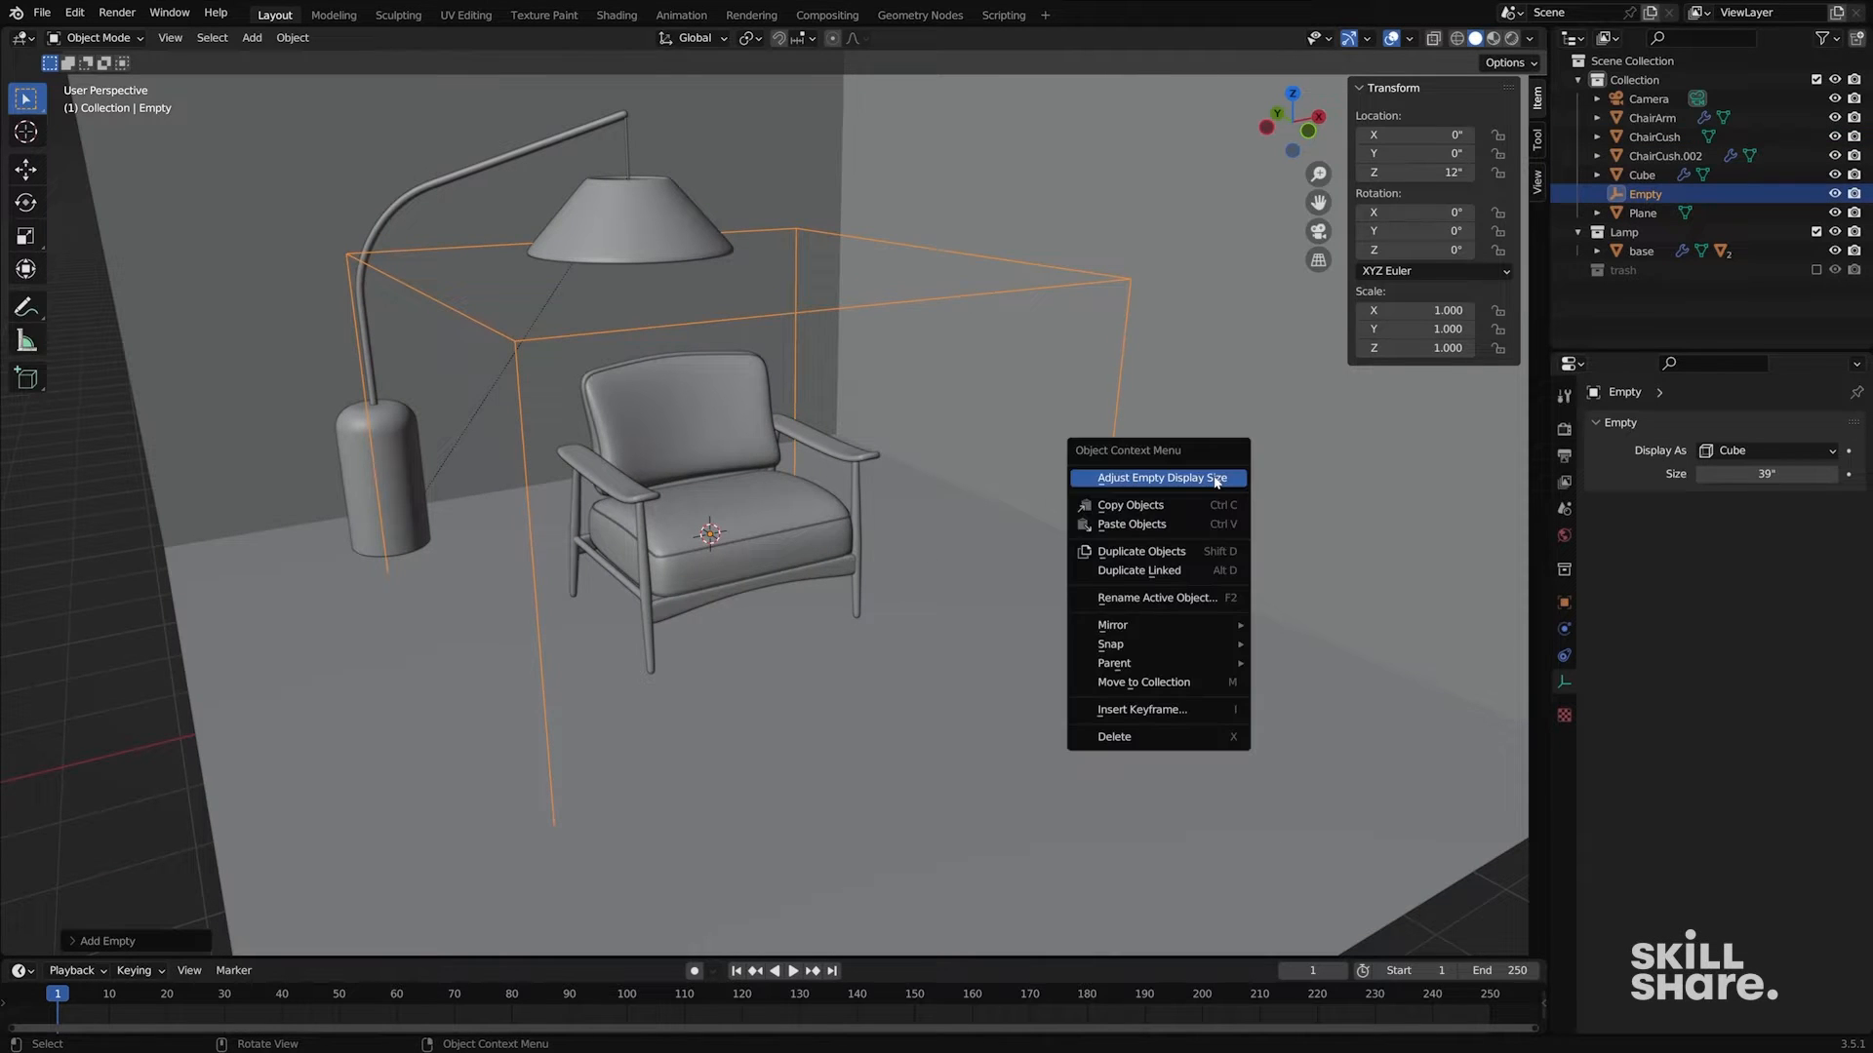
pyautogui.click(1200, 478)
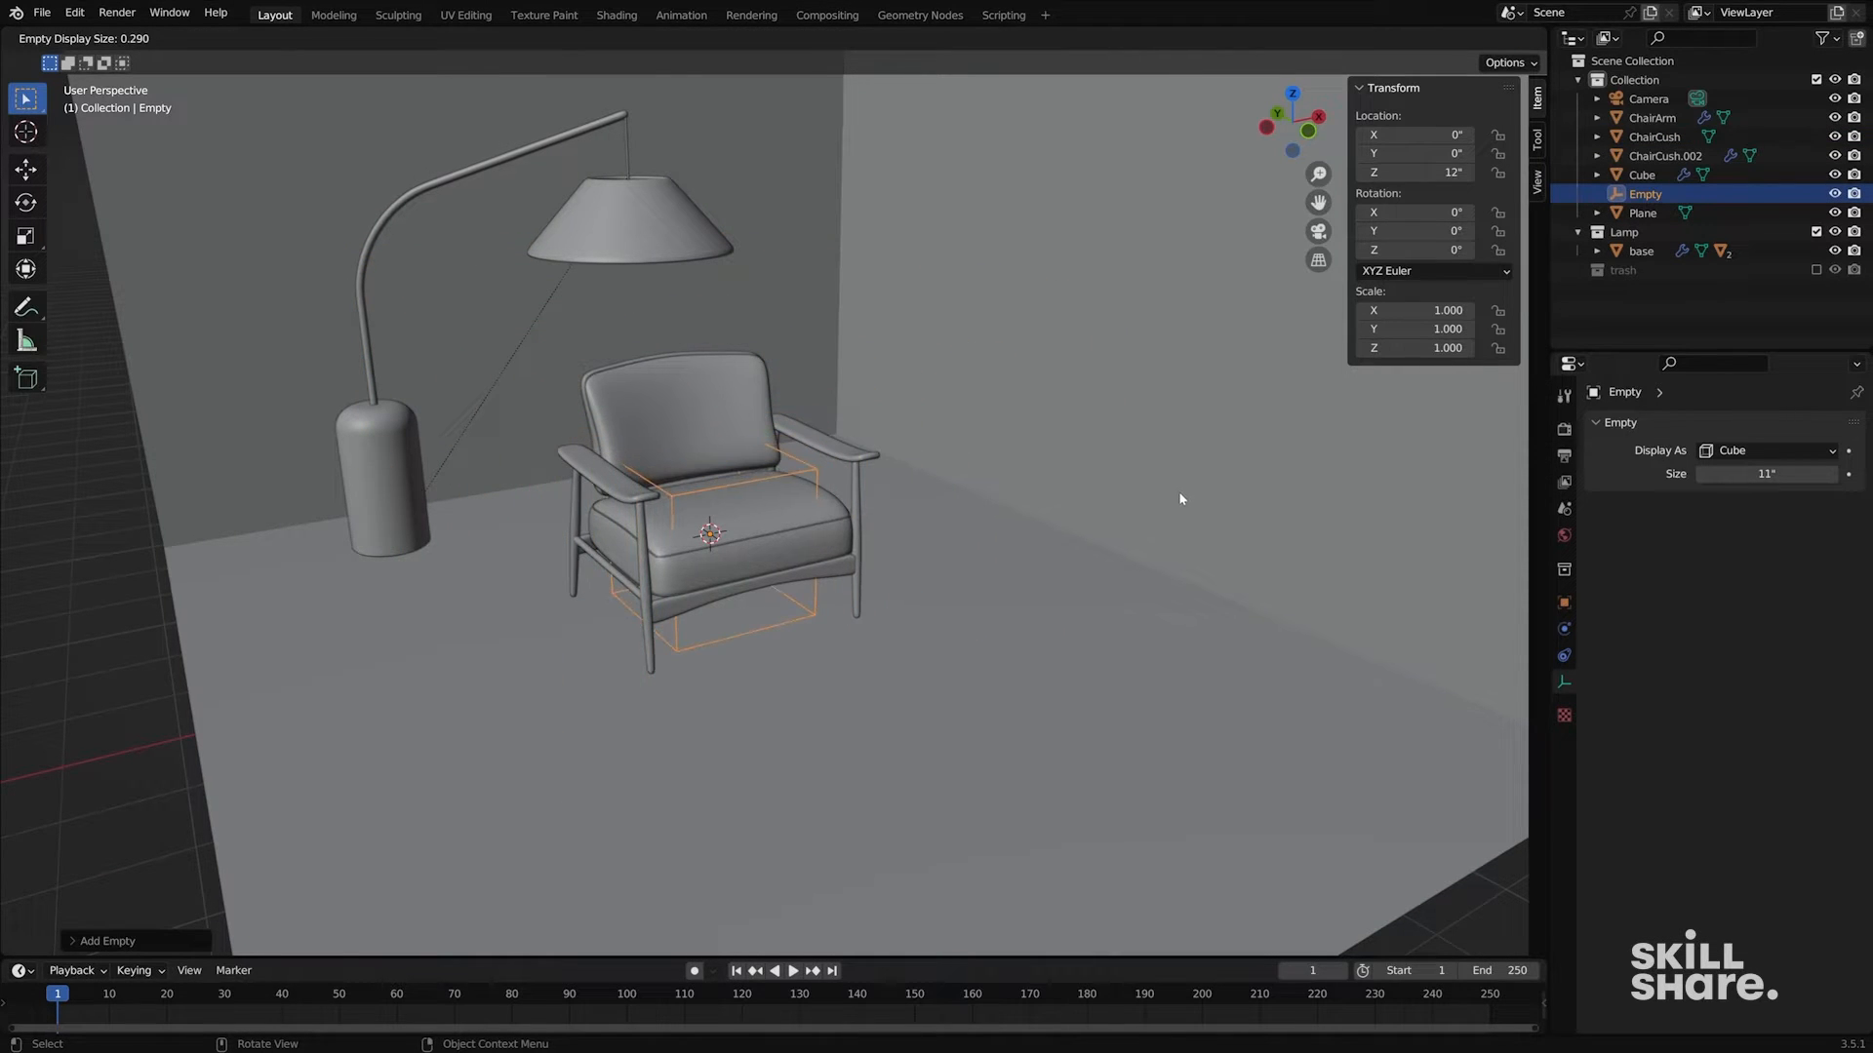
pyautogui.click(1180, 497)
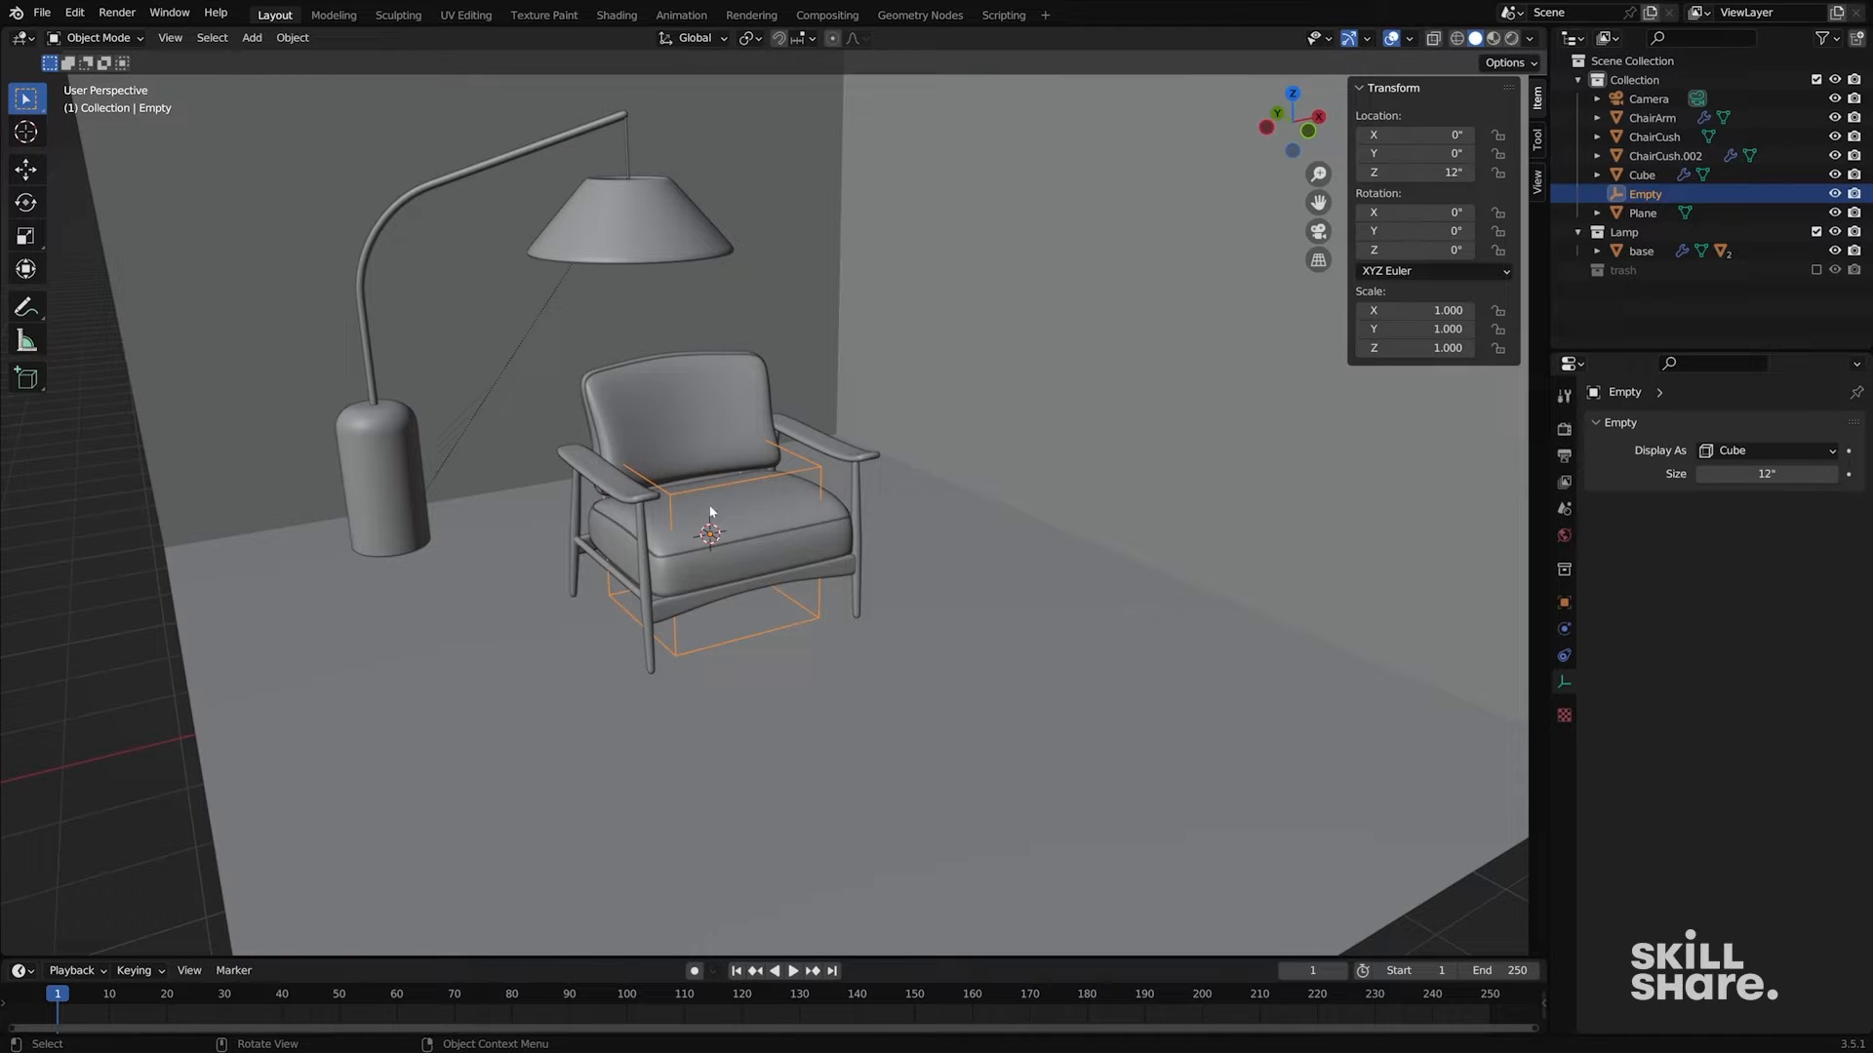
# - Parent the chair's arms, both cushion objects and the leg frame to the cube empty, keeping their transforms
pyautogui.moveTo(711, 512); pyautogui.dragTo(780, 511, button='middle')
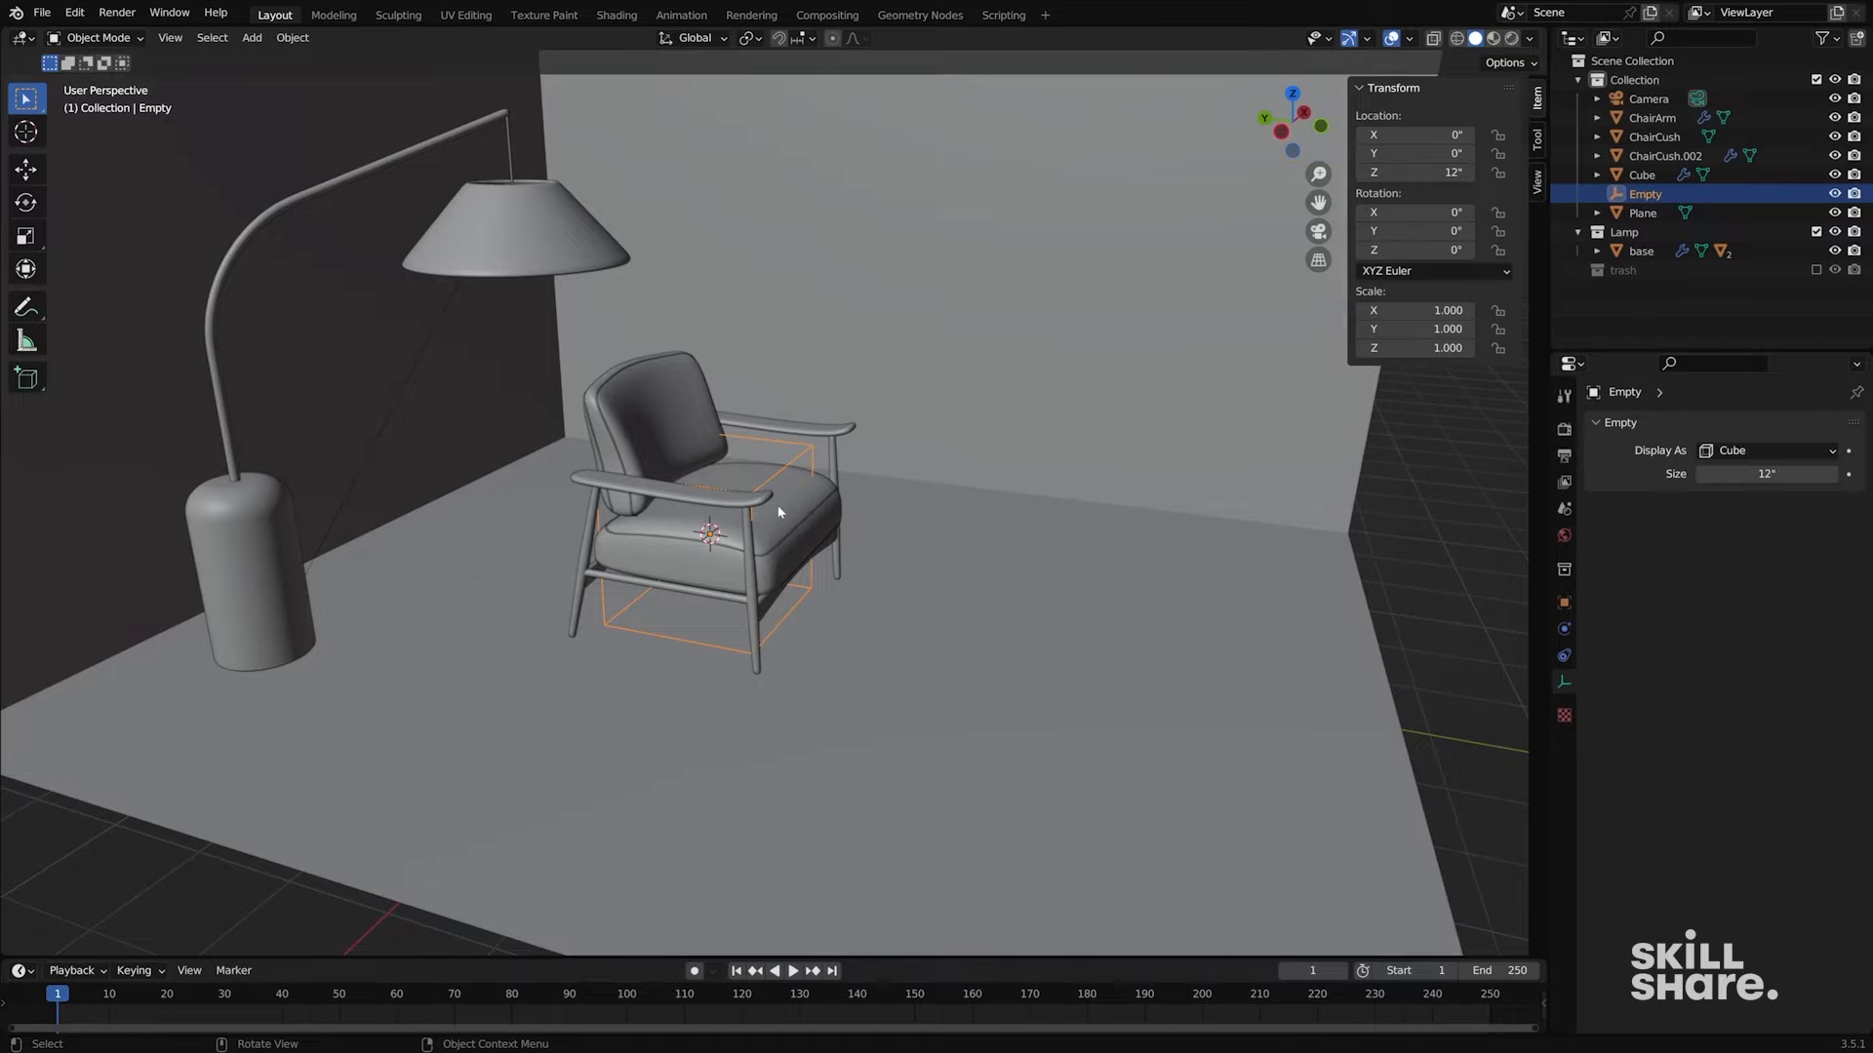
pyautogui.click(752, 506)
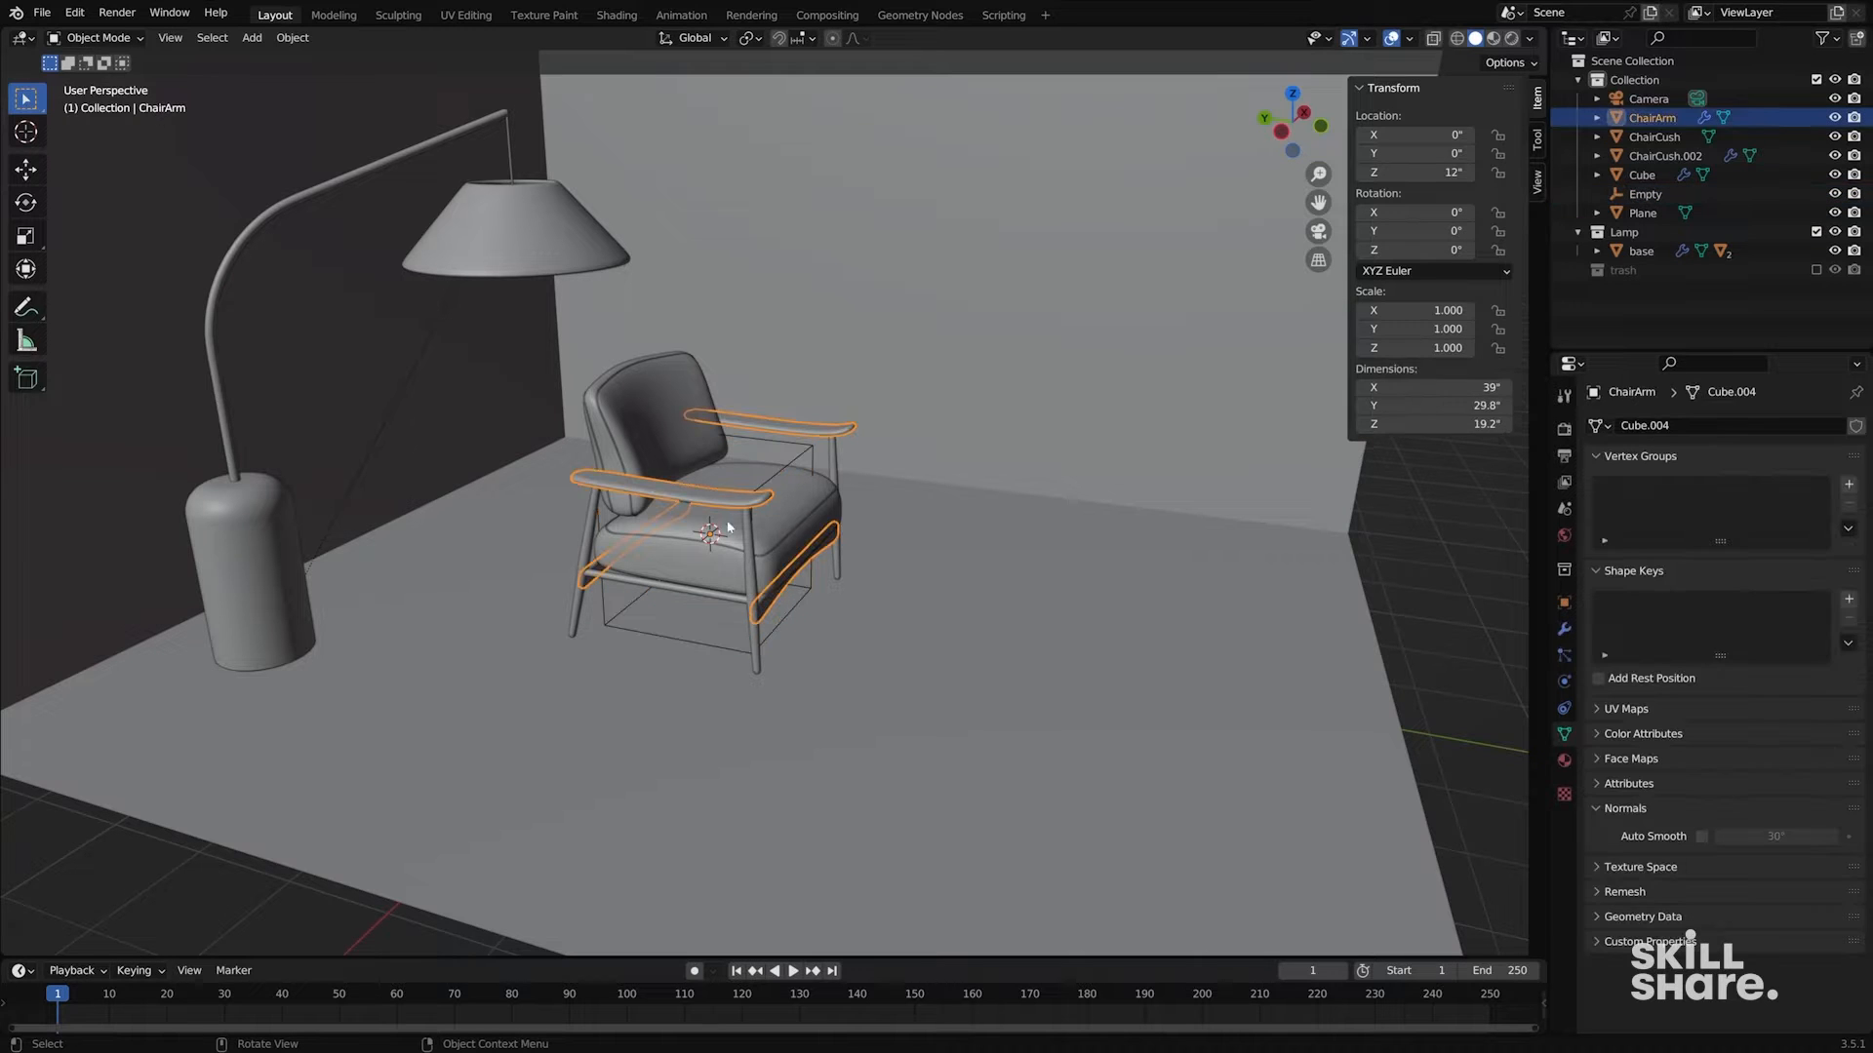
pyautogui.keyDown('shift'); pyautogui.click(691, 552); pyautogui.keyUp('shift')
pyautogui.keyDown('shift'); pyautogui.click(698, 545); pyautogui.keyUp('shift')
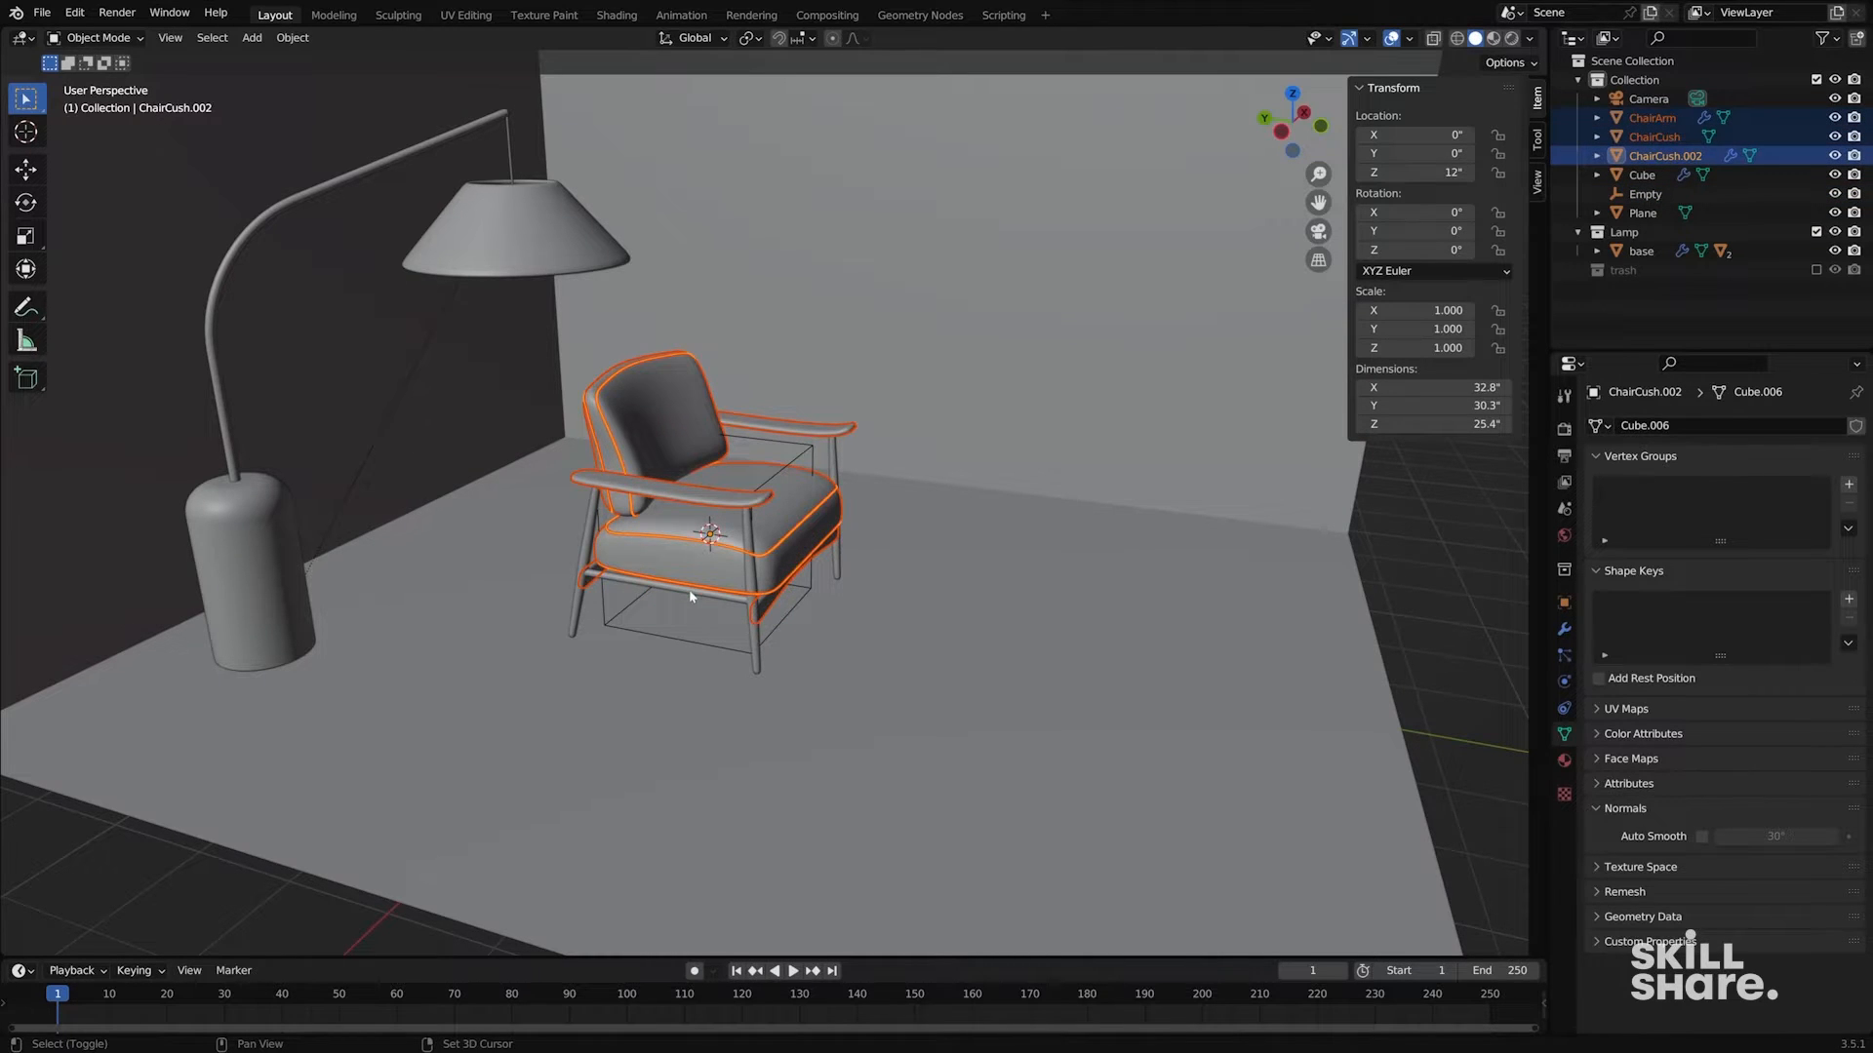
pyautogui.keyDown('shift'); pyautogui.click(689, 589); pyautogui.keyUp('shift')
pyautogui.moveTo(688, 590); pyautogui.dragTo(683, 528, button='middle')
pyautogui.keyDown('shift'); pyautogui.click(711, 486); pyautogui.keyUp('shift')
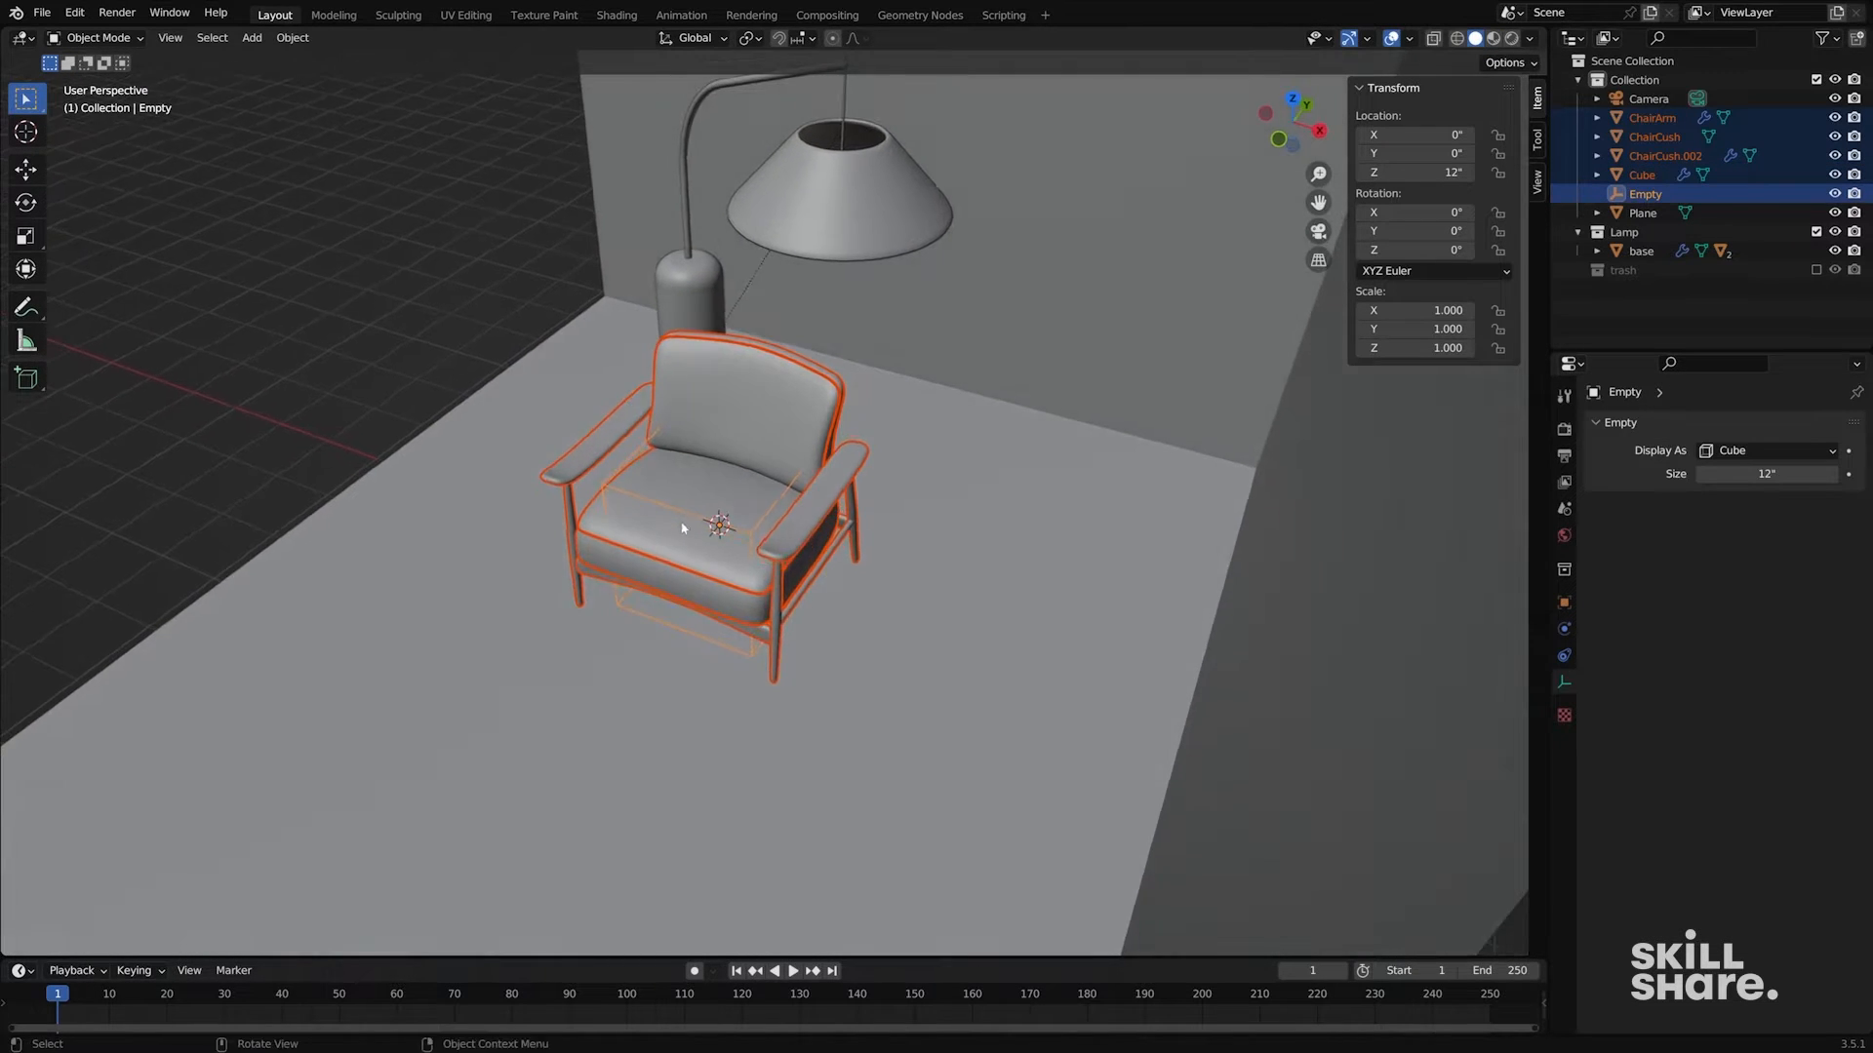
pyautogui.hotkey('ctrl', 'p')
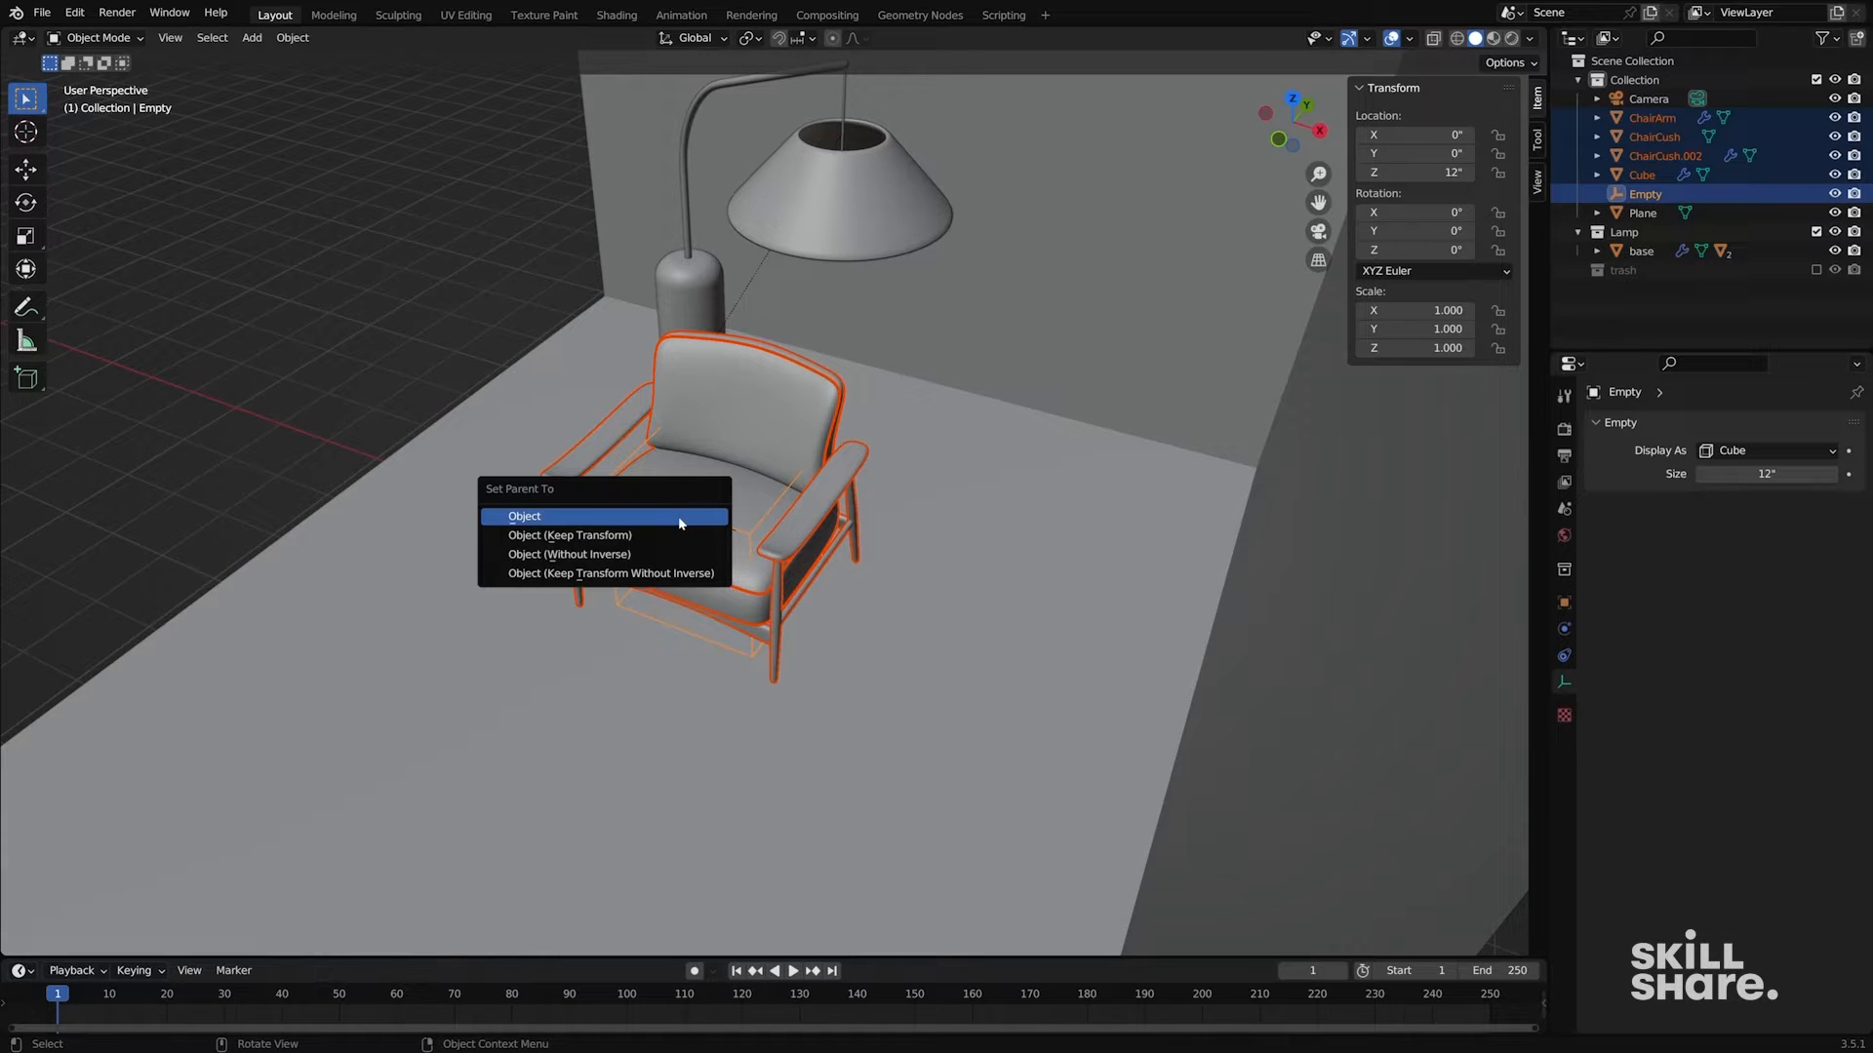
pyautogui.click(677, 535)
# - Rotate the whole chair by its cube empty to about -42° around Z
pyautogui.click(670, 635)
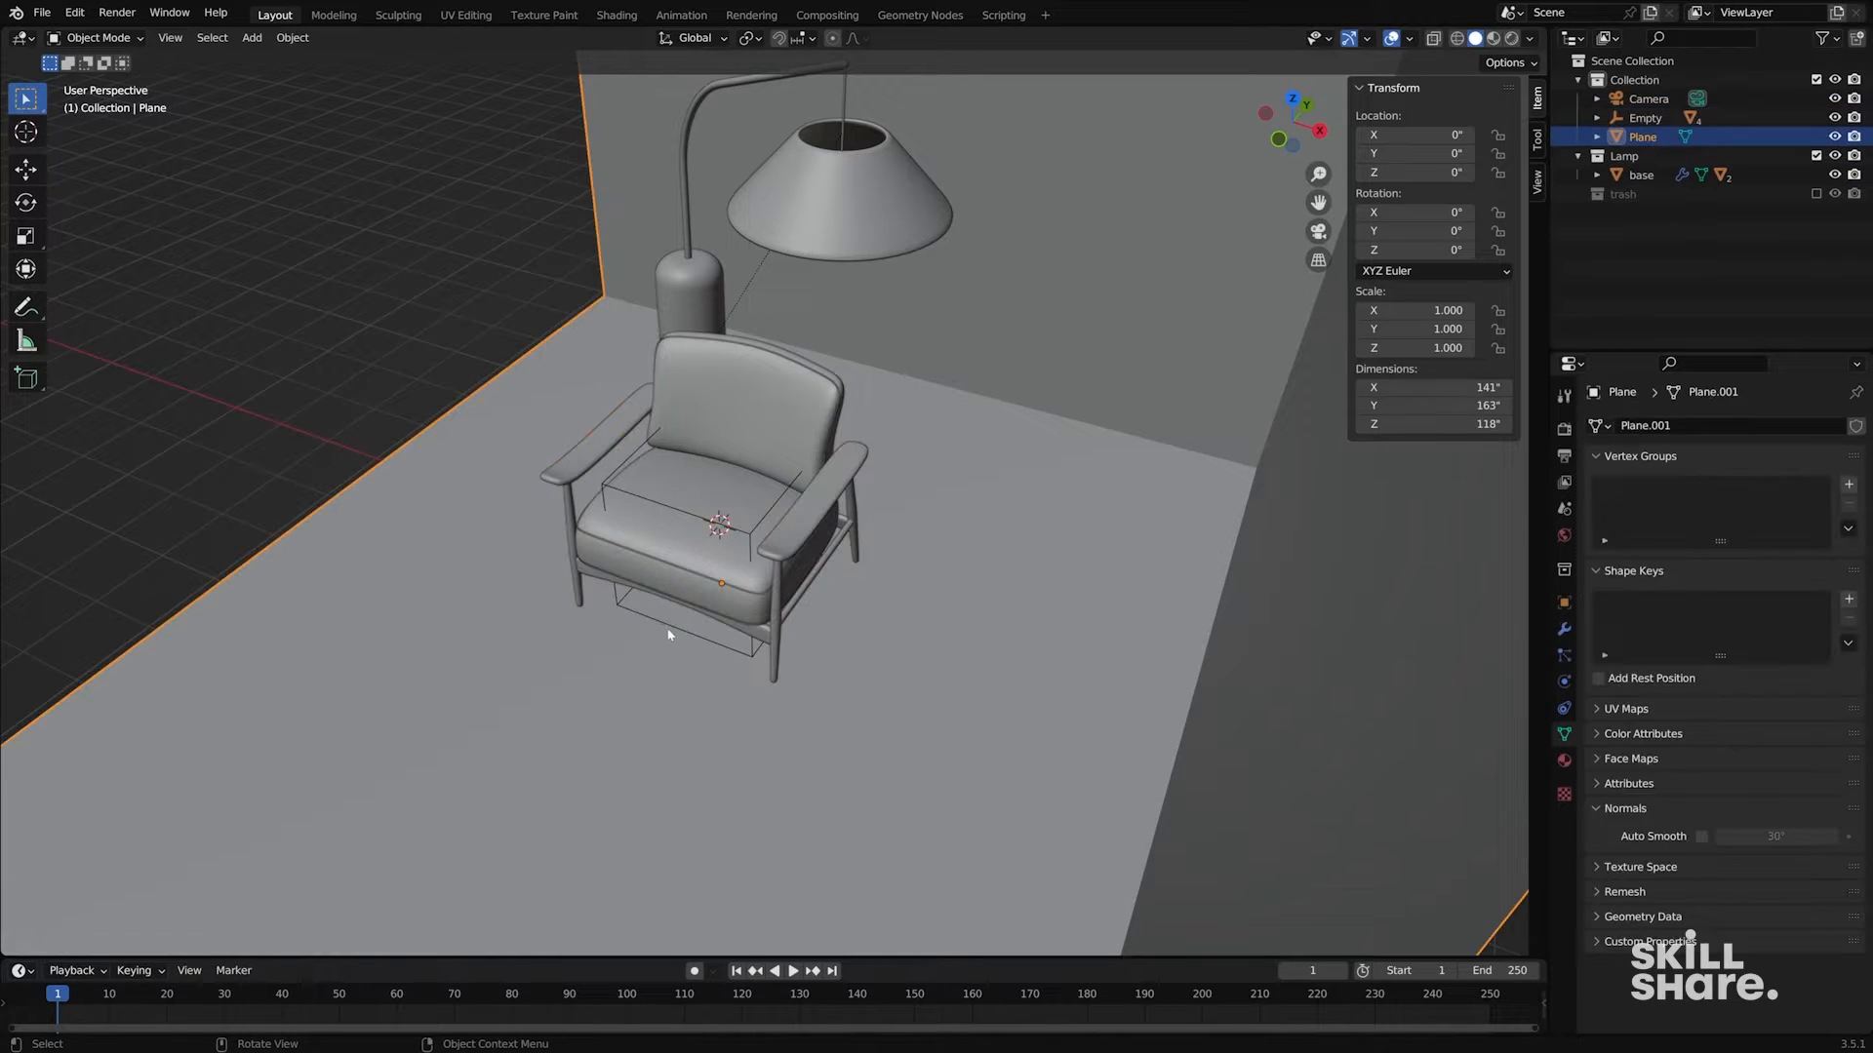
pyautogui.click(669, 631)
pyautogui.keyDown('shift'); pyautogui.moveTo(694, 619); pyautogui.dragTo(718, 603, button='middle'); pyautogui.keyUp('shift')
pyautogui.press('r')
pyautogui.press('z')
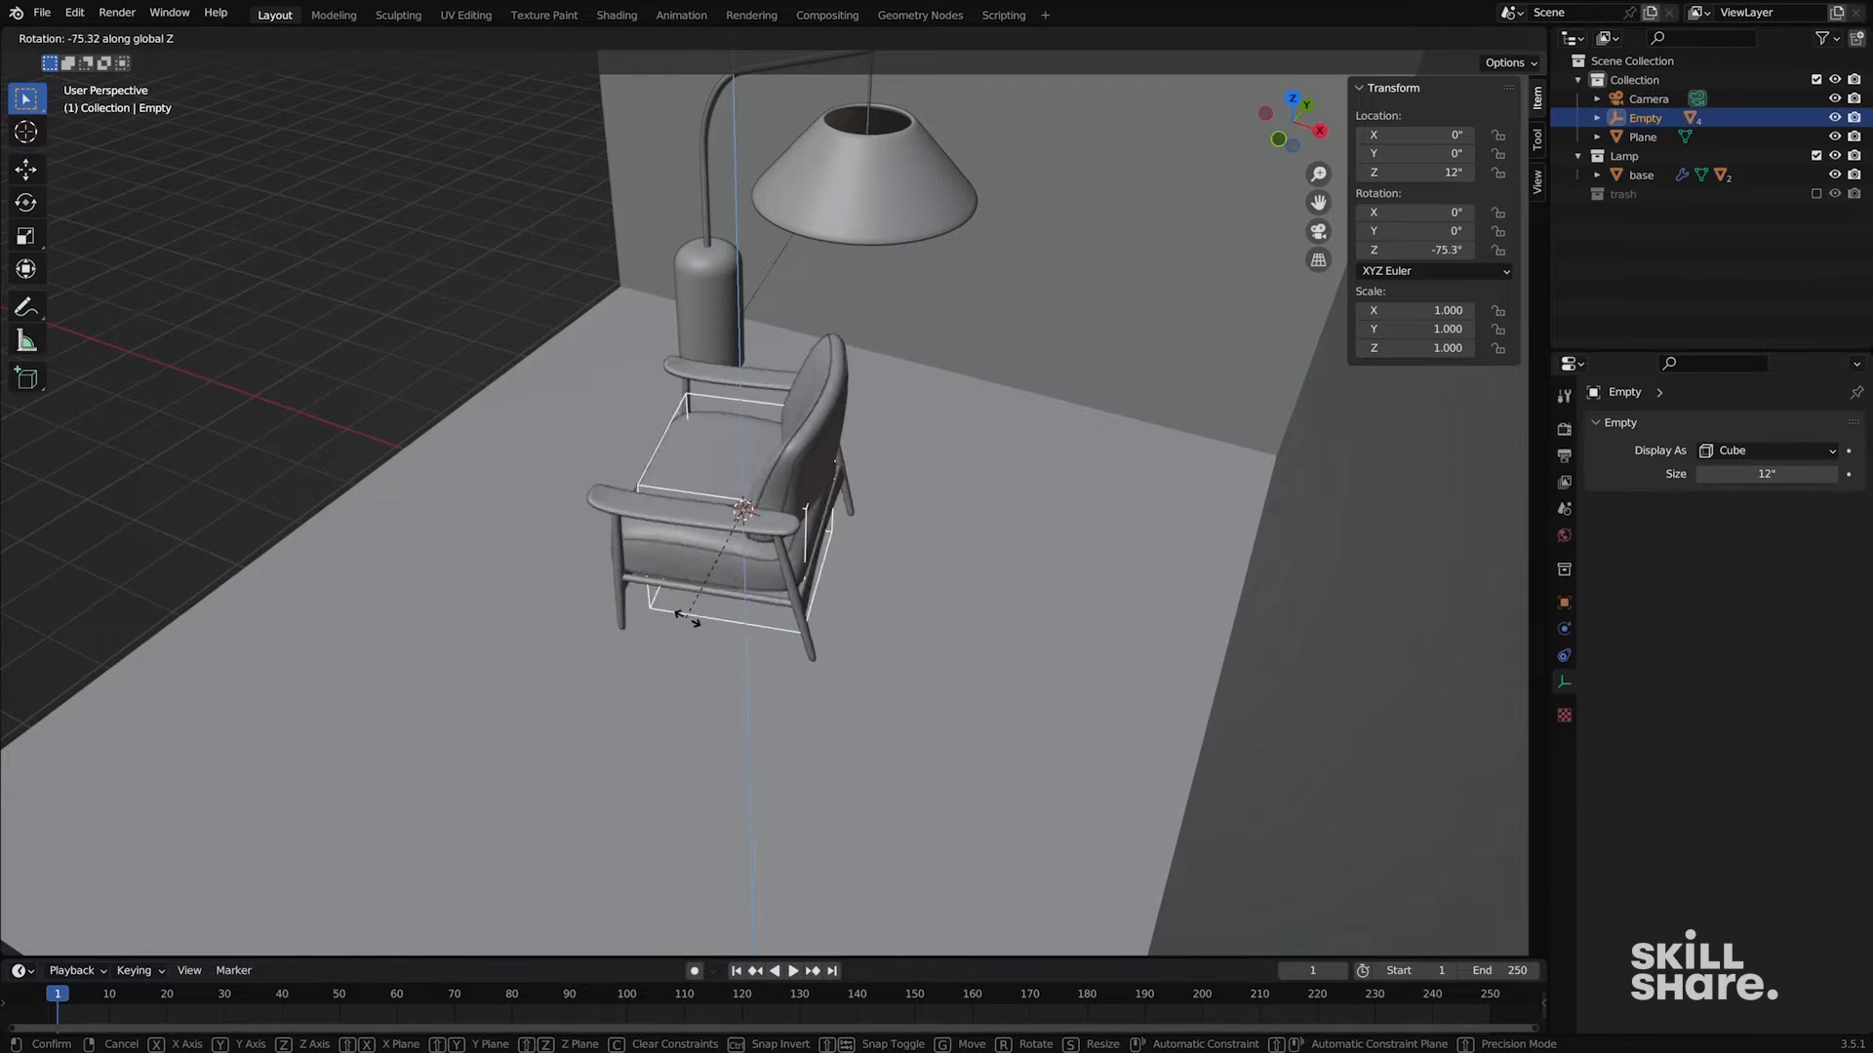
pyautogui.click(752, 594)
# - Move the chair by its empty across the floor to about X 6 in and Y 19 in, keeping its height
pyautogui.press('KP_0')
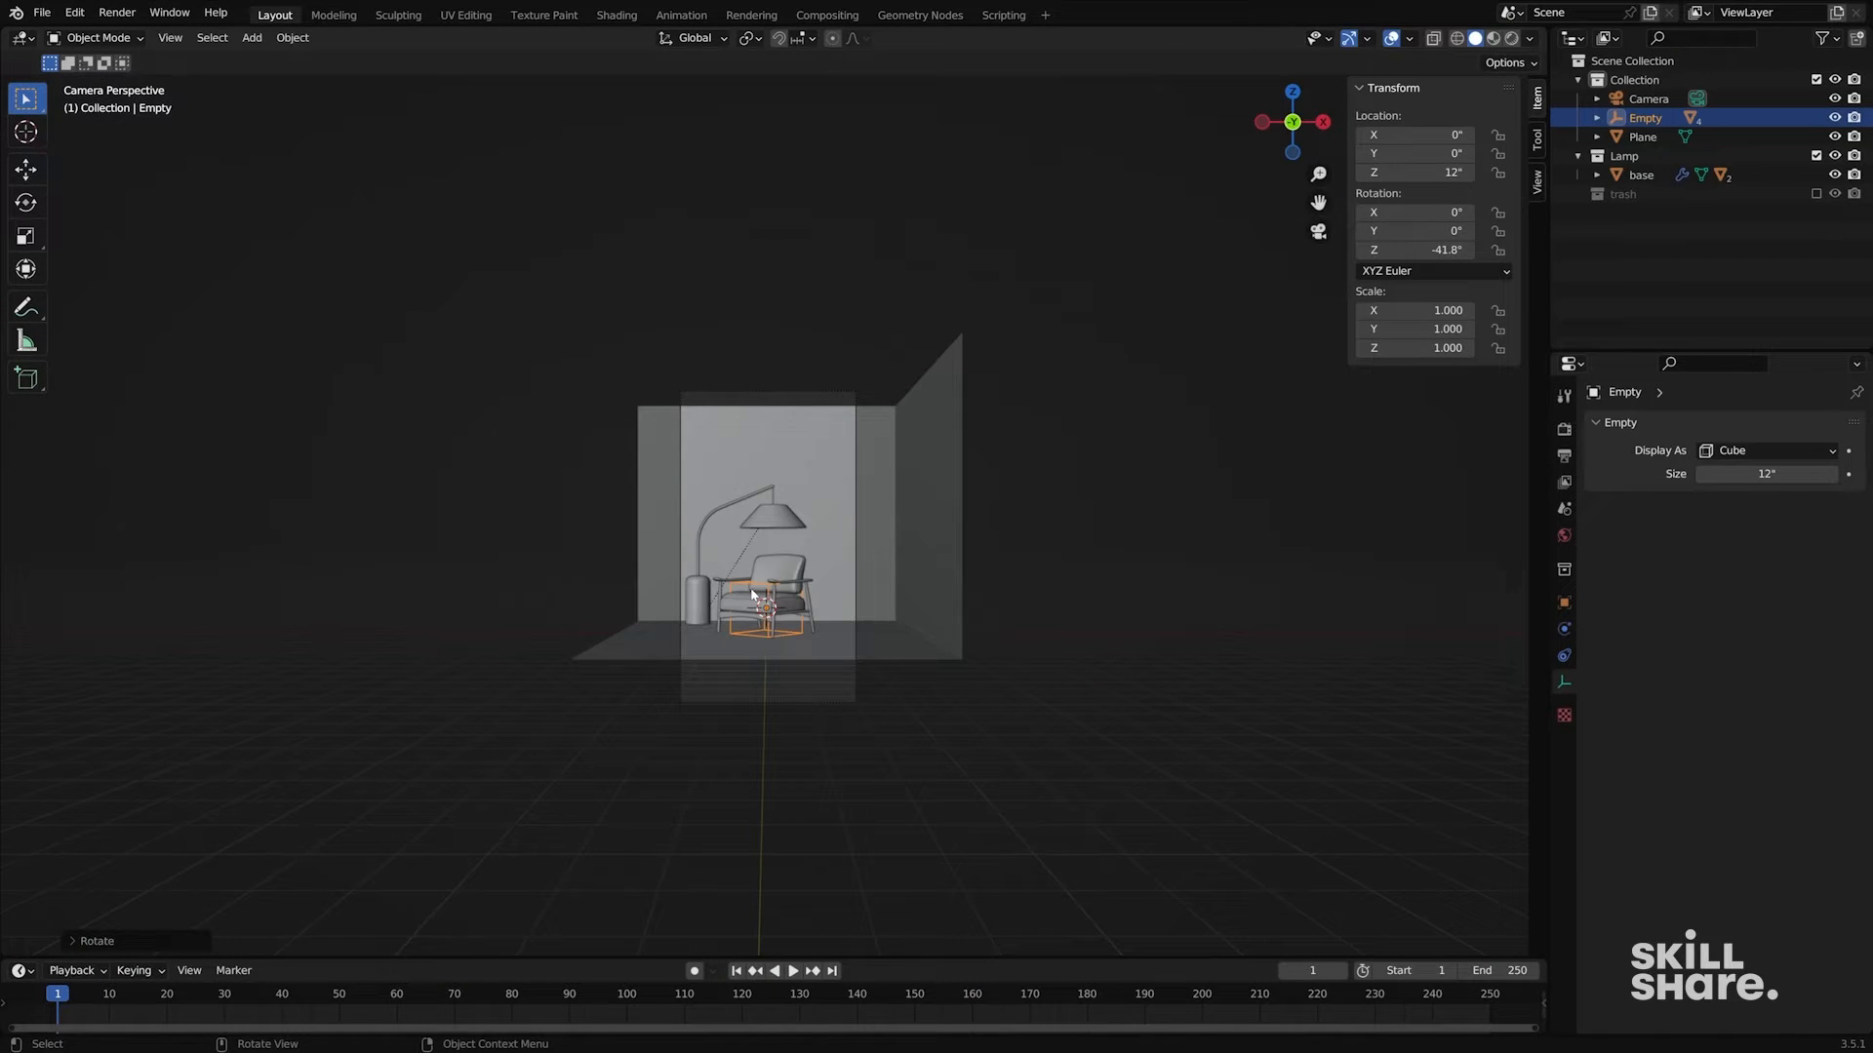
pyautogui.scroll(5, 785, 656)
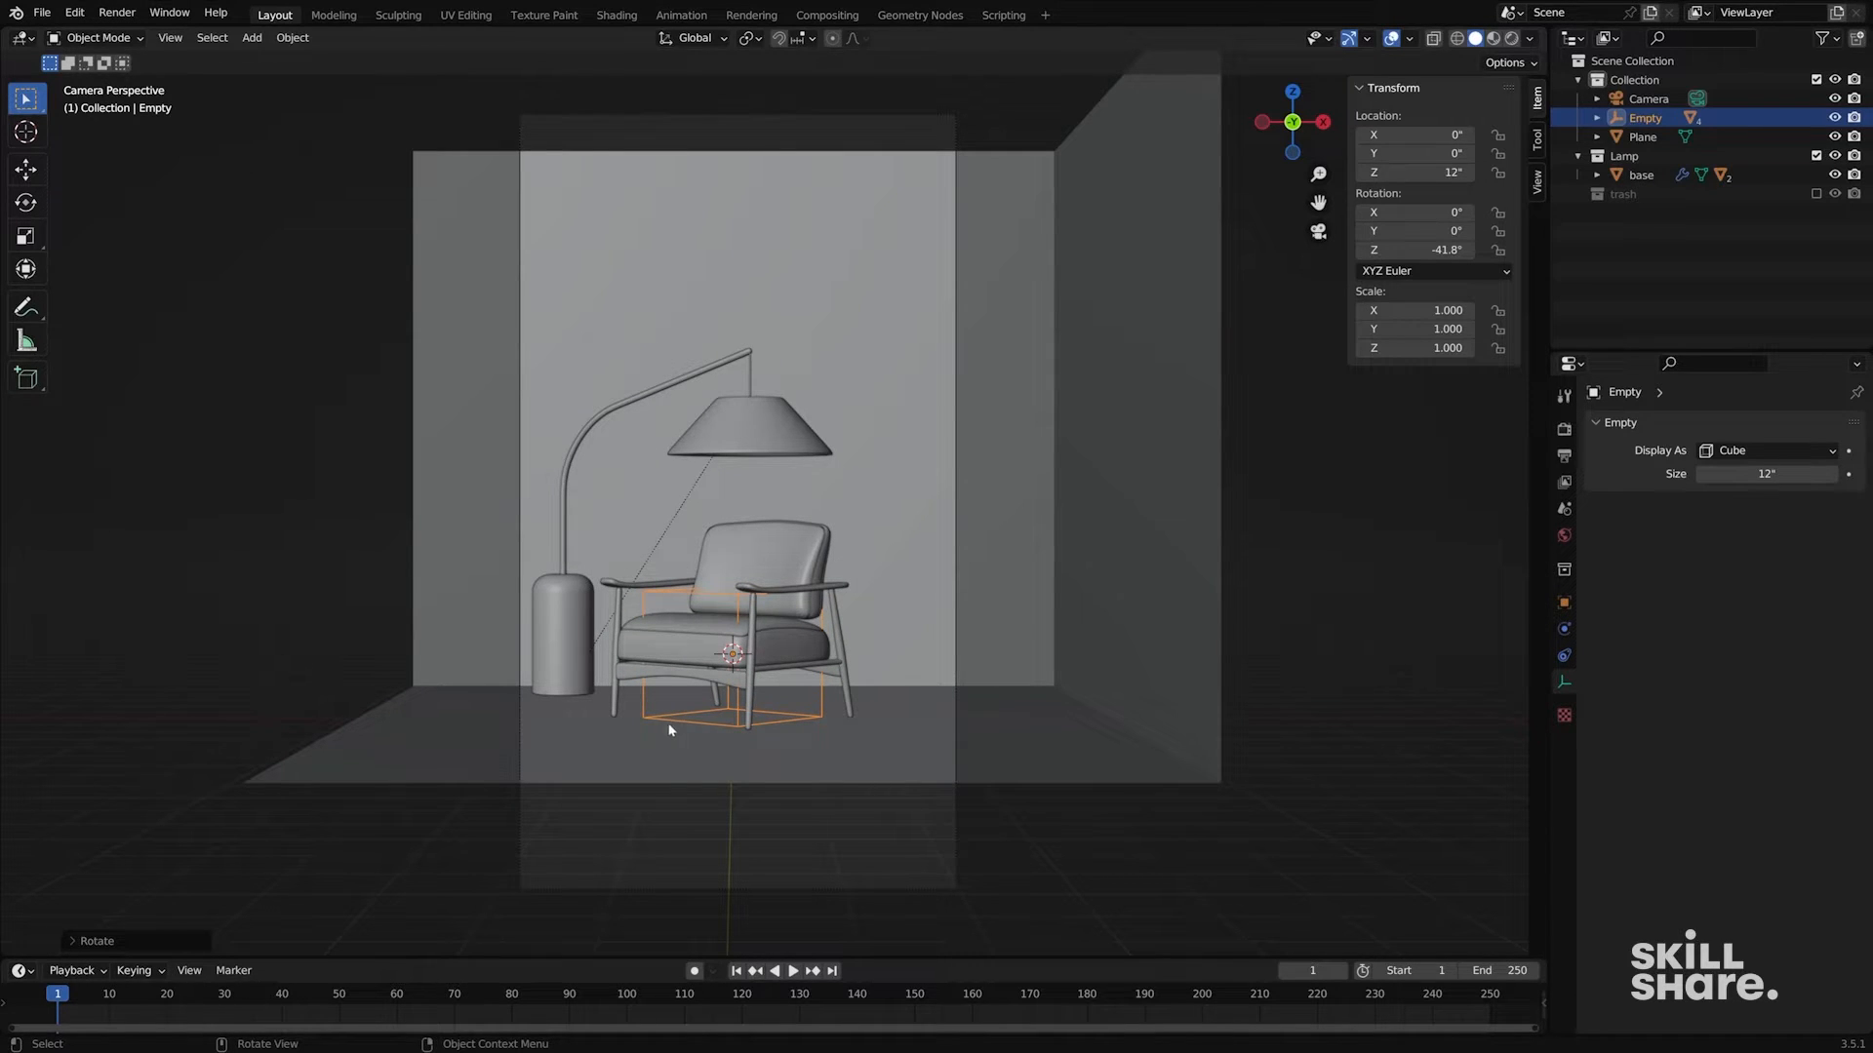
pyautogui.press('KP_7')
pyautogui.press('g')
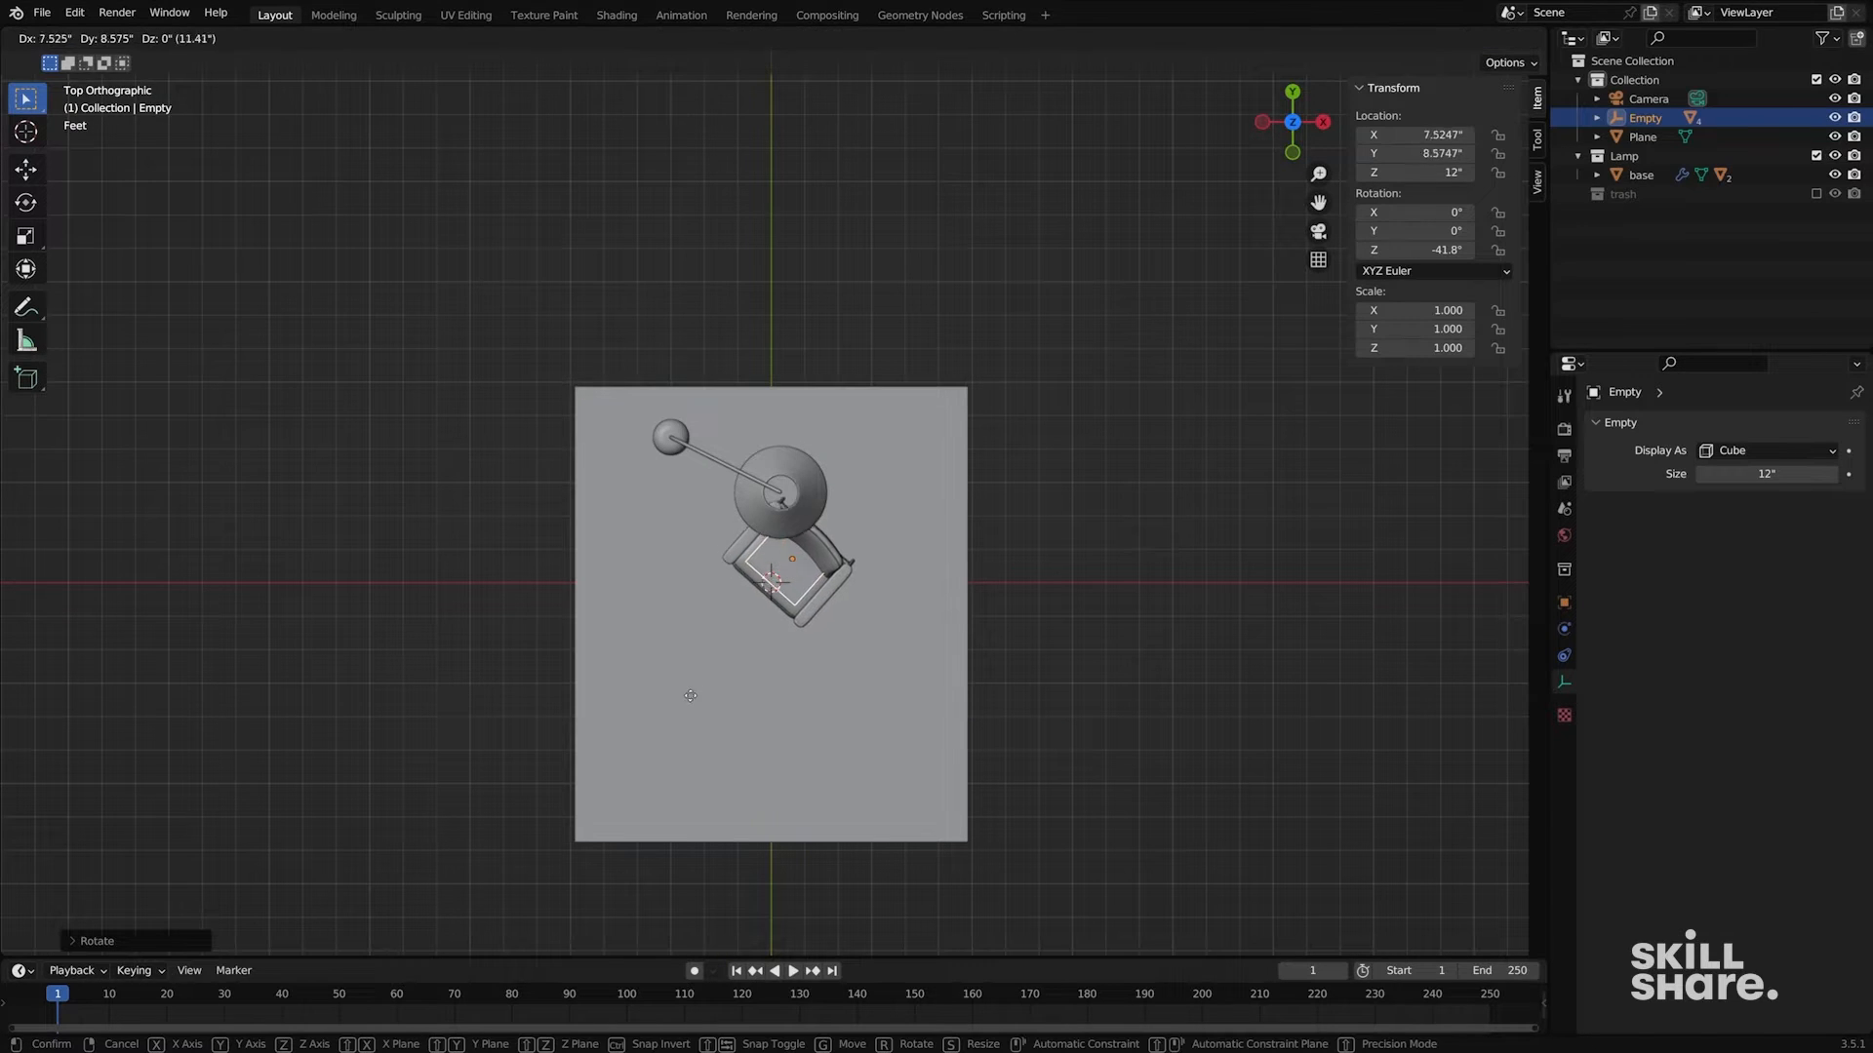
pyautogui.click(716, 695)
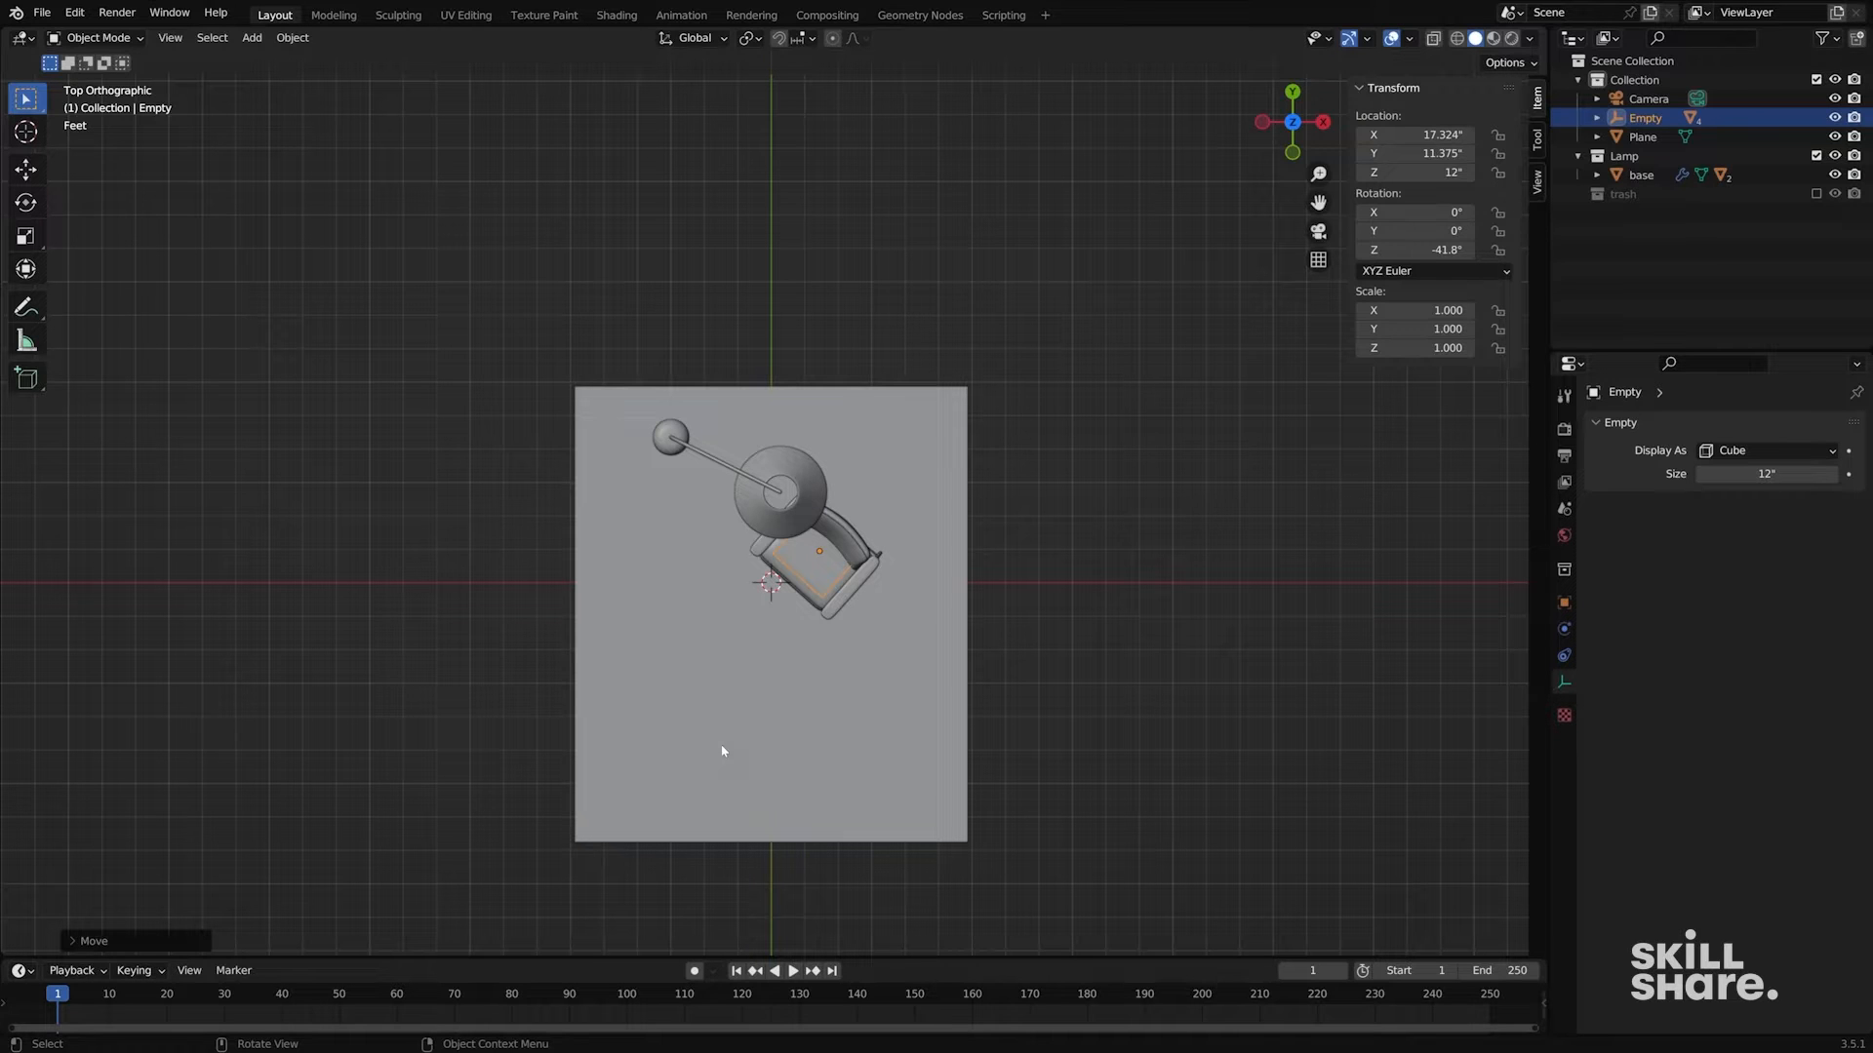
pyautogui.moveTo(723, 751); pyautogui.dragTo(784, 617, button='middle')
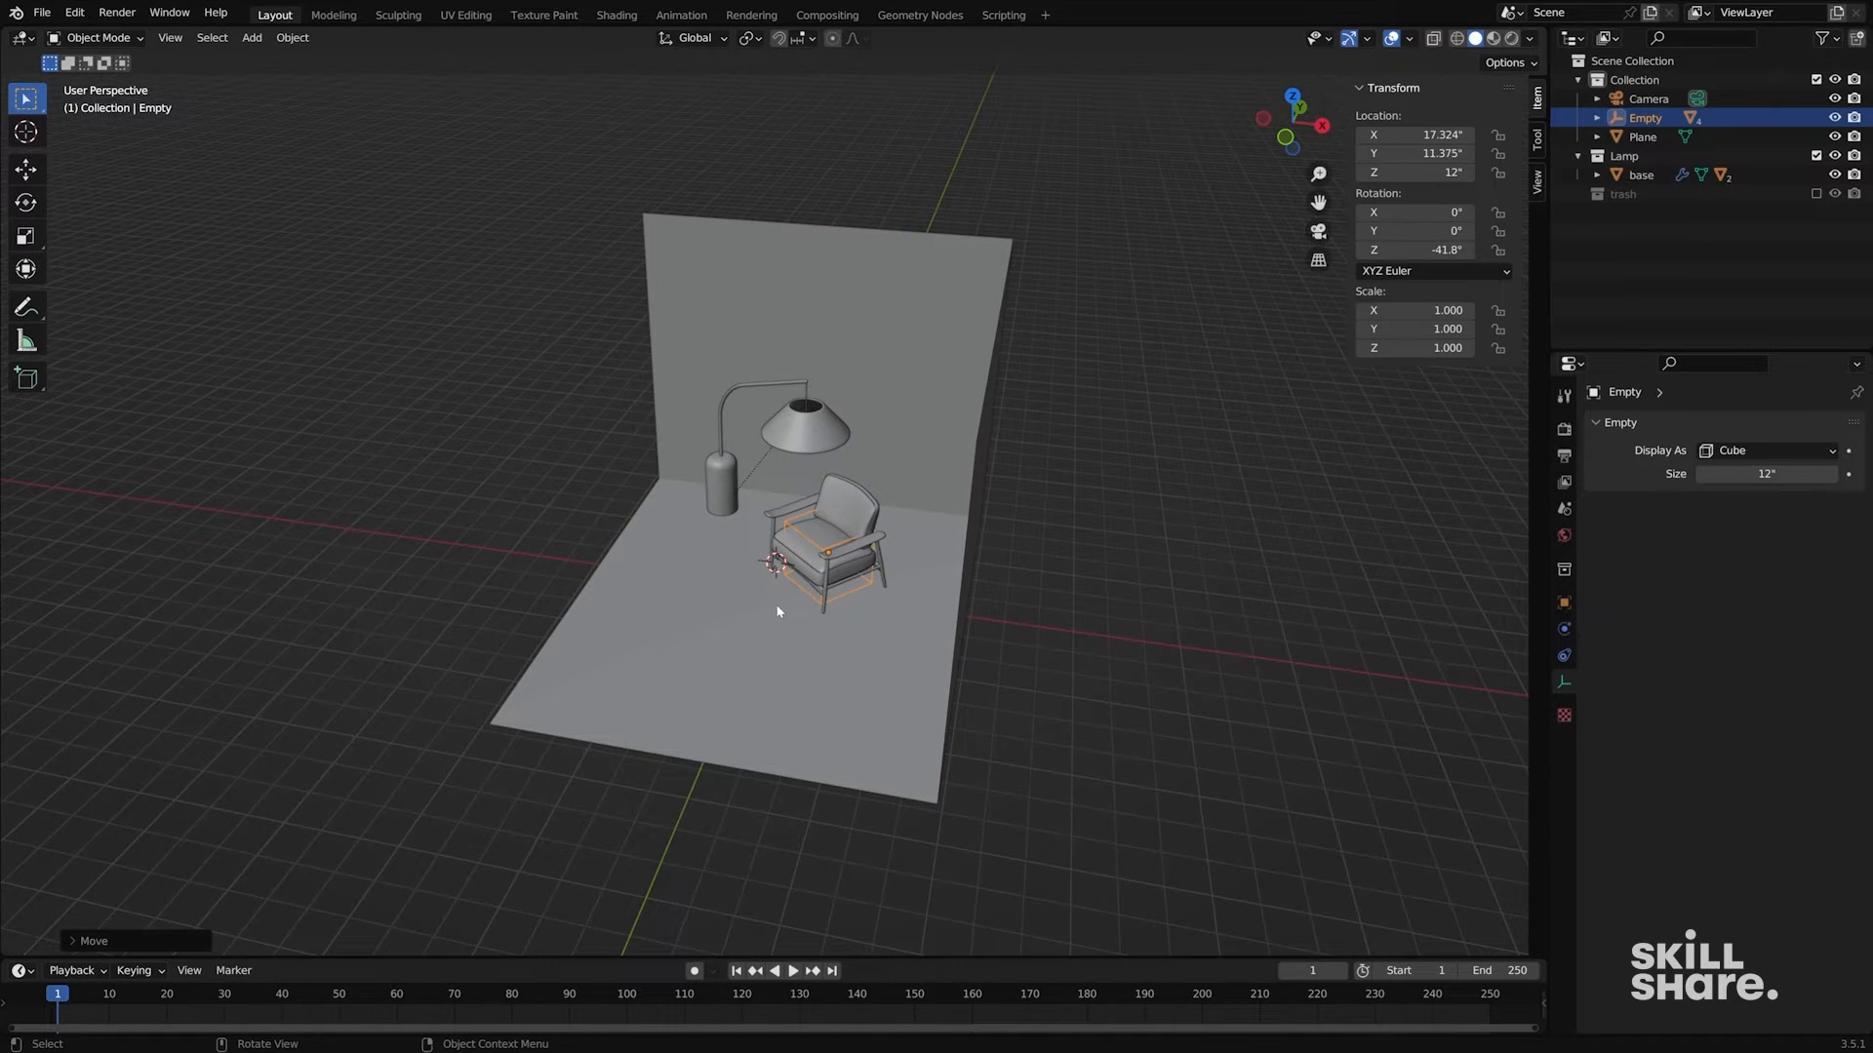
pyautogui.press('g')
pyautogui.hotkey('shift', 'z')
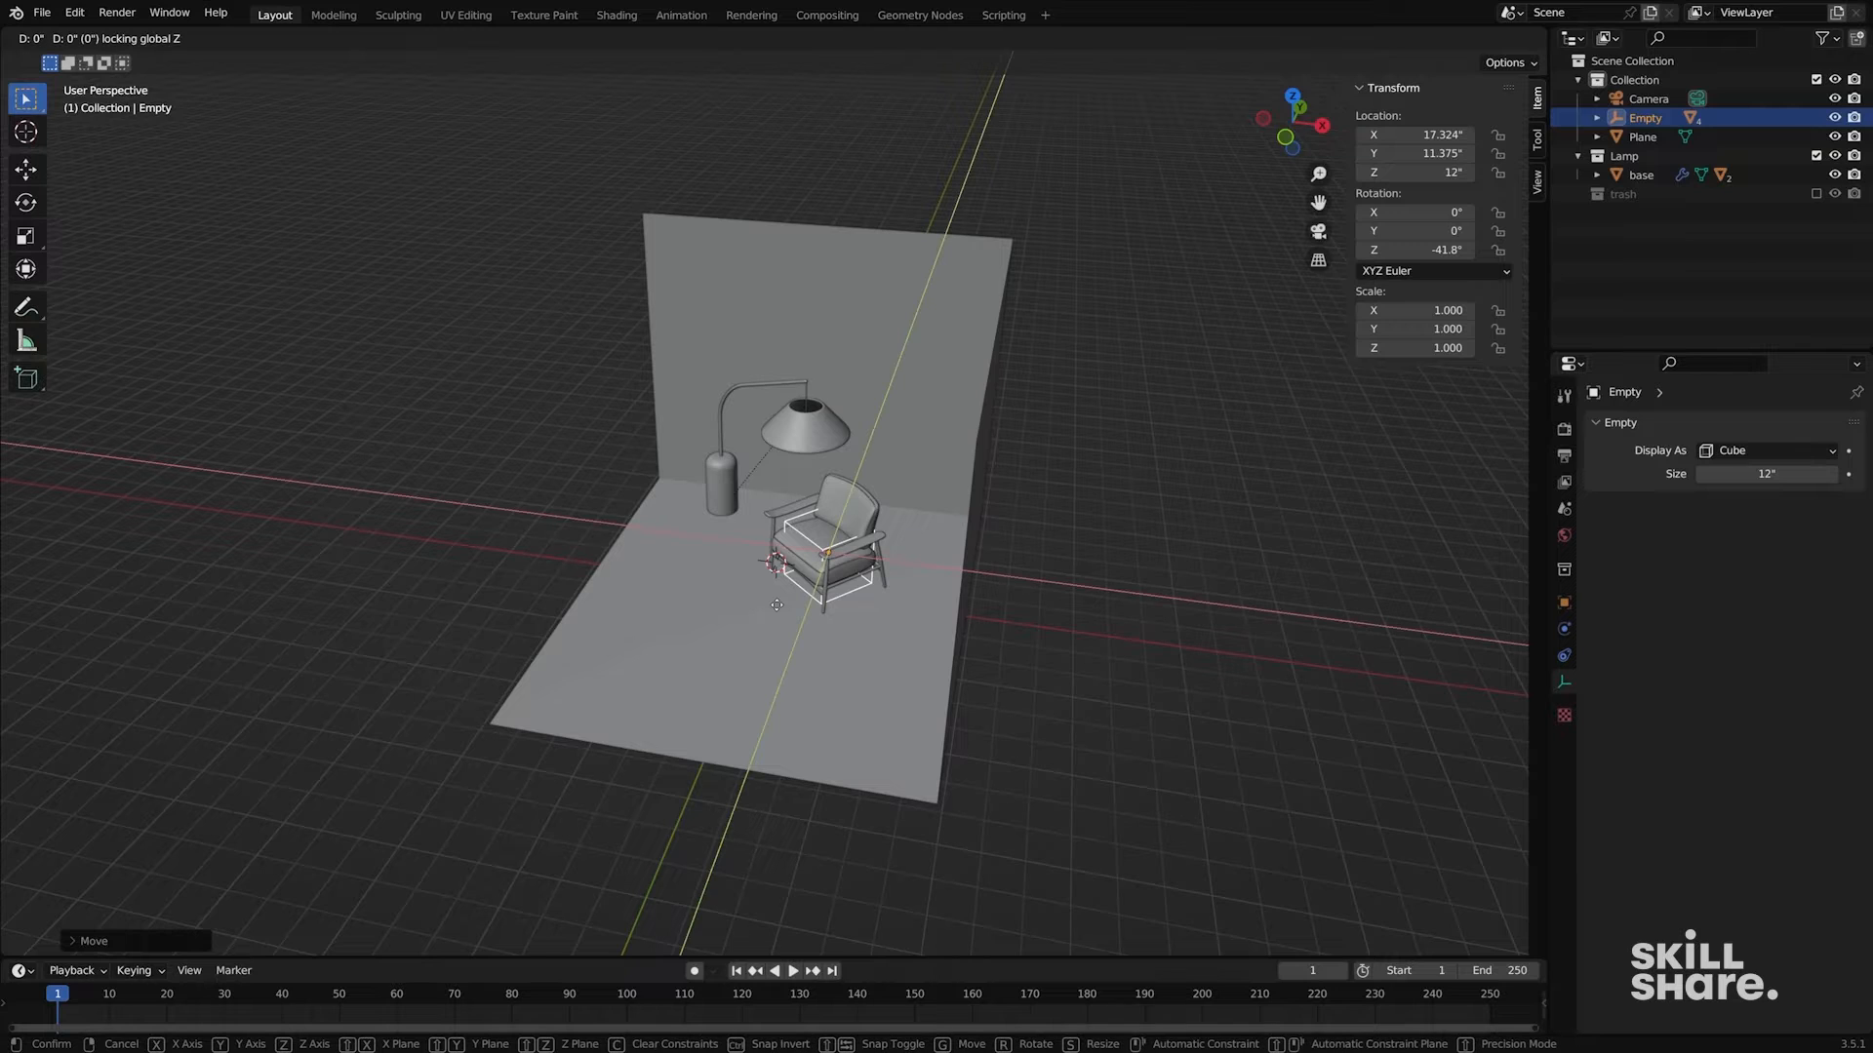
pyautogui.press('KP_0')
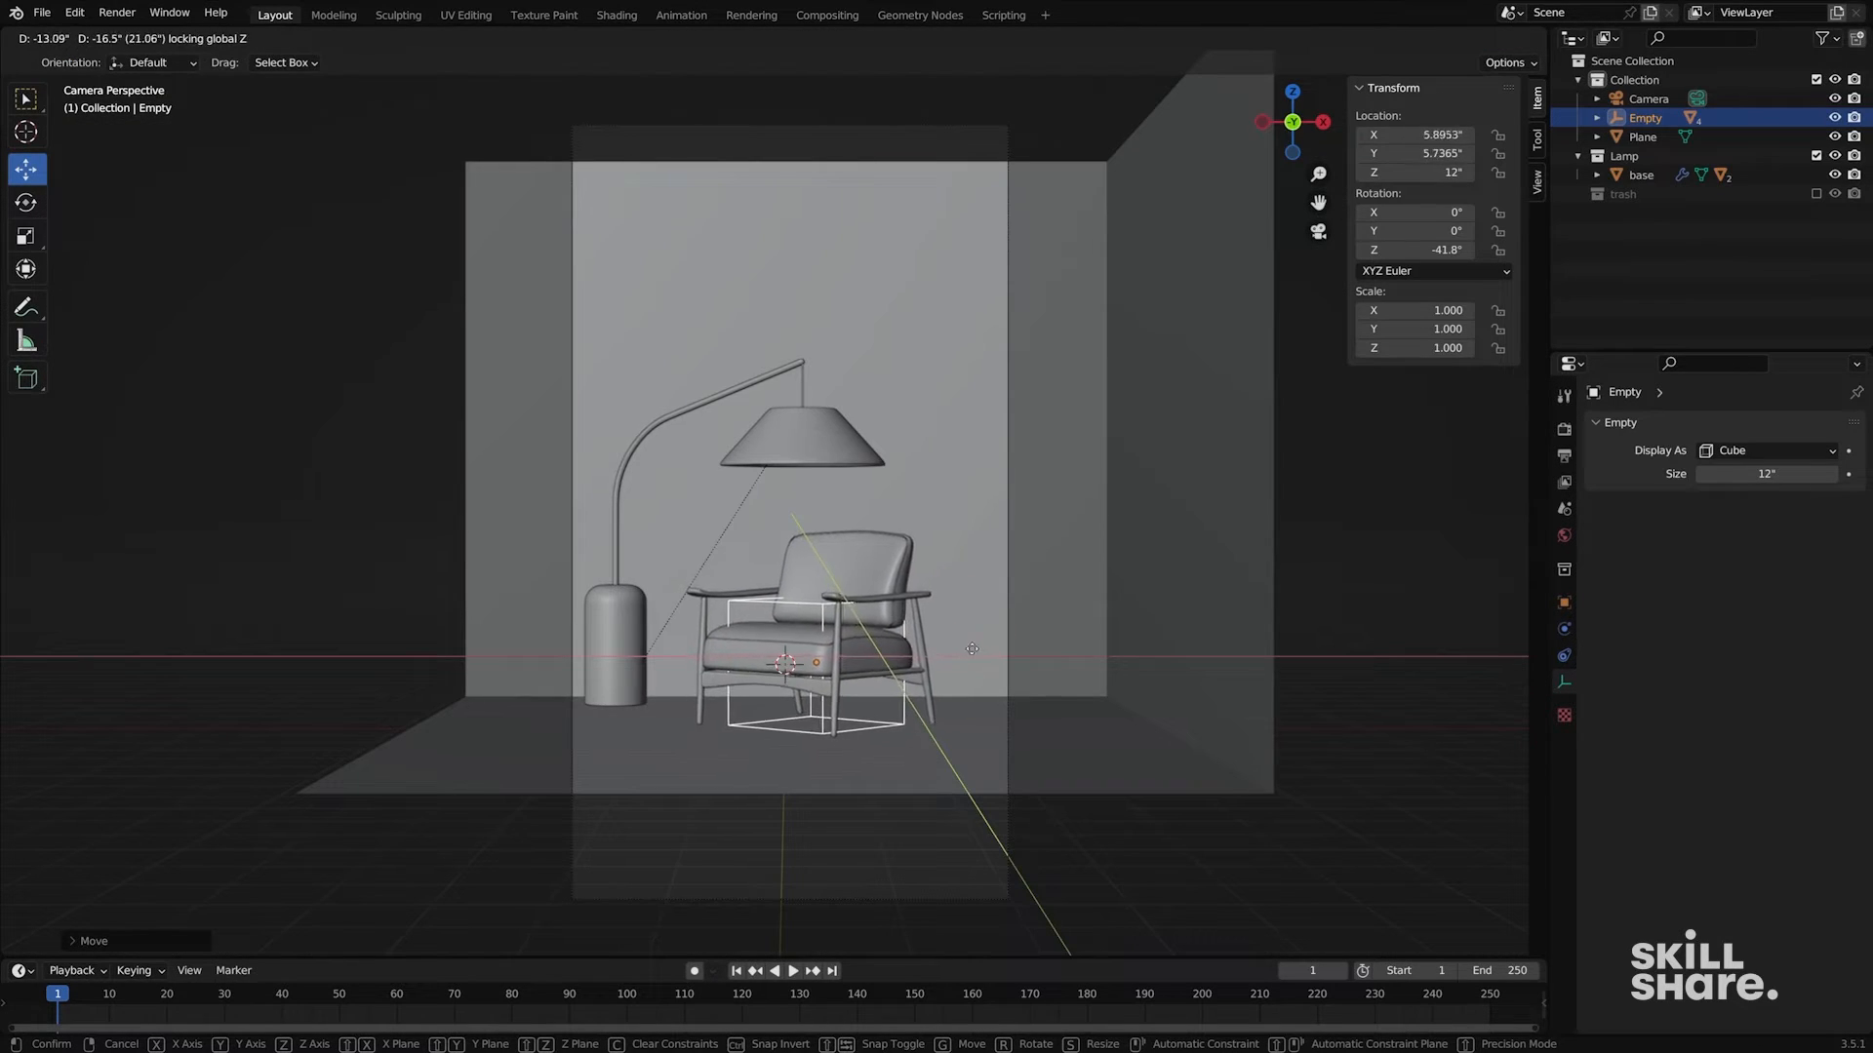
pyautogui.click(970, 648)
# - Move the room's right side wall face inward along X to about 32 in, bringing it into the camera frame beside the chair
pyautogui.scroll(-3, 971, 647)
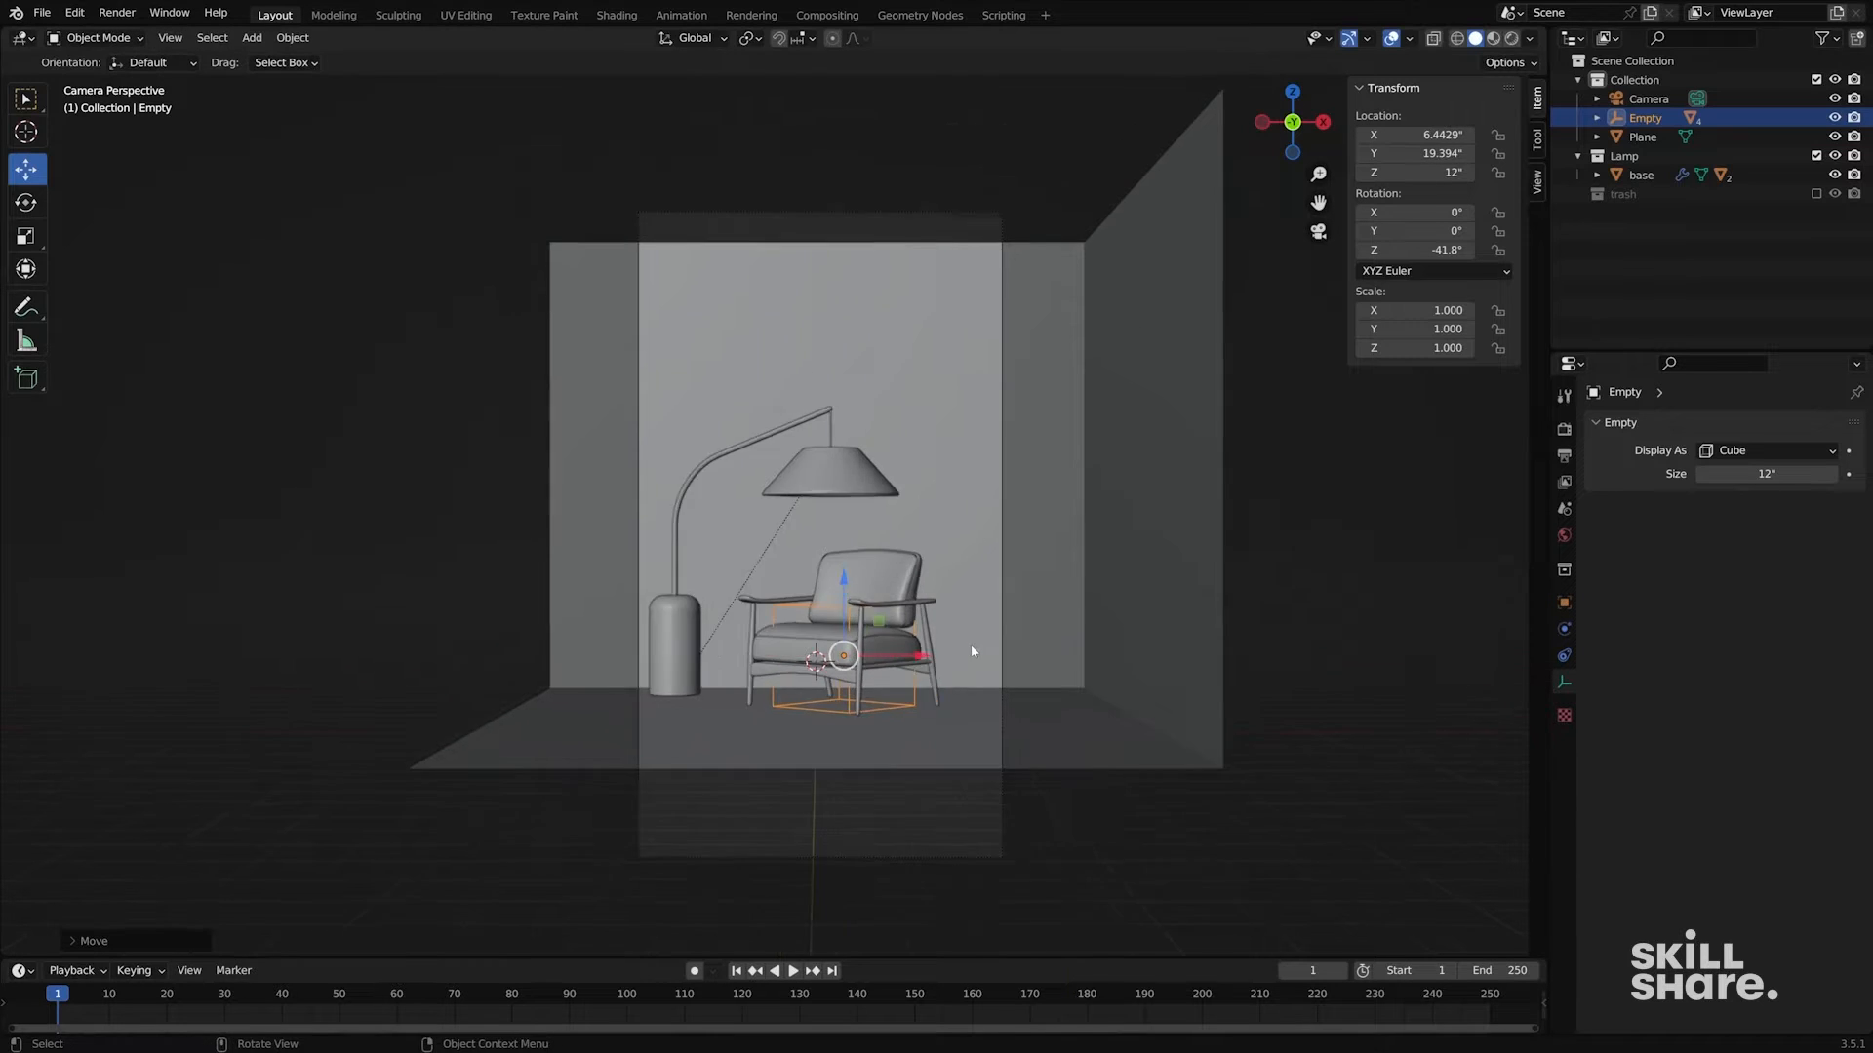
pyautogui.scroll(-2, 969, 662)
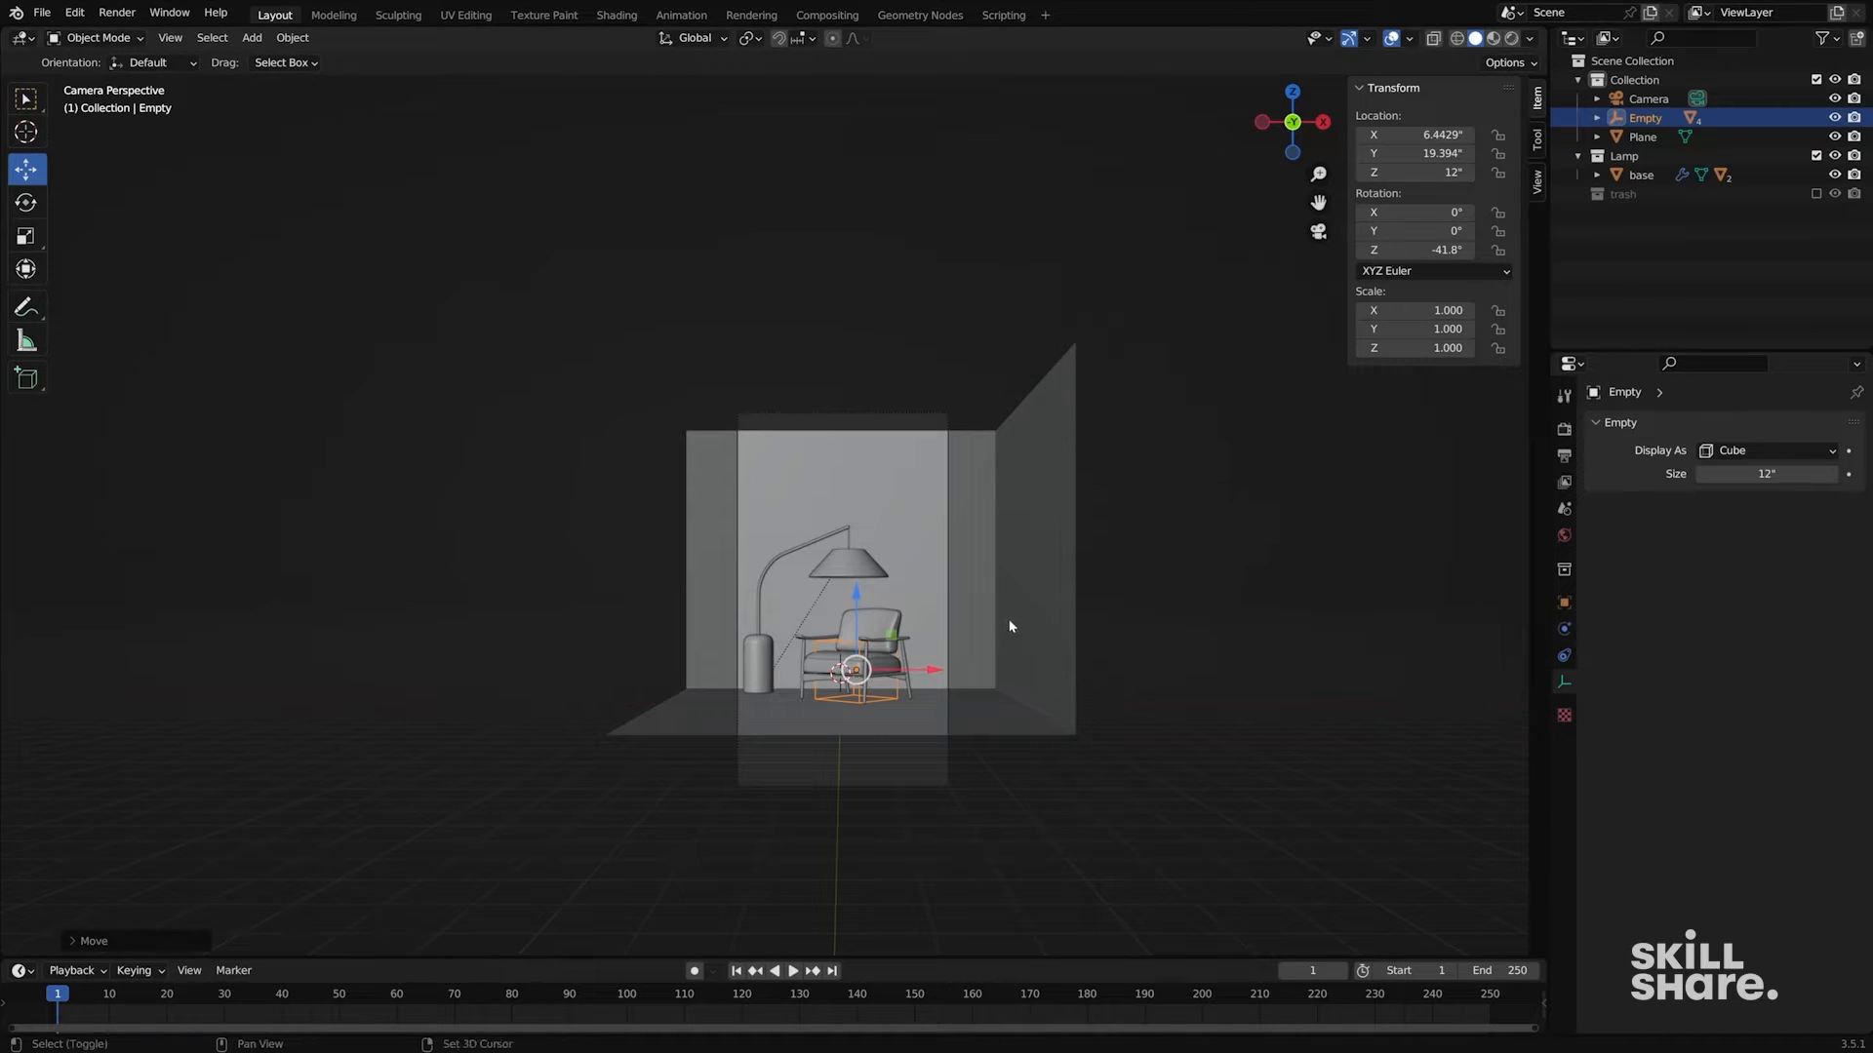
pyautogui.click(1017, 635)
pyautogui.scroll(2, 1017, 644)
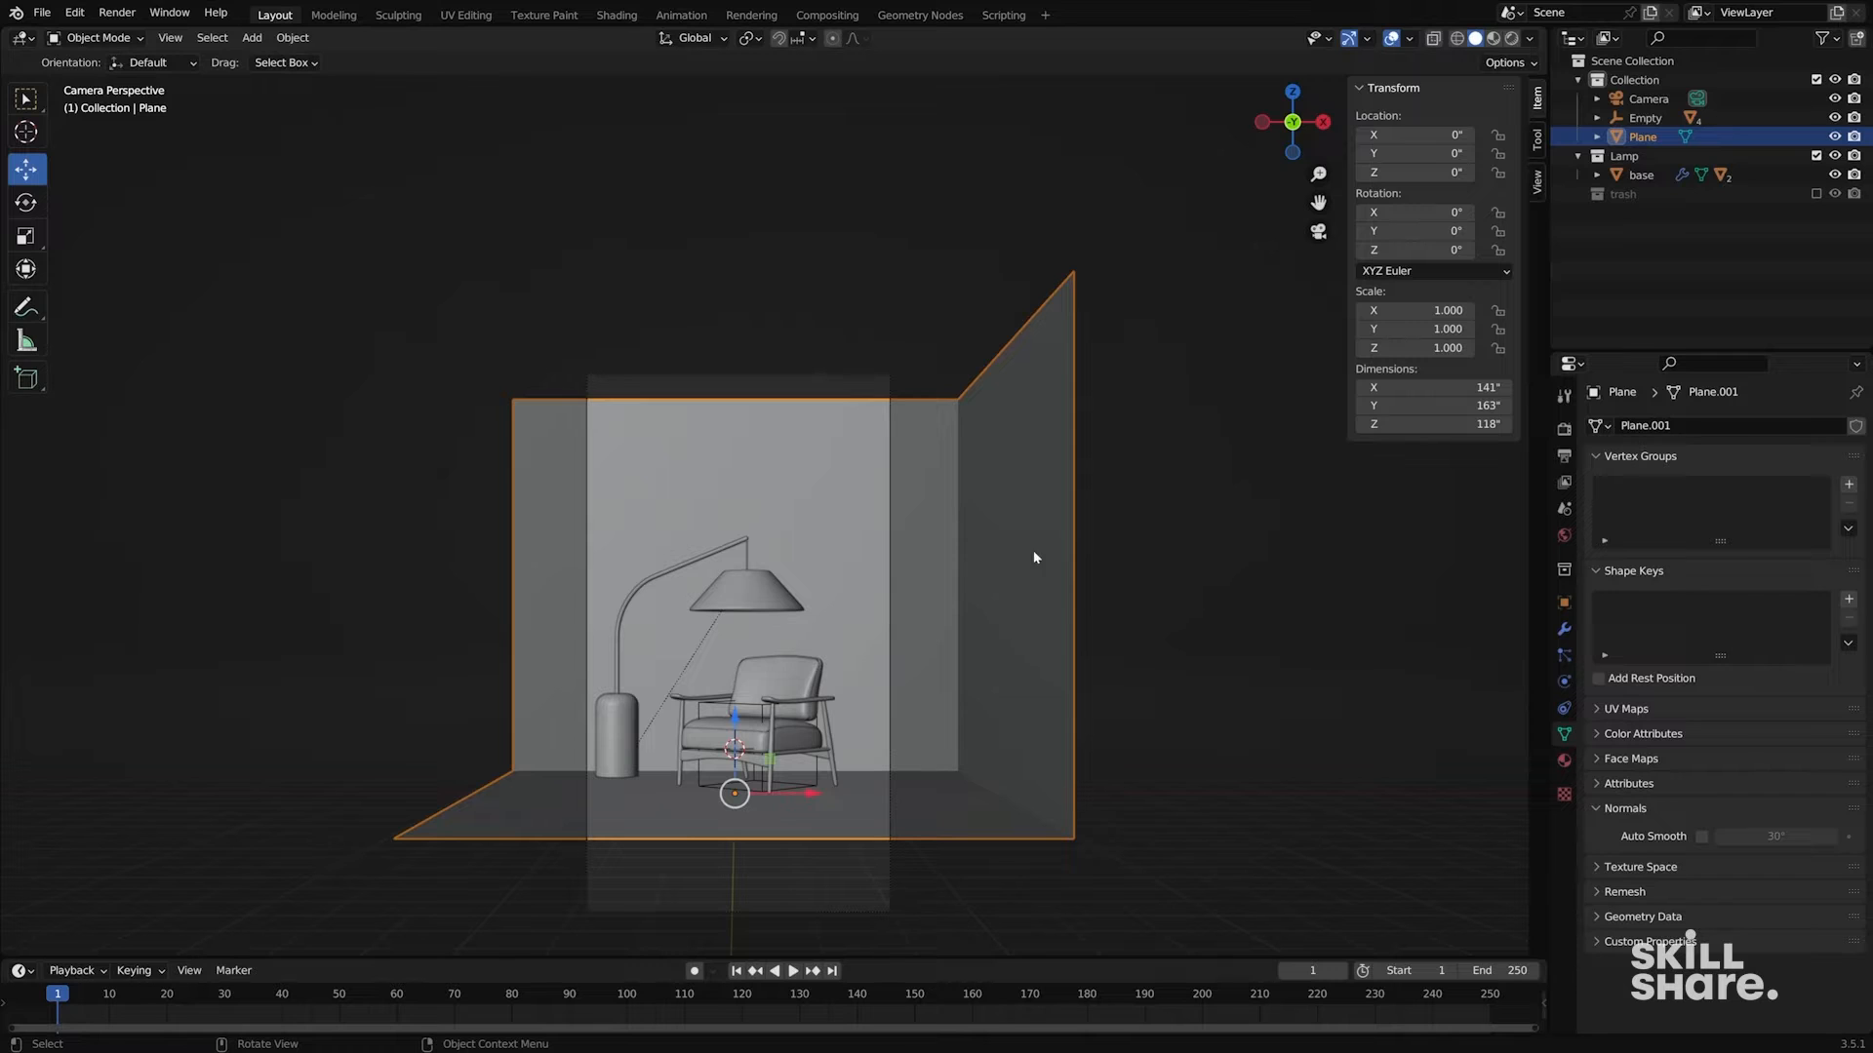
pyautogui.press('Tab')
pyautogui.hotkey('alt', 'a')
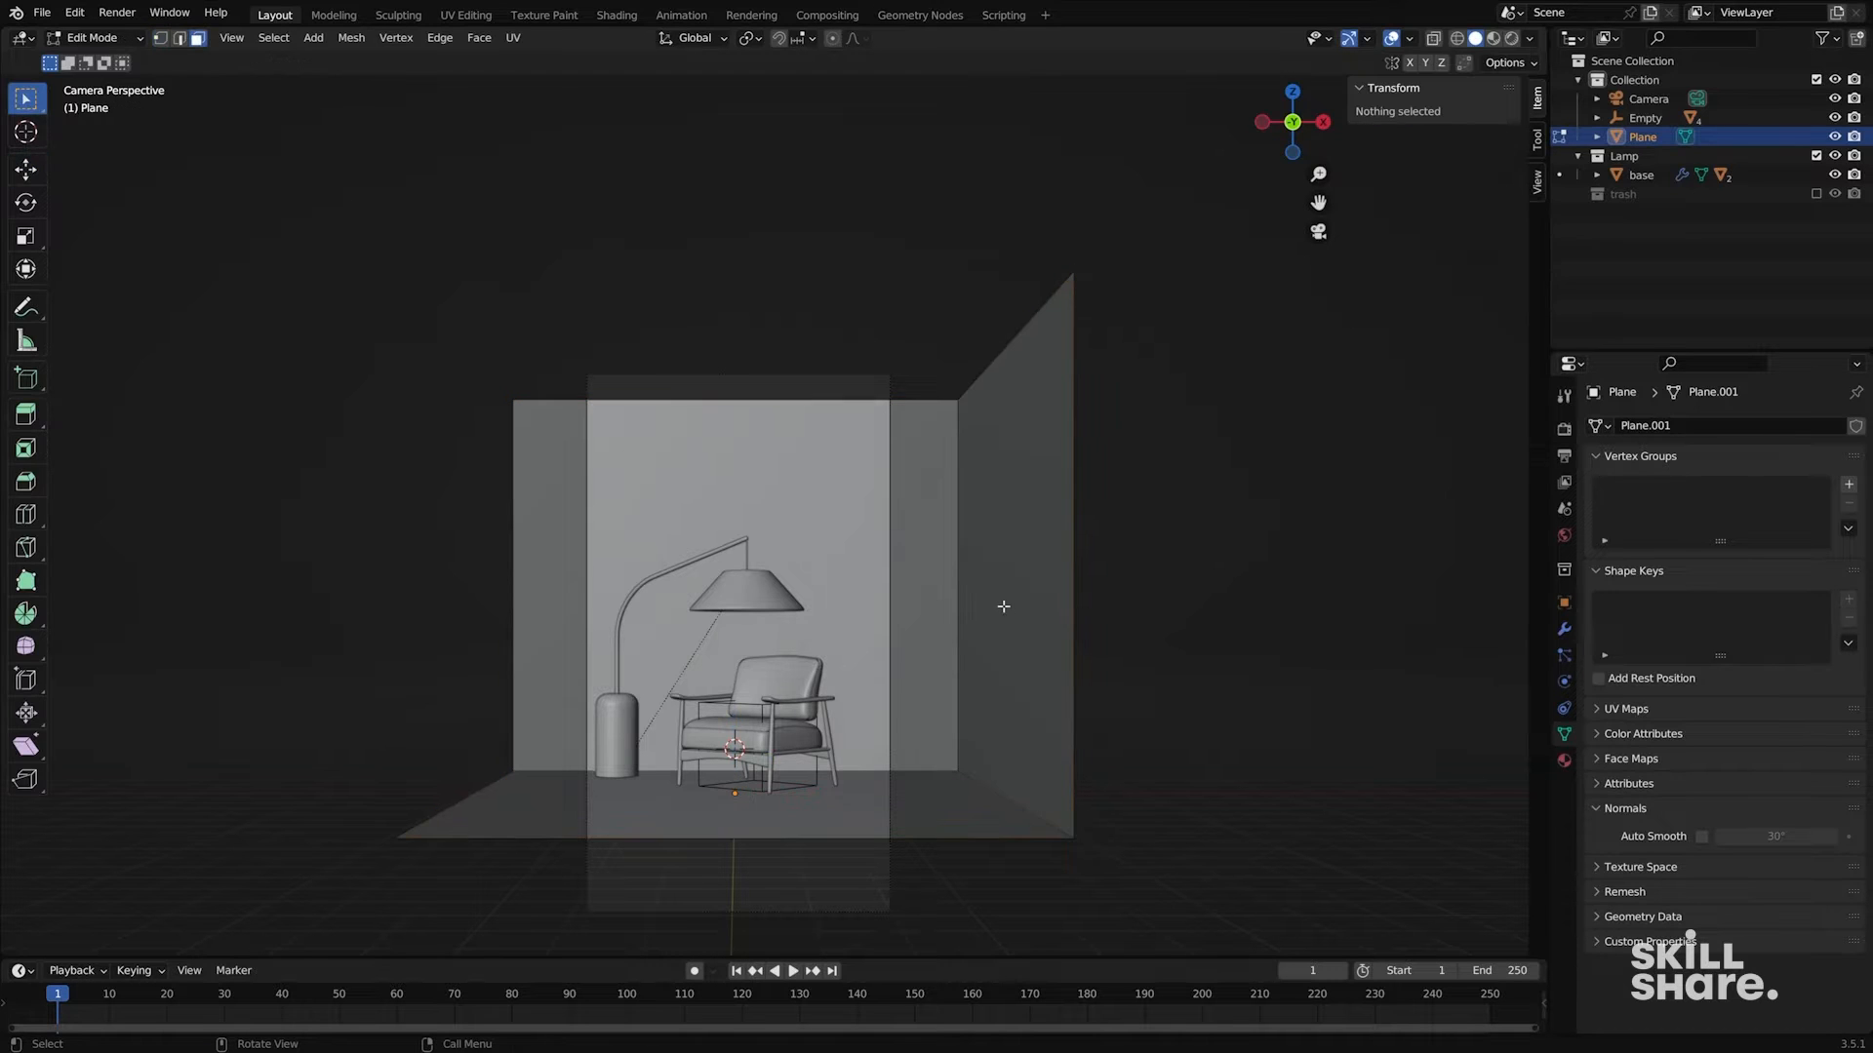
pyautogui.click(1004, 615)
pyautogui.press('g')
pyautogui.click(1004, 613)
pyautogui.scroll(-1, 510, 539)
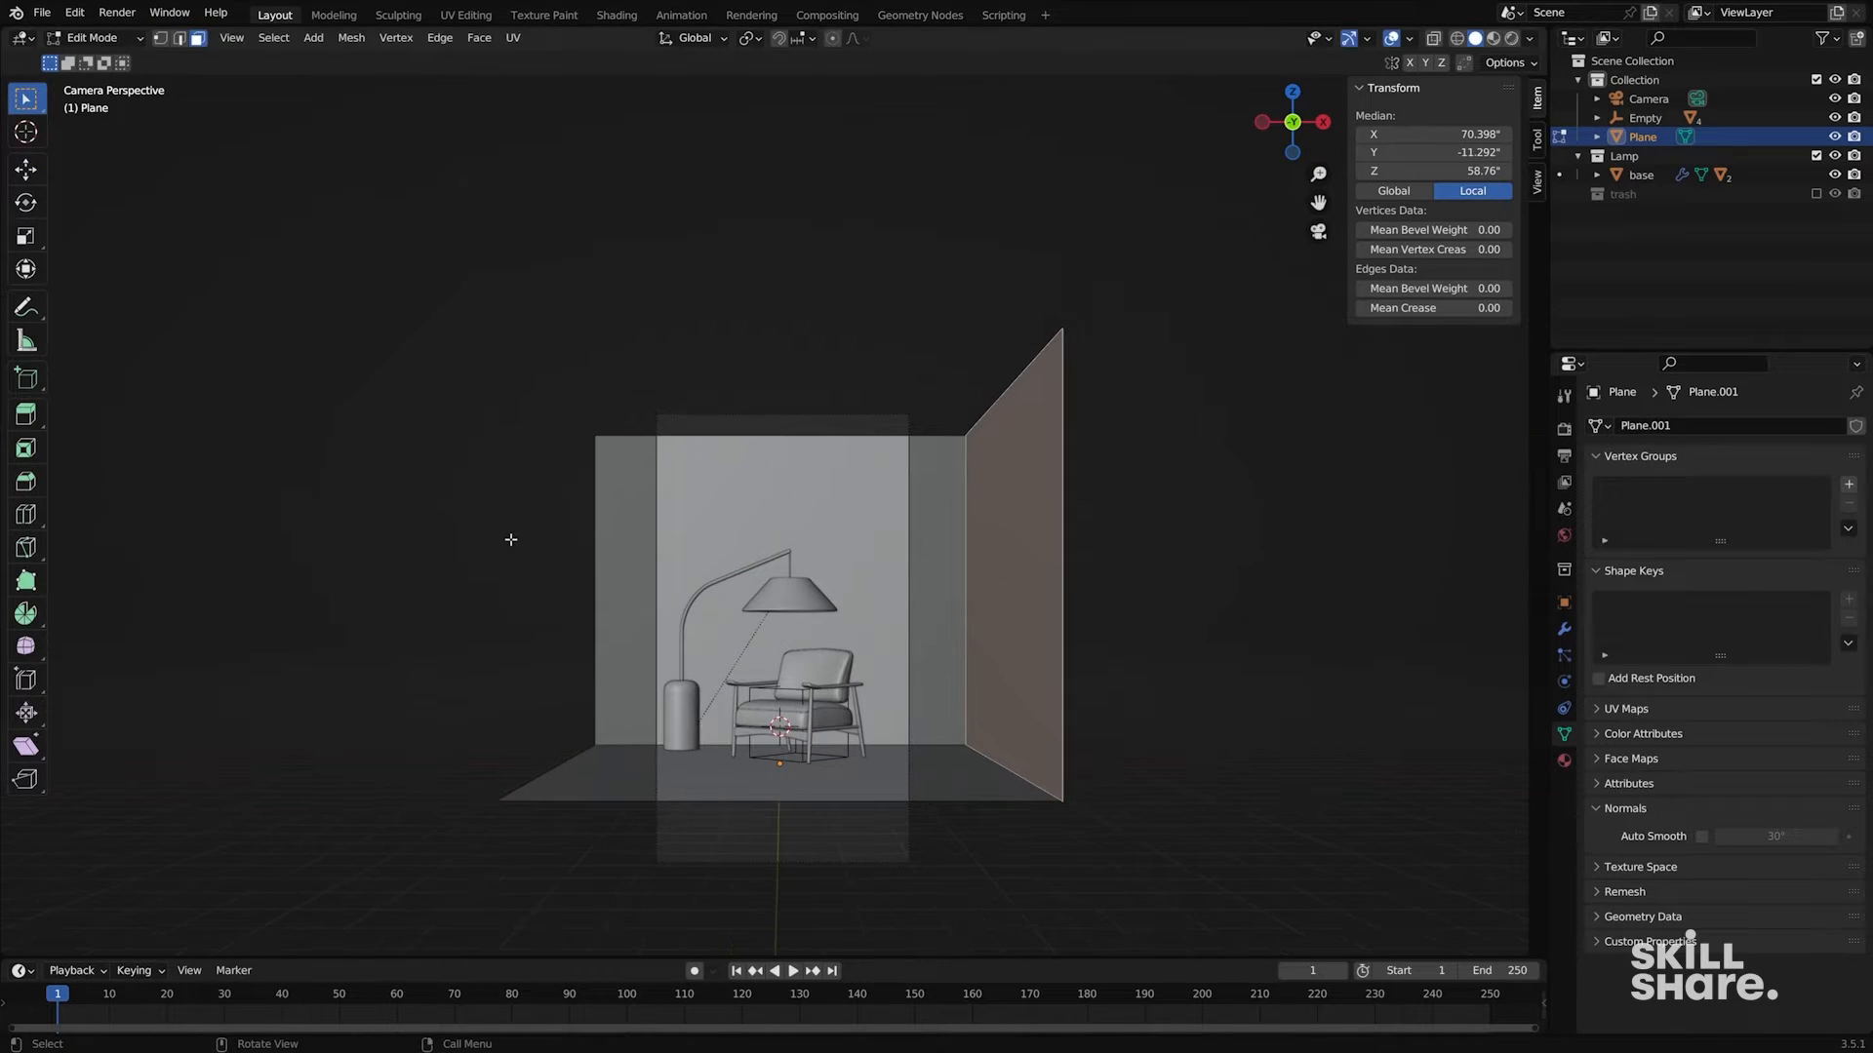
pyautogui.click(37, 171)
pyautogui.moveTo(1084, 582); pyautogui.dragTo(983, 596)
pyautogui.moveTo(967, 601); pyautogui.dragTo(957, 602)
pyautogui.keyDown('shift'); pyautogui.moveTo(952, 612); pyautogui.dragTo(862, 587, button='middle'); pyautogui.keyUp('shift')
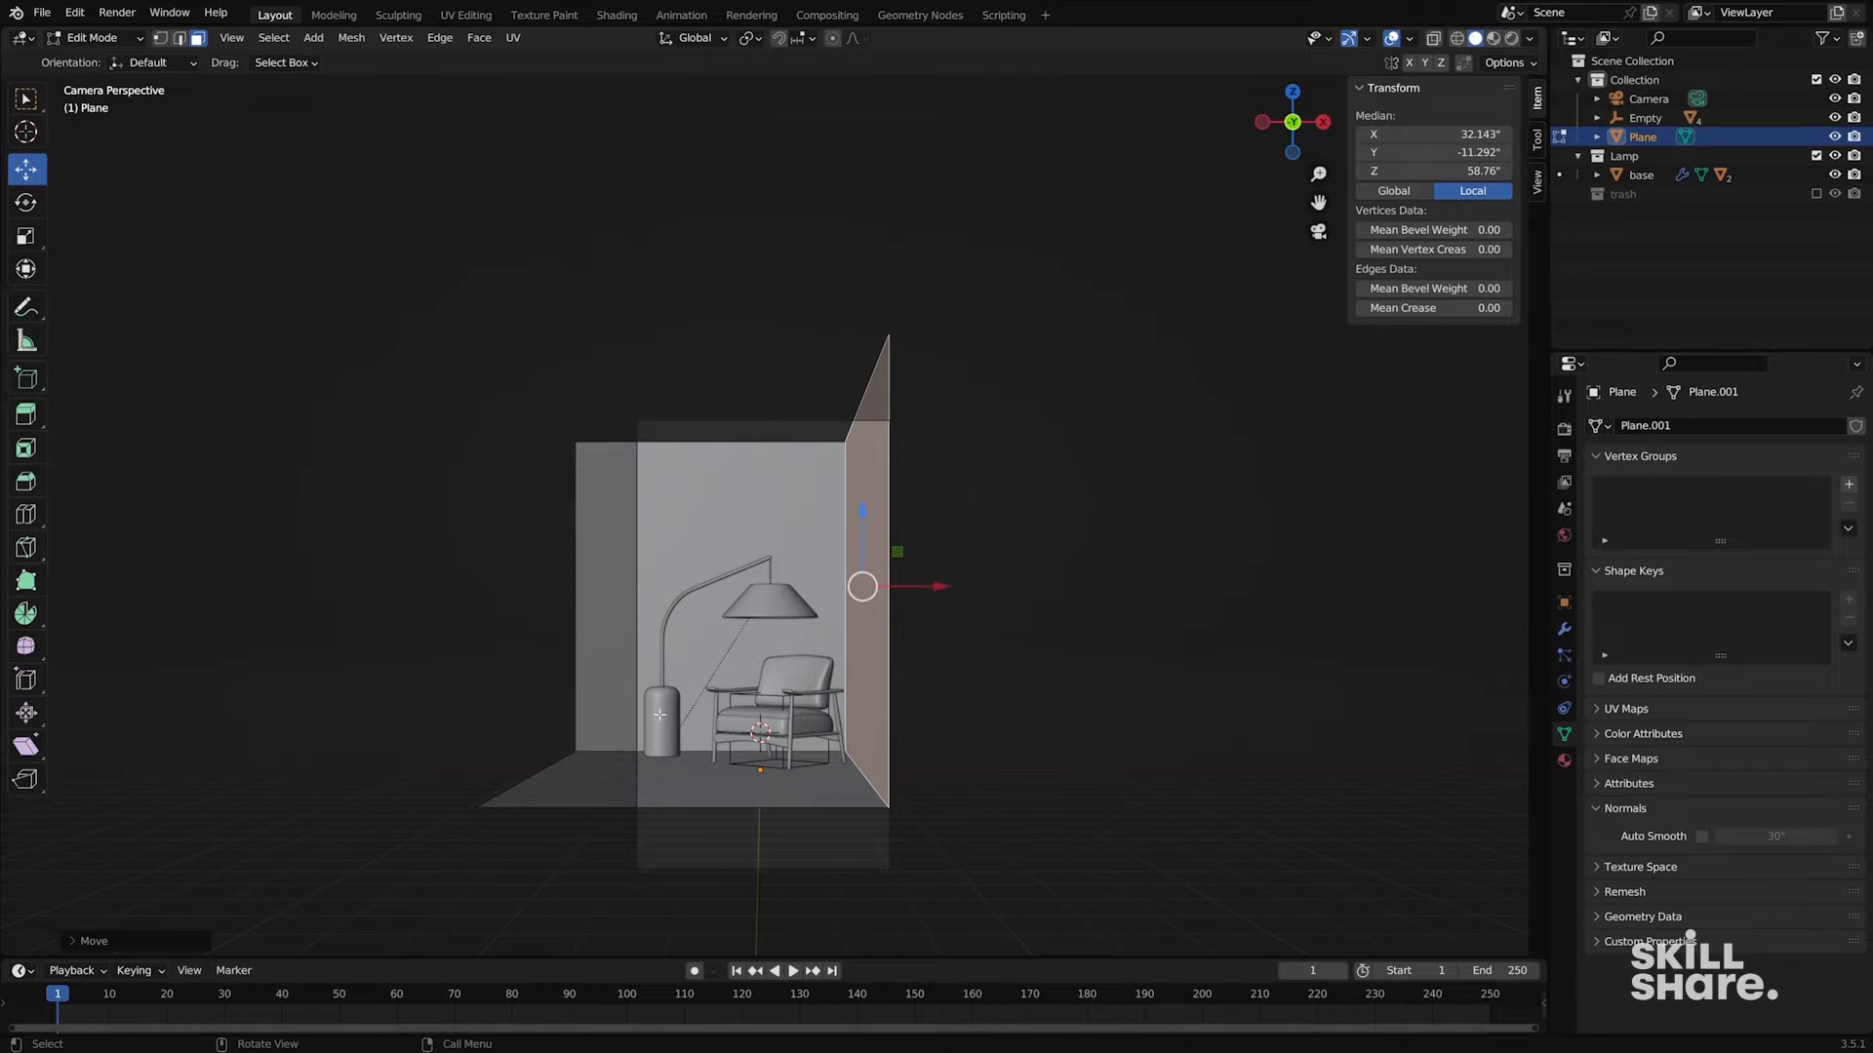
pyautogui.press('Tab')
# - Rotate the floor lamp by its base to about -36° around Z and shift it along X to about -30 in
pyautogui.click(659, 715)
pyautogui.press('r')
pyautogui.press('z')
pyautogui.click(889, 709)
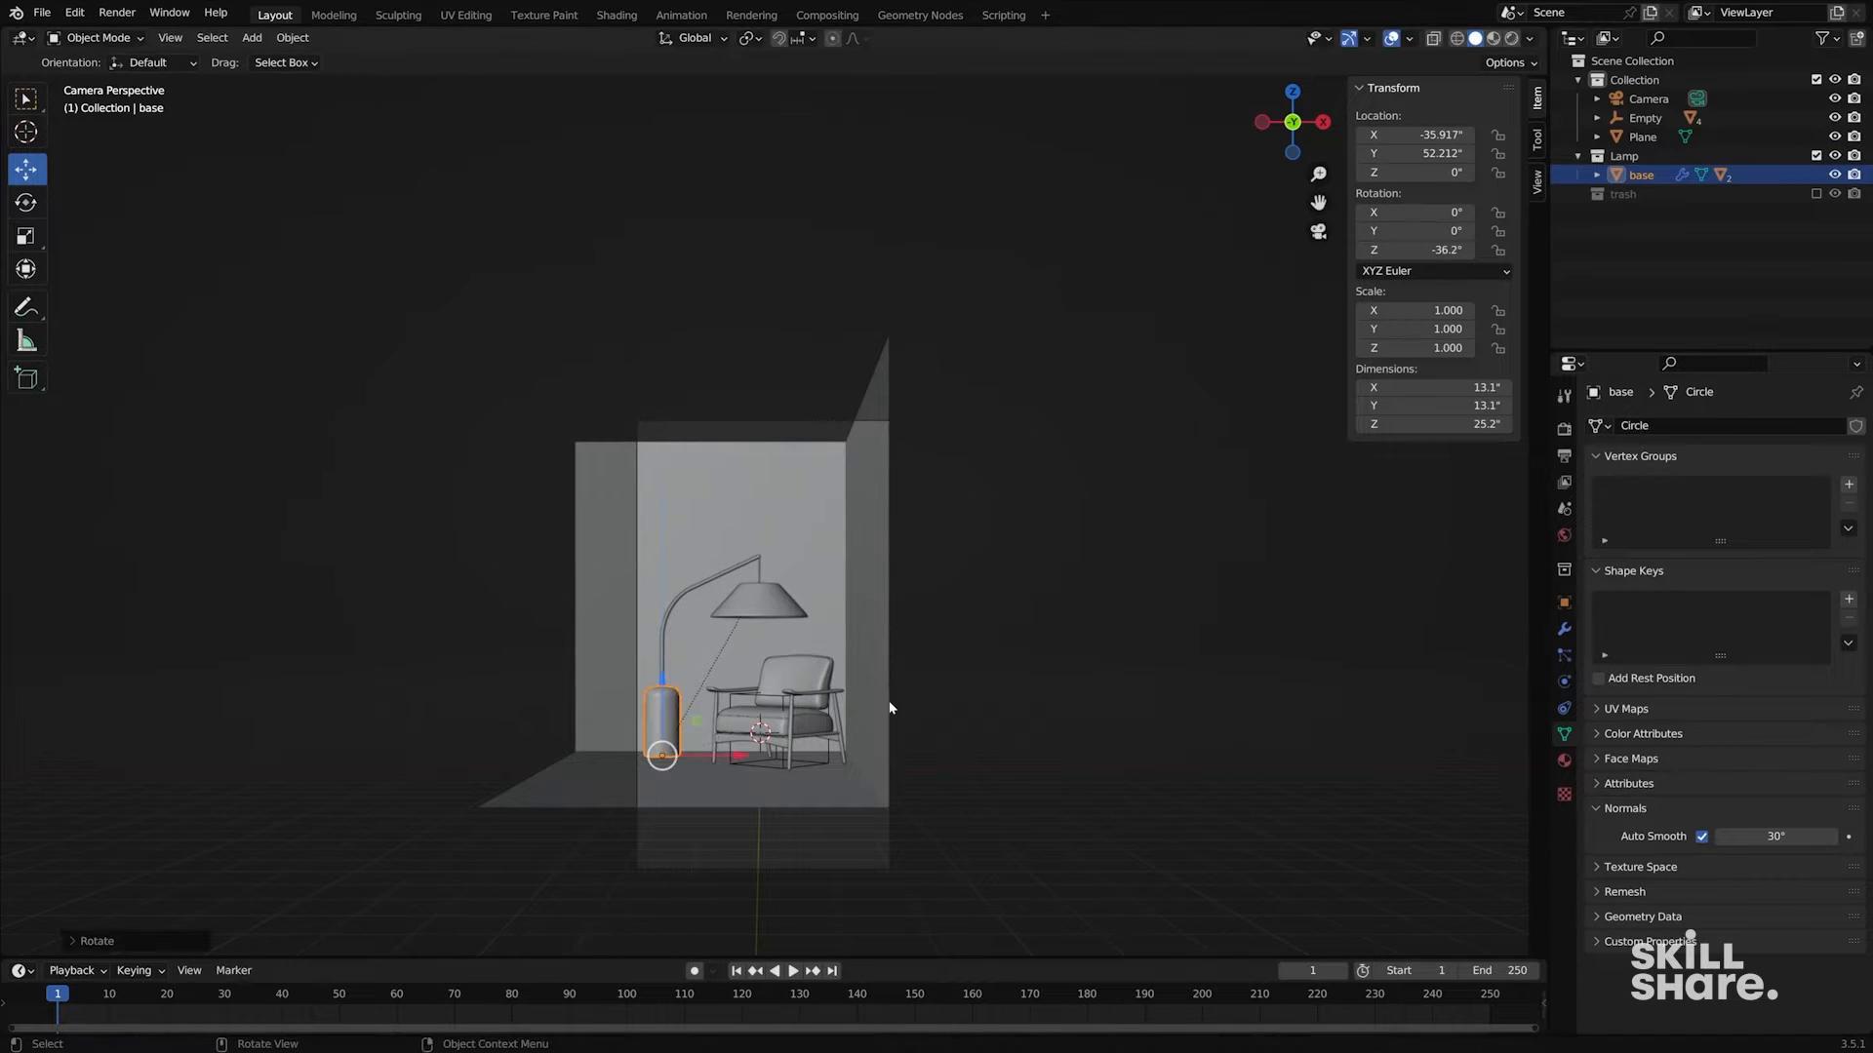
pyautogui.moveTo(748, 759); pyautogui.dragTo(765, 757)
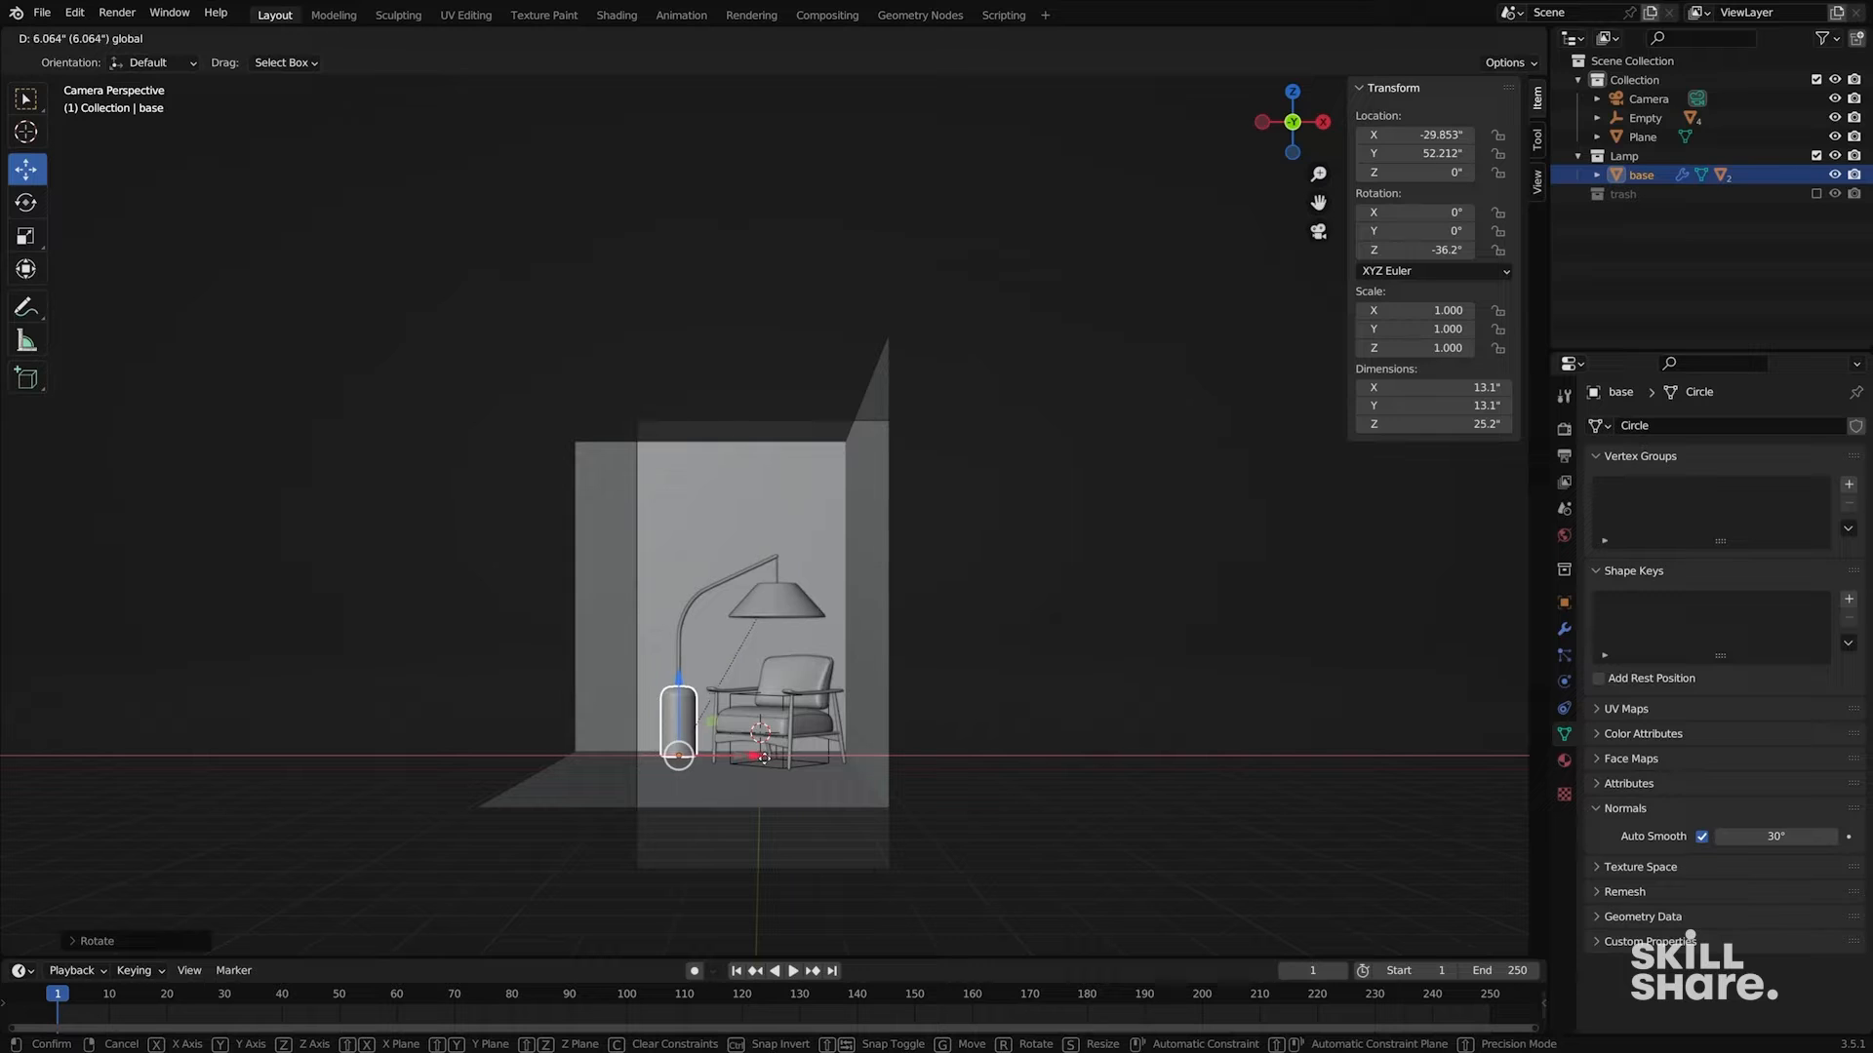
pyautogui.click(765, 758)
# - Scale the lamp base's mesh down horizontally to about 10 in across, keeping its height
pyautogui.moveTo(765, 758); pyautogui.dragTo(722, 754, button='middle')
pyautogui.moveTo(709, 573); pyautogui.dragTo(732, 562, button='middle')
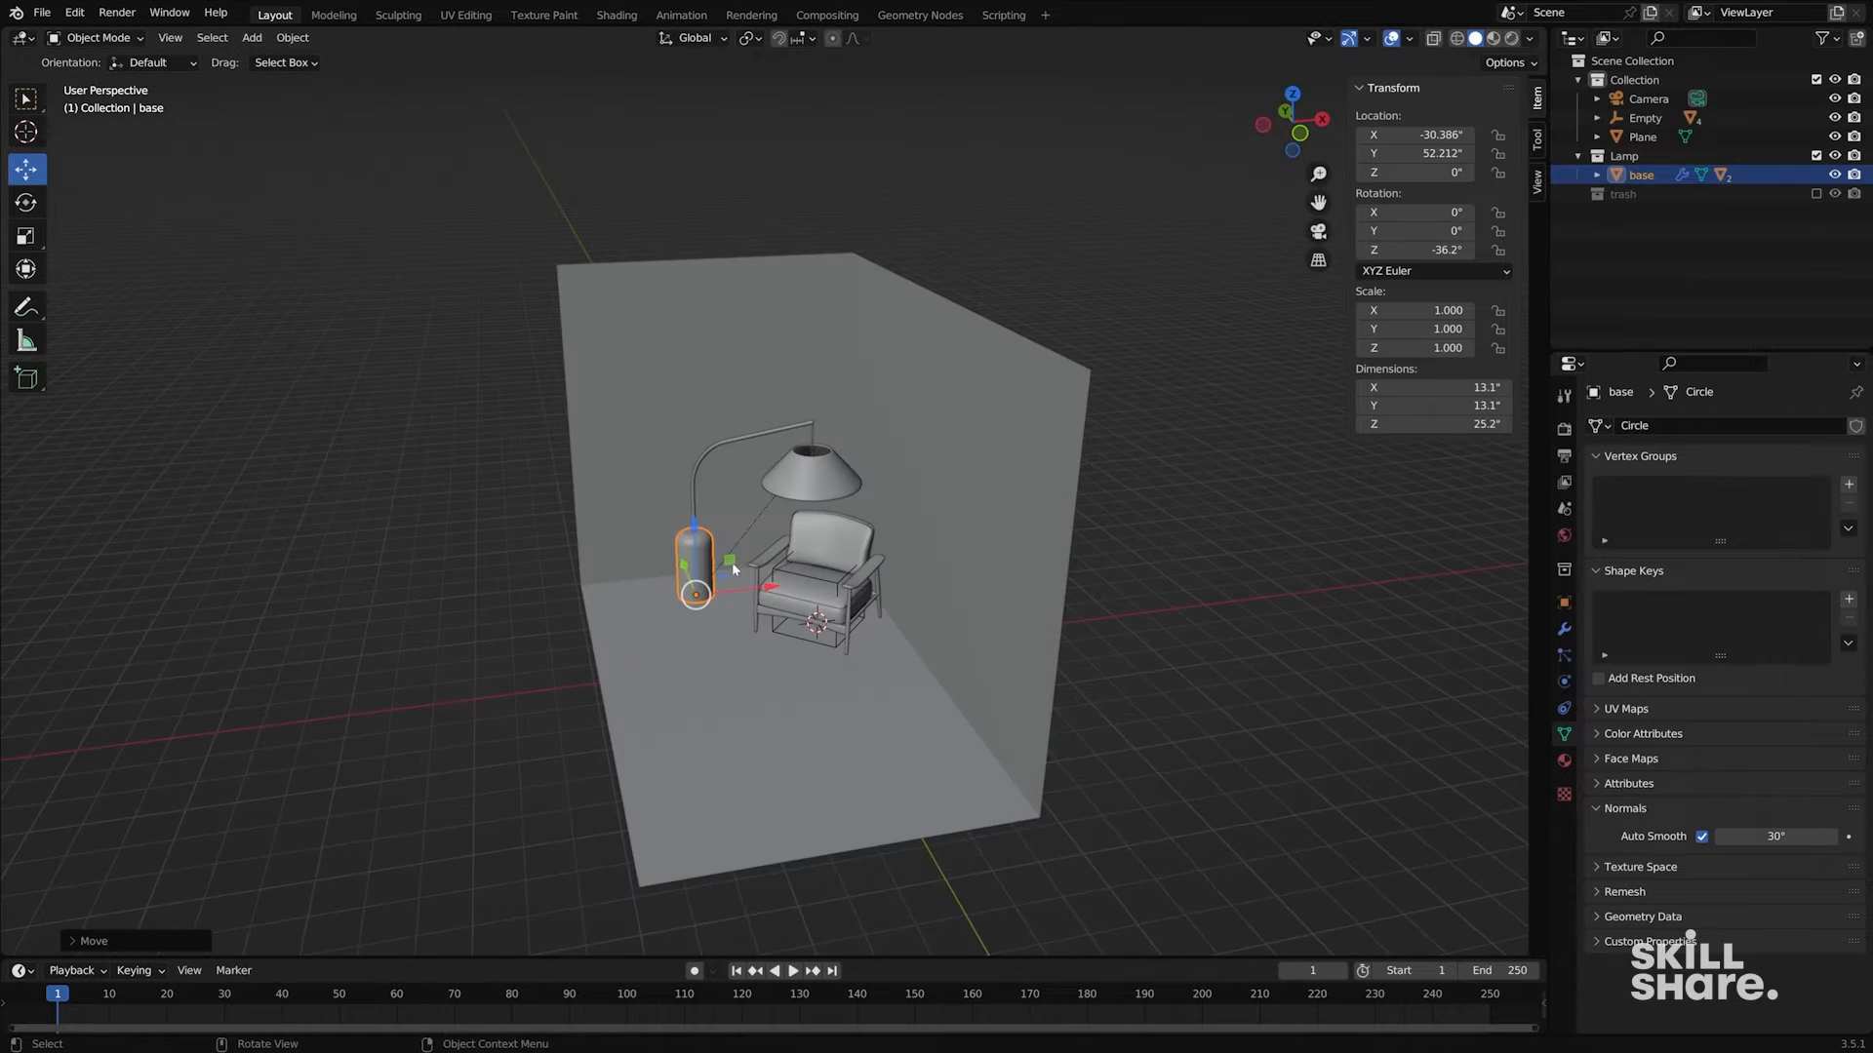
pyautogui.press('Tab')
pyautogui.scroll(5, 731, 562)
pyautogui.press('a')
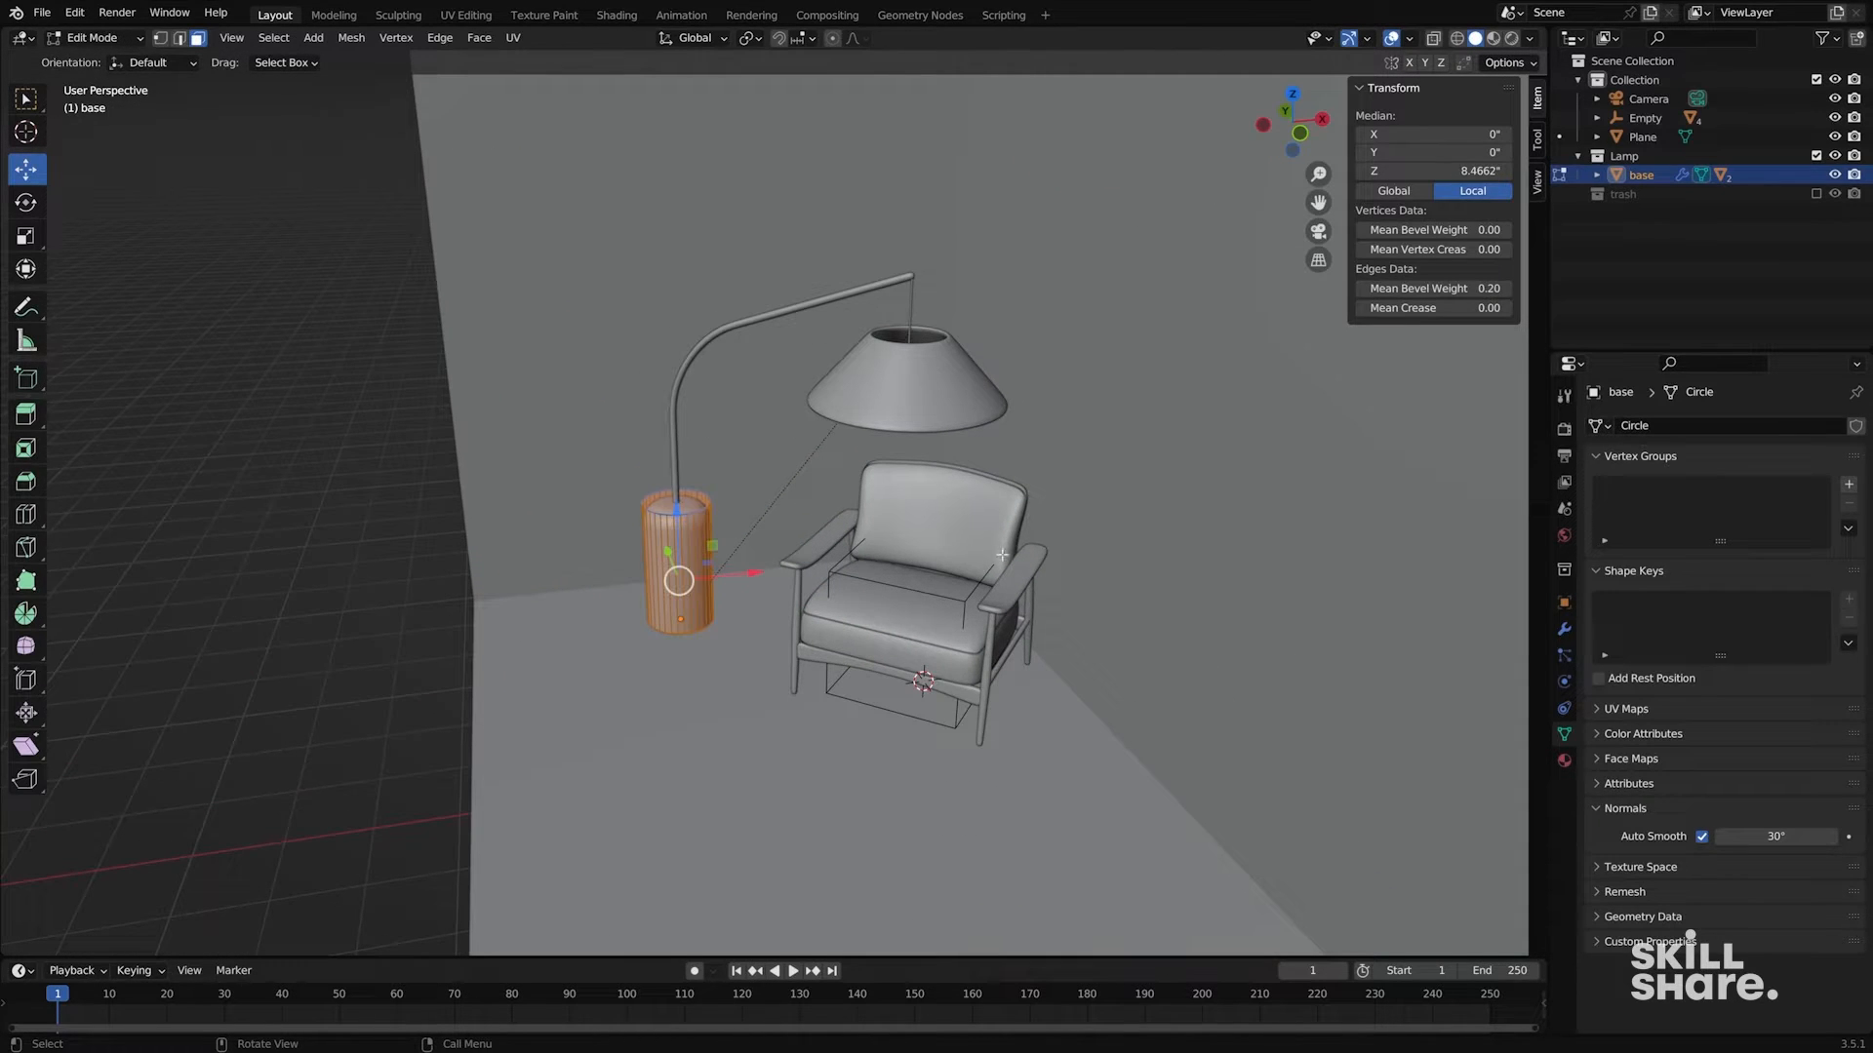
pyautogui.press('s')
pyautogui.hotkey('shift', 'z')
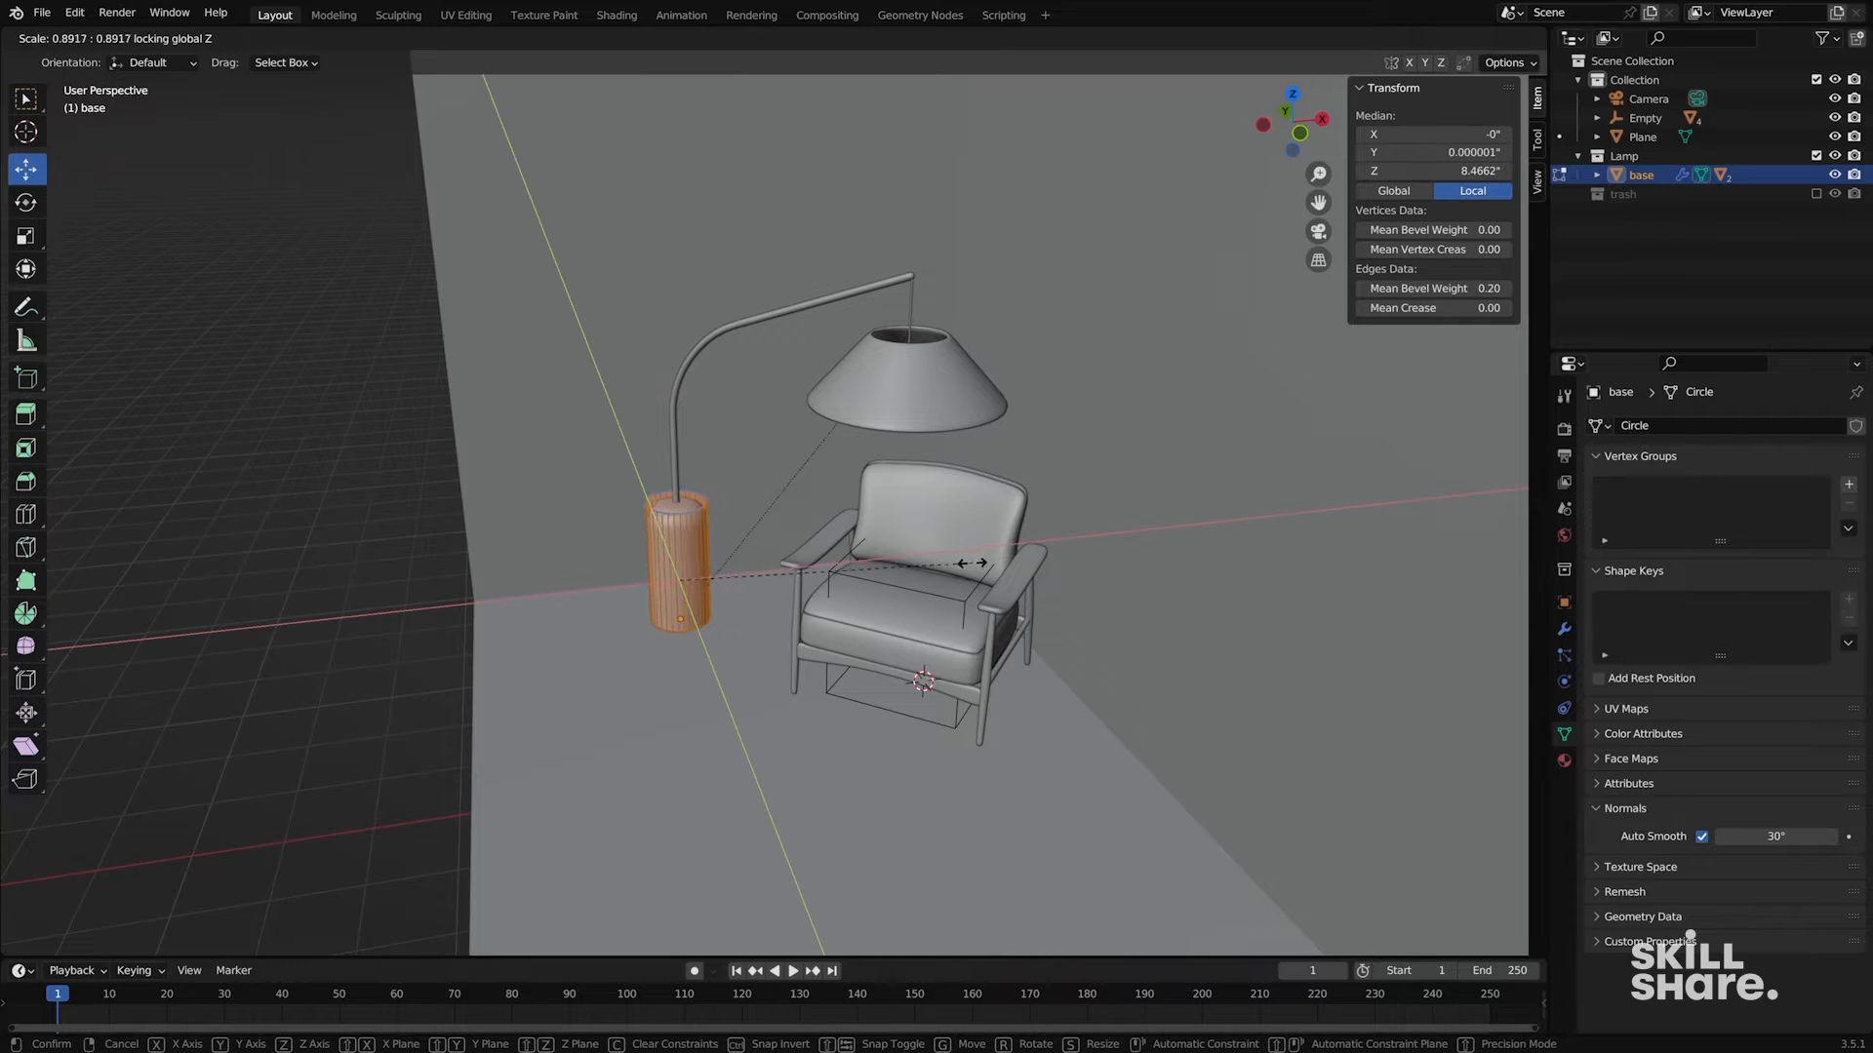
pyautogui.click(932, 572)
pyautogui.press('Tab')
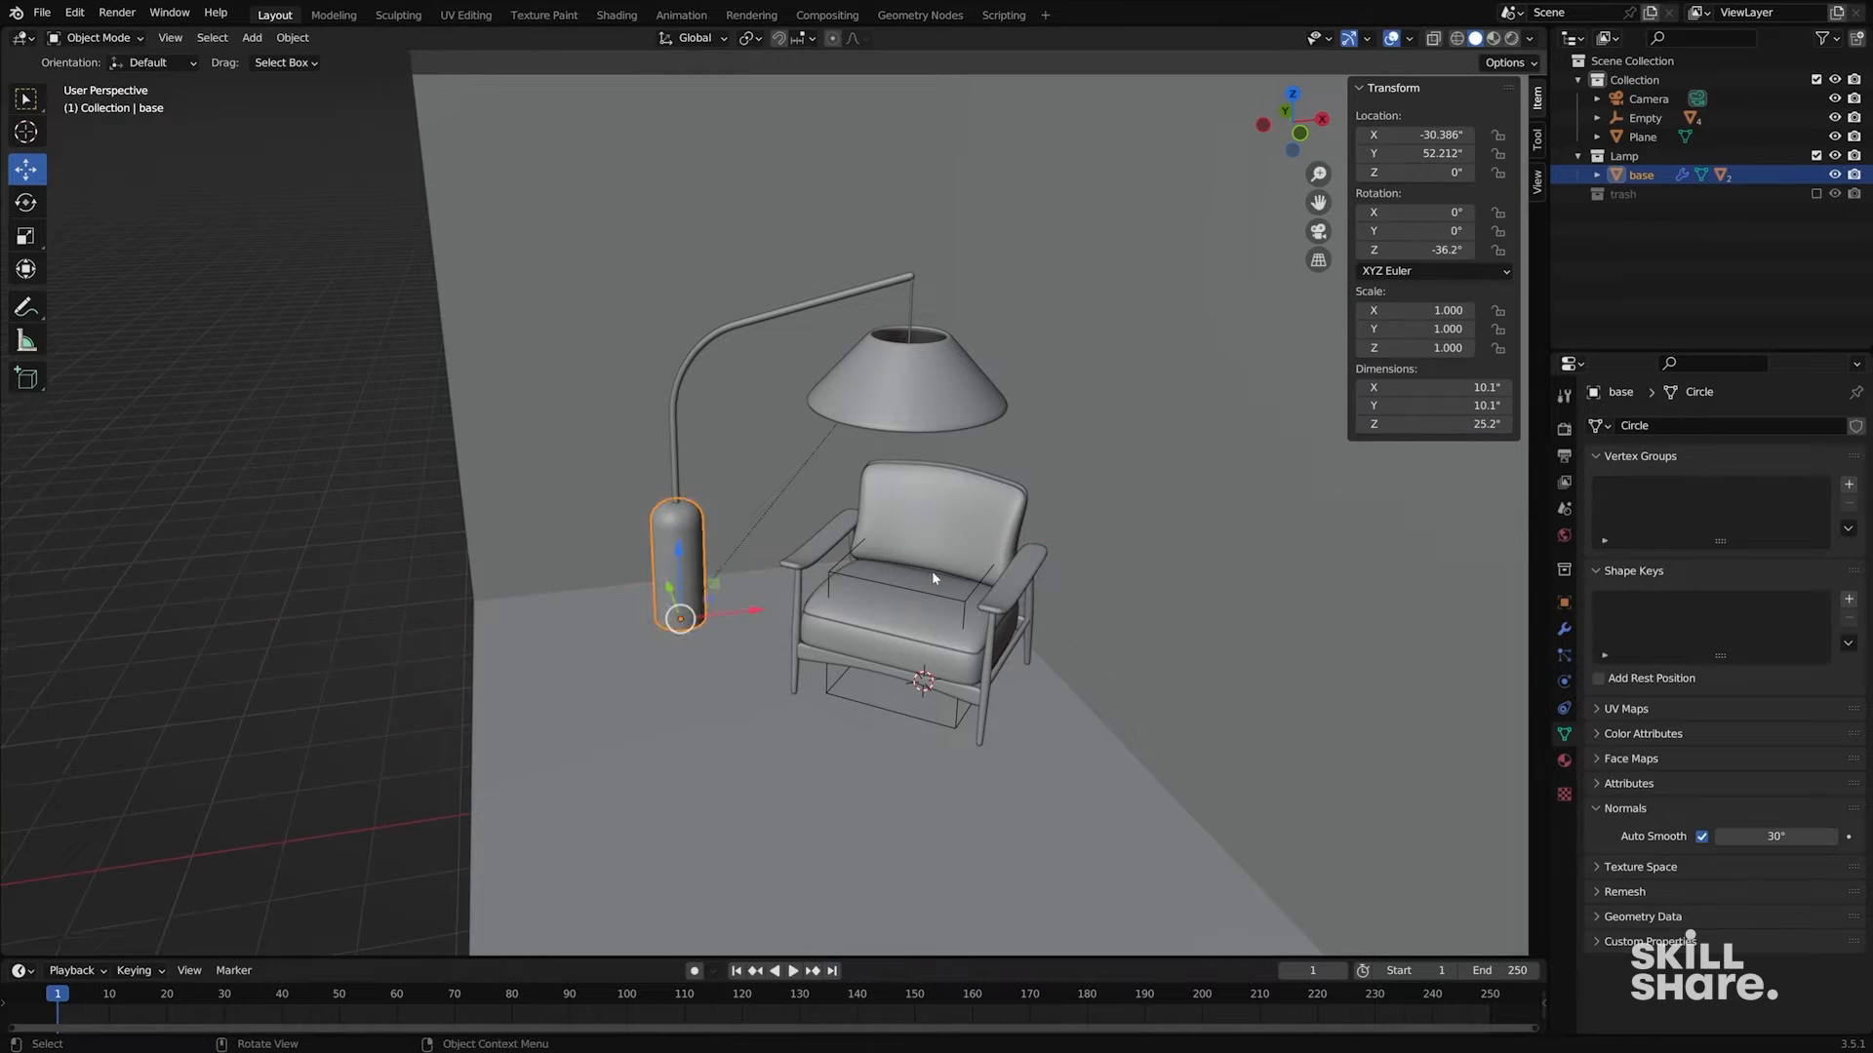
# - From the camera view, move the camera farther back along Y so its frame takes in more of the room
pyautogui.moveTo(932, 572); pyautogui.dragTo(828, 570, button='middle')
pyautogui.press('KP_0')
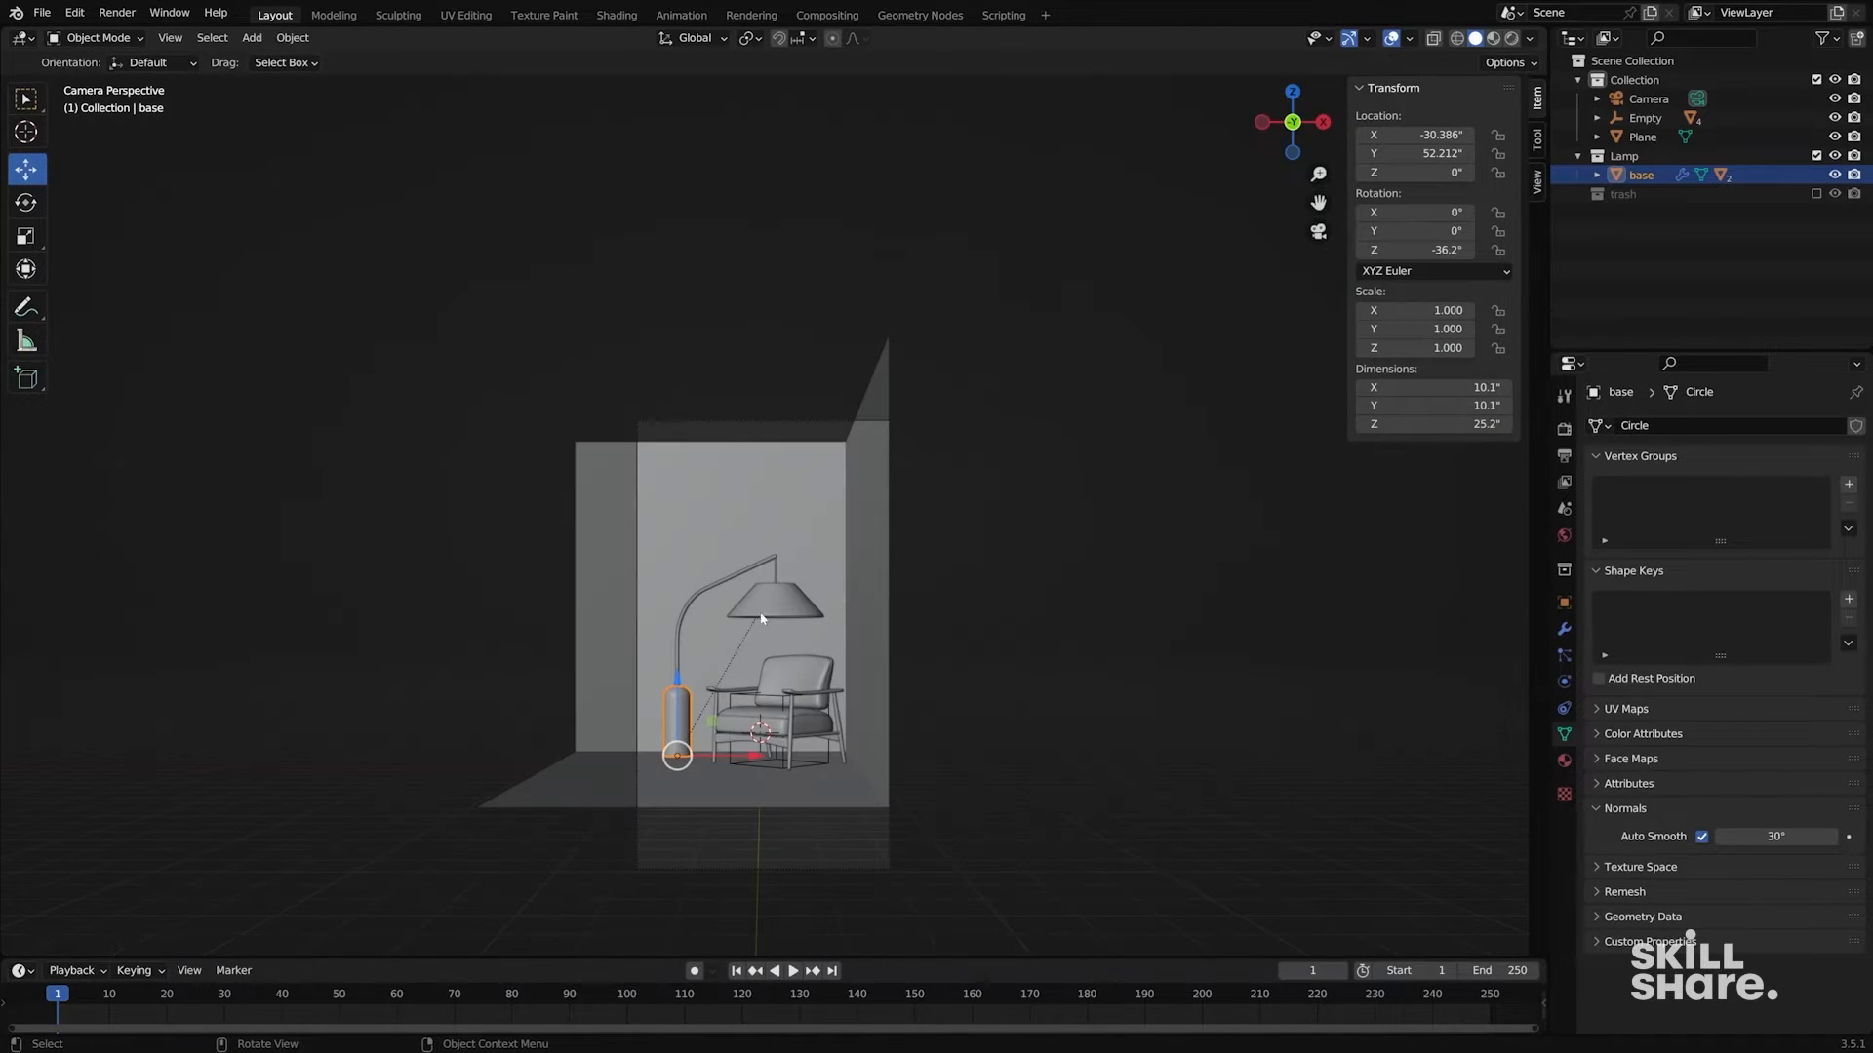
pyautogui.scroll(-2, 762, 618)
pyautogui.click(792, 429)
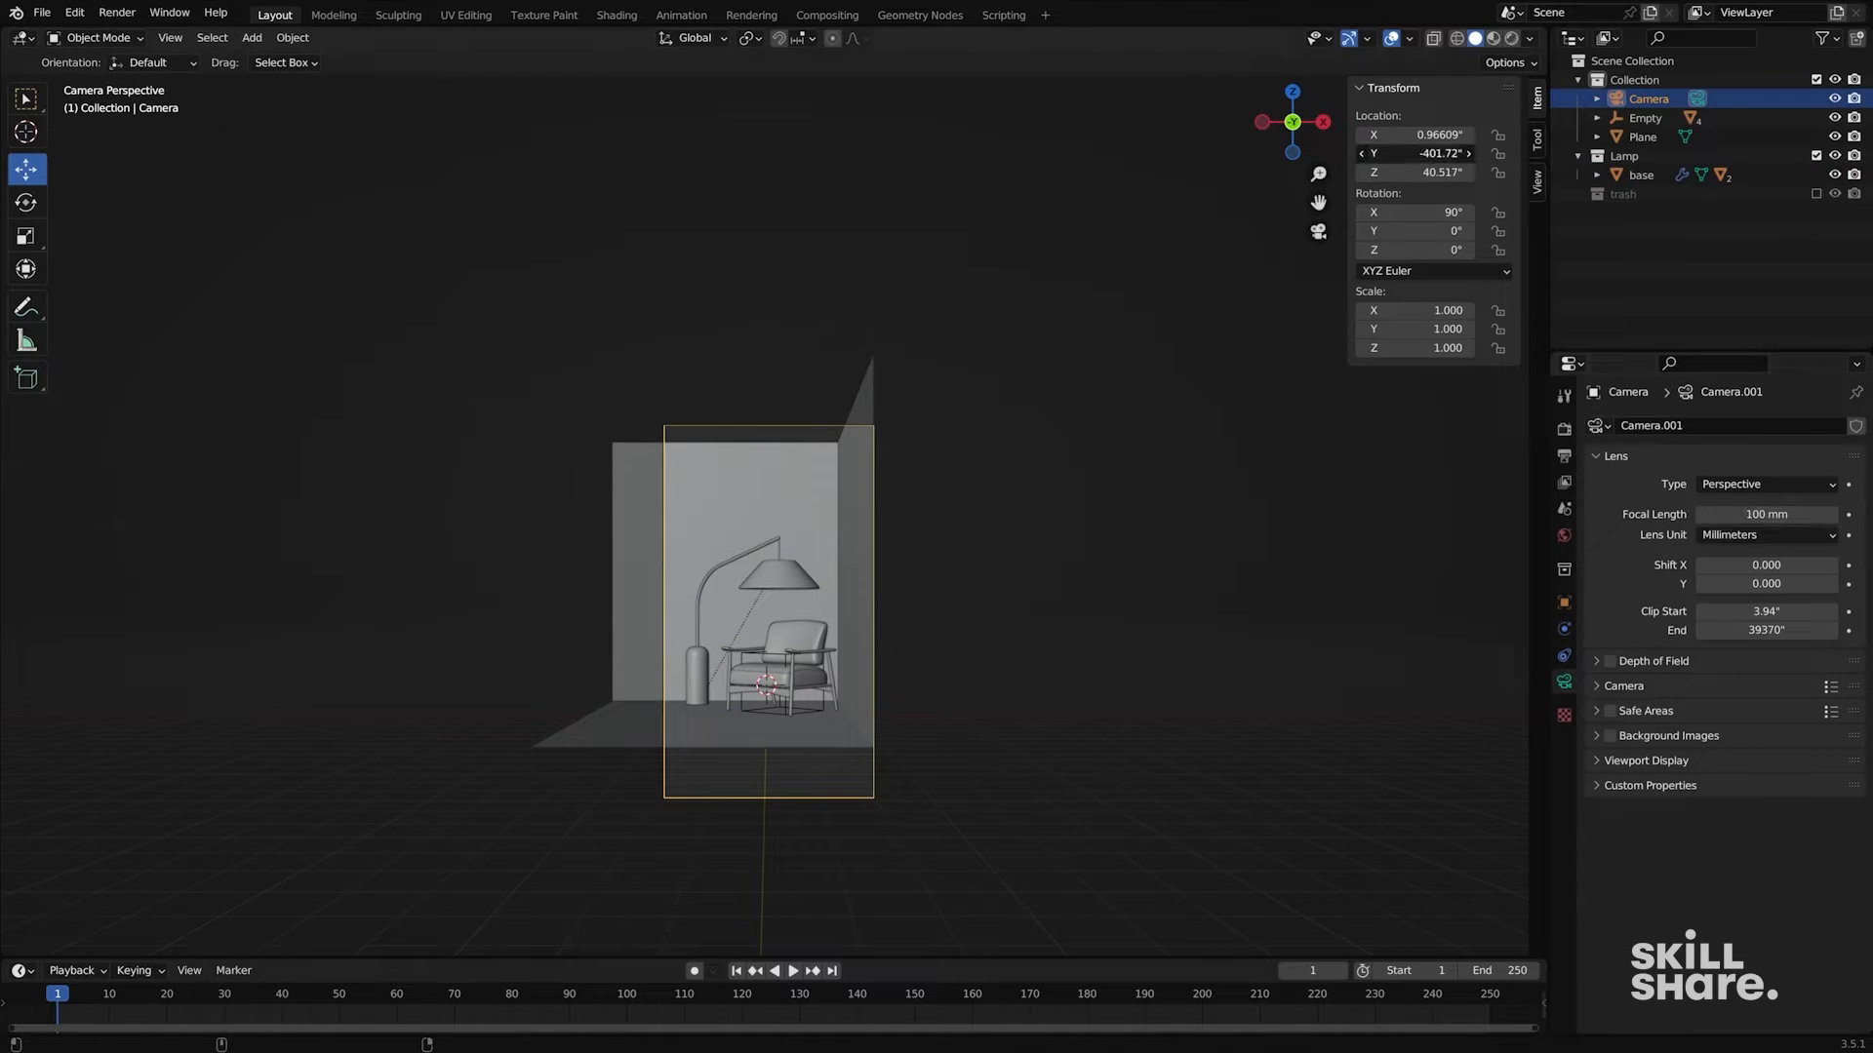
pyautogui.moveTo(1434, 153); pyautogui.dragTo(1340, 154)
pyautogui.scroll(1, 808, 639)
# - Extrude the open front edges of the room's floor and side wall about 100 in forward along Y
pyautogui.click(865, 560)
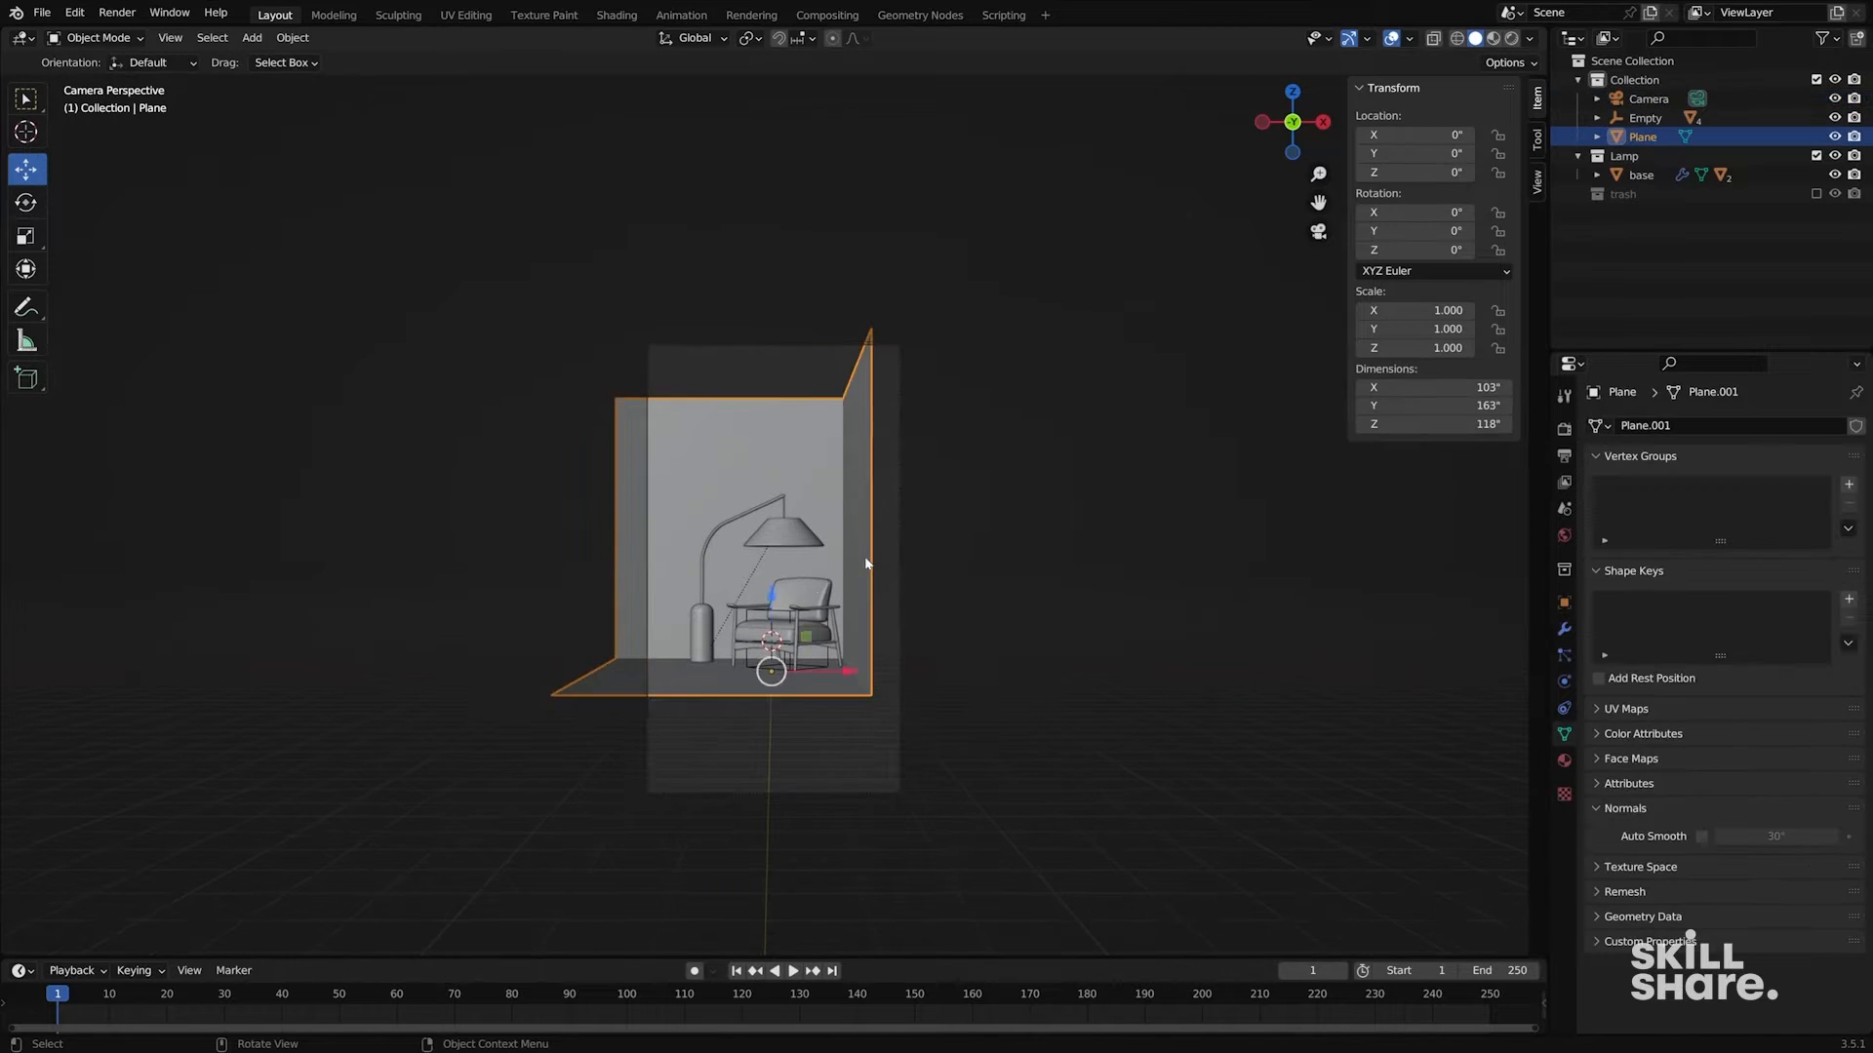
pyautogui.moveTo(866, 560); pyautogui.dragTo(933, 619, button='middle')
pyautogui.press('Tab')
pyautogui.press('1')
pyautogui.keyDown('alt'); pyautogui.click(975, 640); pyautogui.keyUp('alt')
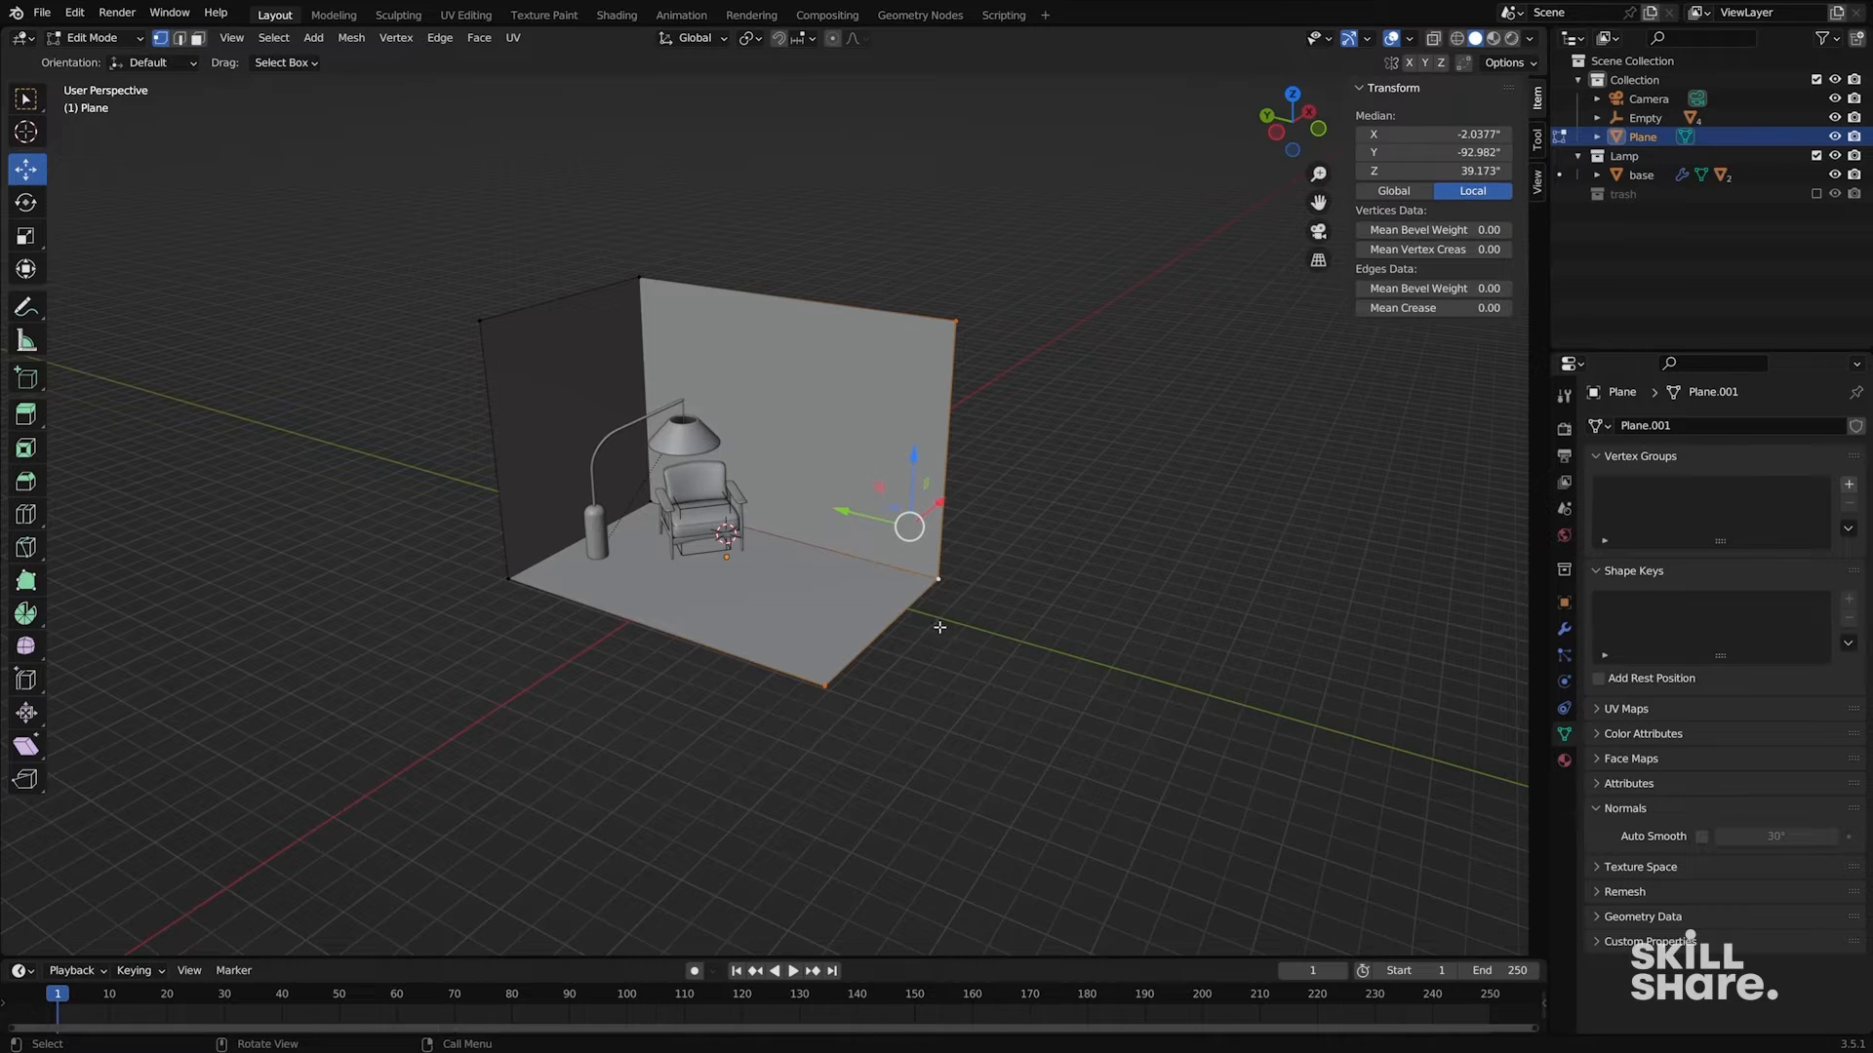
pyautogui.press('e')
pyautogui.press('y')
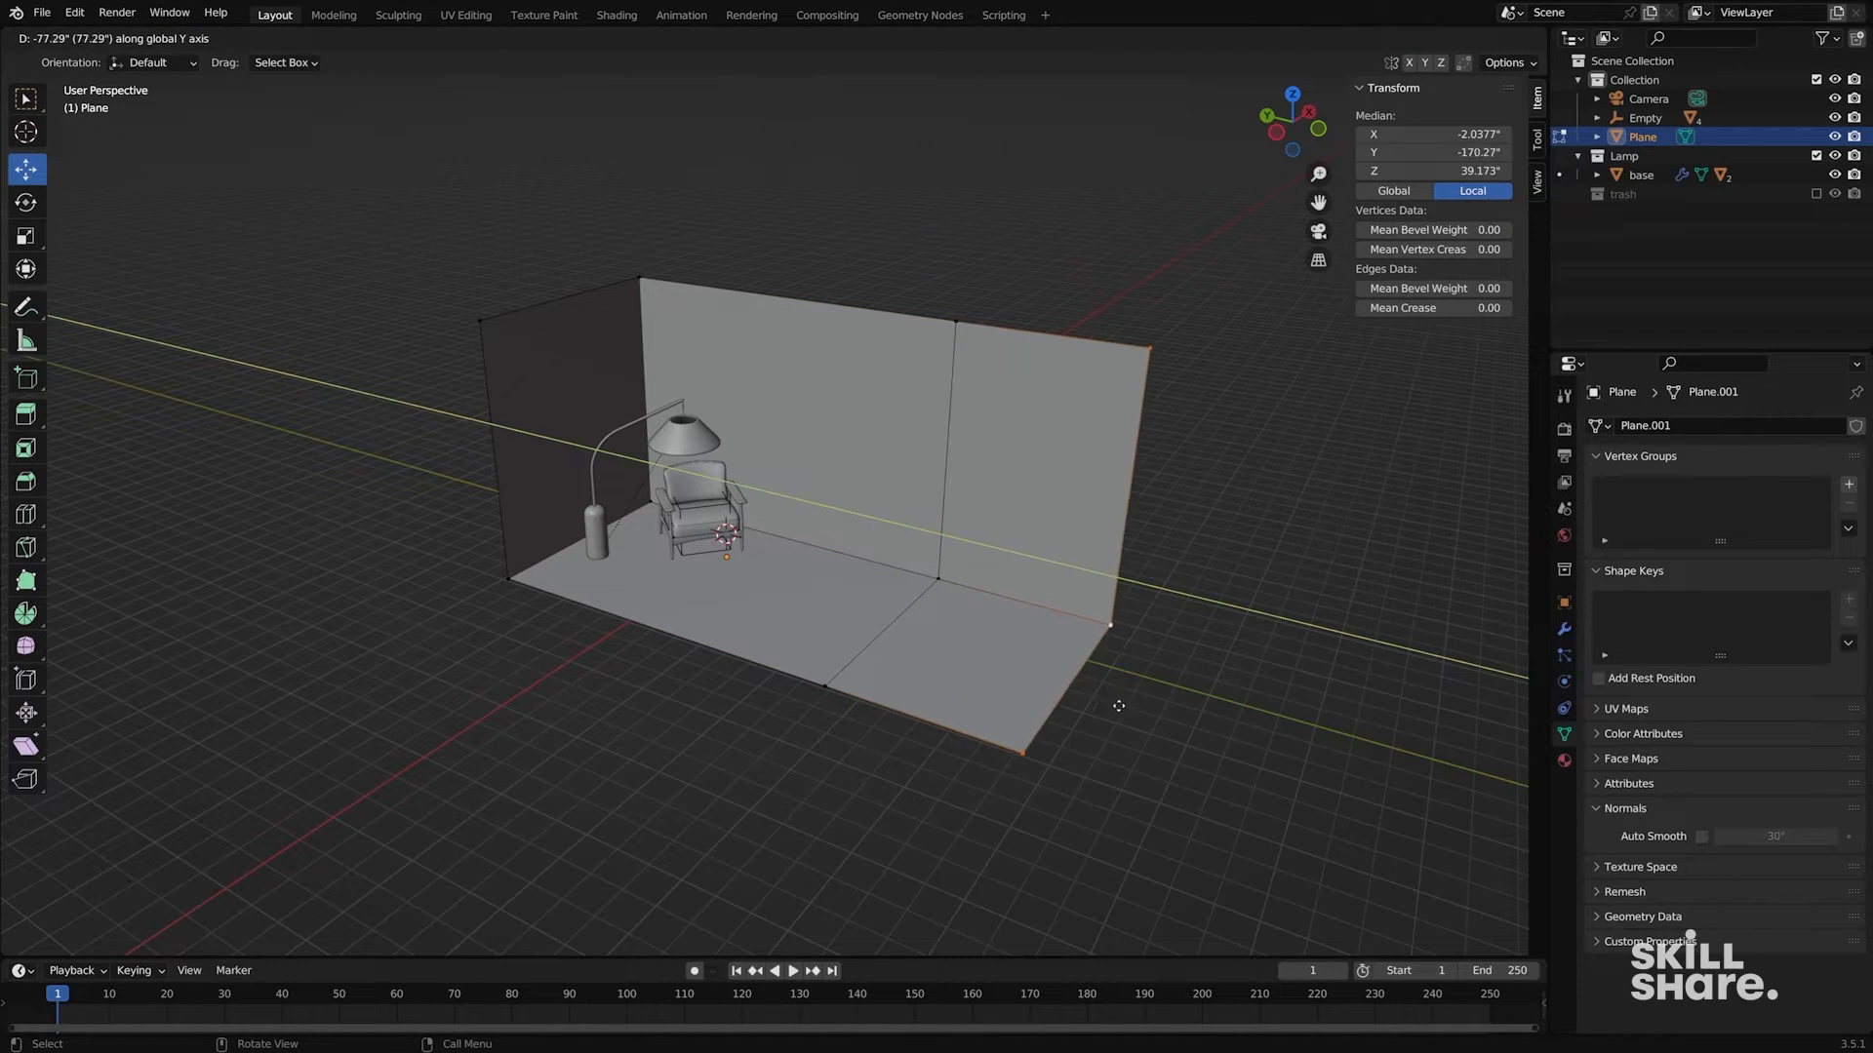
pyautogui.click(1166, 725)
# - Delete the newly extruded front face of the side wall, keeping the floor extension
pyautogui.press('3')
pyautogui.click(1064, 481)
pyautogui.press('x')
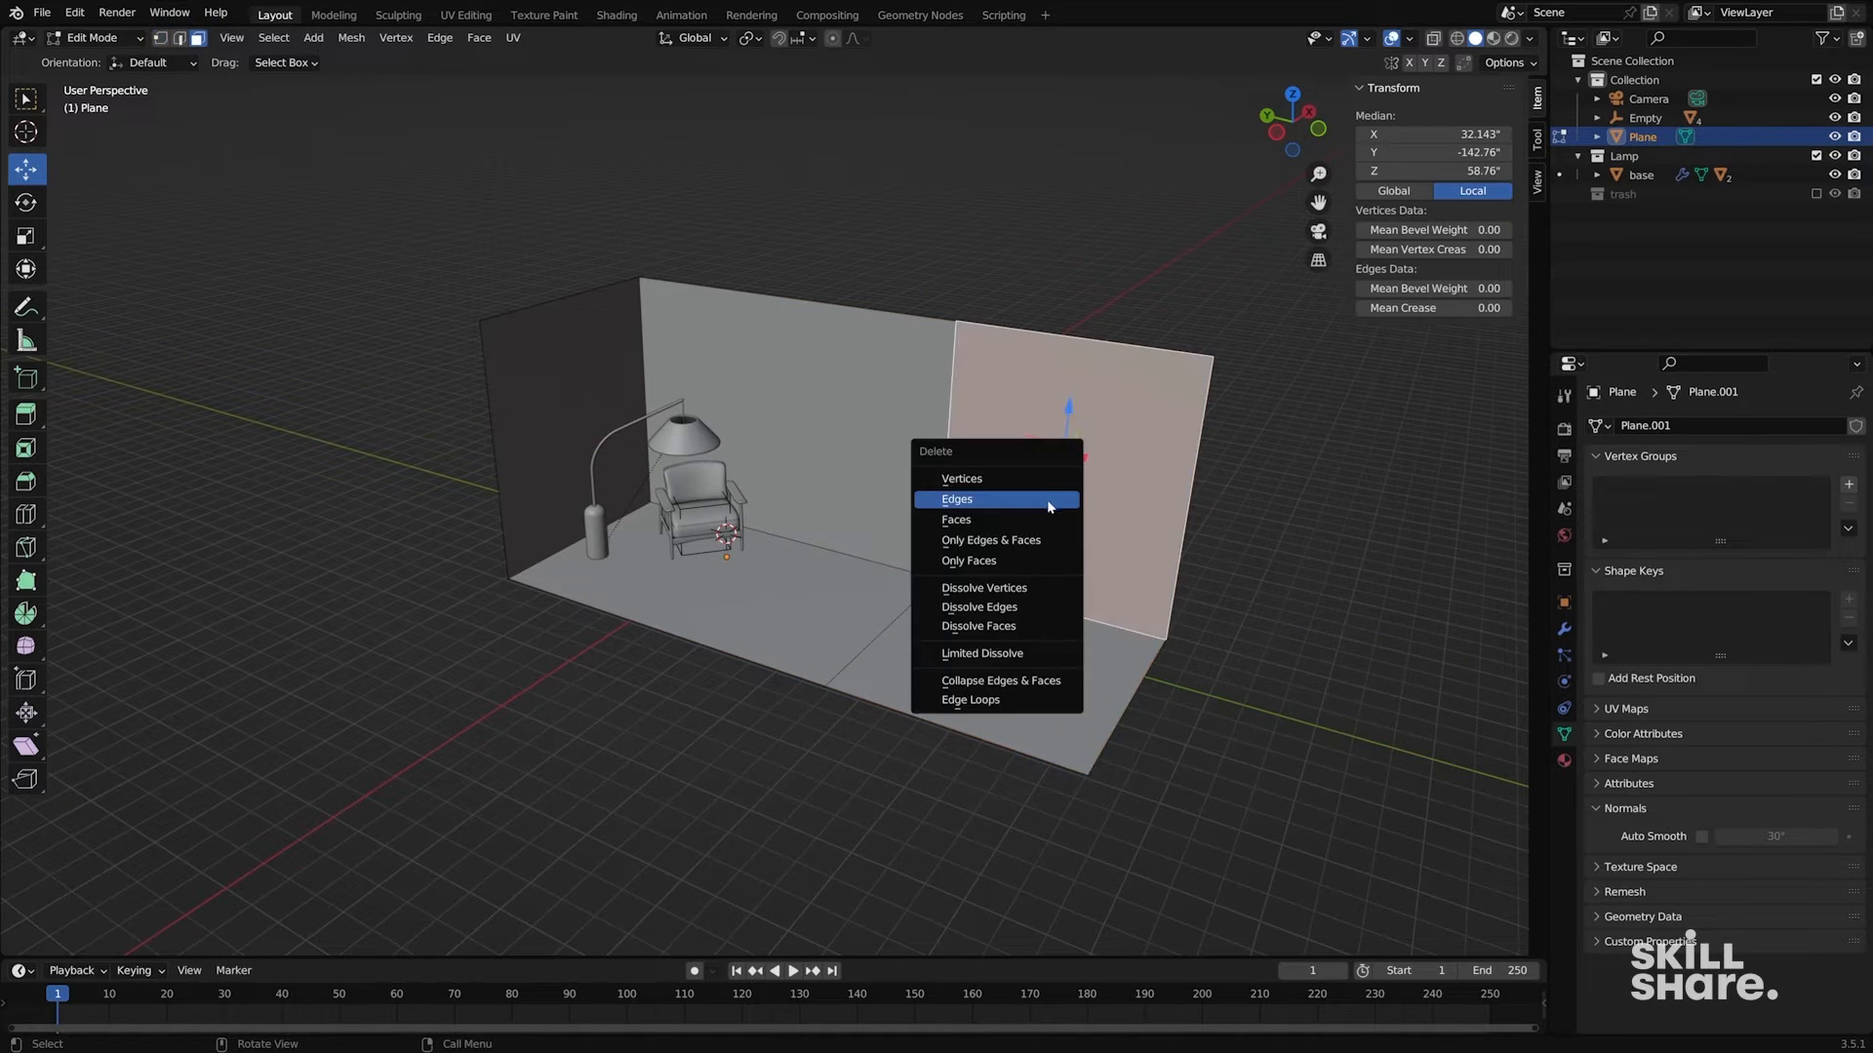
pyautogui.click(1052, 499)
pyautogui.hotkey('ctrl', 'z')
pyautogui.press('x')
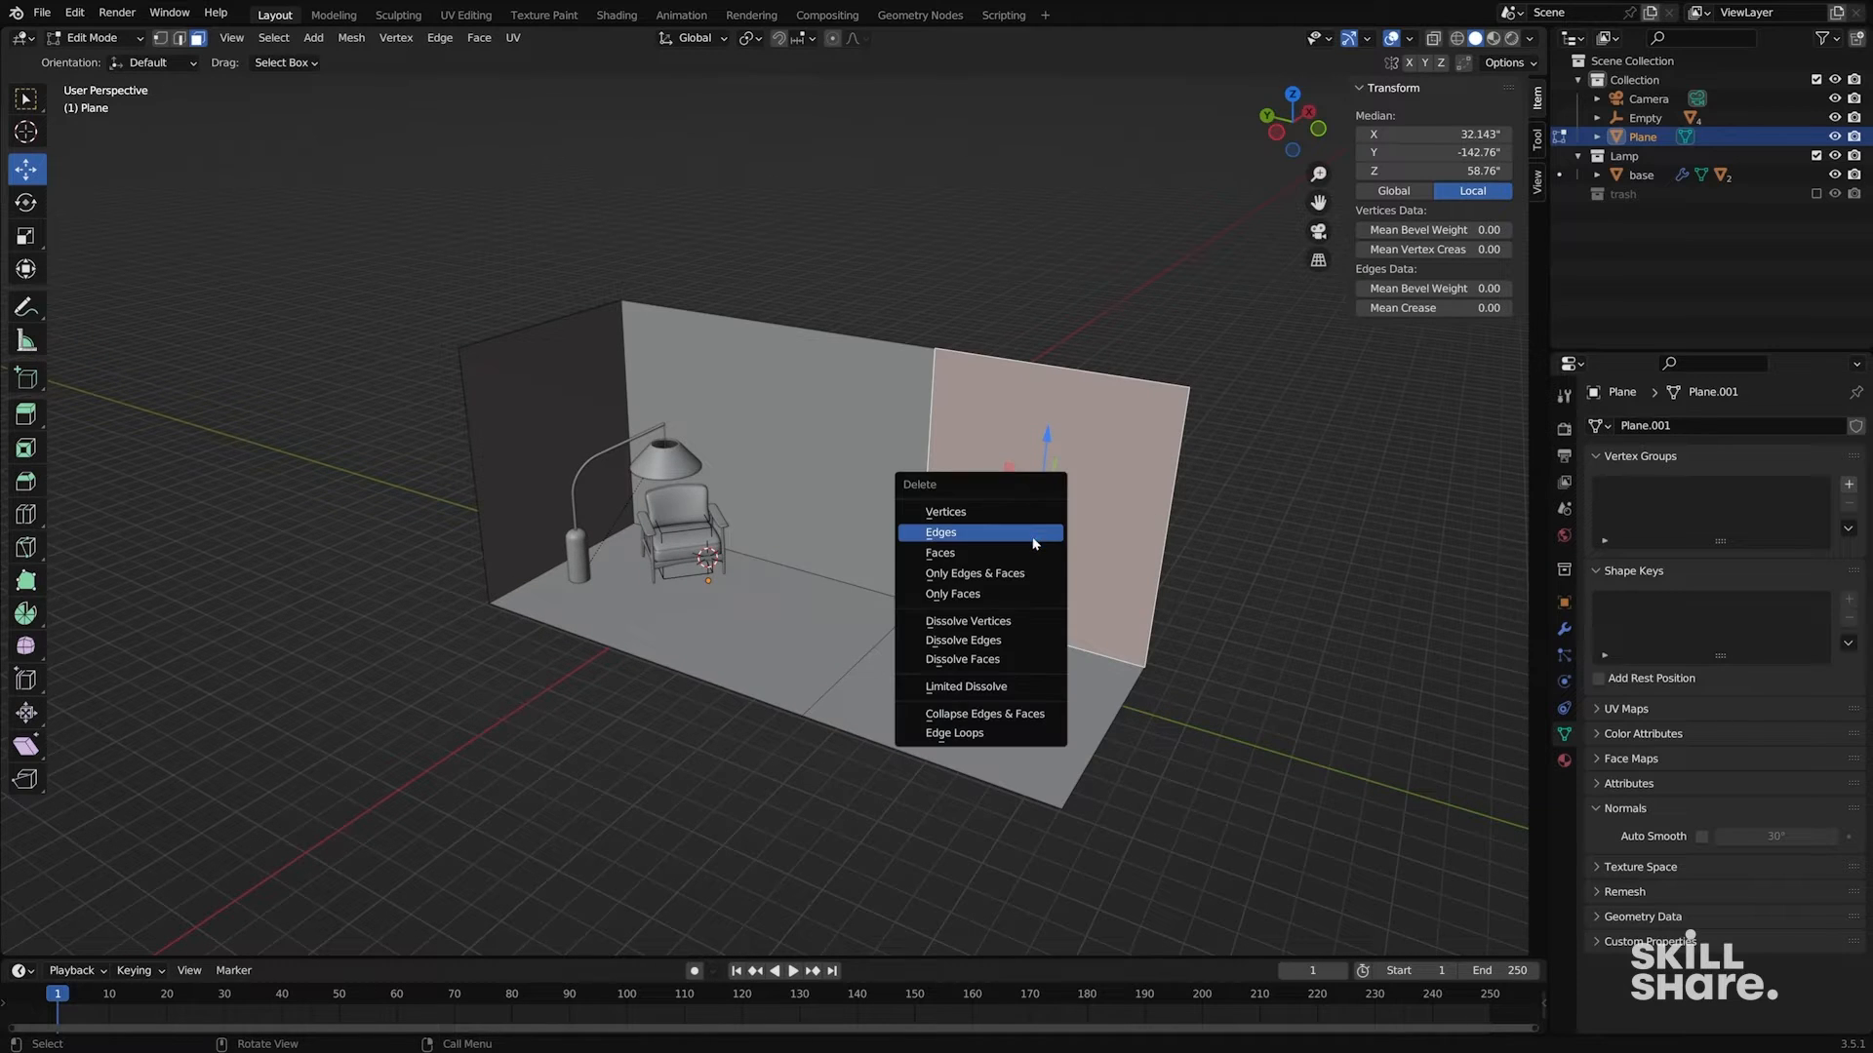
pyautogui.click(1035, 546)
# - Extrude the side wall's front vertical edge and the adjoining floor extension edge outward along X by about 88 in
pyautogui.click(980, 622)
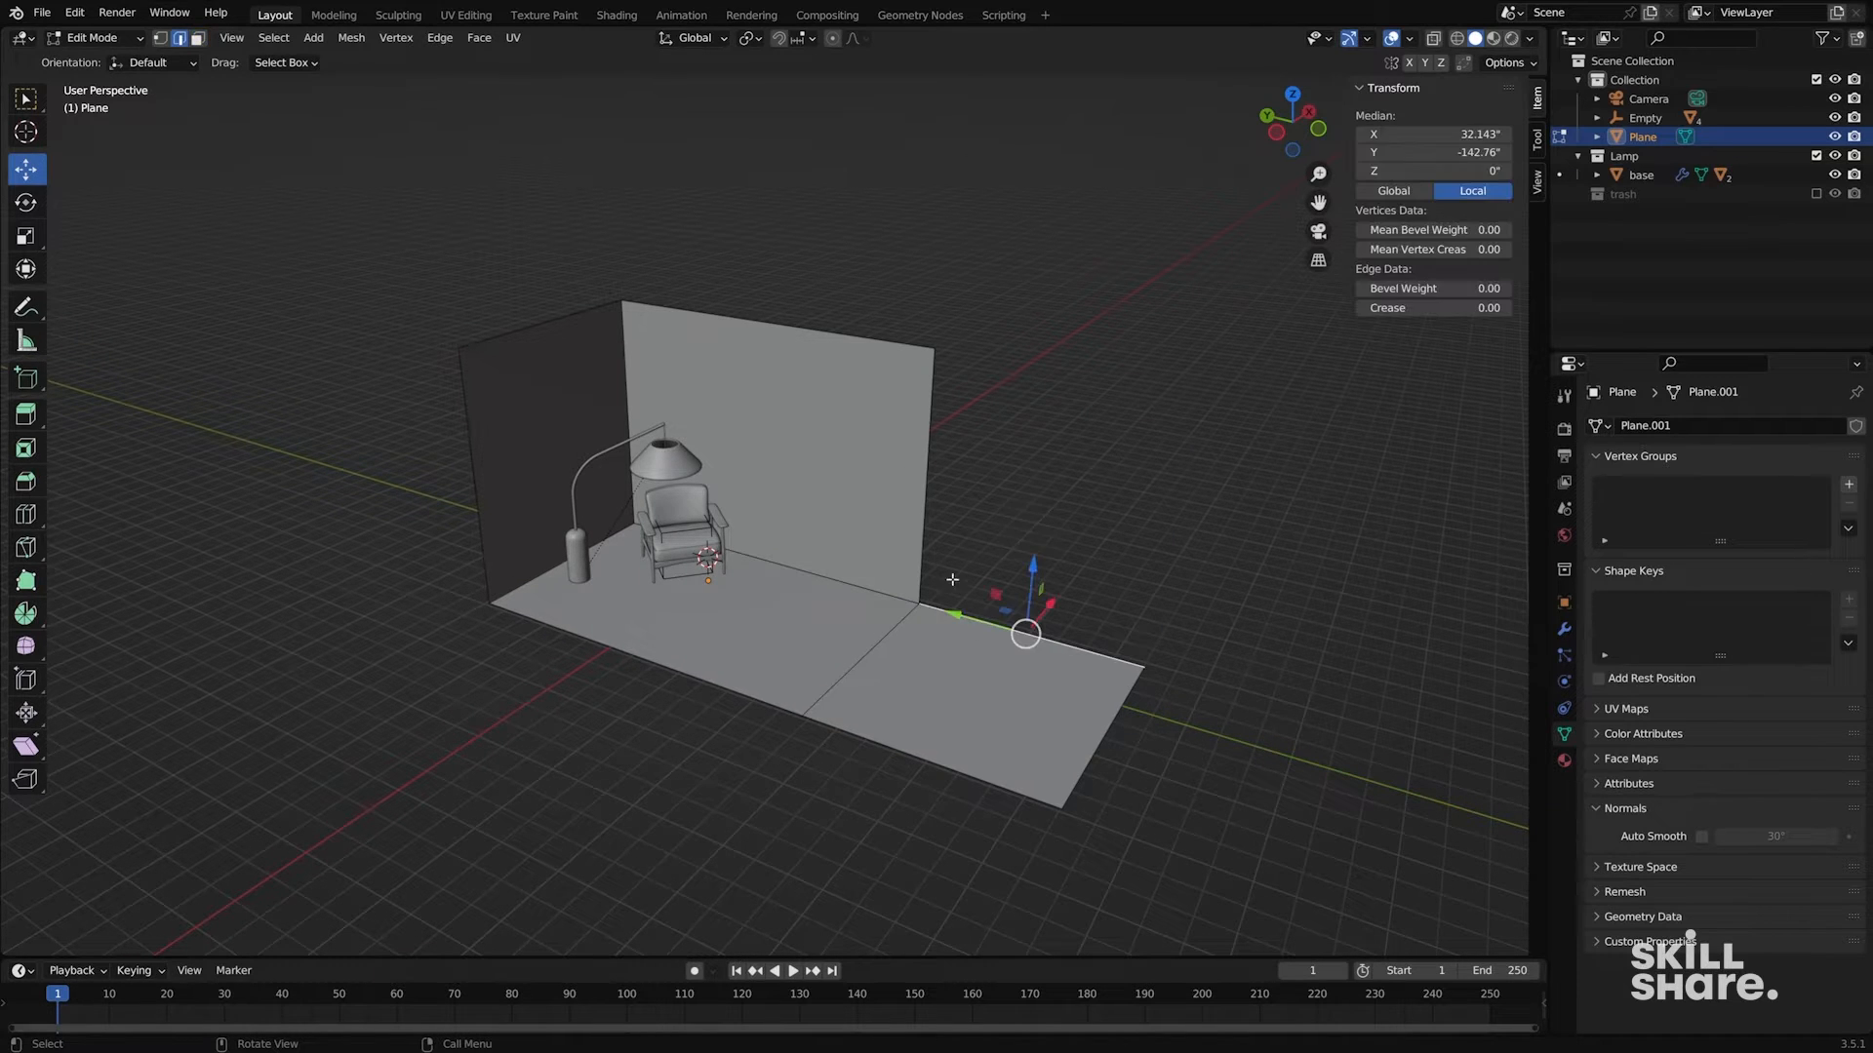
pyautogui.keyDown('shift'); pyautogui.click(924, 551); pyautogui.keyUp('shift')
pyautogui.keyDown('shift'); pyautogui.moveTo(932, 561); pyautogui.dragTo(847, 573, button='middle'); pyautogui.keyUp('shift')
pyautogui.press('e')
pyautogui.press('x')
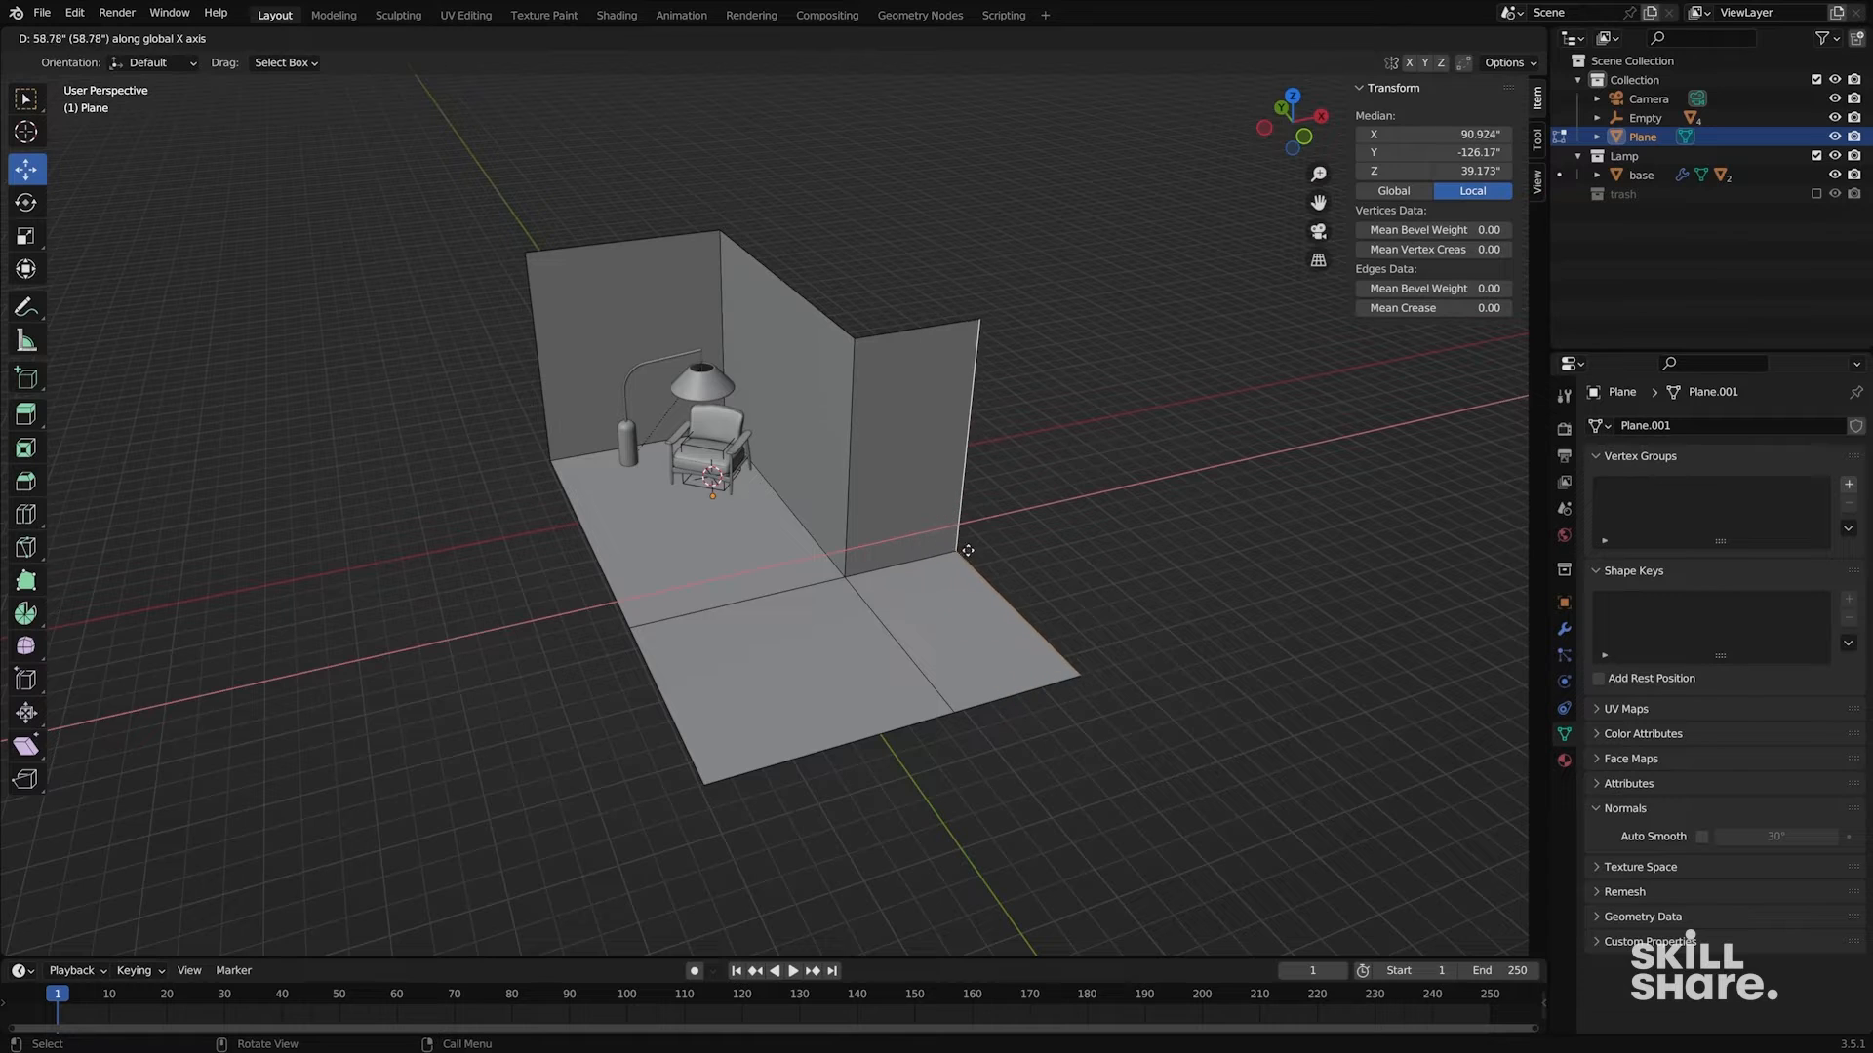
pyautogui.click(1024, 564)
# - Extrude the room's opposite open edges, on the lamp side, about 78 in outward along X and leave Edit Mode
pyautogui.keyDown('alt'); pyautogui.click(617, 576); pyautogui.keyUp('alt')
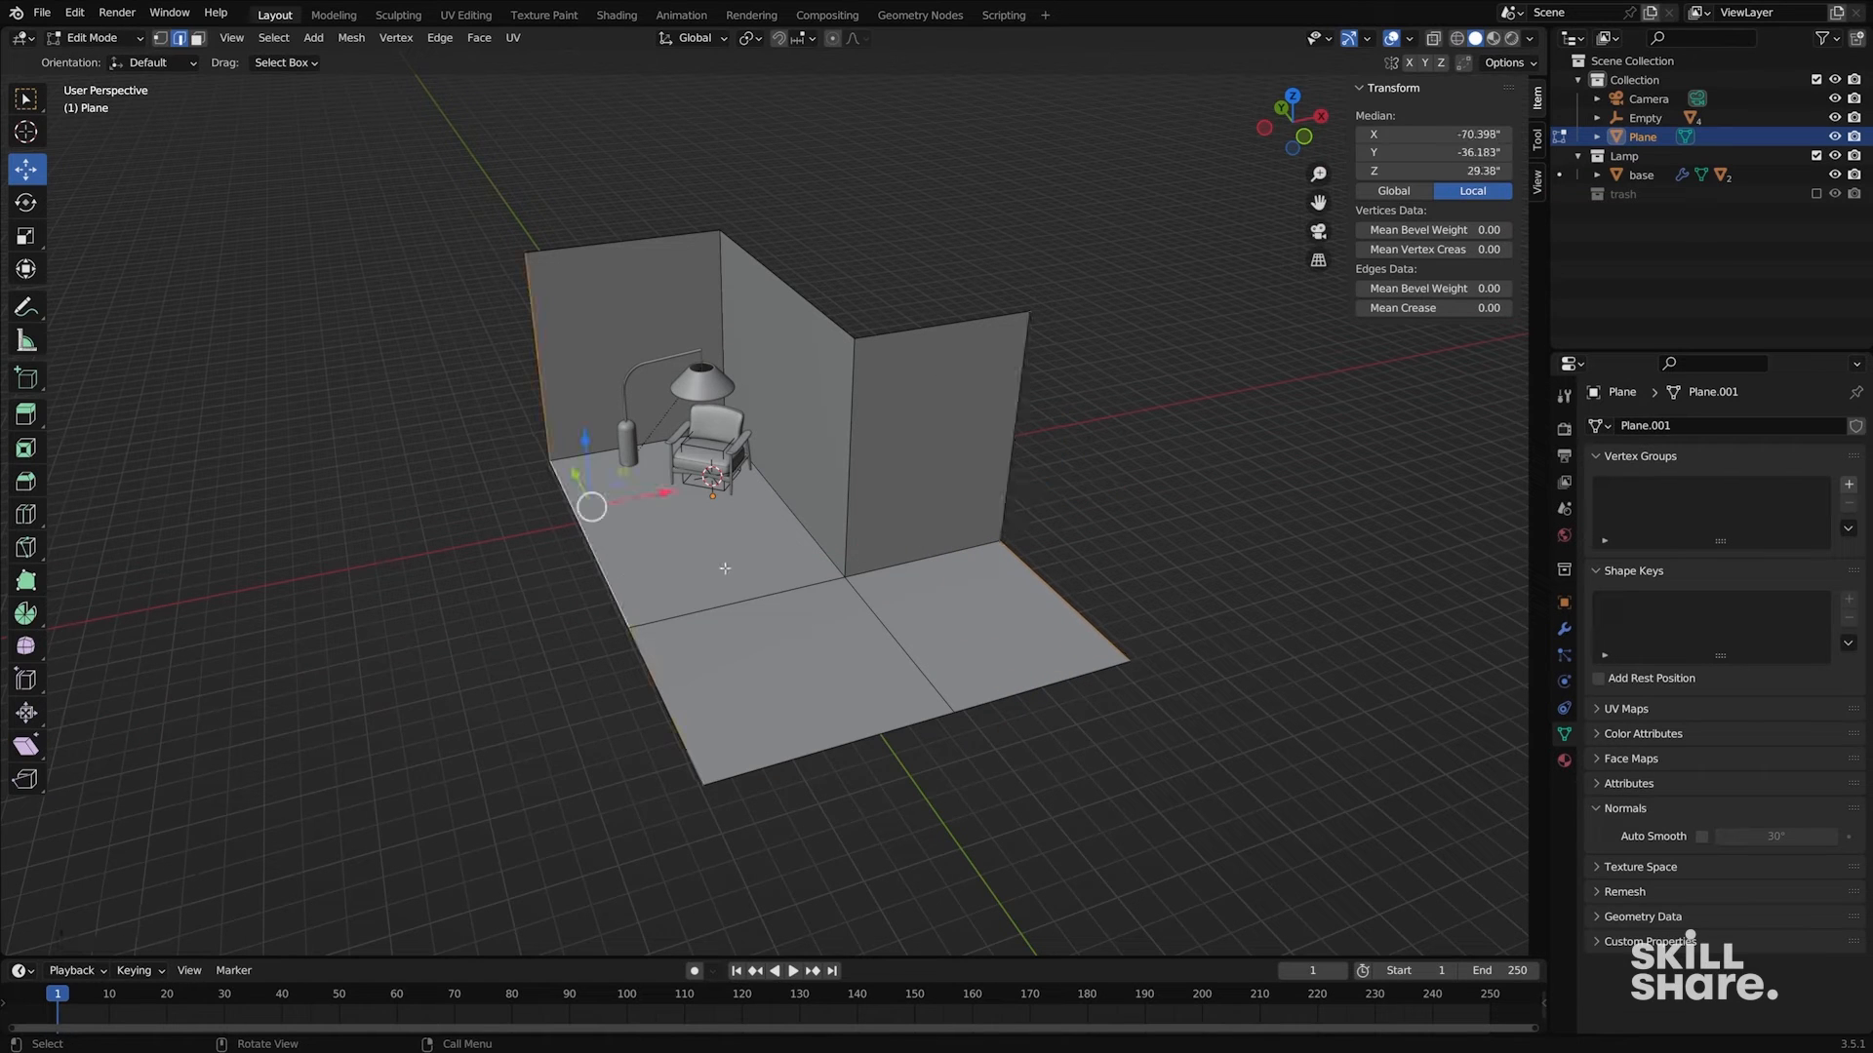
pyautogui.press('e')
pyautogui.press('x')
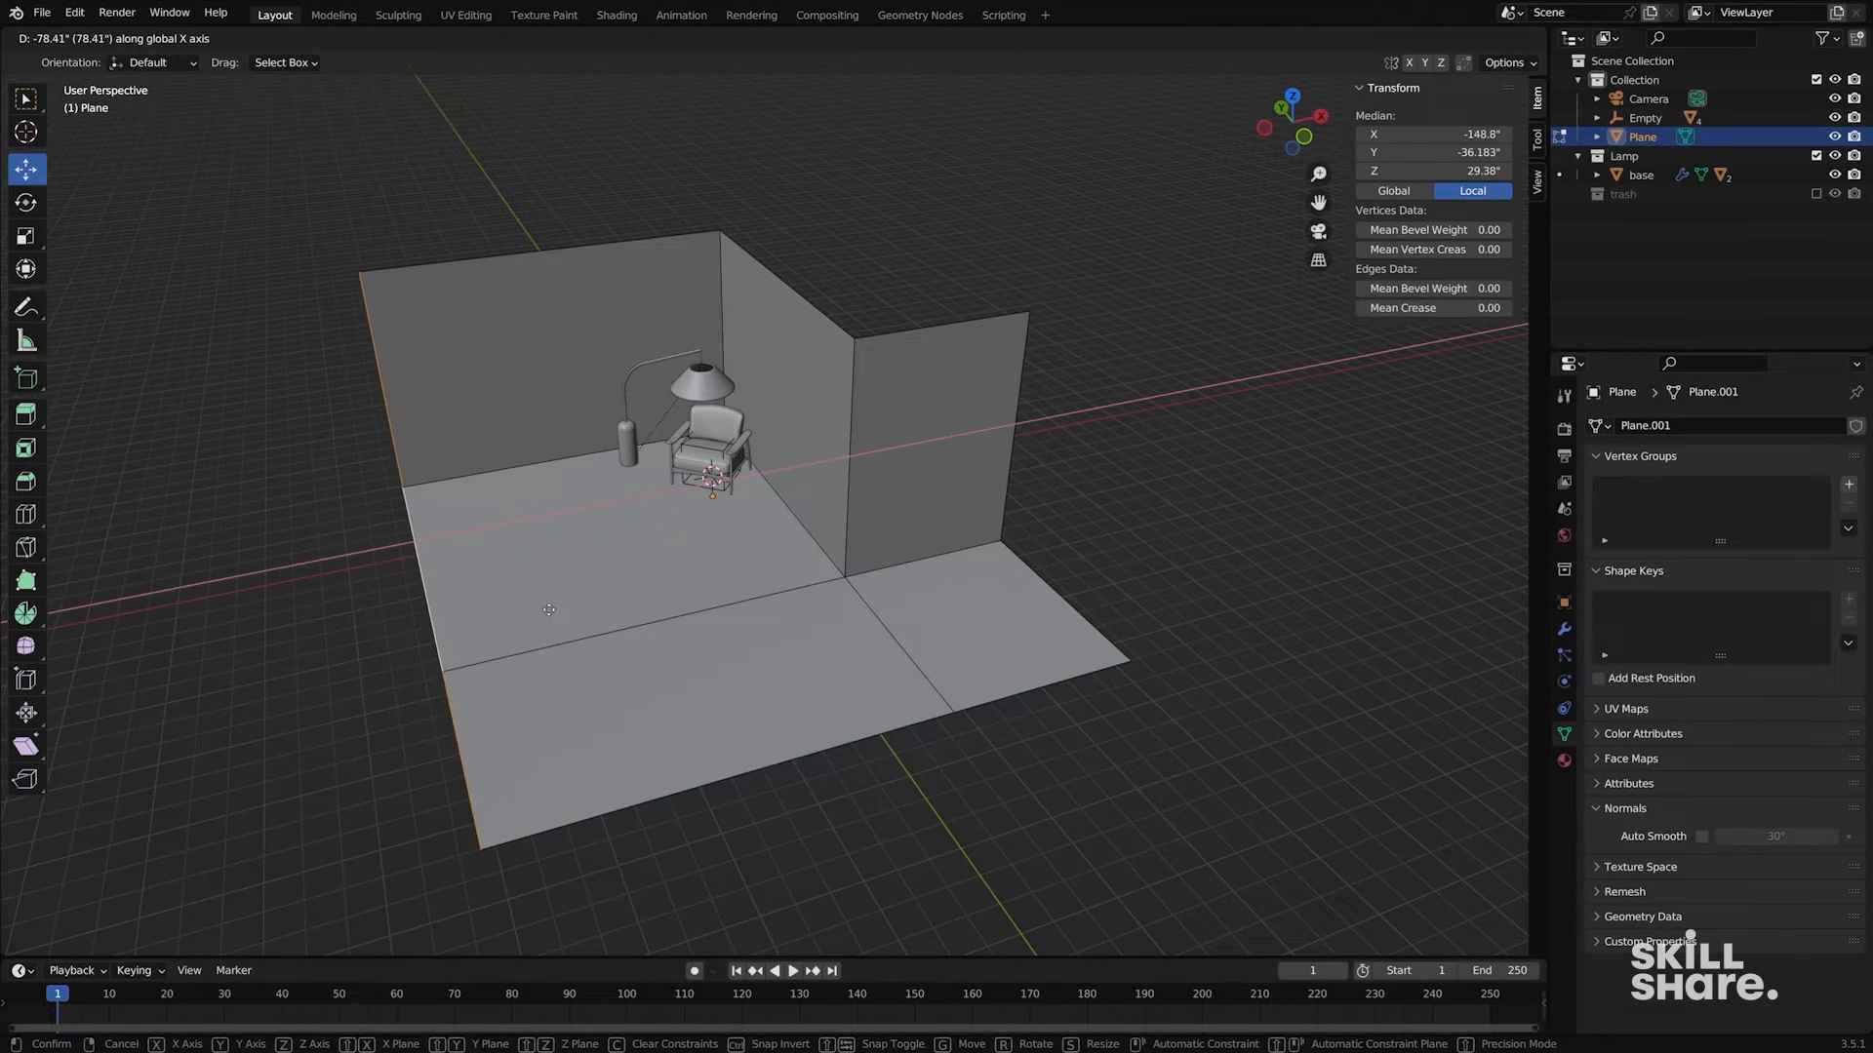
pyautogui.click(549, 610)
pyautogui.press('Tab')
# - Return to the camera view and split the 3D viewport vertically into two side-by-side views
pyautogui.moveTo(326, 518); pyautogui.dragTo(746, 586, button='middle')
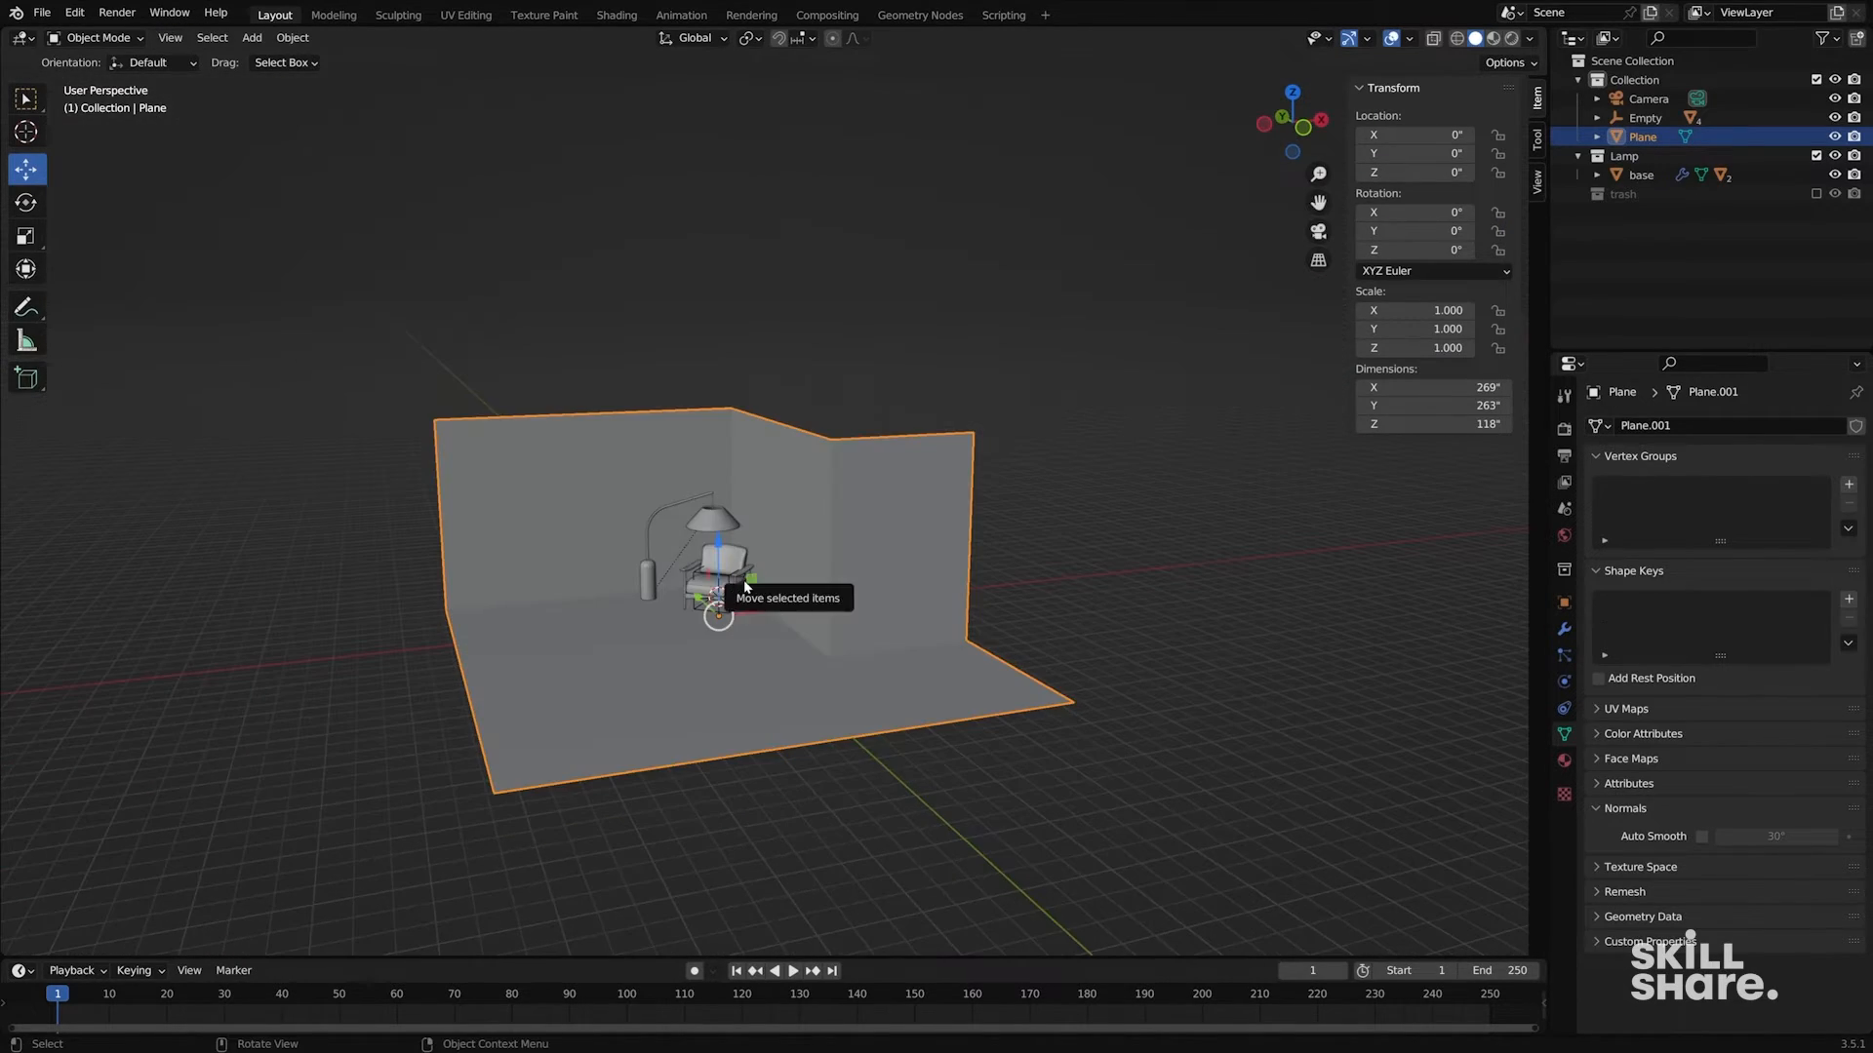
pyautogui.press('KP_0')
pyautogui.keyDown('shift'); pyautogui.moveTo(1202, 445); pyautogui.dragTo(1137, 458, button='middle'); pyautogui.keyUp('shift')
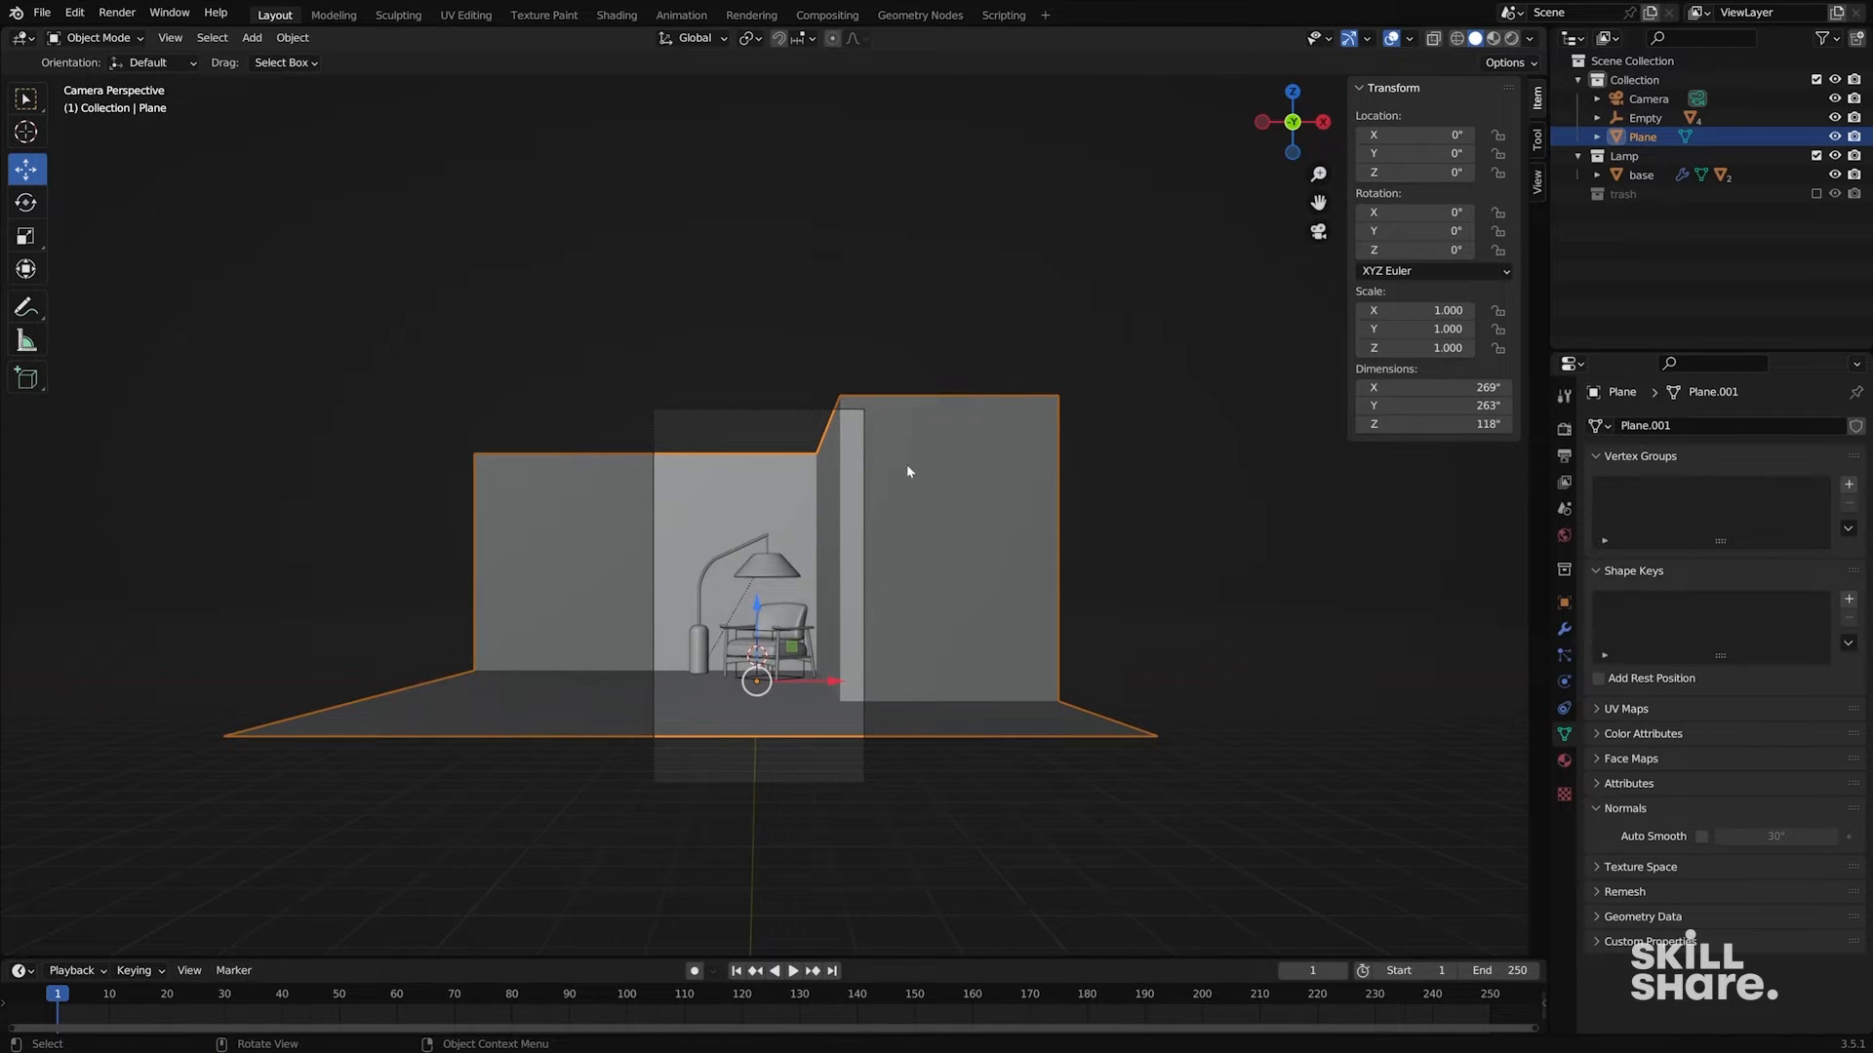
pyautogui.scroll(2, 893, 493)
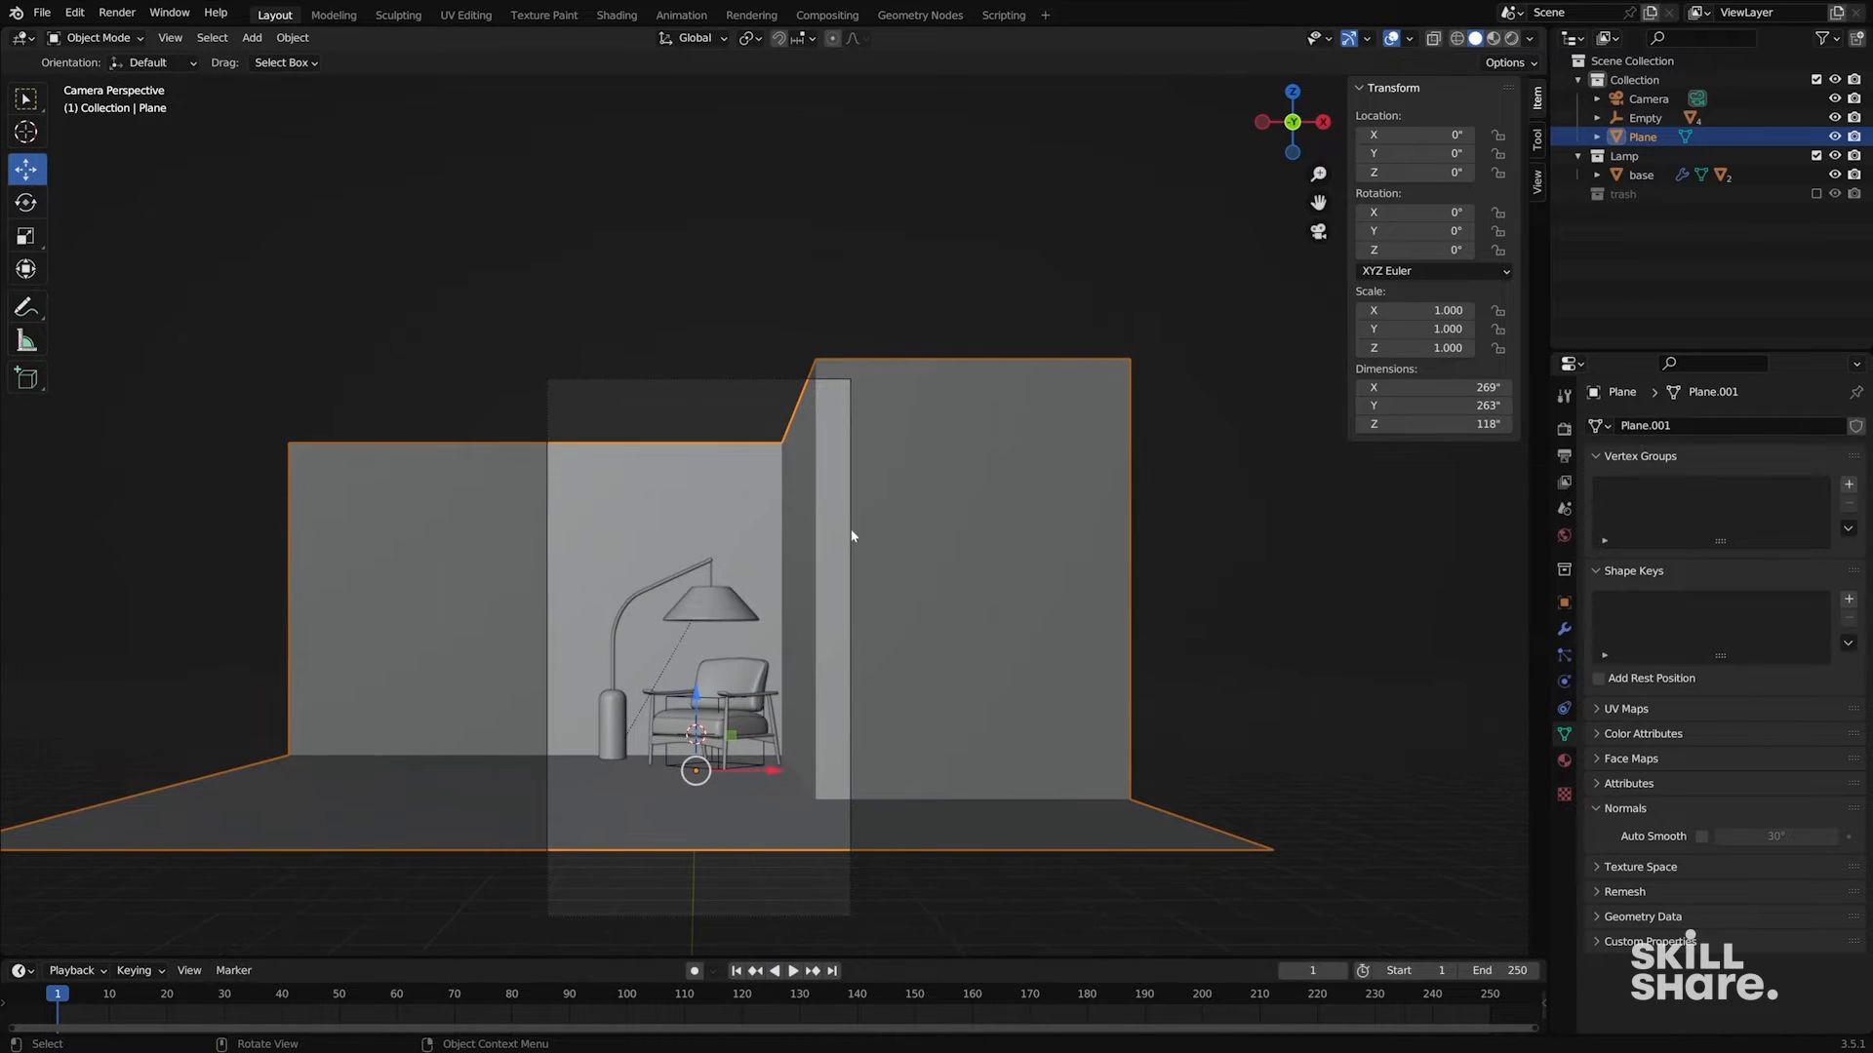
pyautogui.scroll(2, 885, 547)
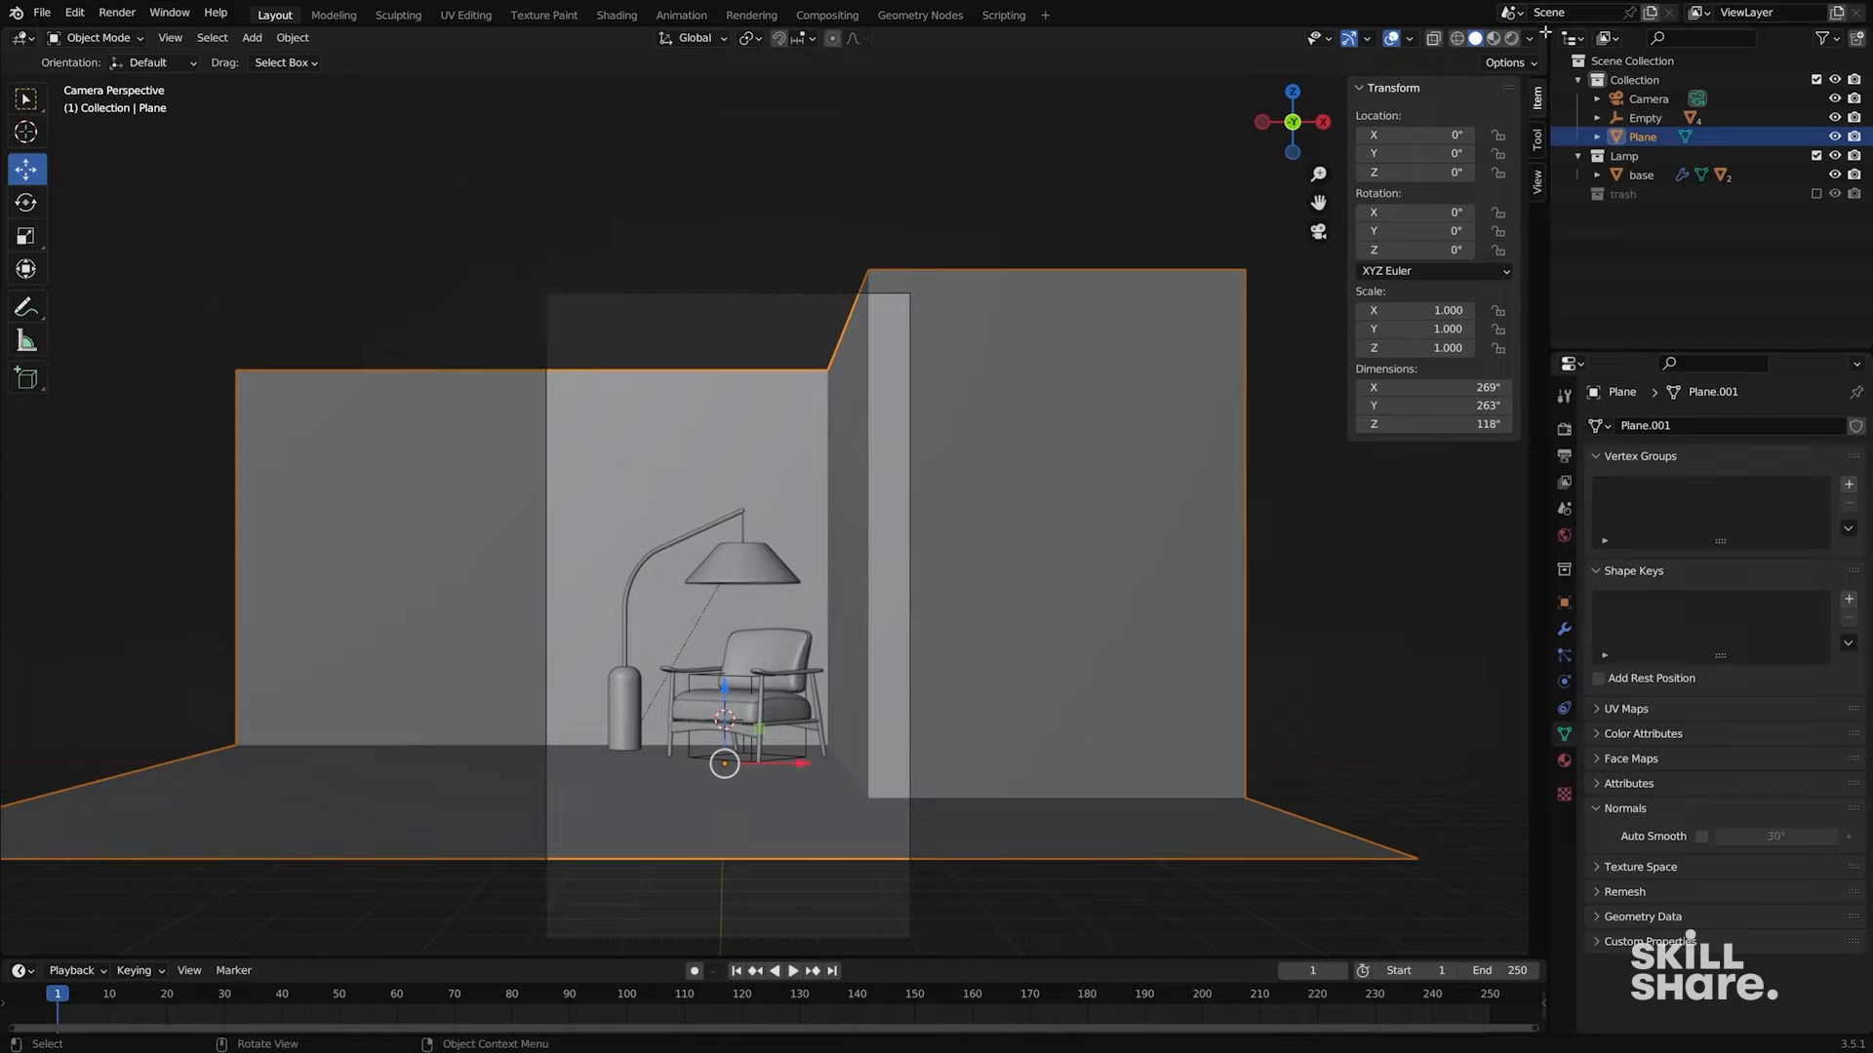
pyautogui.rightClick(1550, 267)
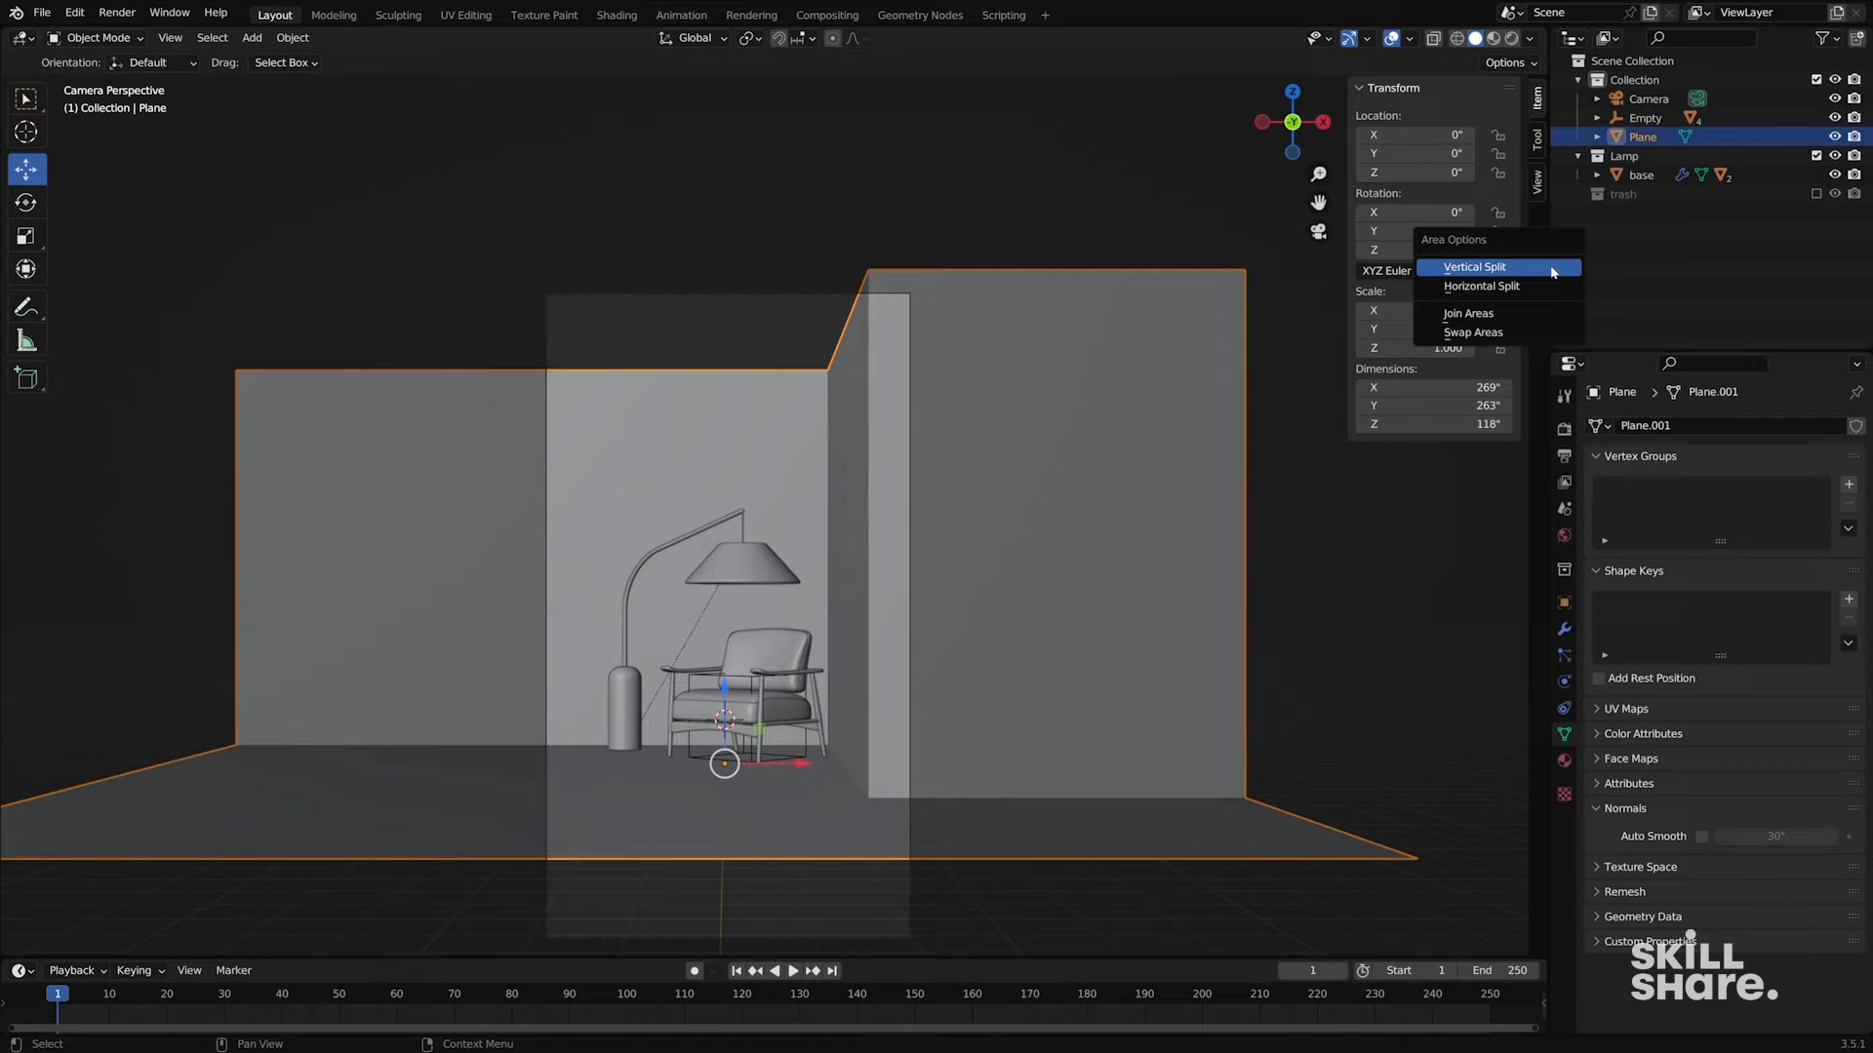
pyautogui.click(1551, 269)
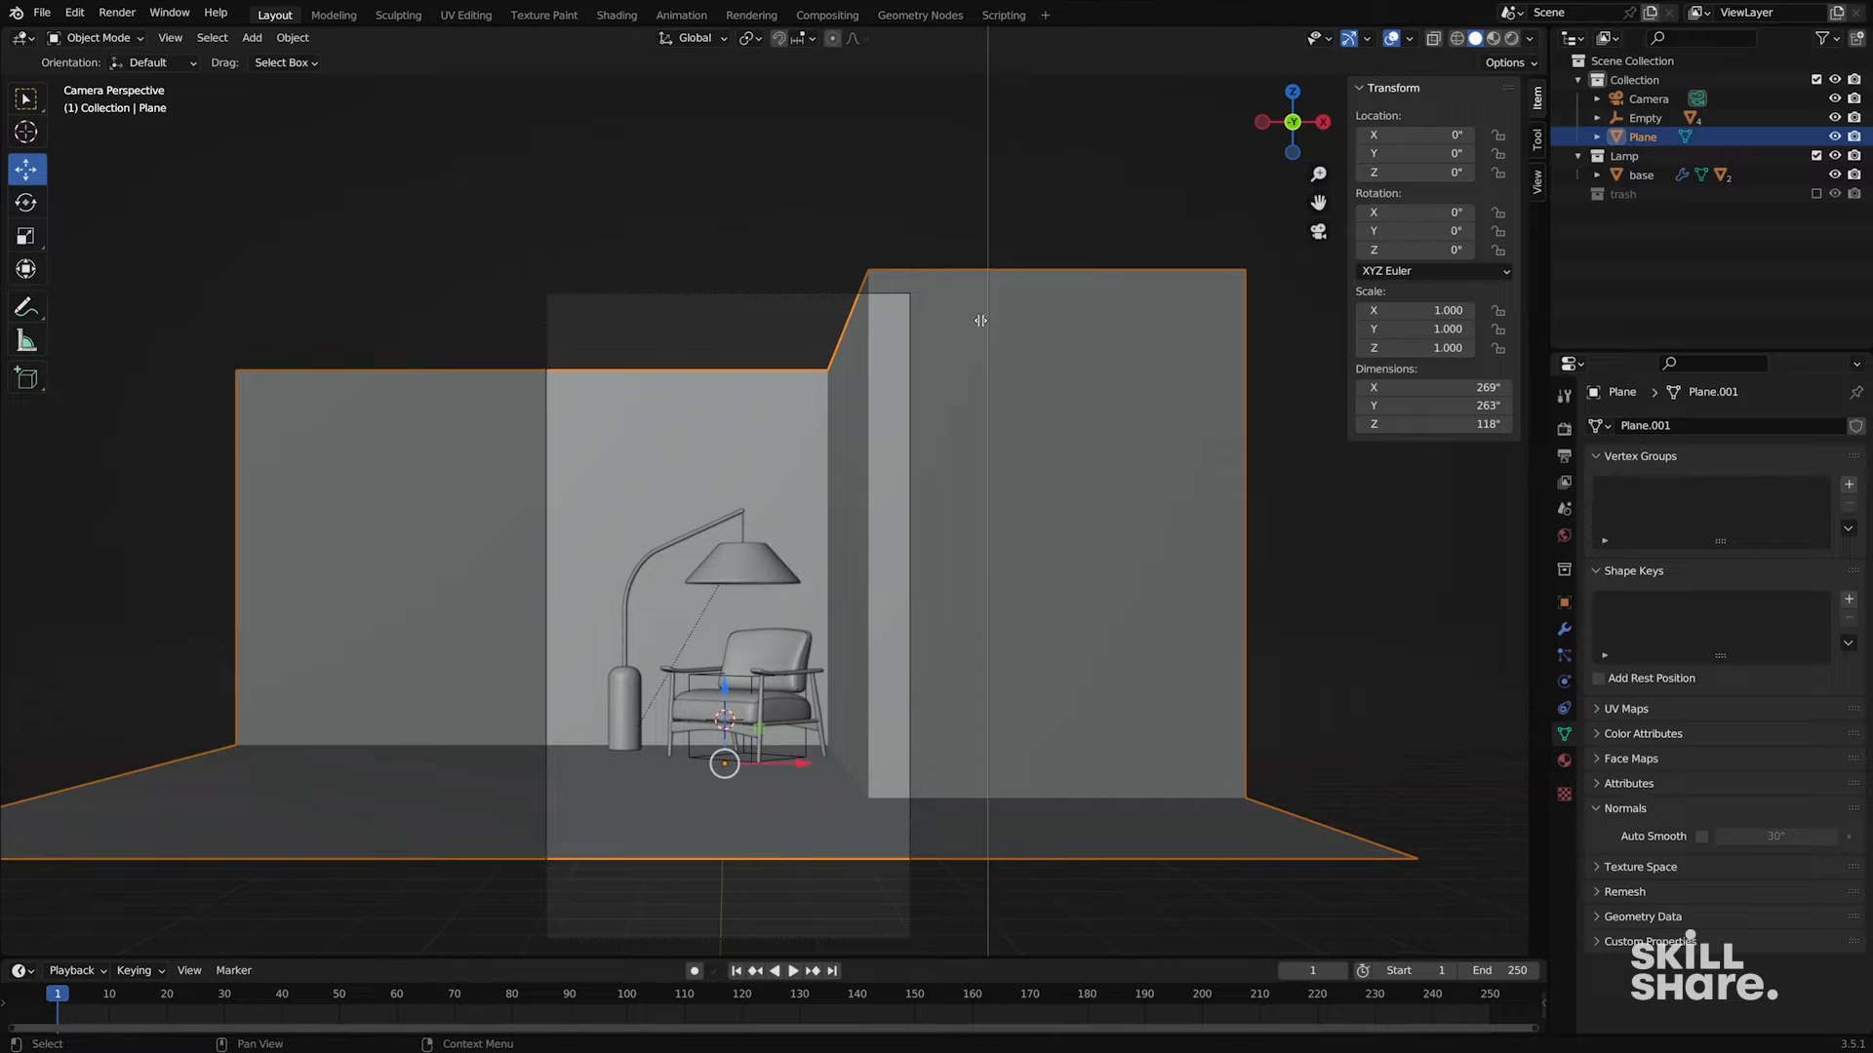
pyautogui.click(893, 324)
pyautogui.moveTo(892, 325); pyautogui.dragTo(854, 334)
# - Hide the transform sidebar in both viewports and enlarge the camera frame in each
pyautogui.scroll(2, 1133, 478)
pyautogui.press('n')
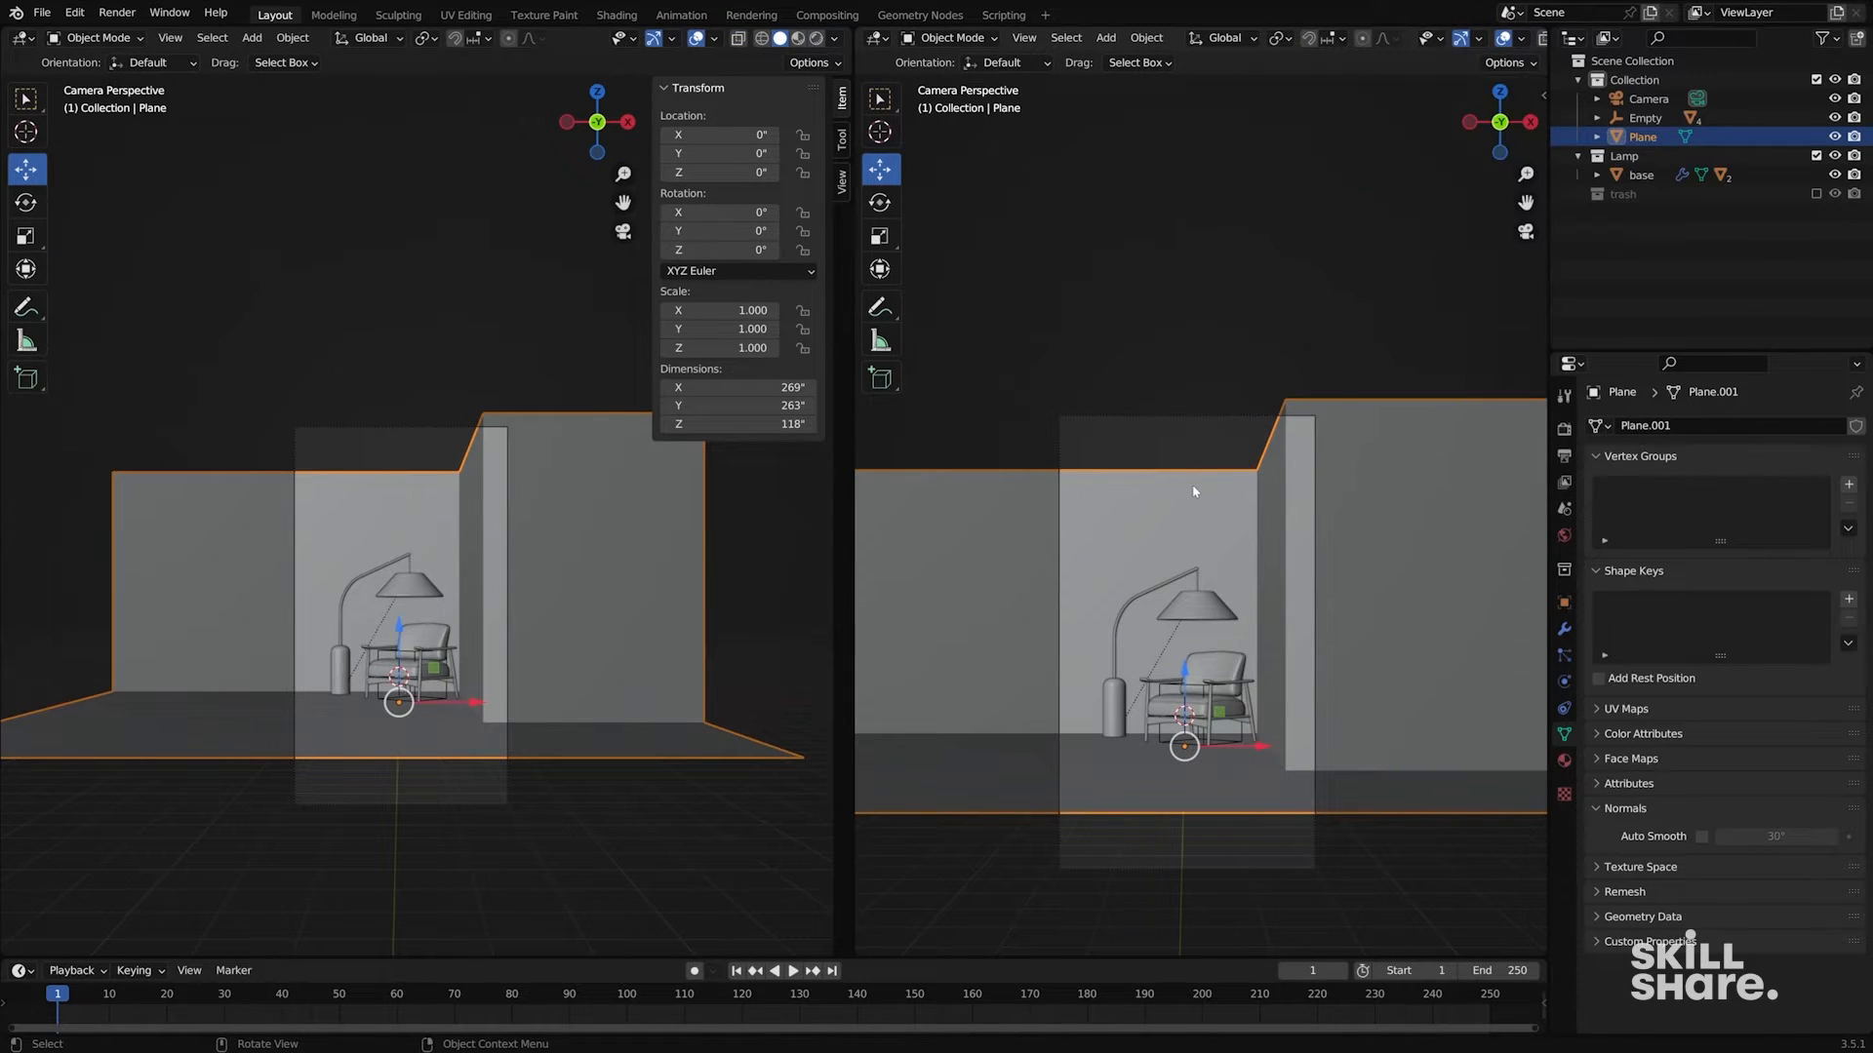
pyautogui.press('n')
pyautogui.keyDown('shift'); pyautogui.moveTo(587, 535); pyautogui.dragTo(587, 522, button='middle'); pyautogui.keyUp('shift')
pyautogui.scroll(5, 587, 523)
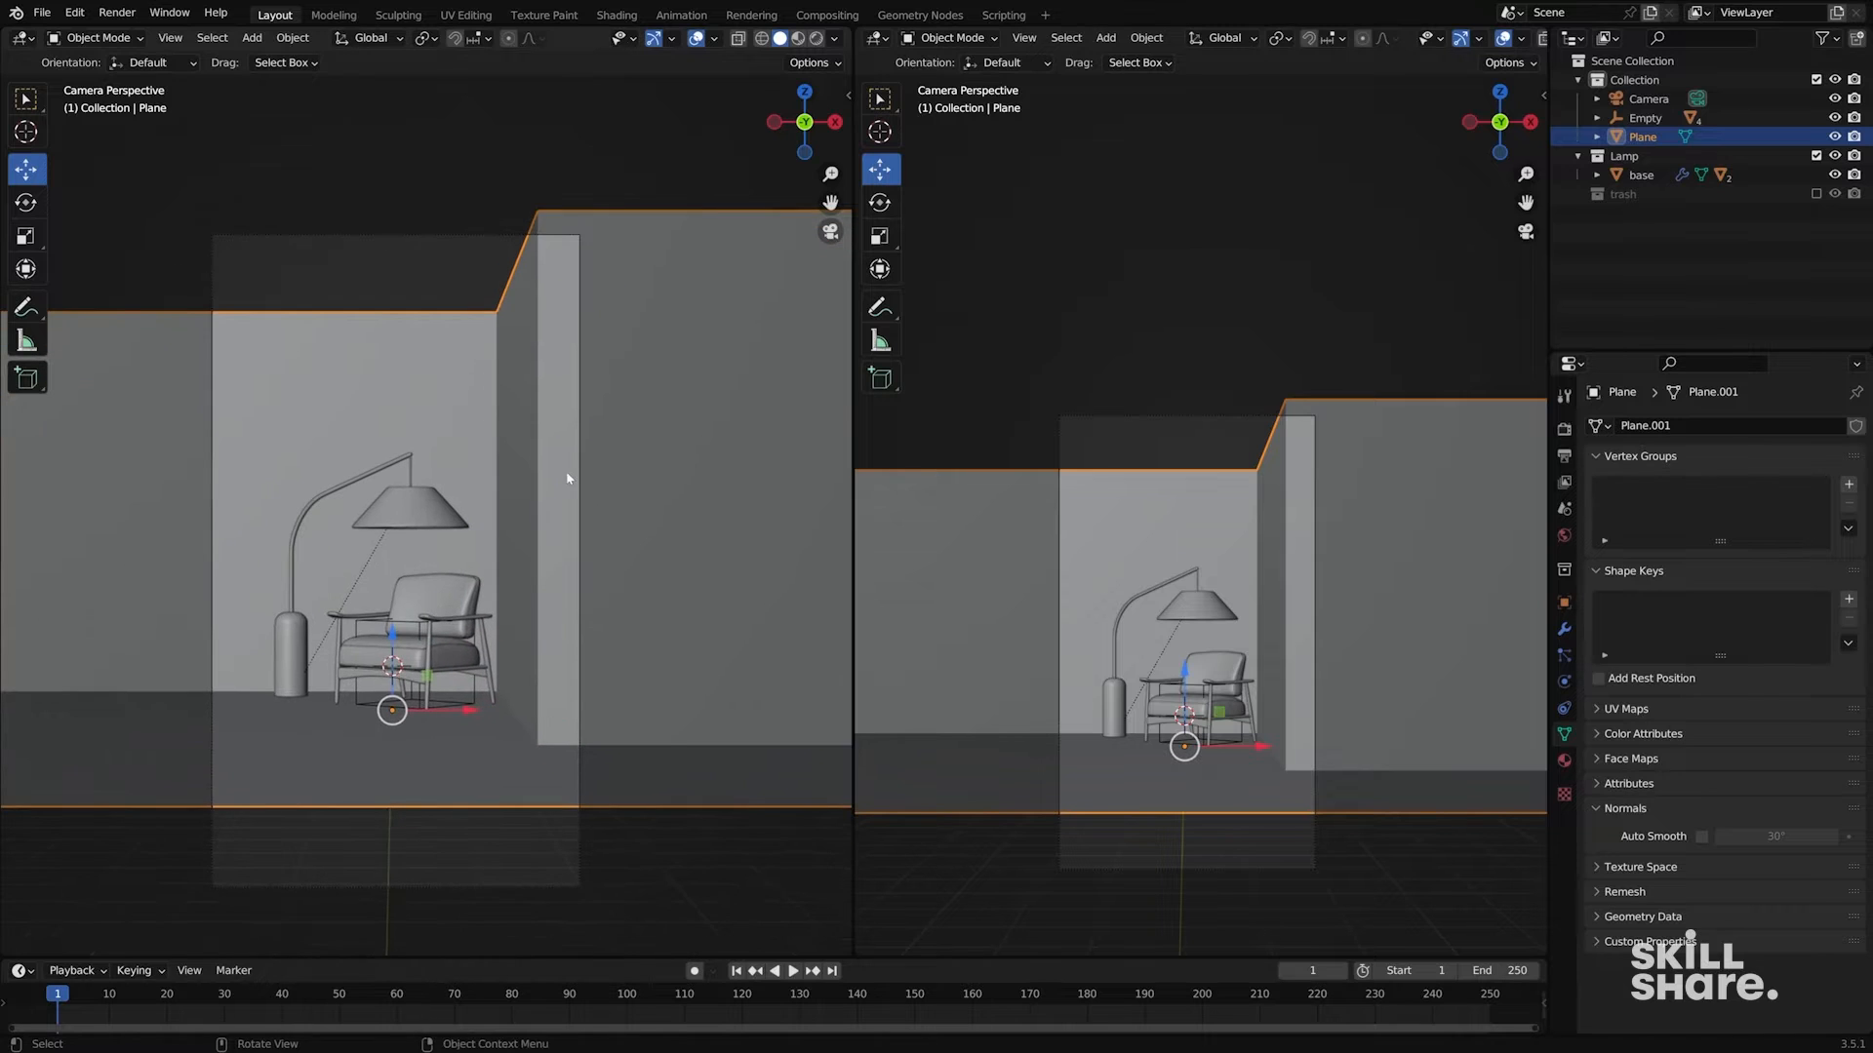
pyautogui.keyDown('shift'); pyautogui.moveTo(610, 443); pyautogui.dragTo(624, 444, button='middle'); pyautogui.keyUp('shift')
pyautogui.scroll(4, 1317, 546)
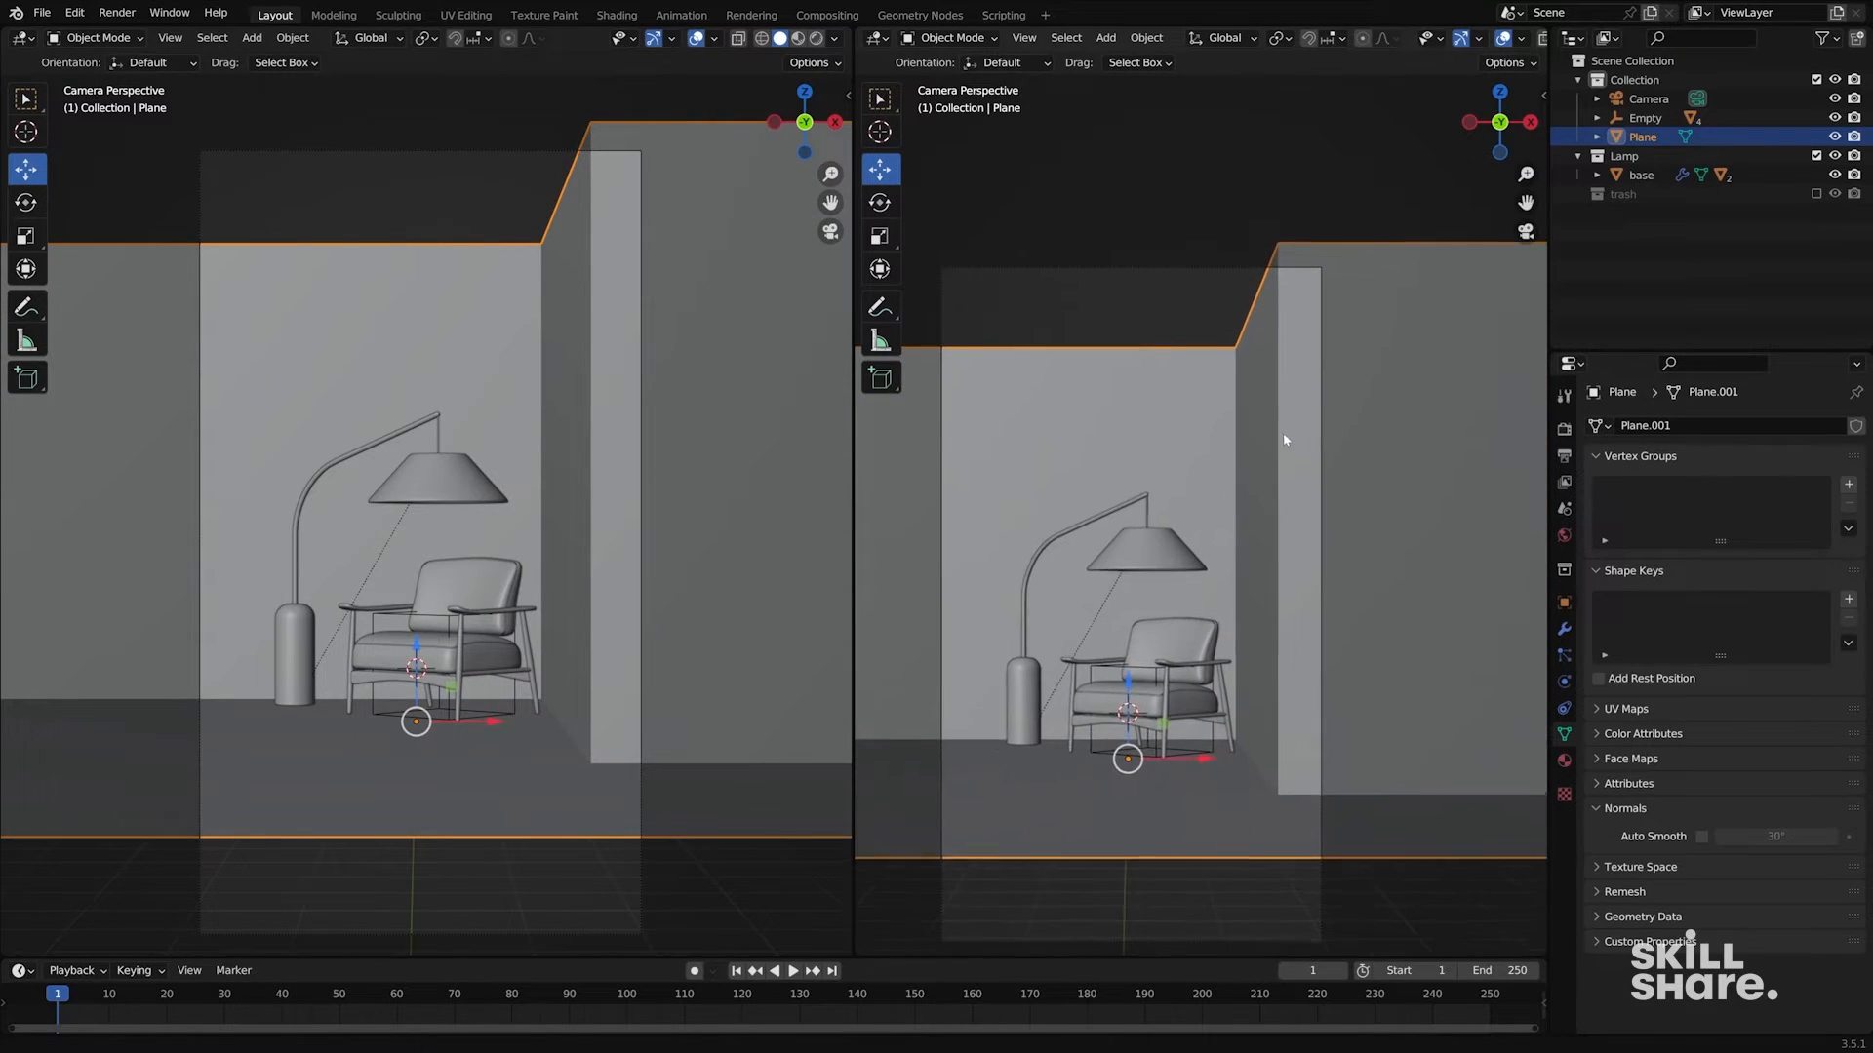
pyautogui.scroll(3, 1283, 439)
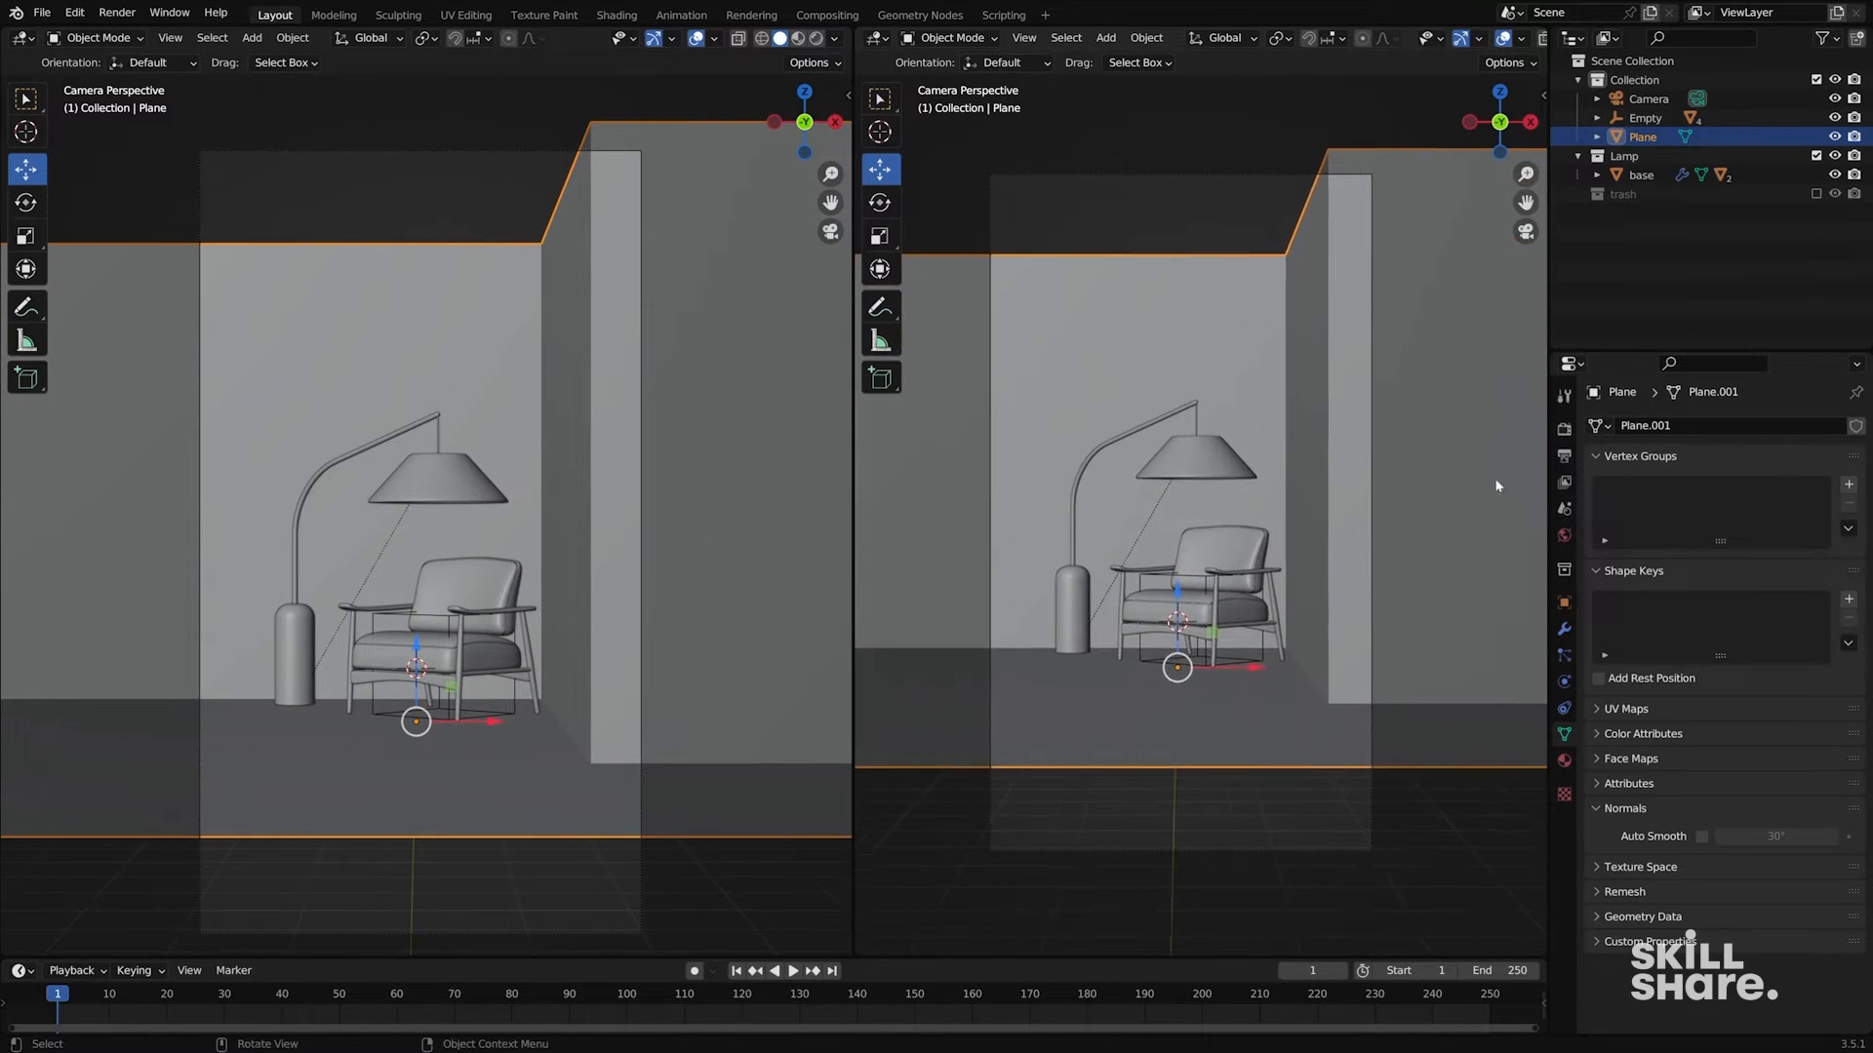
# - Open the render settings and switch the second viewport to Rendered shading
pyautogui.click(1563, 428)
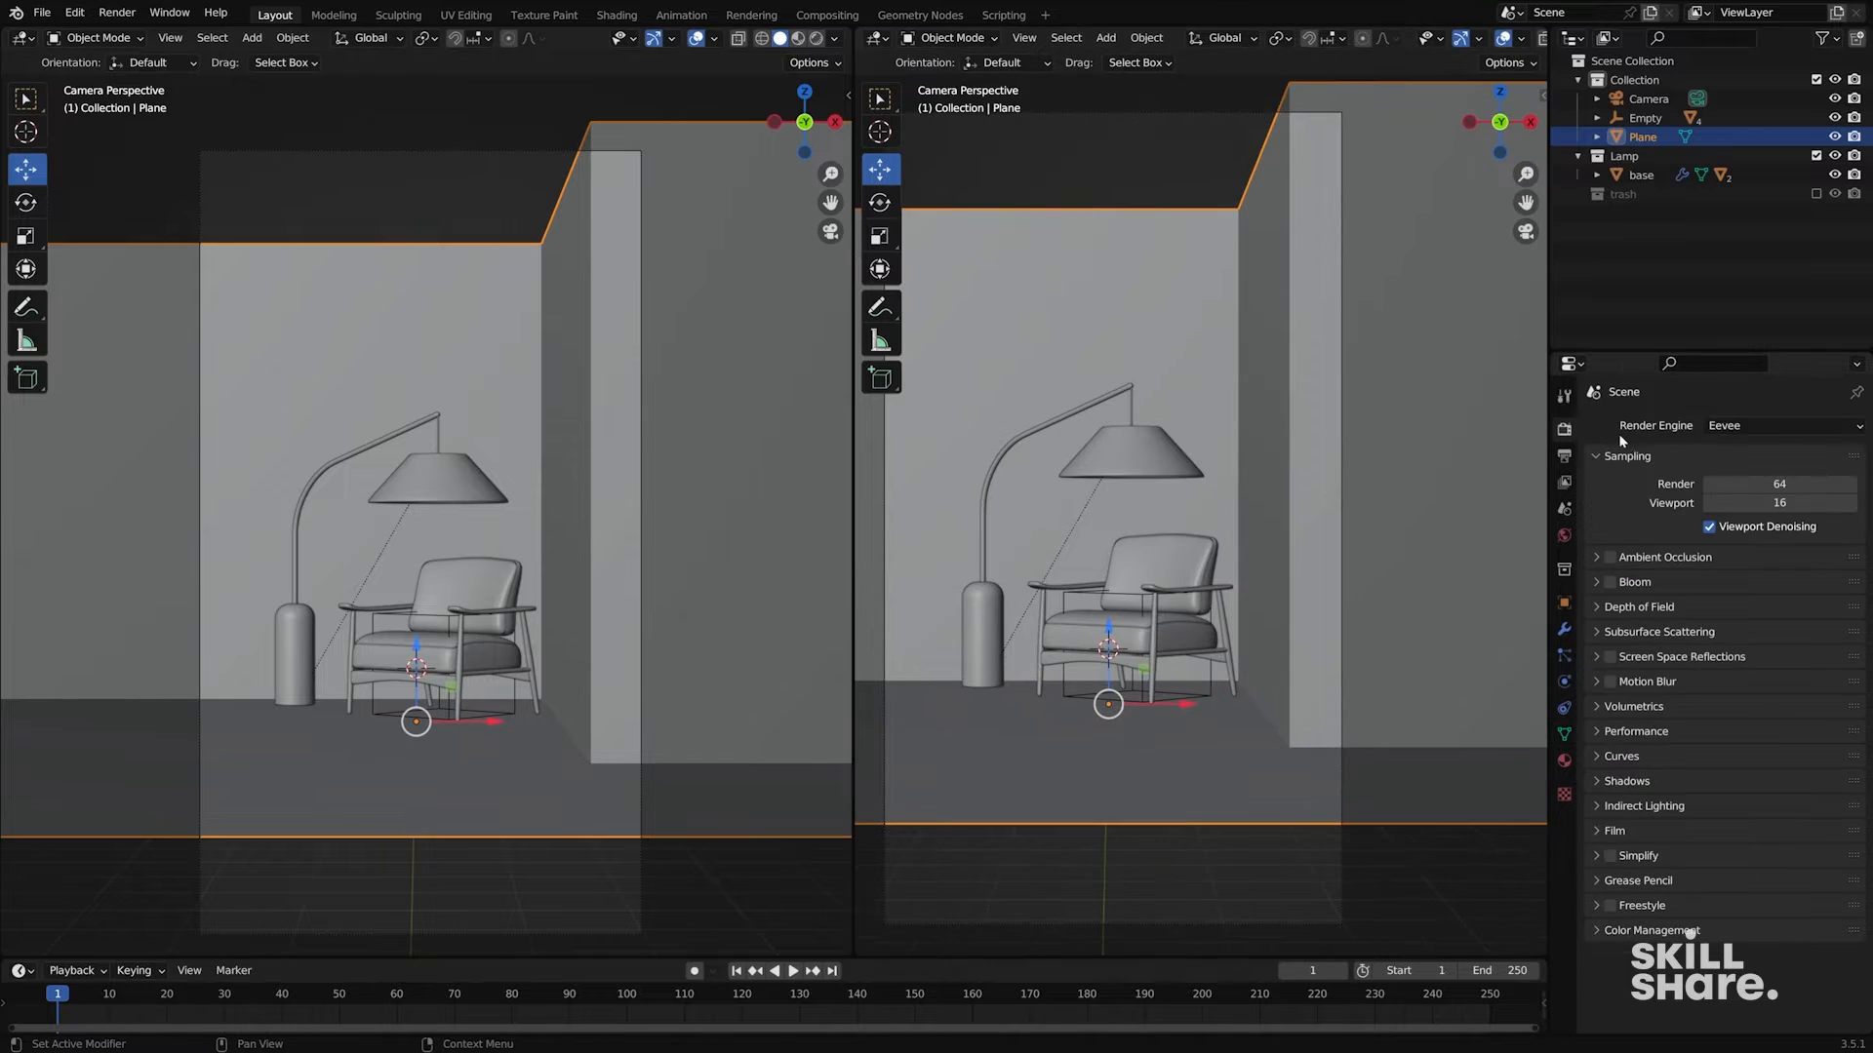
pyautogui.click(1781, 426)
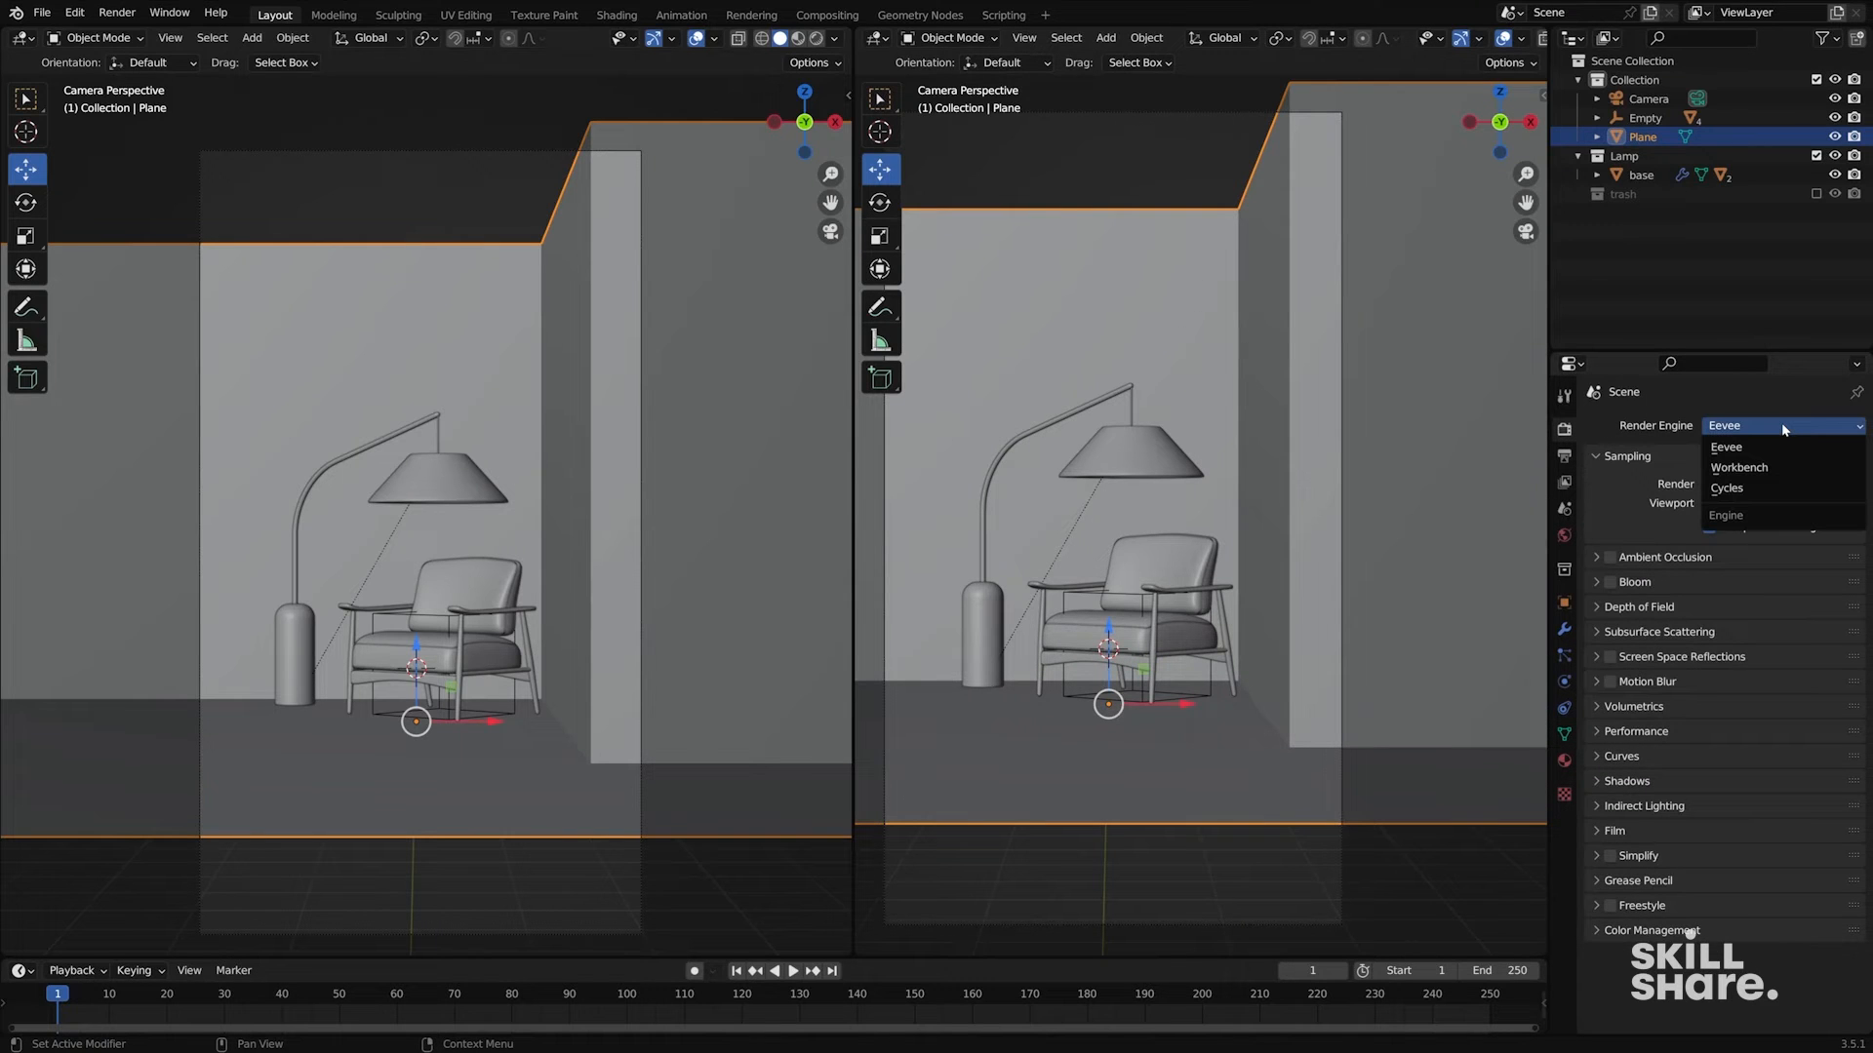
pyautogui.click(1781, 426)
pyautogui.click(1778, 426)
pyautogui.scroll(-3, 1527, 38)
pyautogui.click(1524, 38)
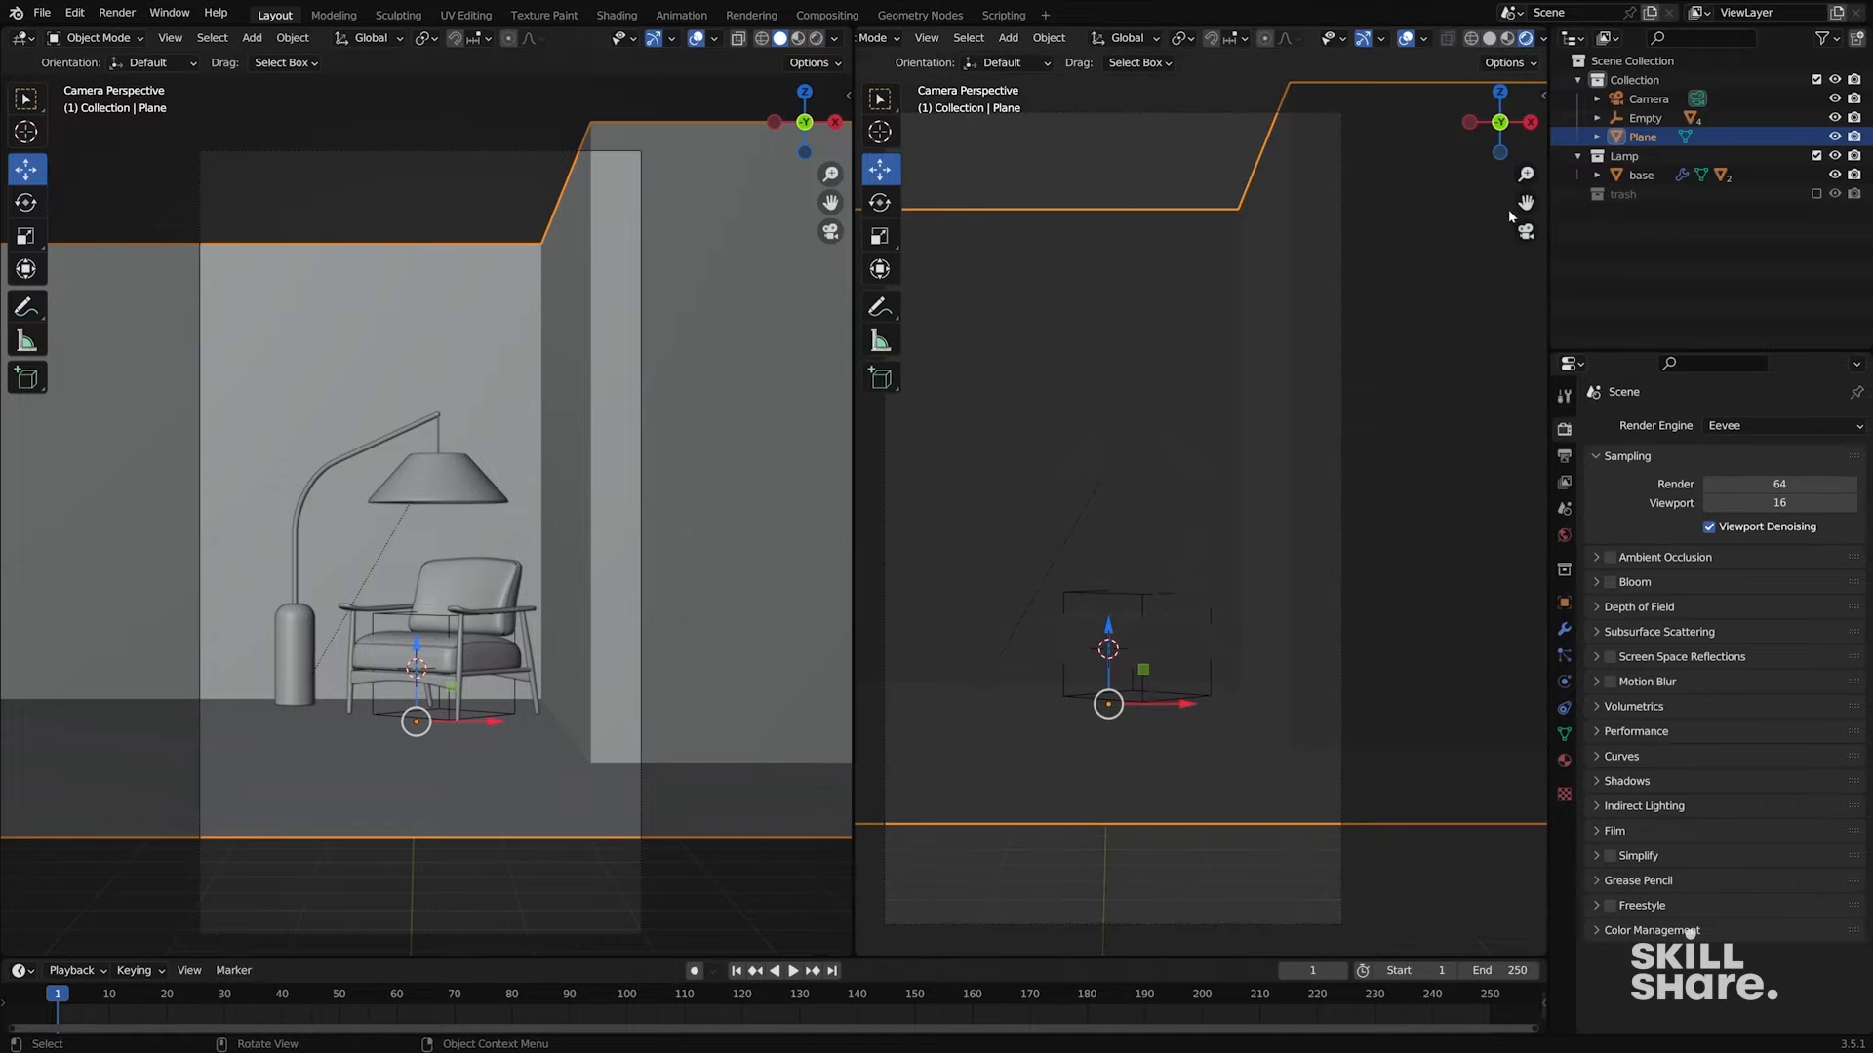
# - Set the render engine to Cycles with GPU Compute as the device
pyautogui.click(1751, 430)
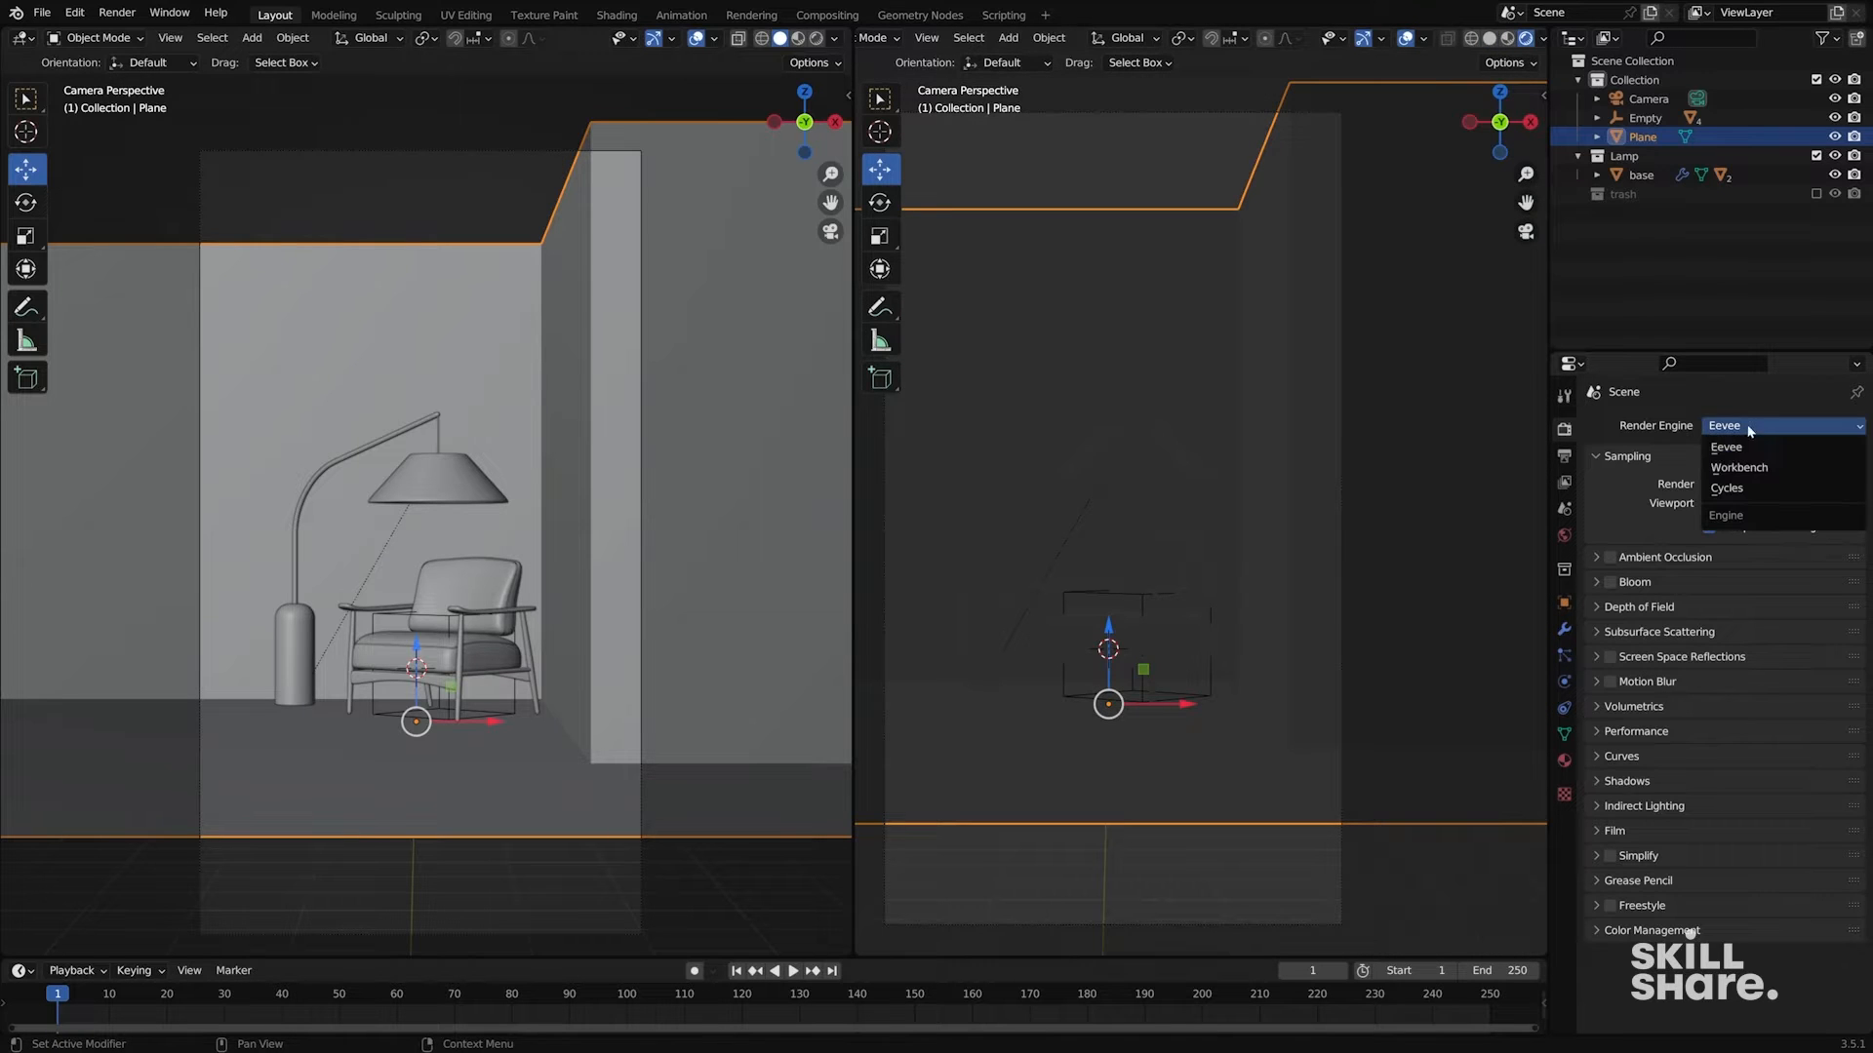
pyautogui.click(1761, 490)
pyautogui.click(1747, 475)
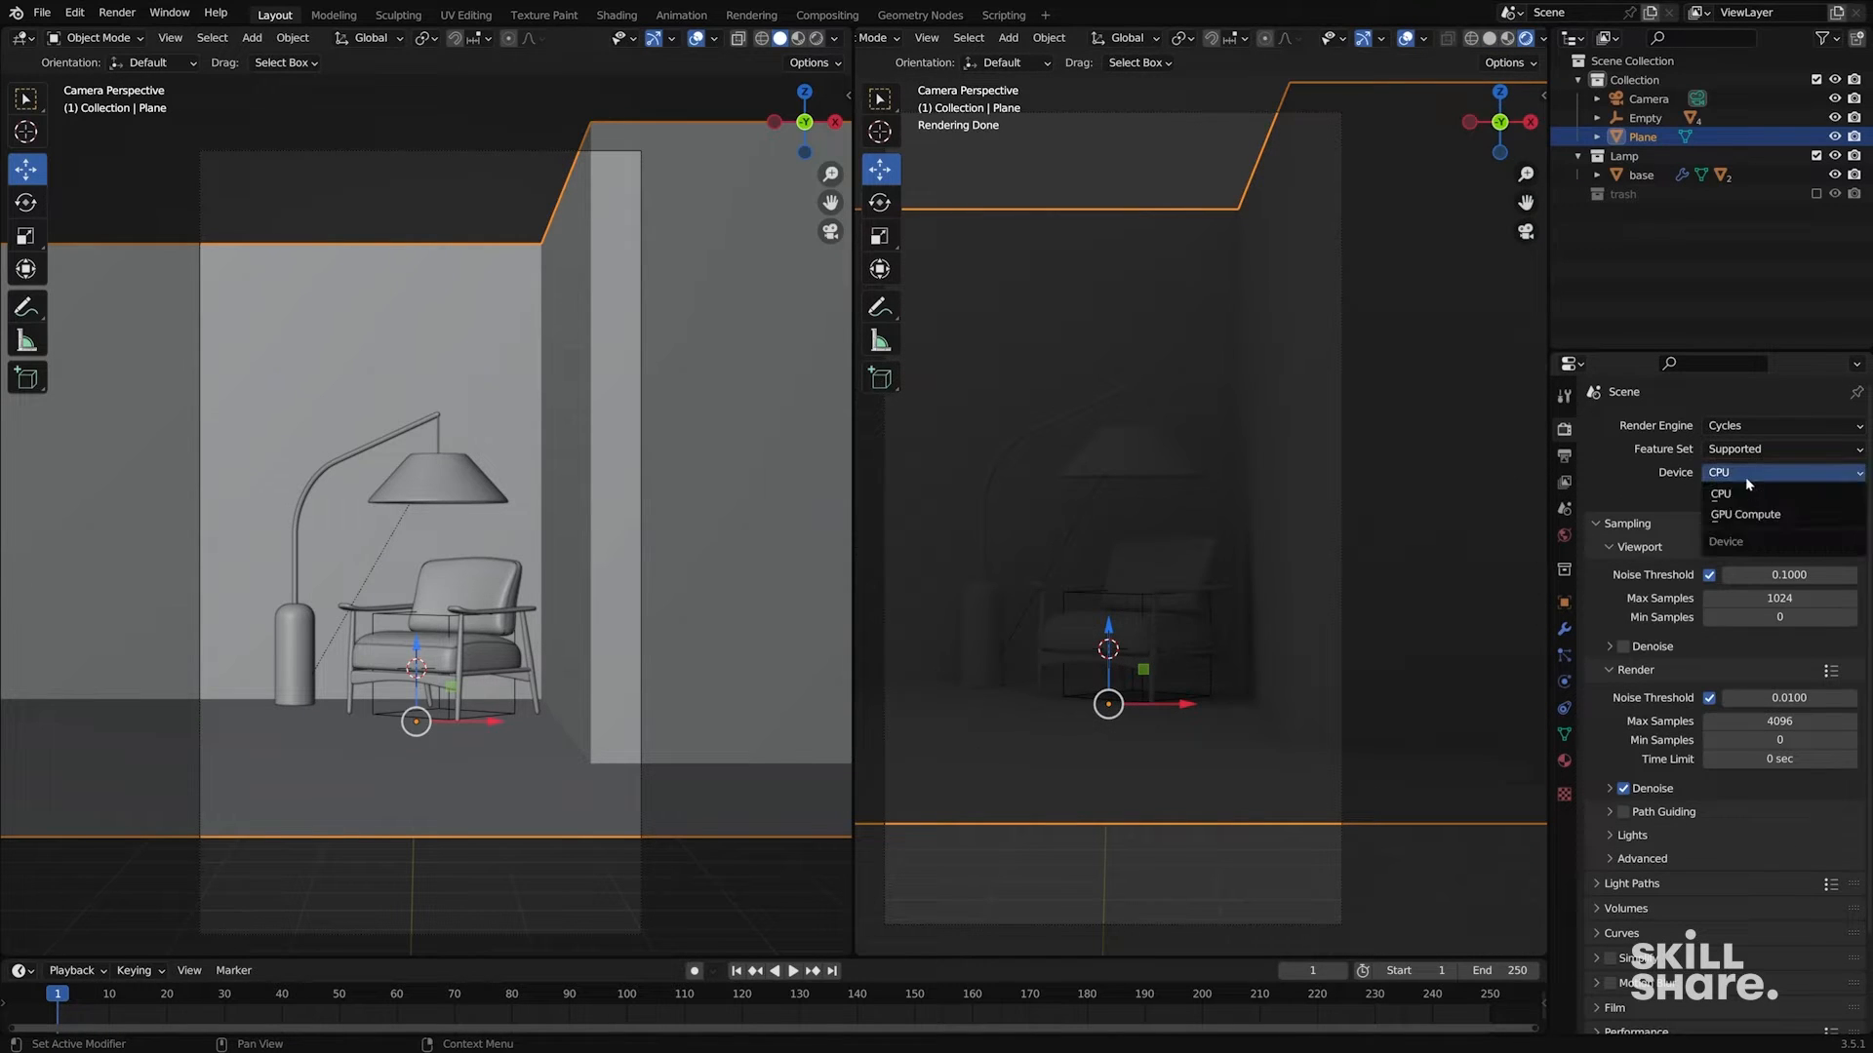
pyautogui.click(1759, 515)
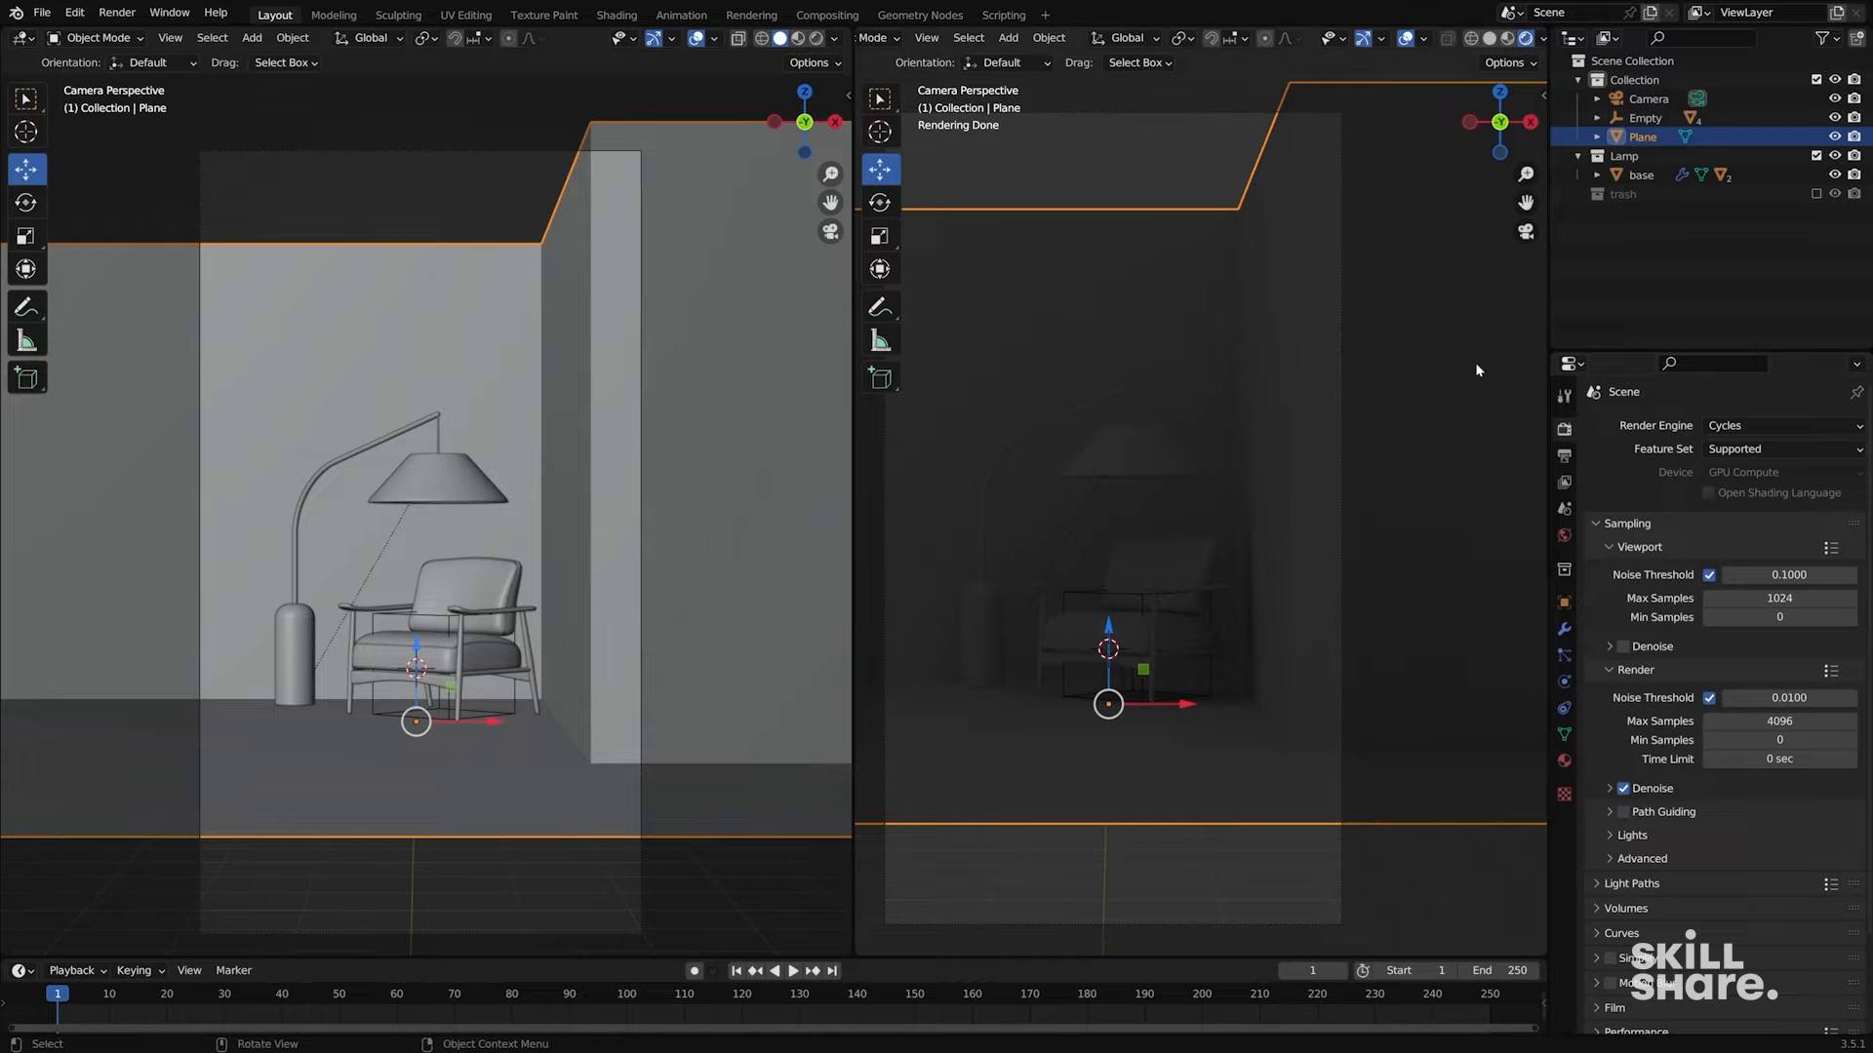
# - Set the Cycles render devices to CUDA in the system preferences and close the preferences
pyautogui.click(76, 15)
pyautogui.click(98, 279)
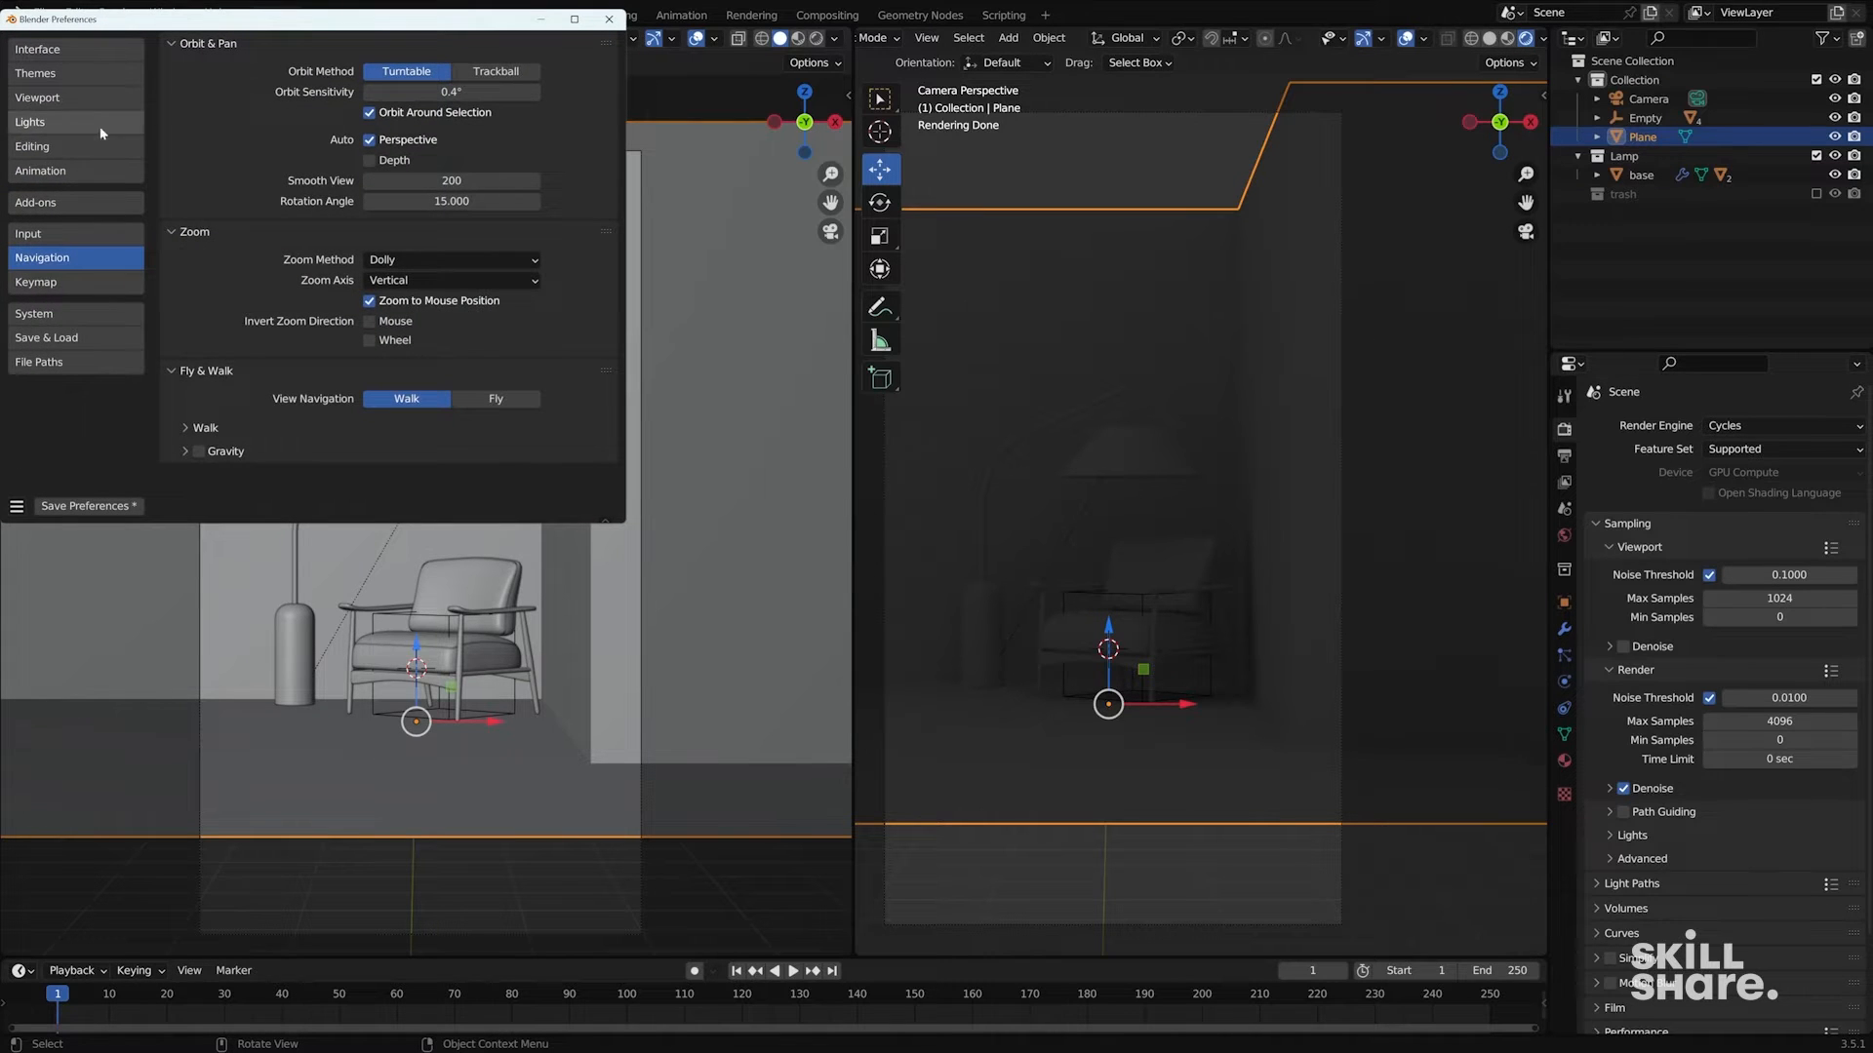
pyautogui.click(78, 282)
pyautogui.click(76, 314)
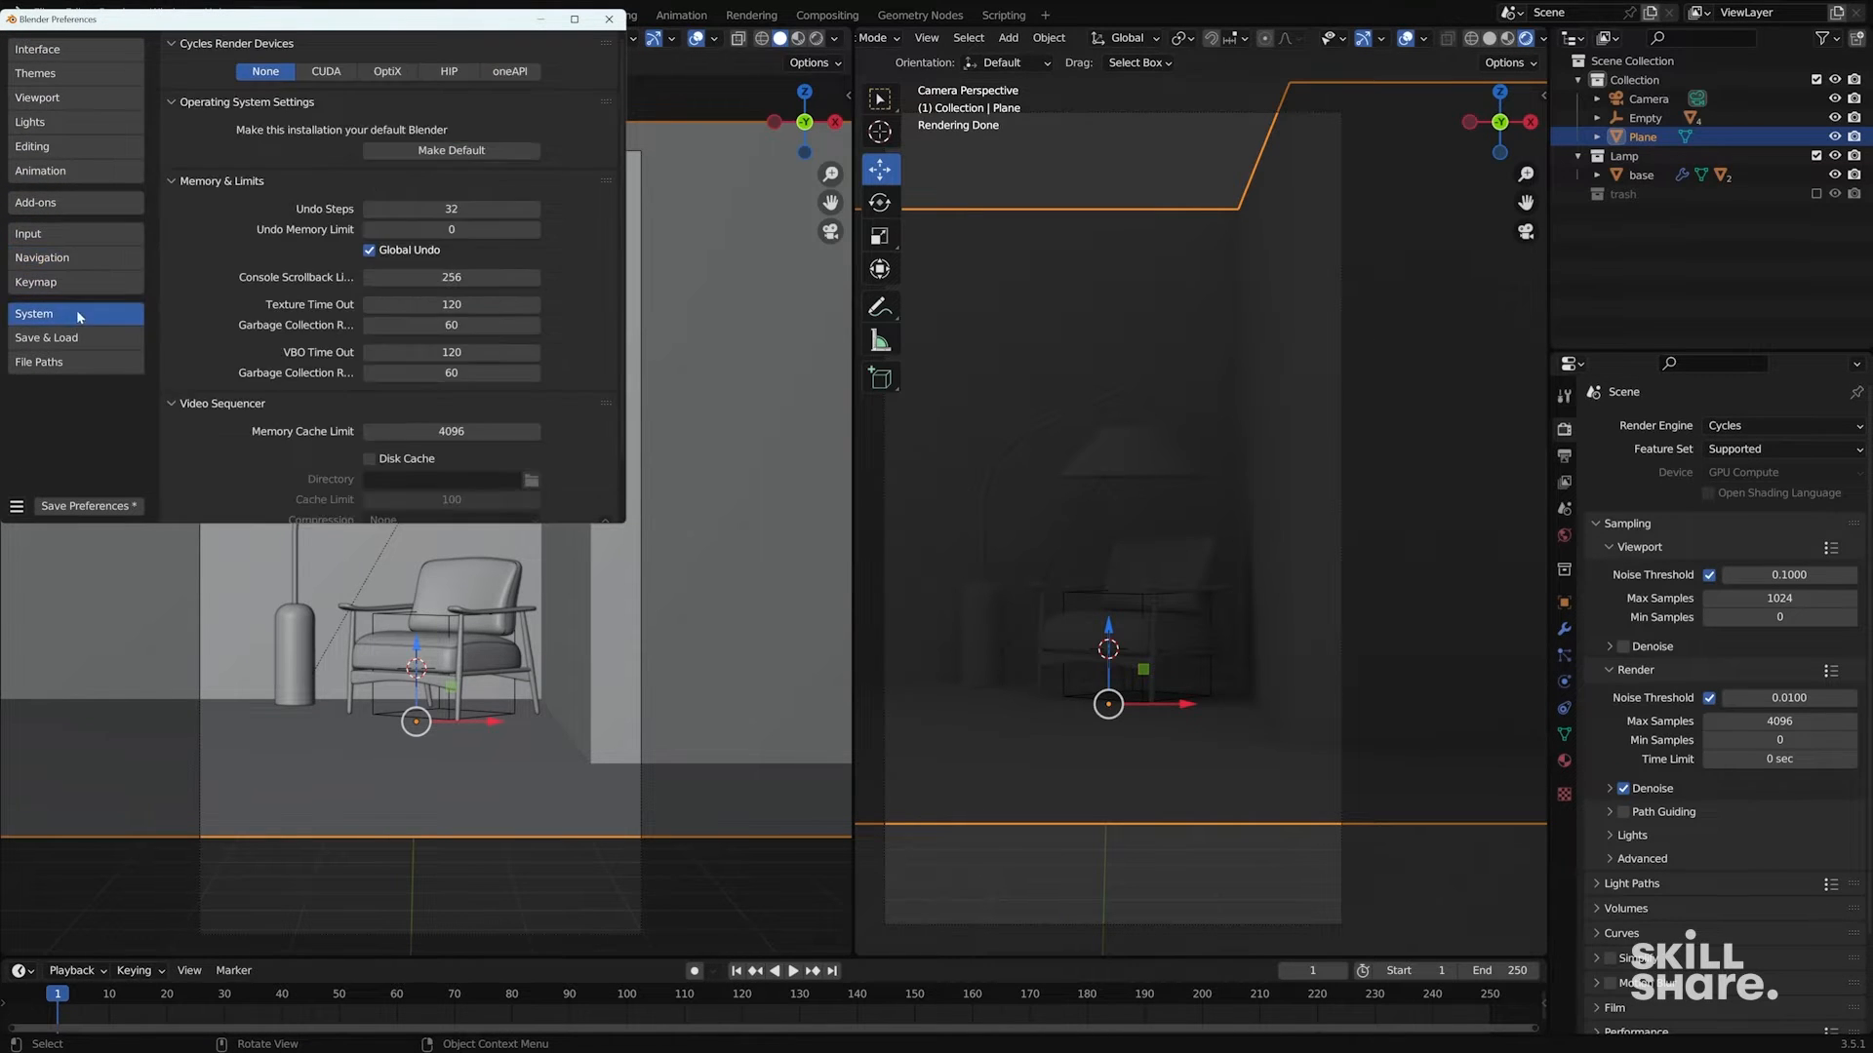
pyautogui.click(388, 73)
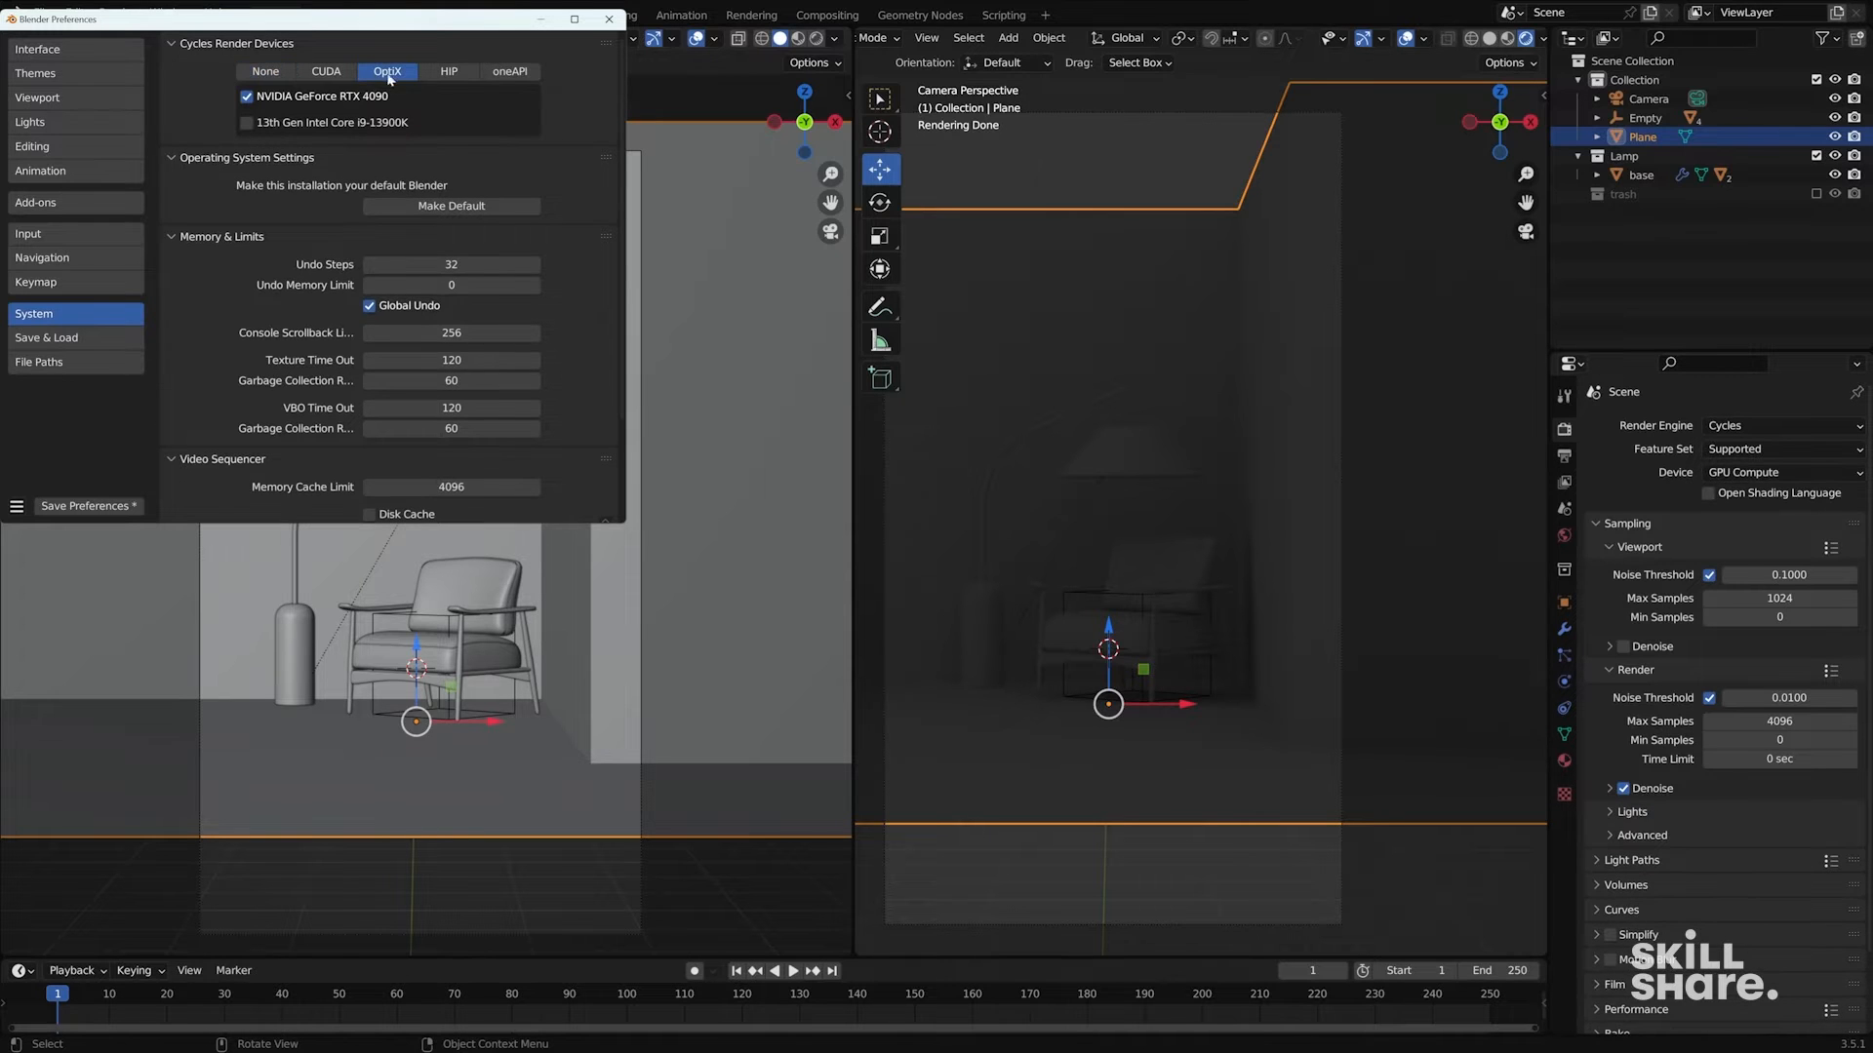
pyautogui.click(332, 74)
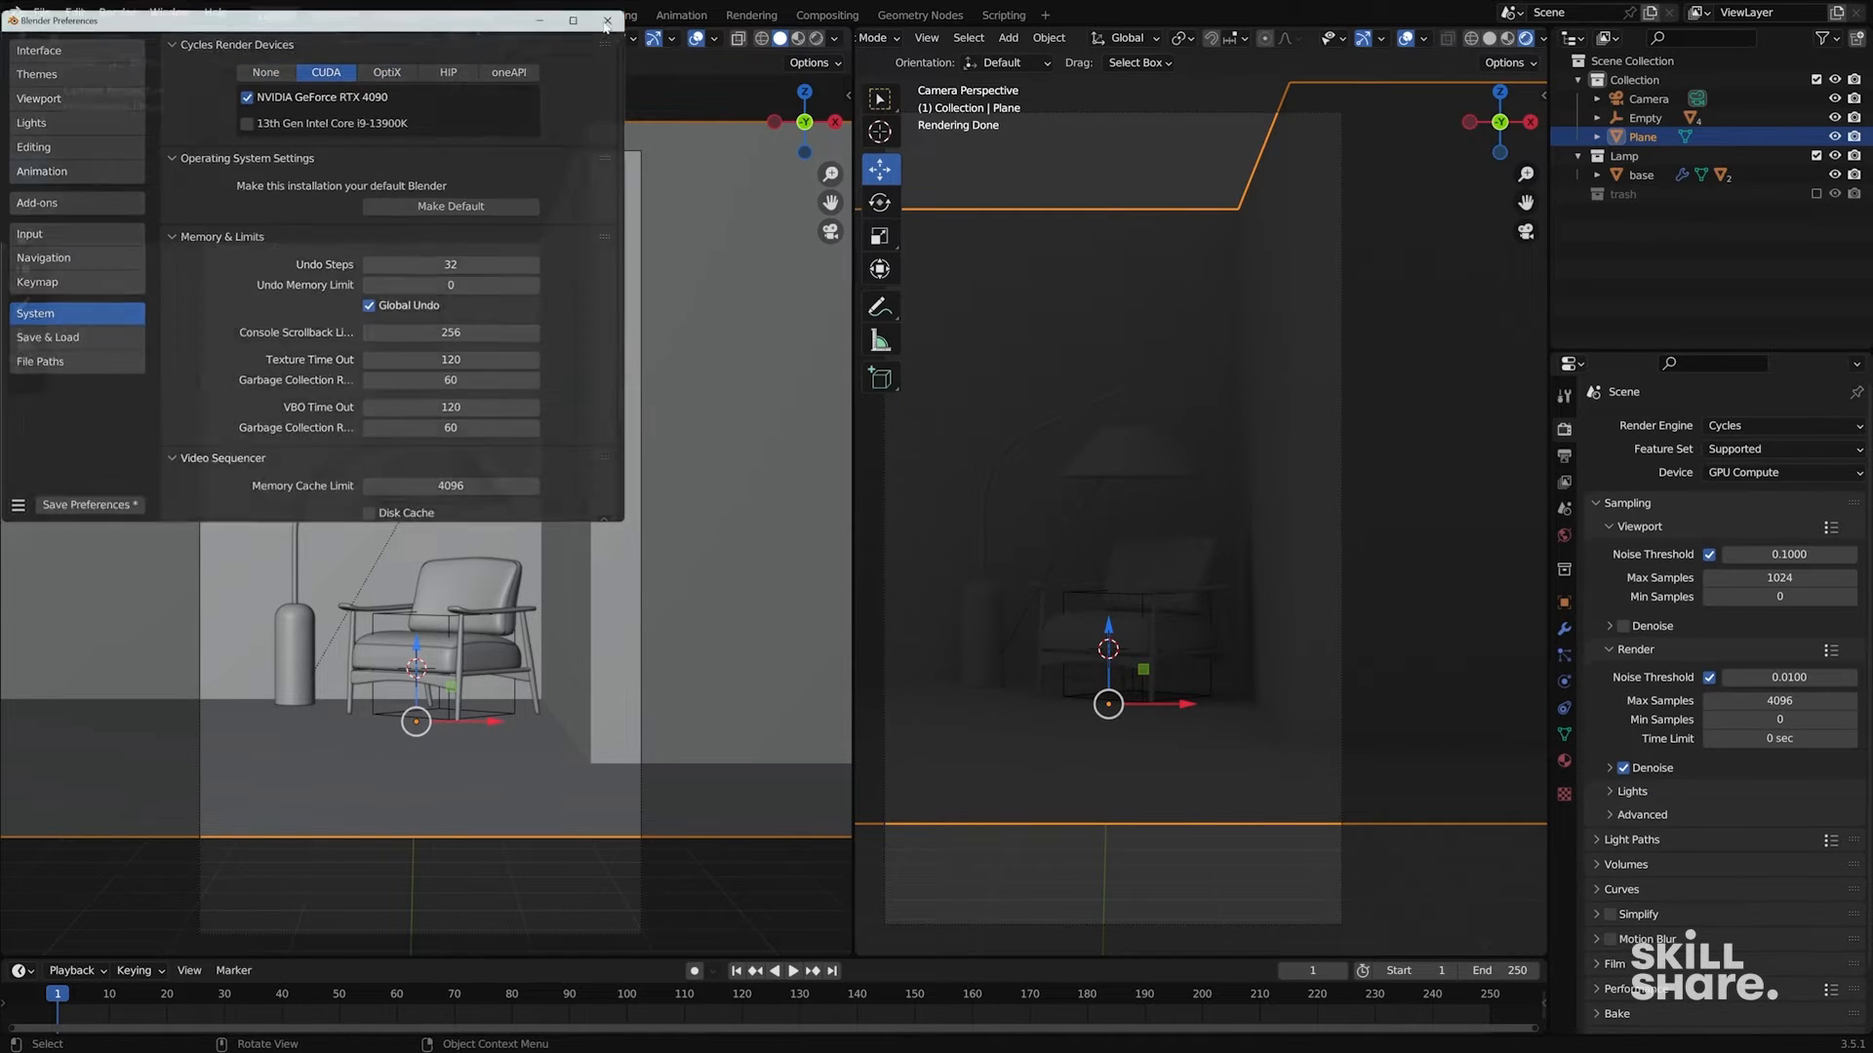
pyautogui.click(609, 19)
# - Limit the rendered preview to a render region drawn around the camera frame
pyautogui.keyDown('shift'); pyautogui.moveTo(1077, 401); pyautogui.dragTo(1309, 482, button='middle'); pyautogui.keyUp('shift')
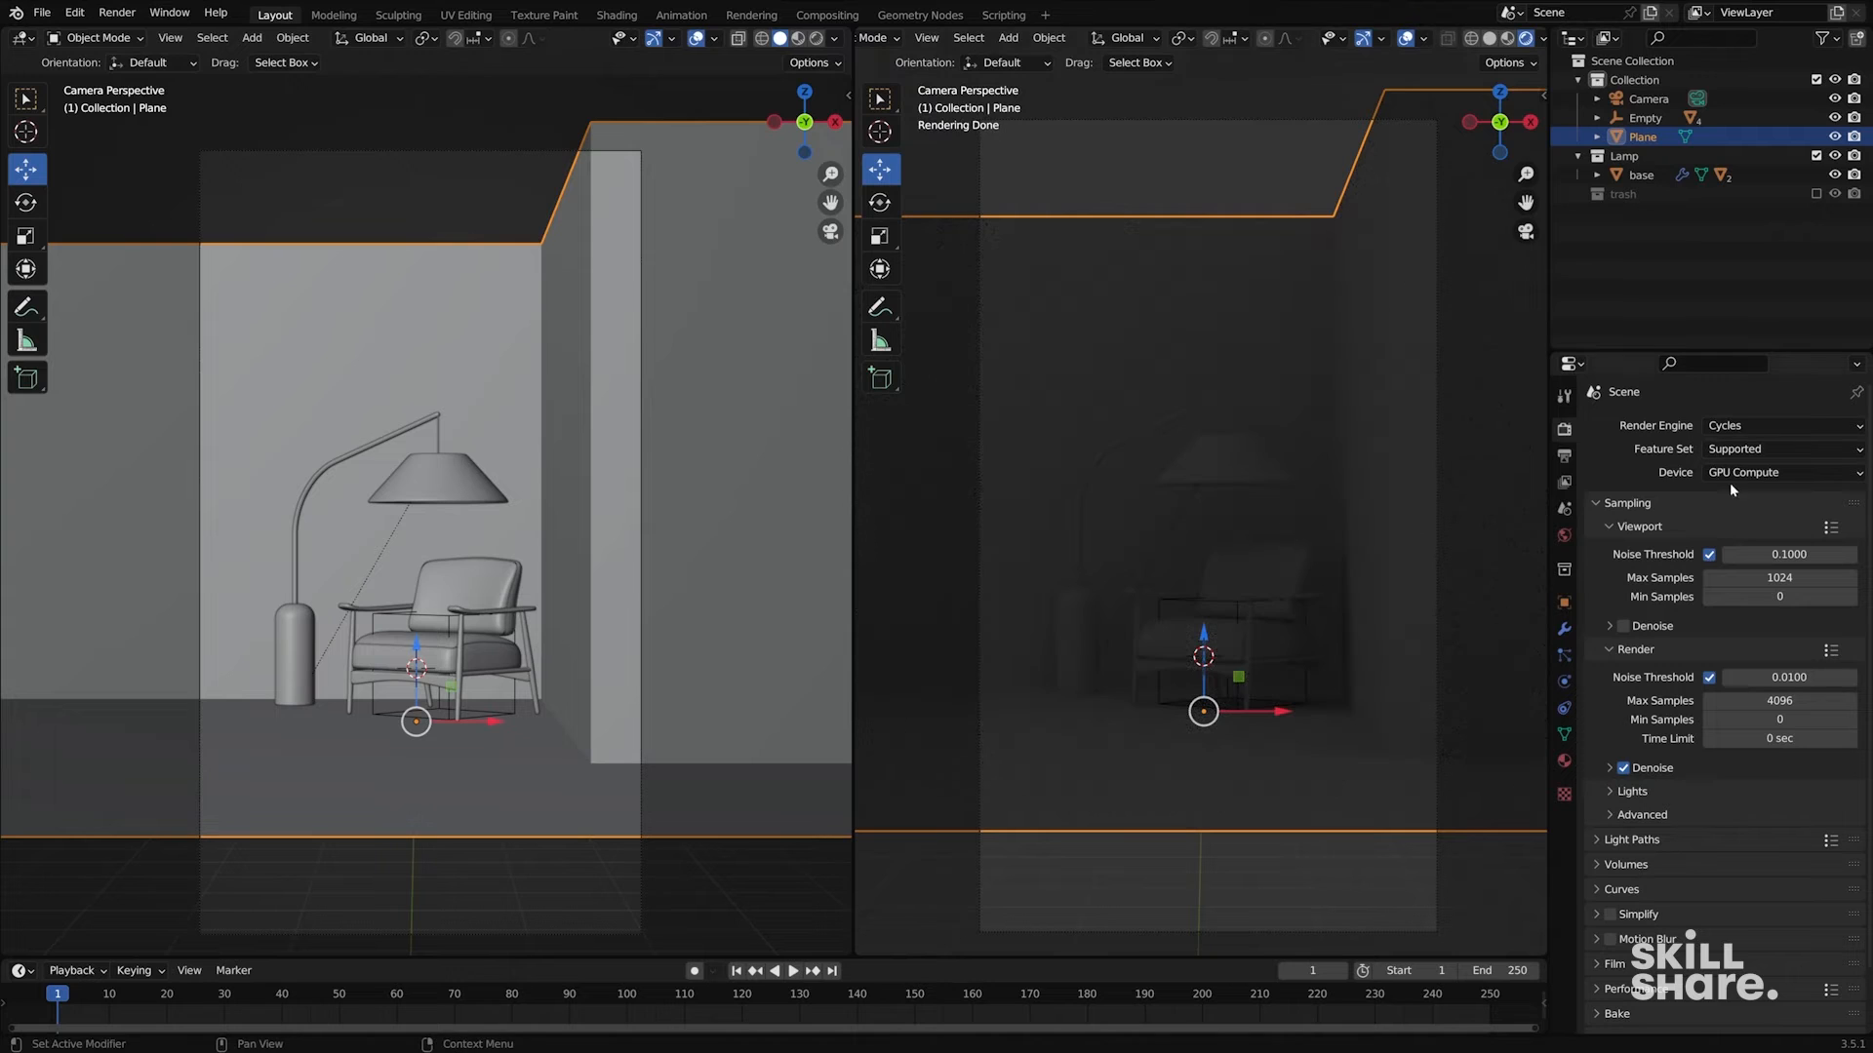
pyautogui.scroll(-4, 1242, 423)
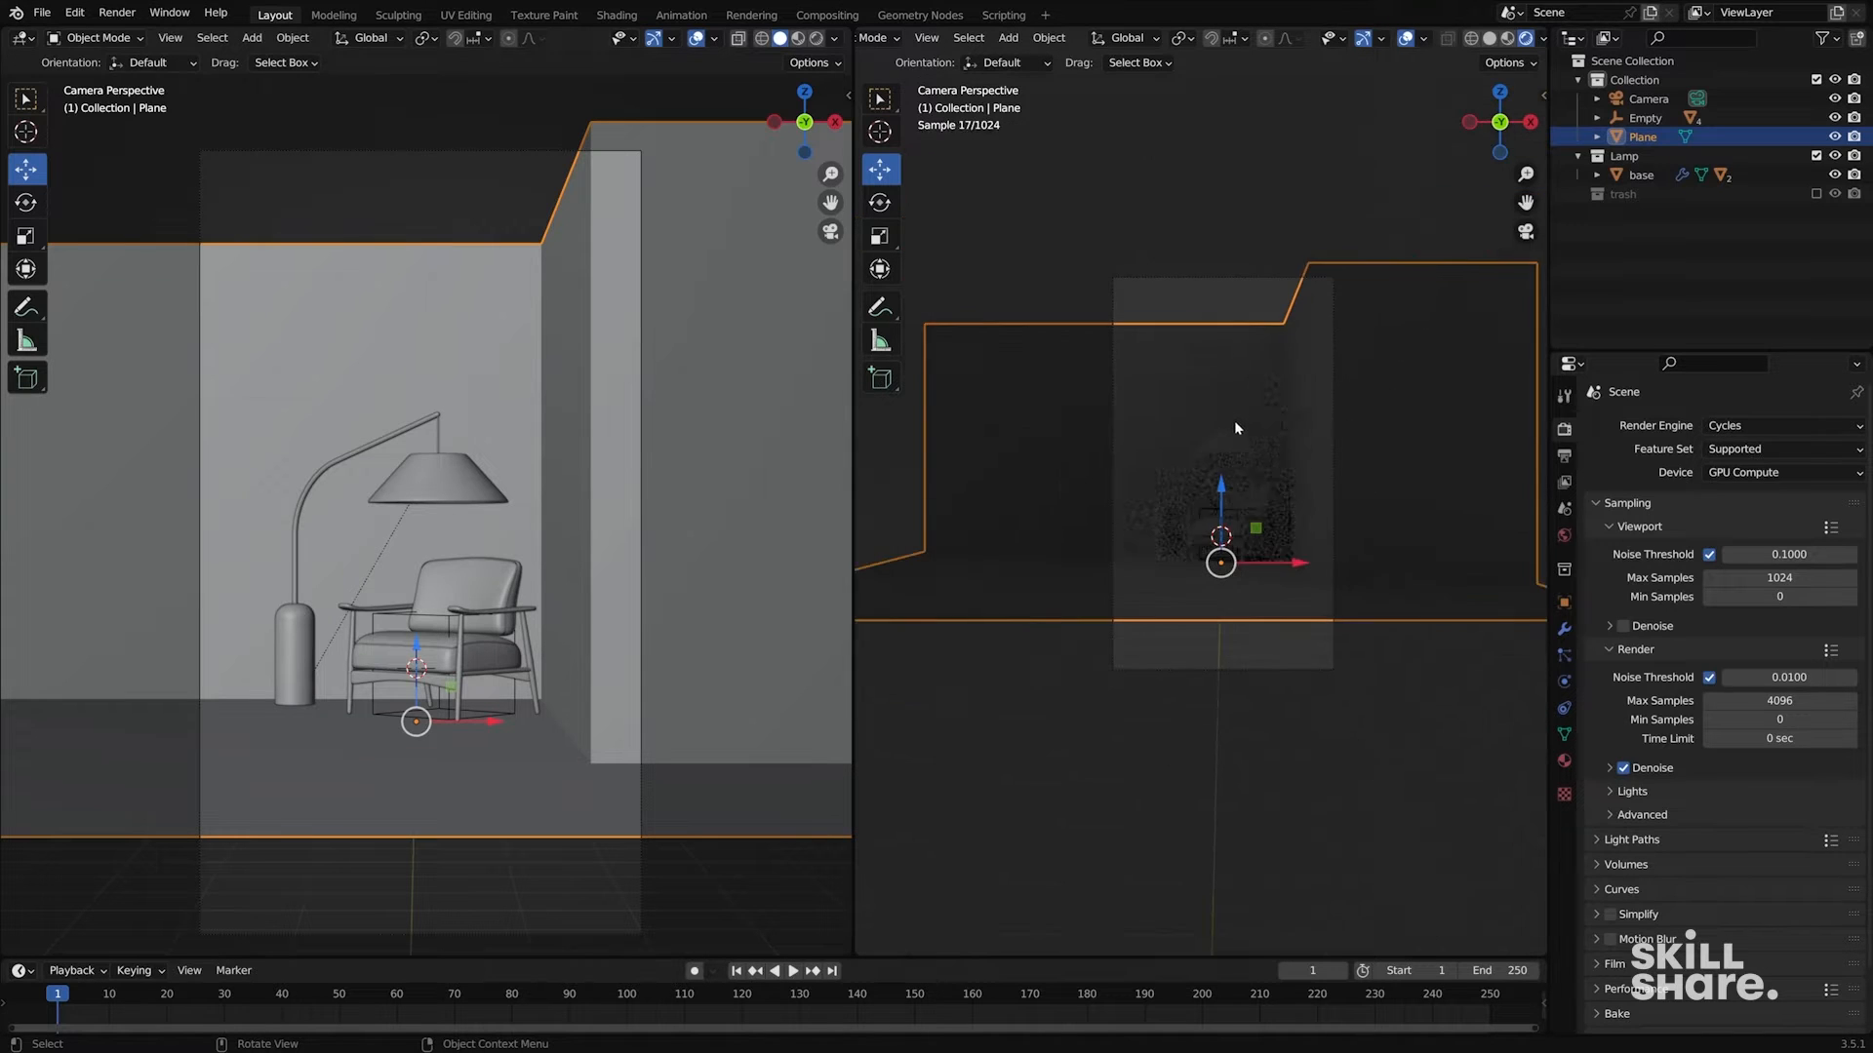
pyautogui.moveTo(1075, 336); pyautogui.dragTo(1346, 741)
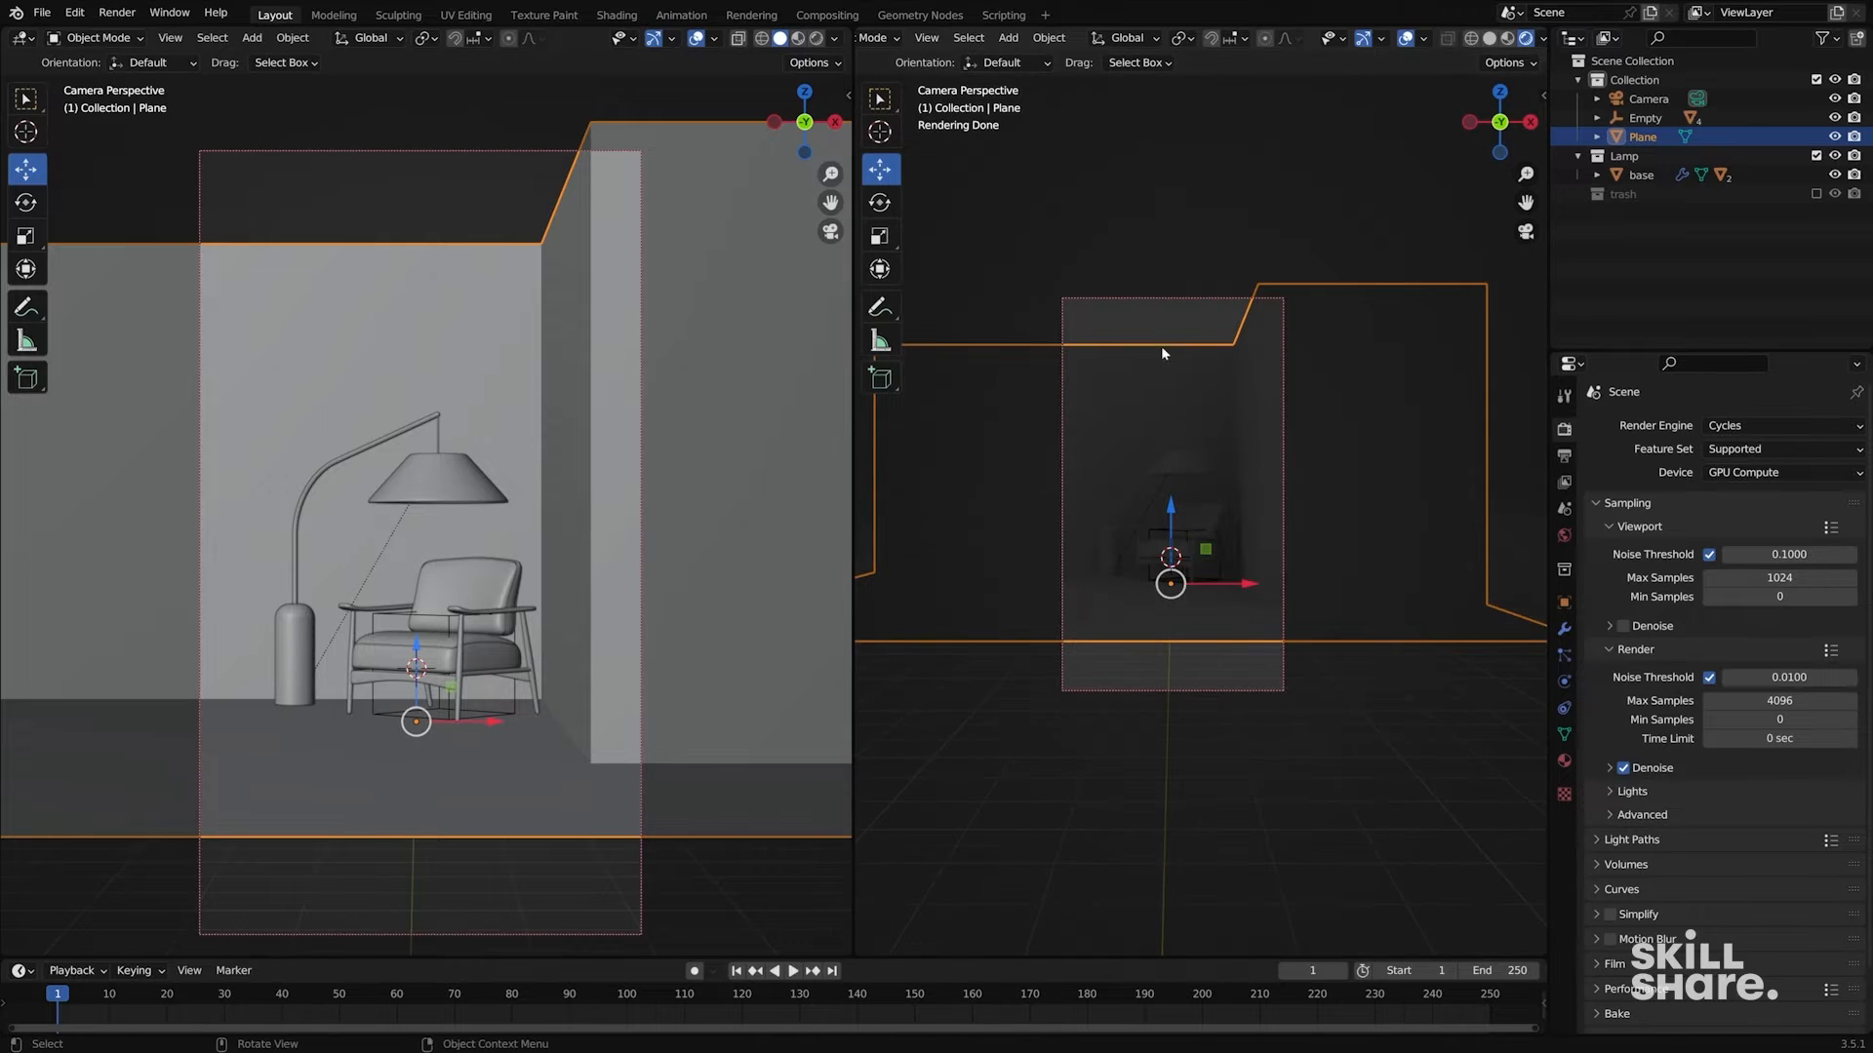
pyautogui.scroll(3, 1170, 429)
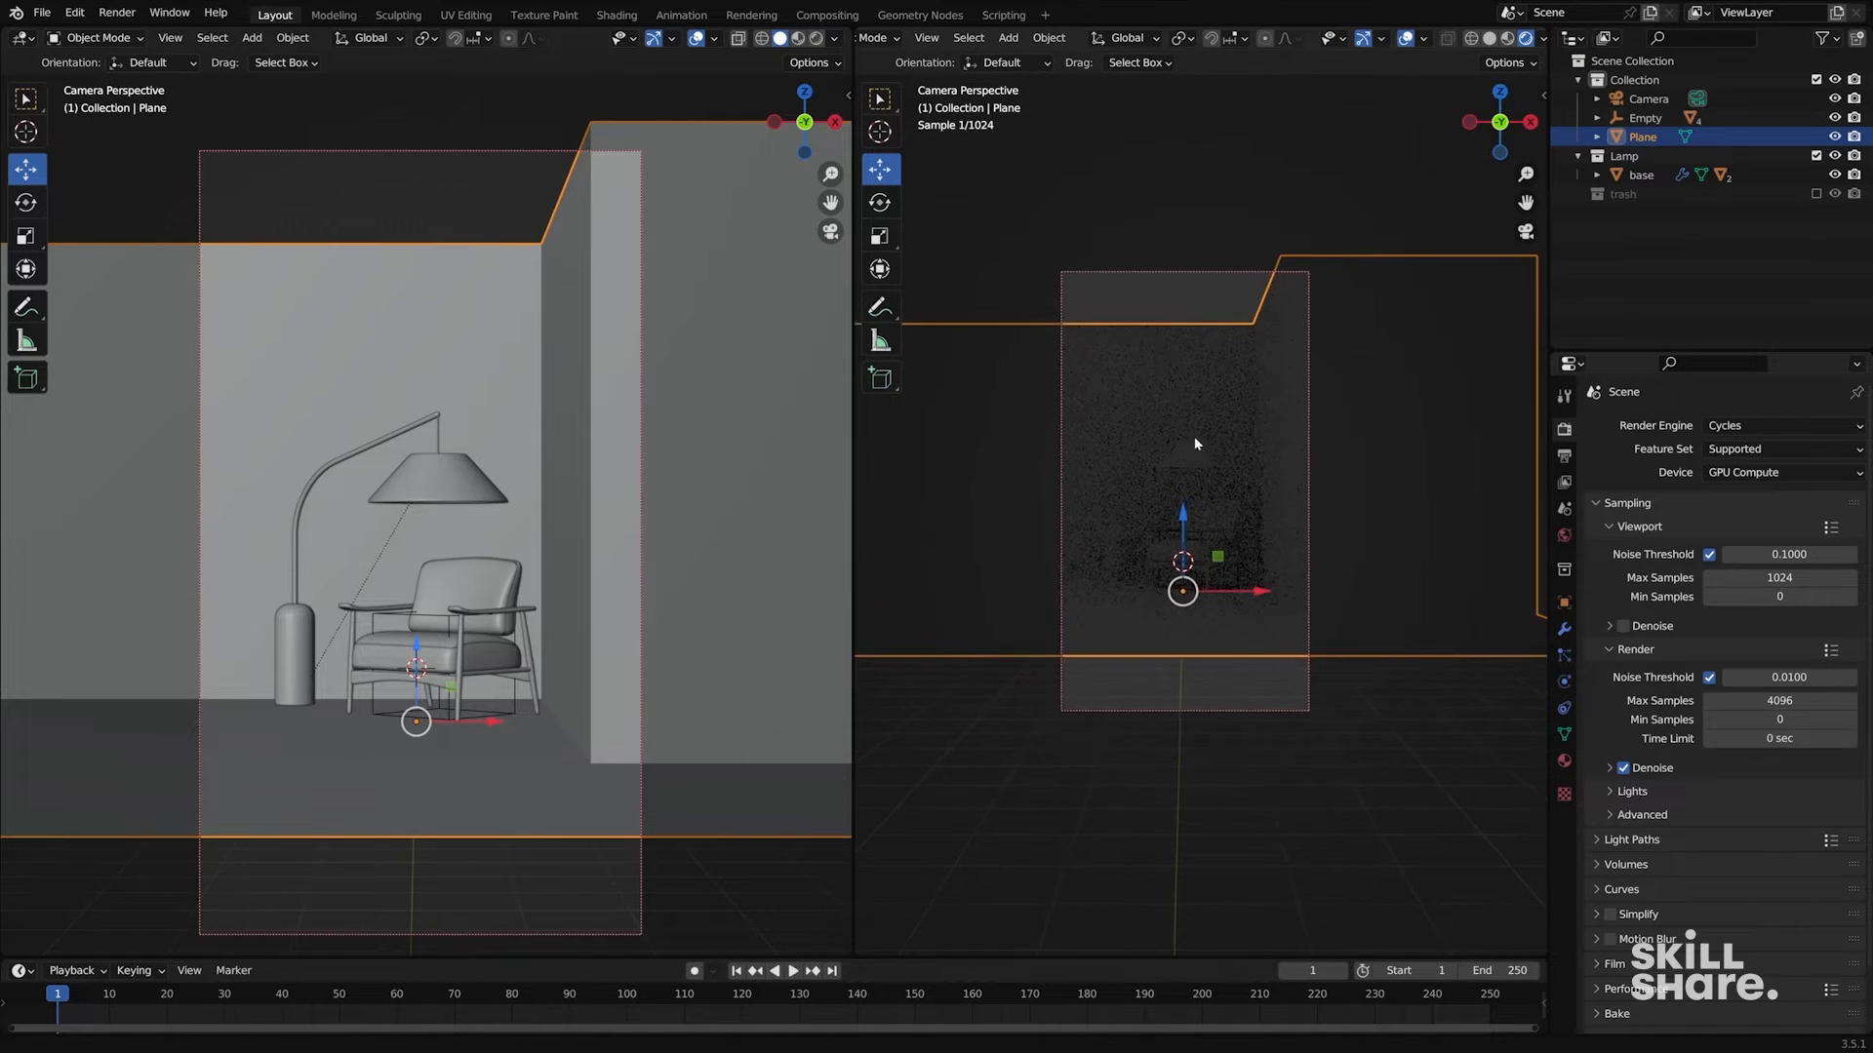
# - Use a Nishita Sky Texture as the world background colour
pyautogui.scroll(1, 1232, 398)
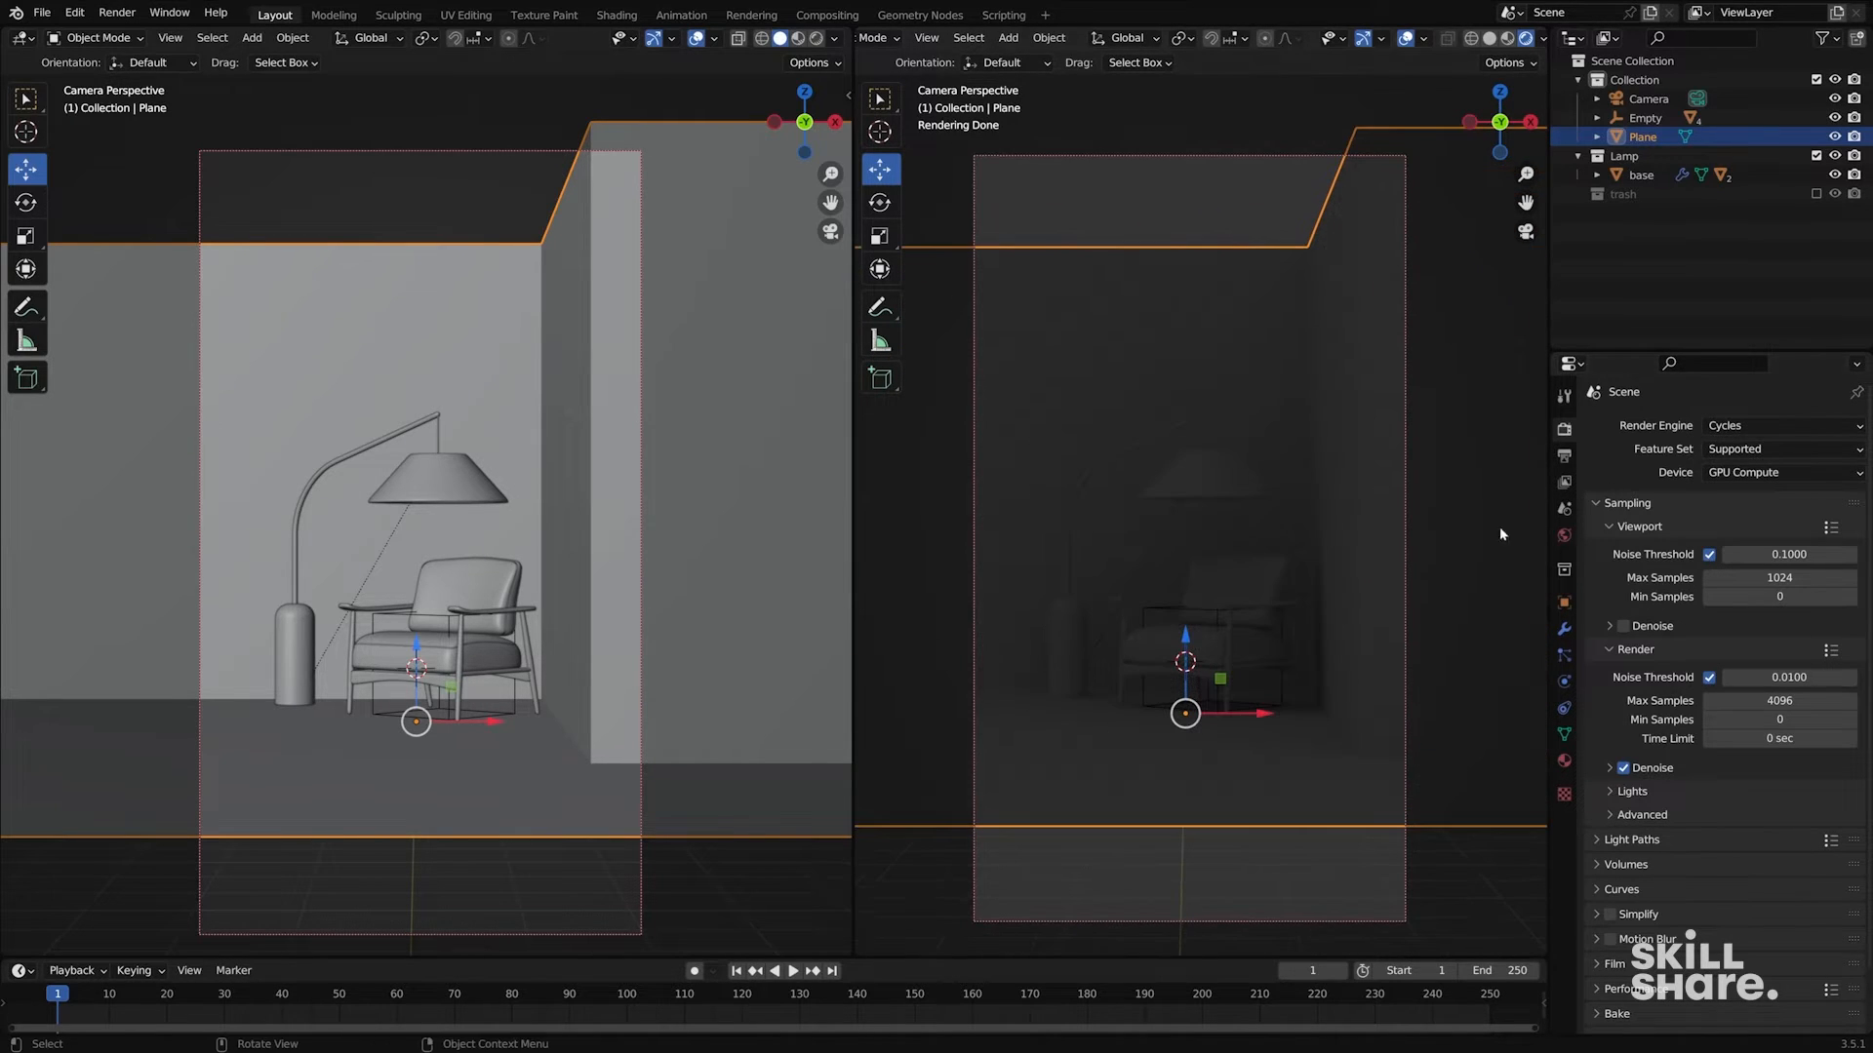
pyautogui.click(1564, 536)
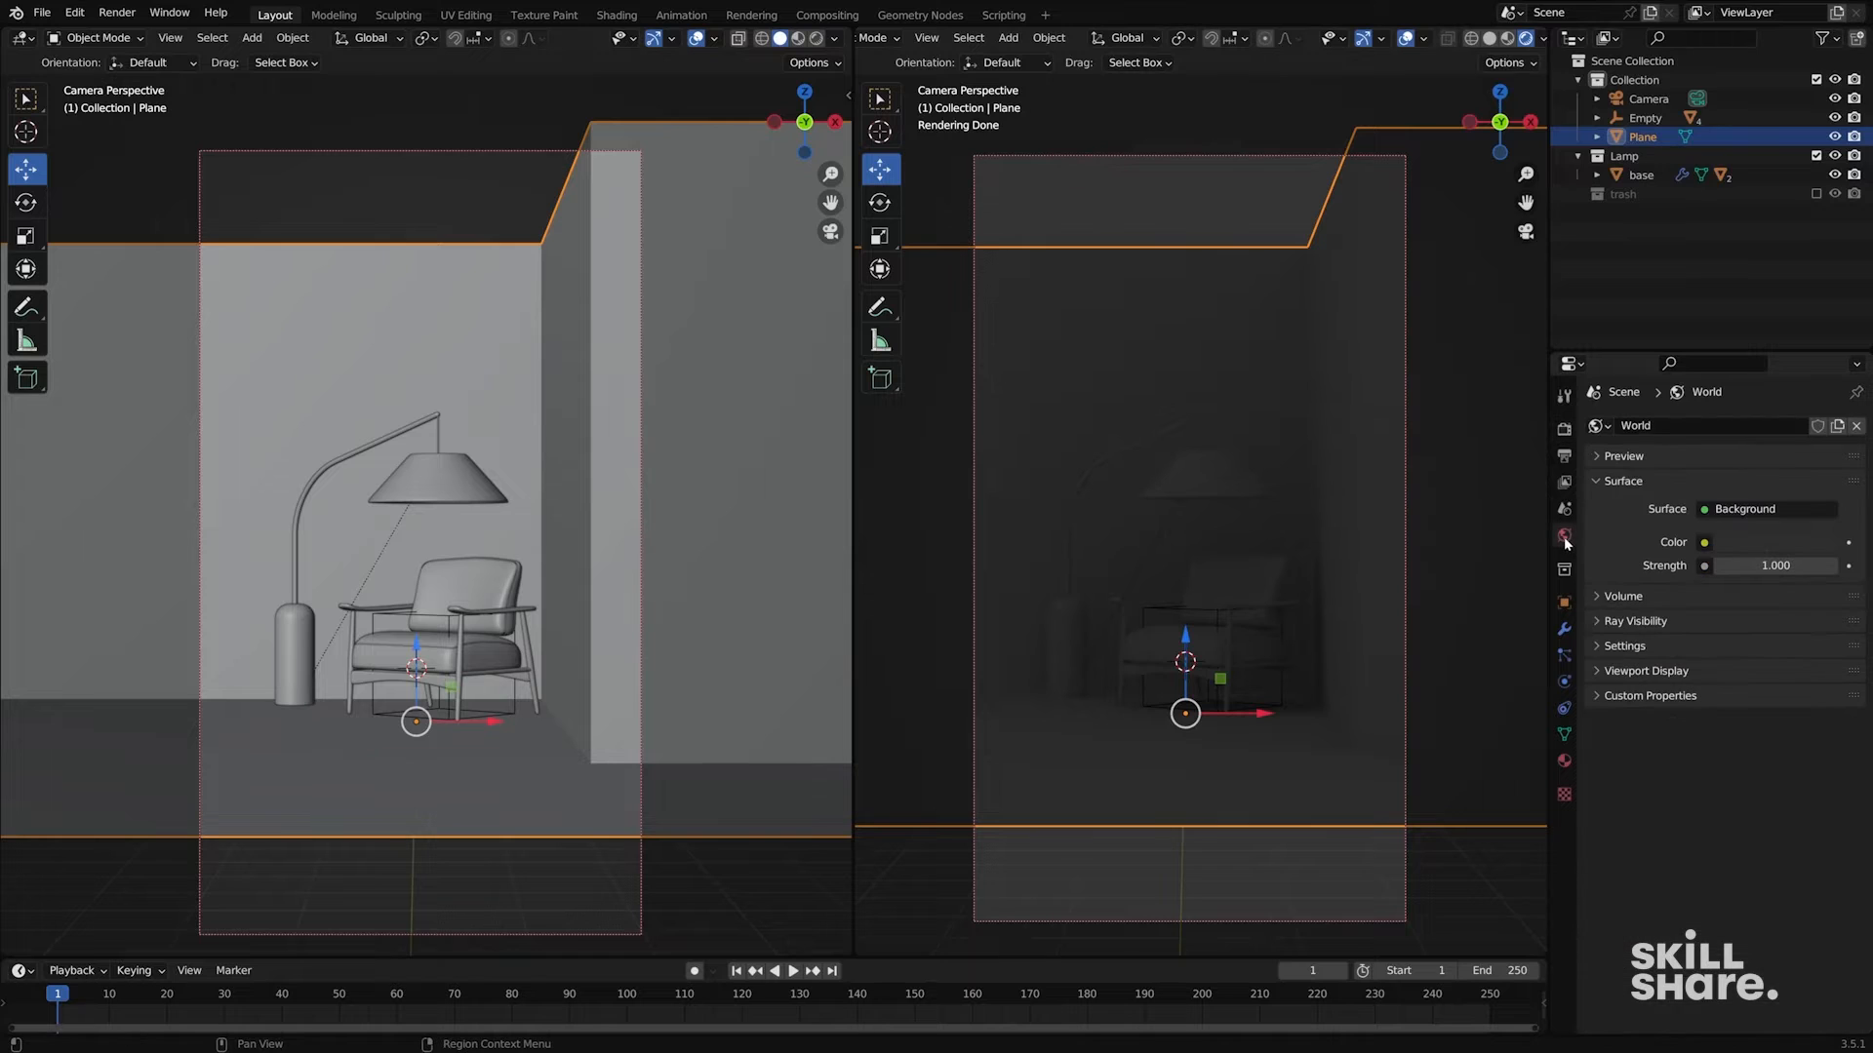
pyautogui.click(1706, 544)
pyautogui.click(1292, 750)
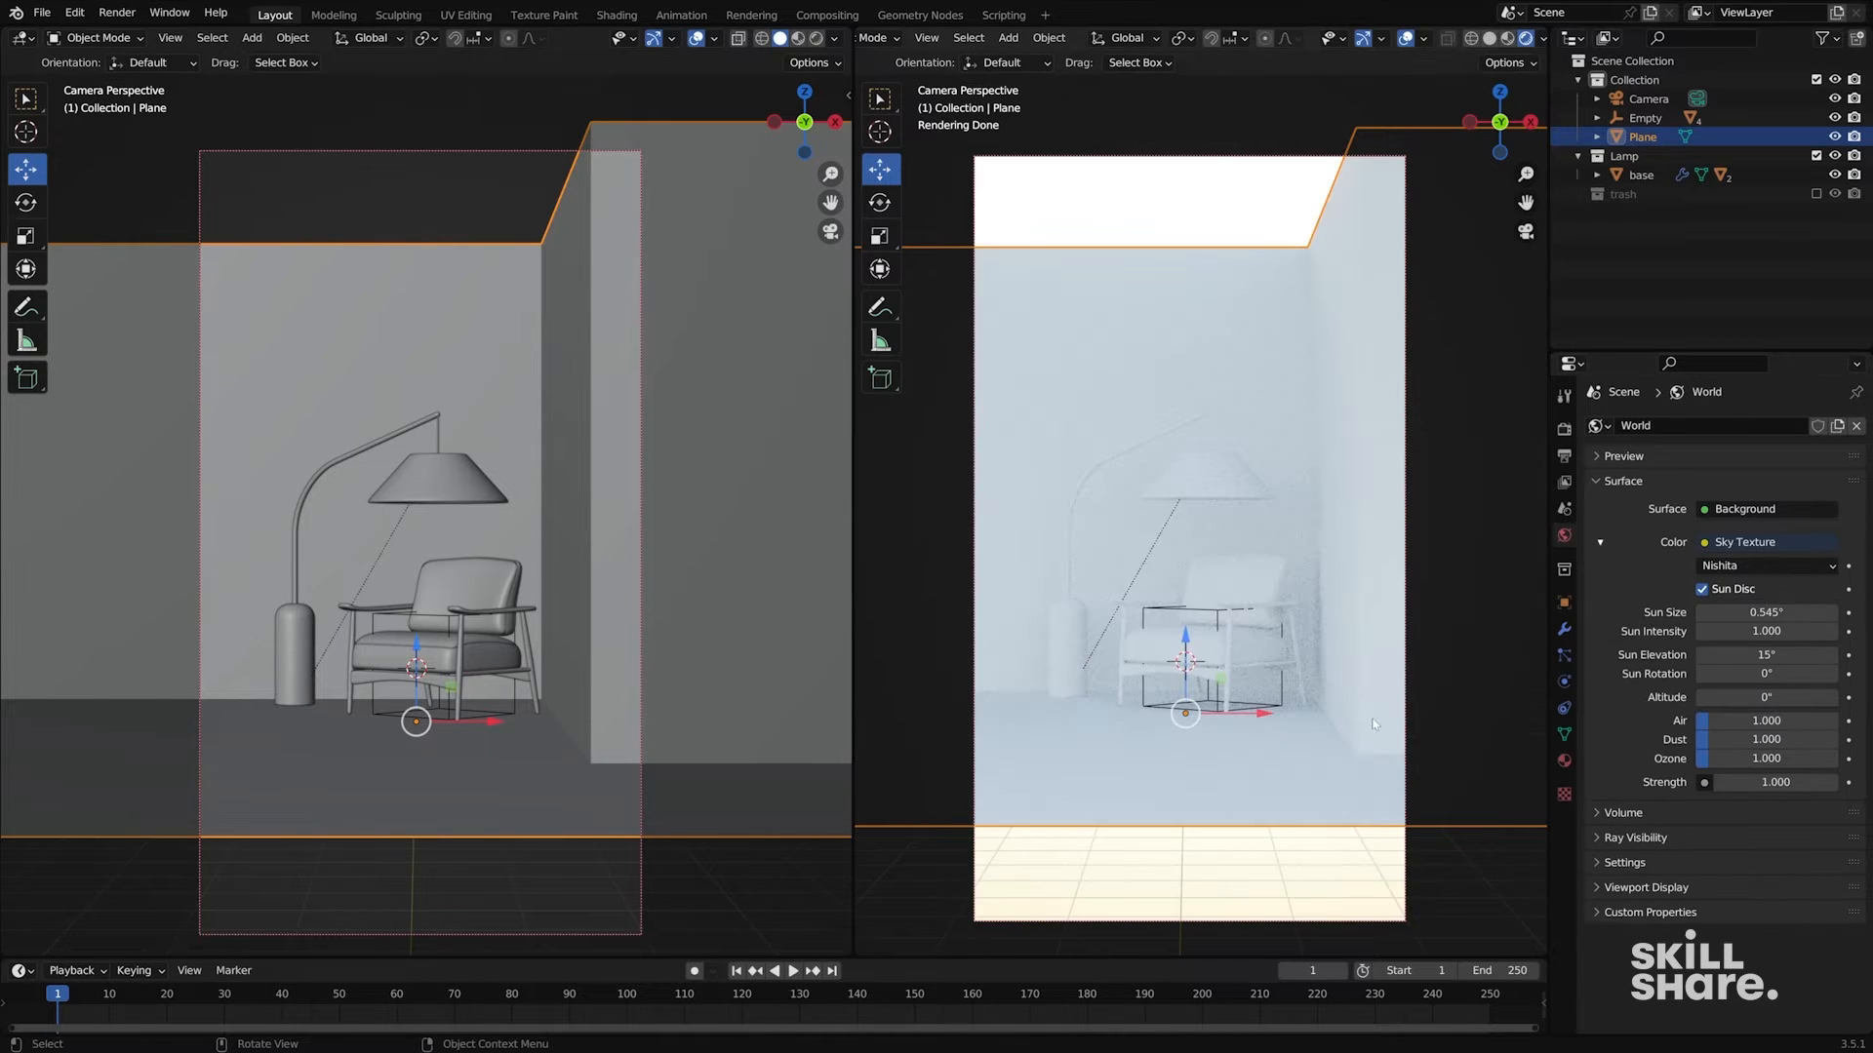
# - Set the sky's sun elevation to 27° and sun rotation to 275°, and lower the background strength to 0.090
pyautogui.moveTo(1750, 656); pyautogui.dragTo(1790, 674)
pyautogui.keyDown('shift'); pyautogui.moveTo(1405, 622); pyautogui.dragTo(1538, 629, button='middle'); pyautogui.keyUp('shift')
pyautogui.scroll(-1, 1538, 629)
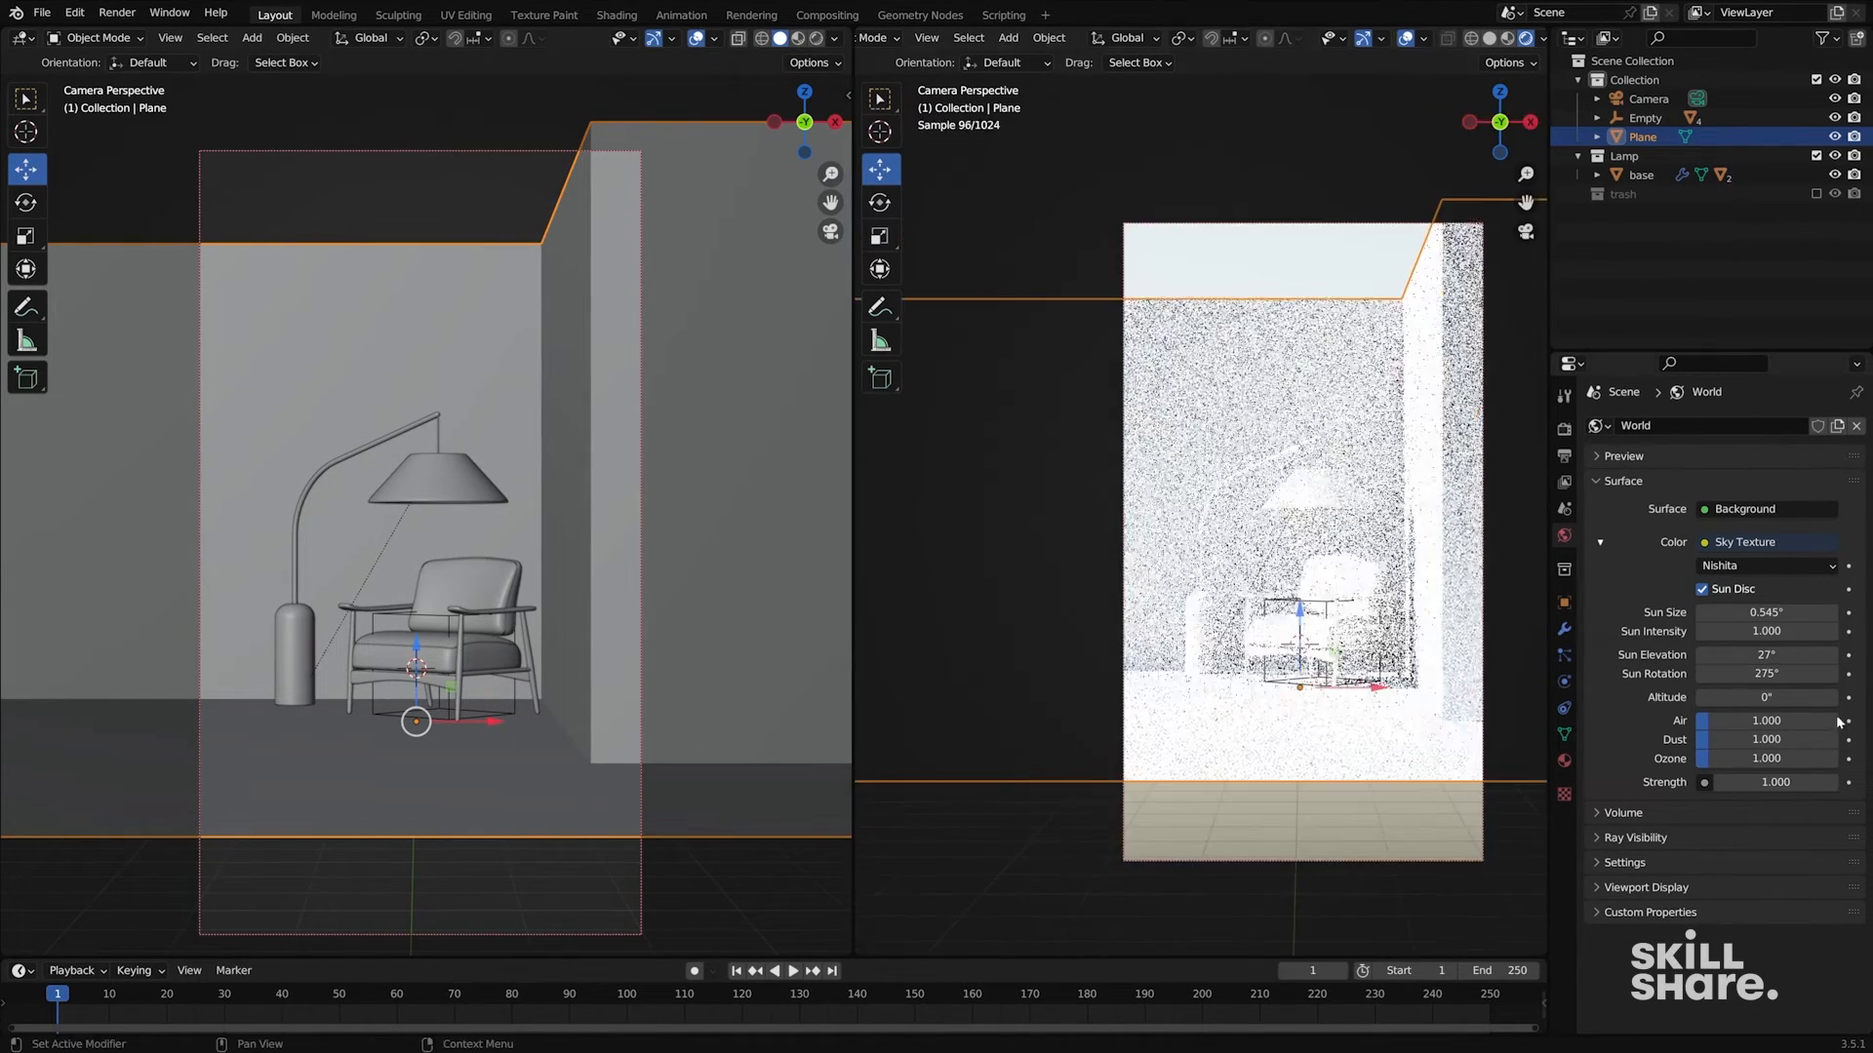
pyautogui.moveTo(1820, 780); pyautogui.dragTo(1727, 780)
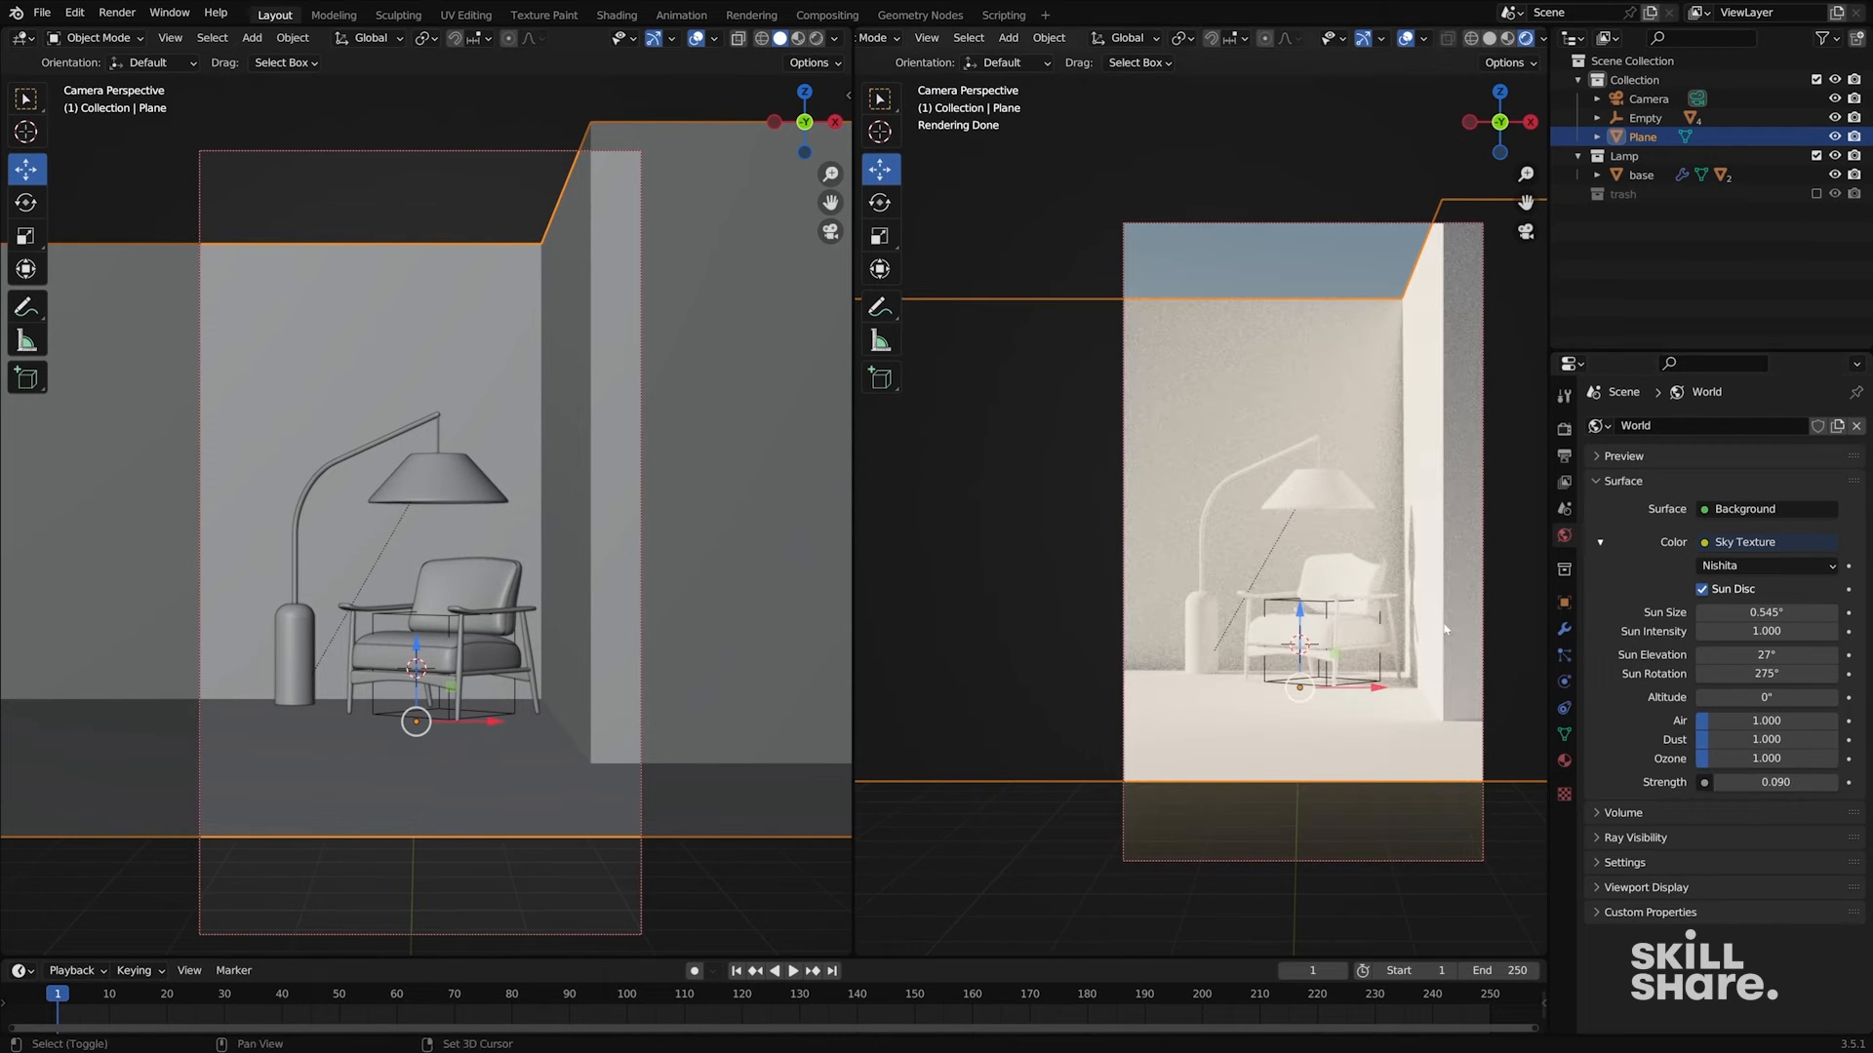
# - Hide the overlays in the rendered viewport
pyautogui.keyDown('shift'); pyautogui.moveTo(1443, 628); pyautogui.dragTo(1403, 641, button='middle'); pyautogui.keyUp('shift')
pyautogui.keyDown('shift'); pyautogui.moveTo(1289, 585); pyautogui.dragTo(1243, 423, button='middle'); pyautogui.keyUp('shift')
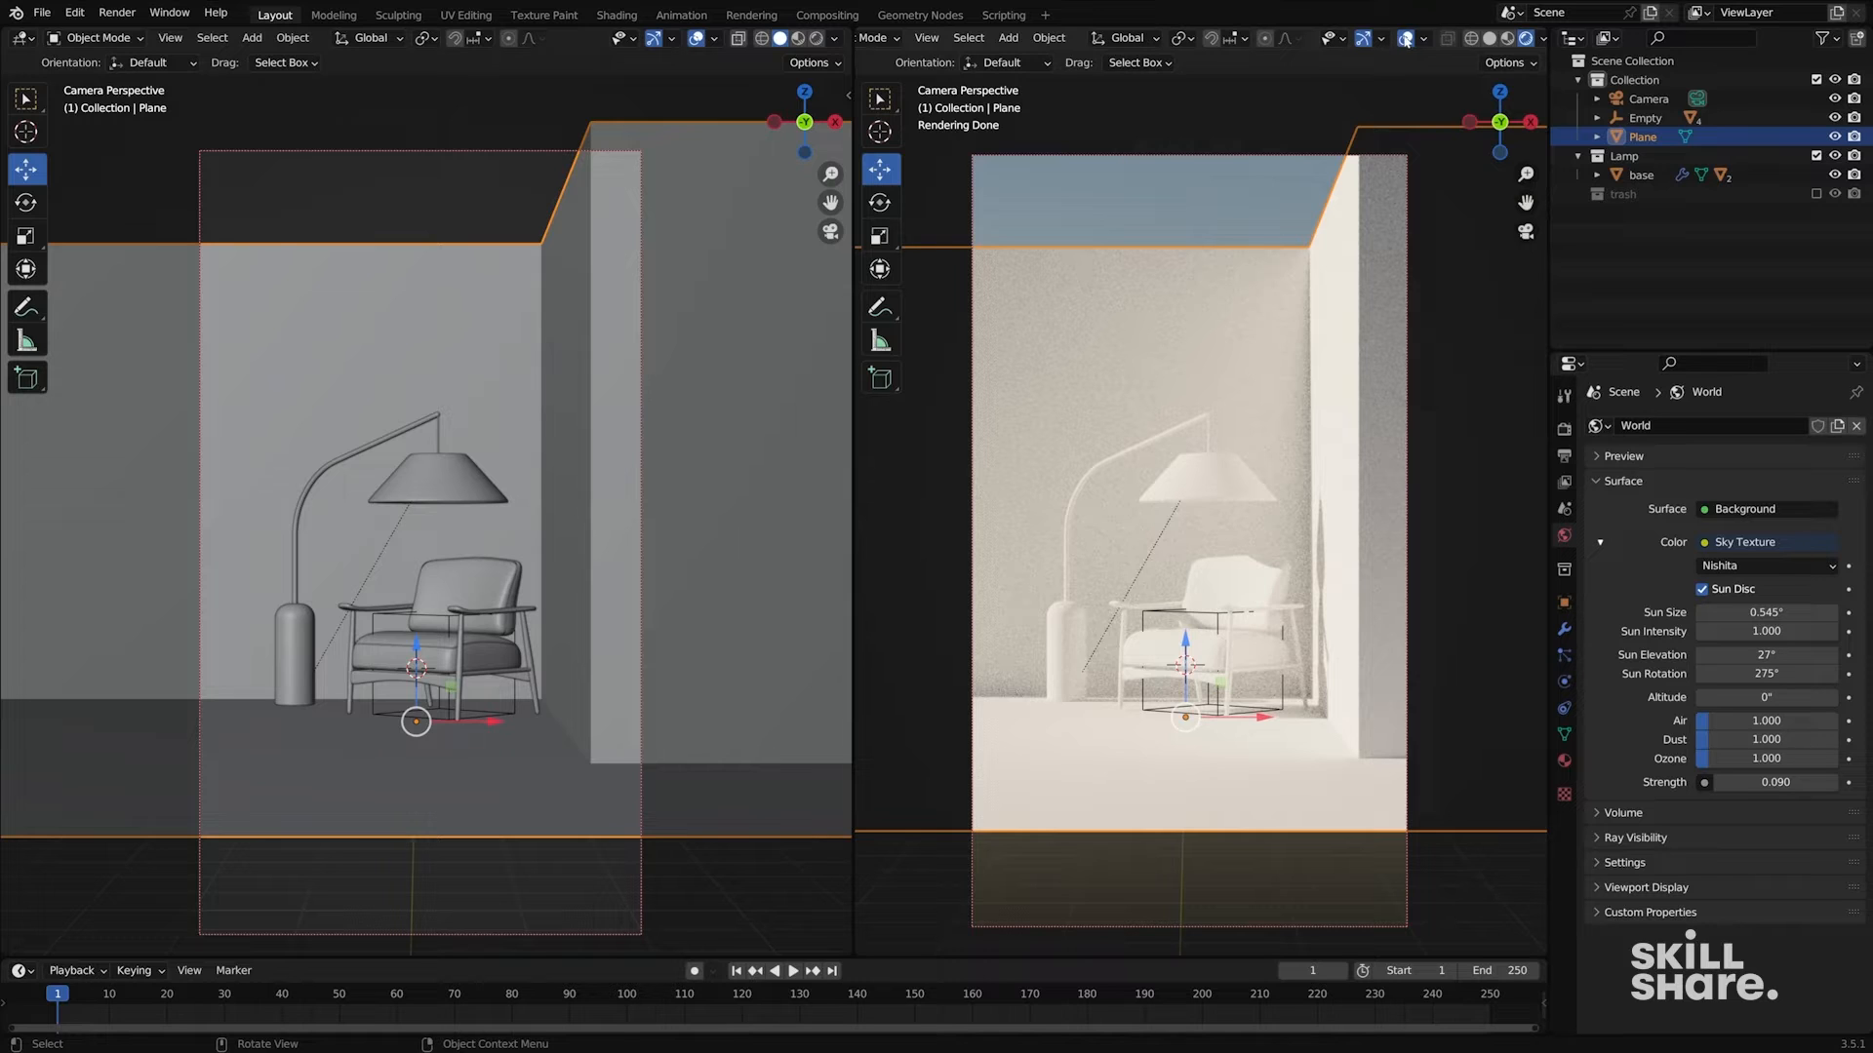
pyautogui.click(1407, 38)
pyautogui.keyDown('shift'); pyautogui.moveTo(1276, 545); pyautogui.dragTo(1222, 509, button='middle'); pyautogui.keyUp('shift')
# - Add a new plane mesh next to the chair as a separate object from the room
pyautogui.moveTo(317, 532); pyautogui.dragTo(472, 611, button='middle')
pyautogui.press('Tab')
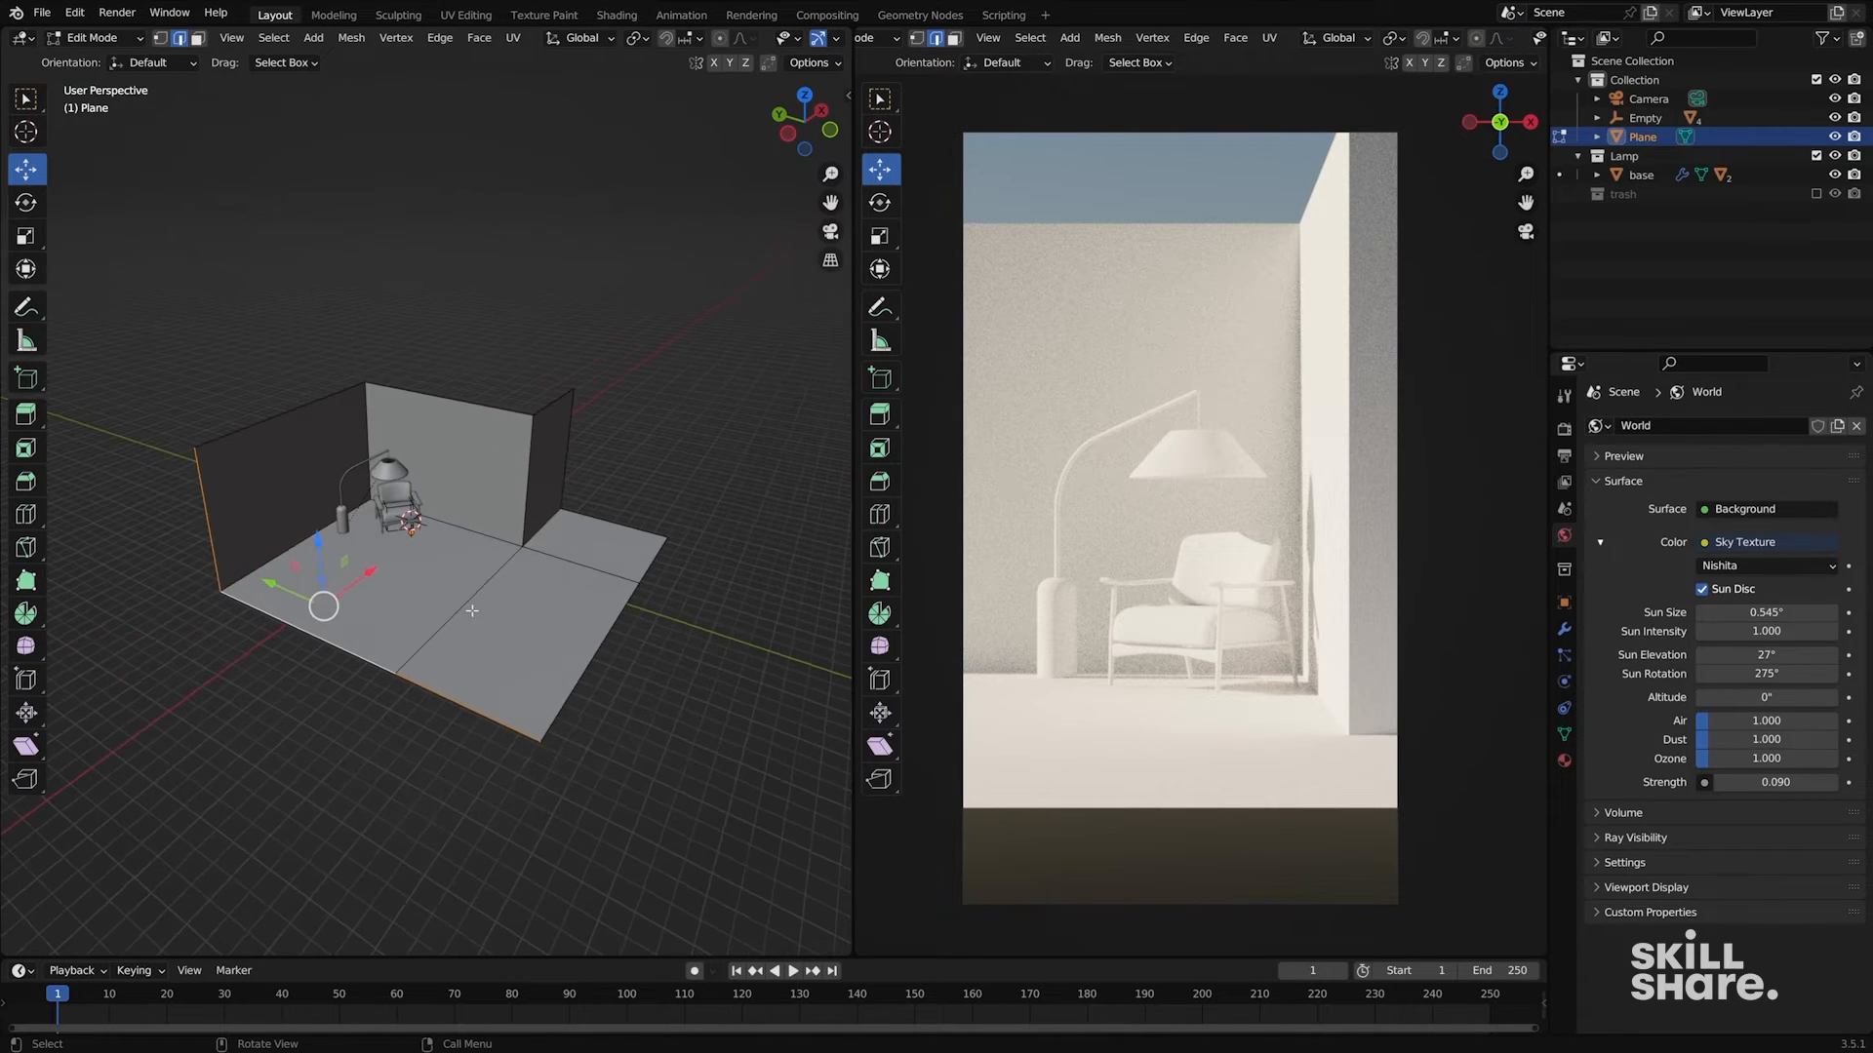
pyautogui.moveTo(530, 667); pyautogui.dragTo(285, 623, button='middle')
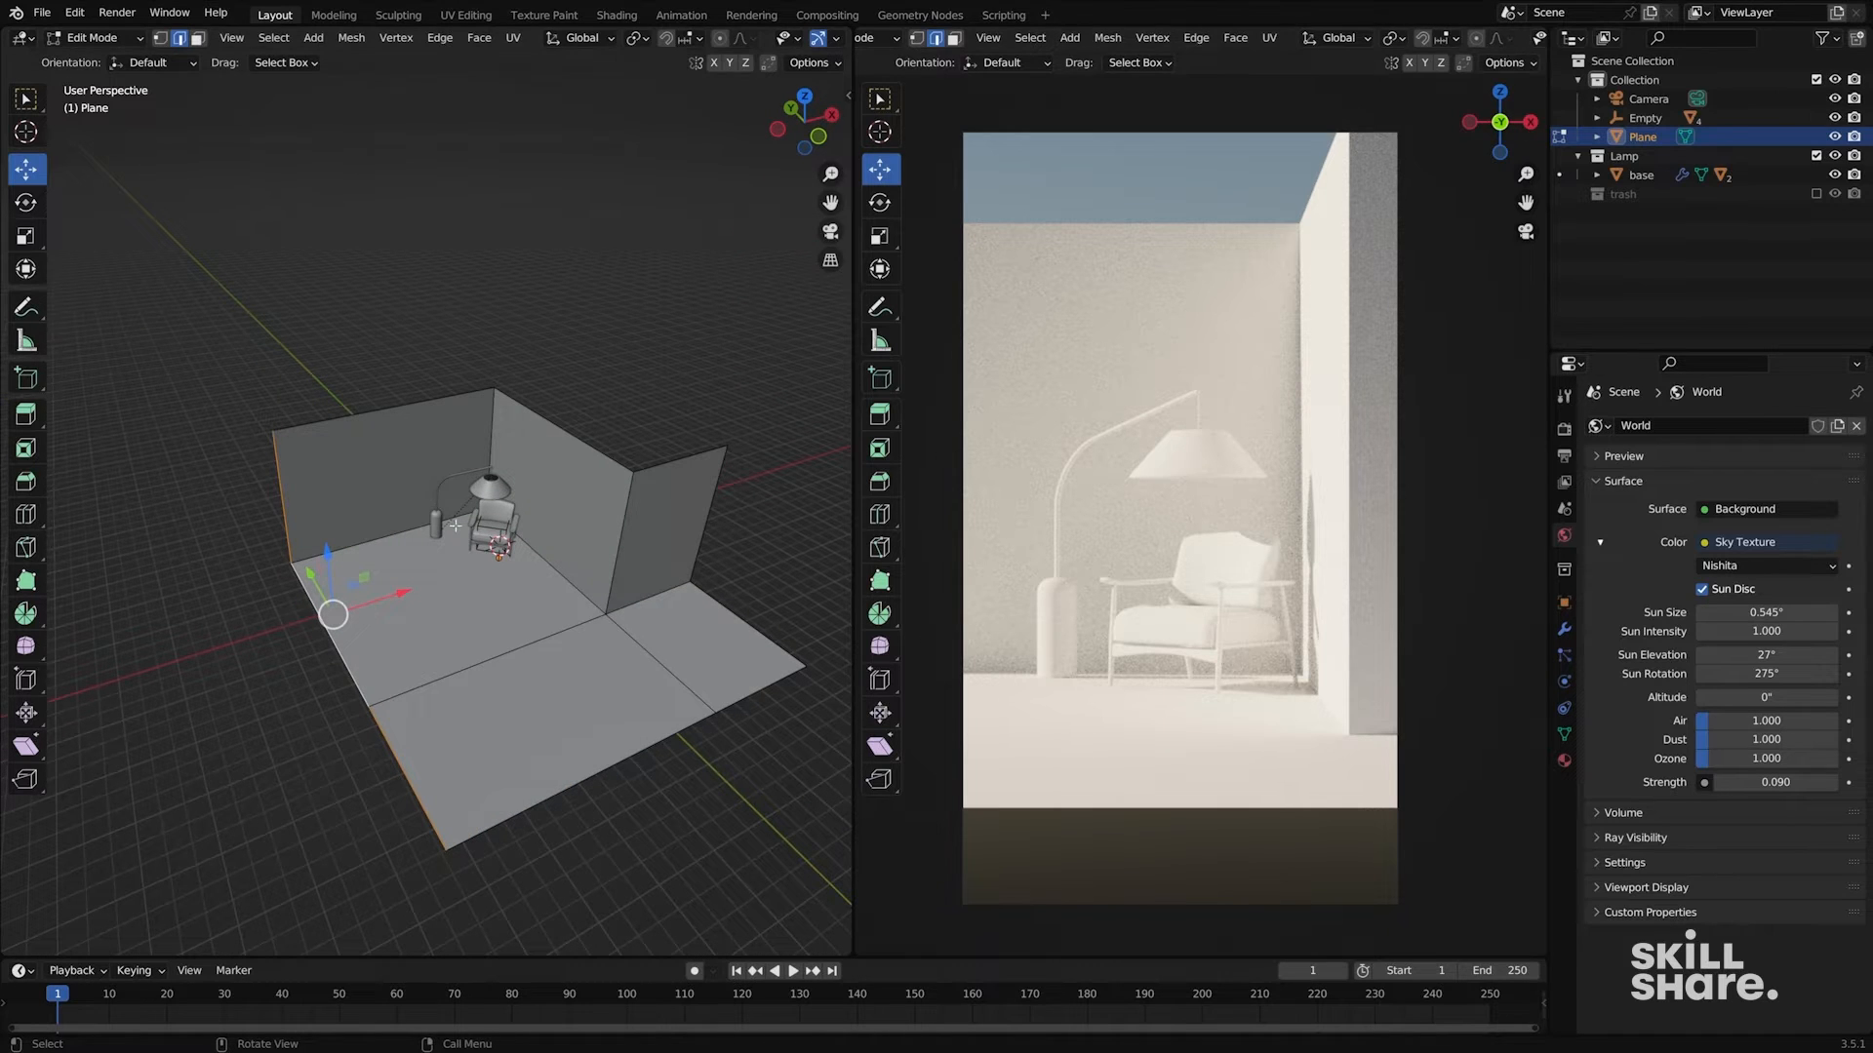
pyautogui.moveTo(454, 526); pyautogui.dragTo(442, 582, button='middle')
pyautogui.moveTo(345, 655); pyautogui.dragTo(269, 577, button='middle')
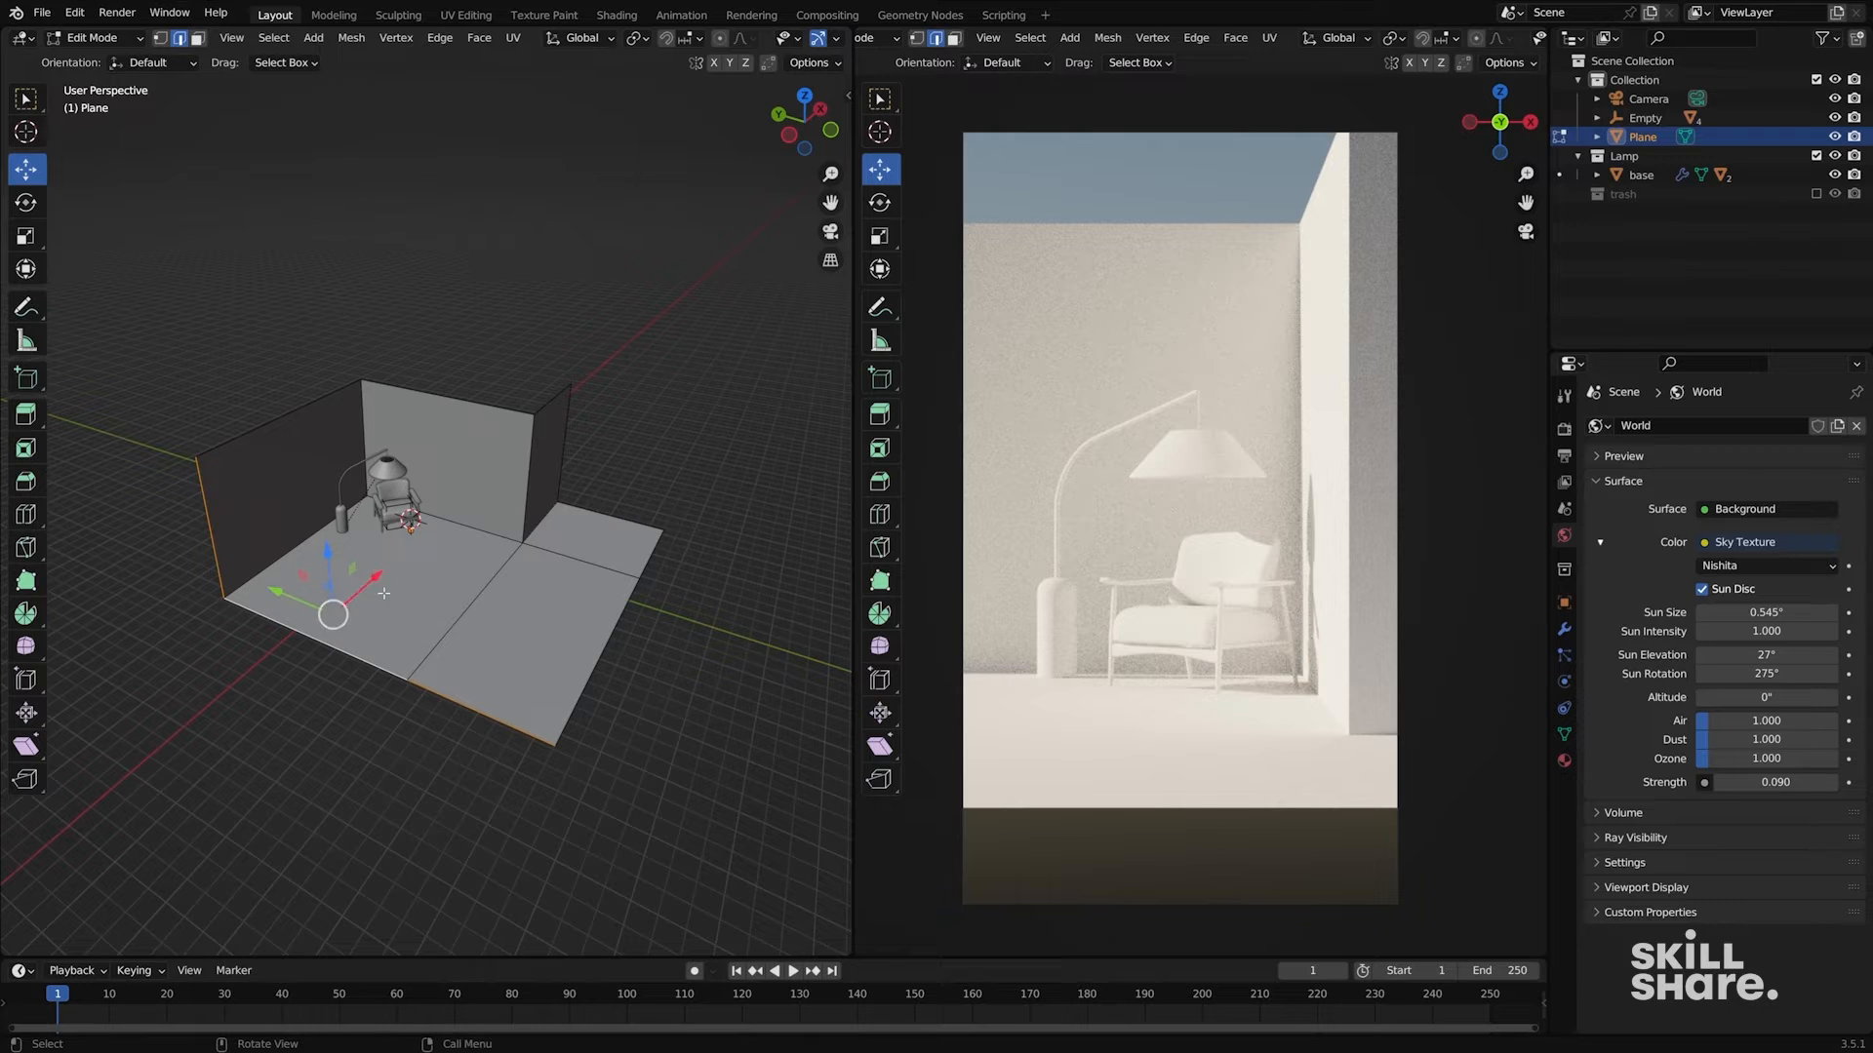
pyautogui.press('Tab')
pyautogui.hotkey('shift', 'a')
pyautogui.moveTo(429, 408)
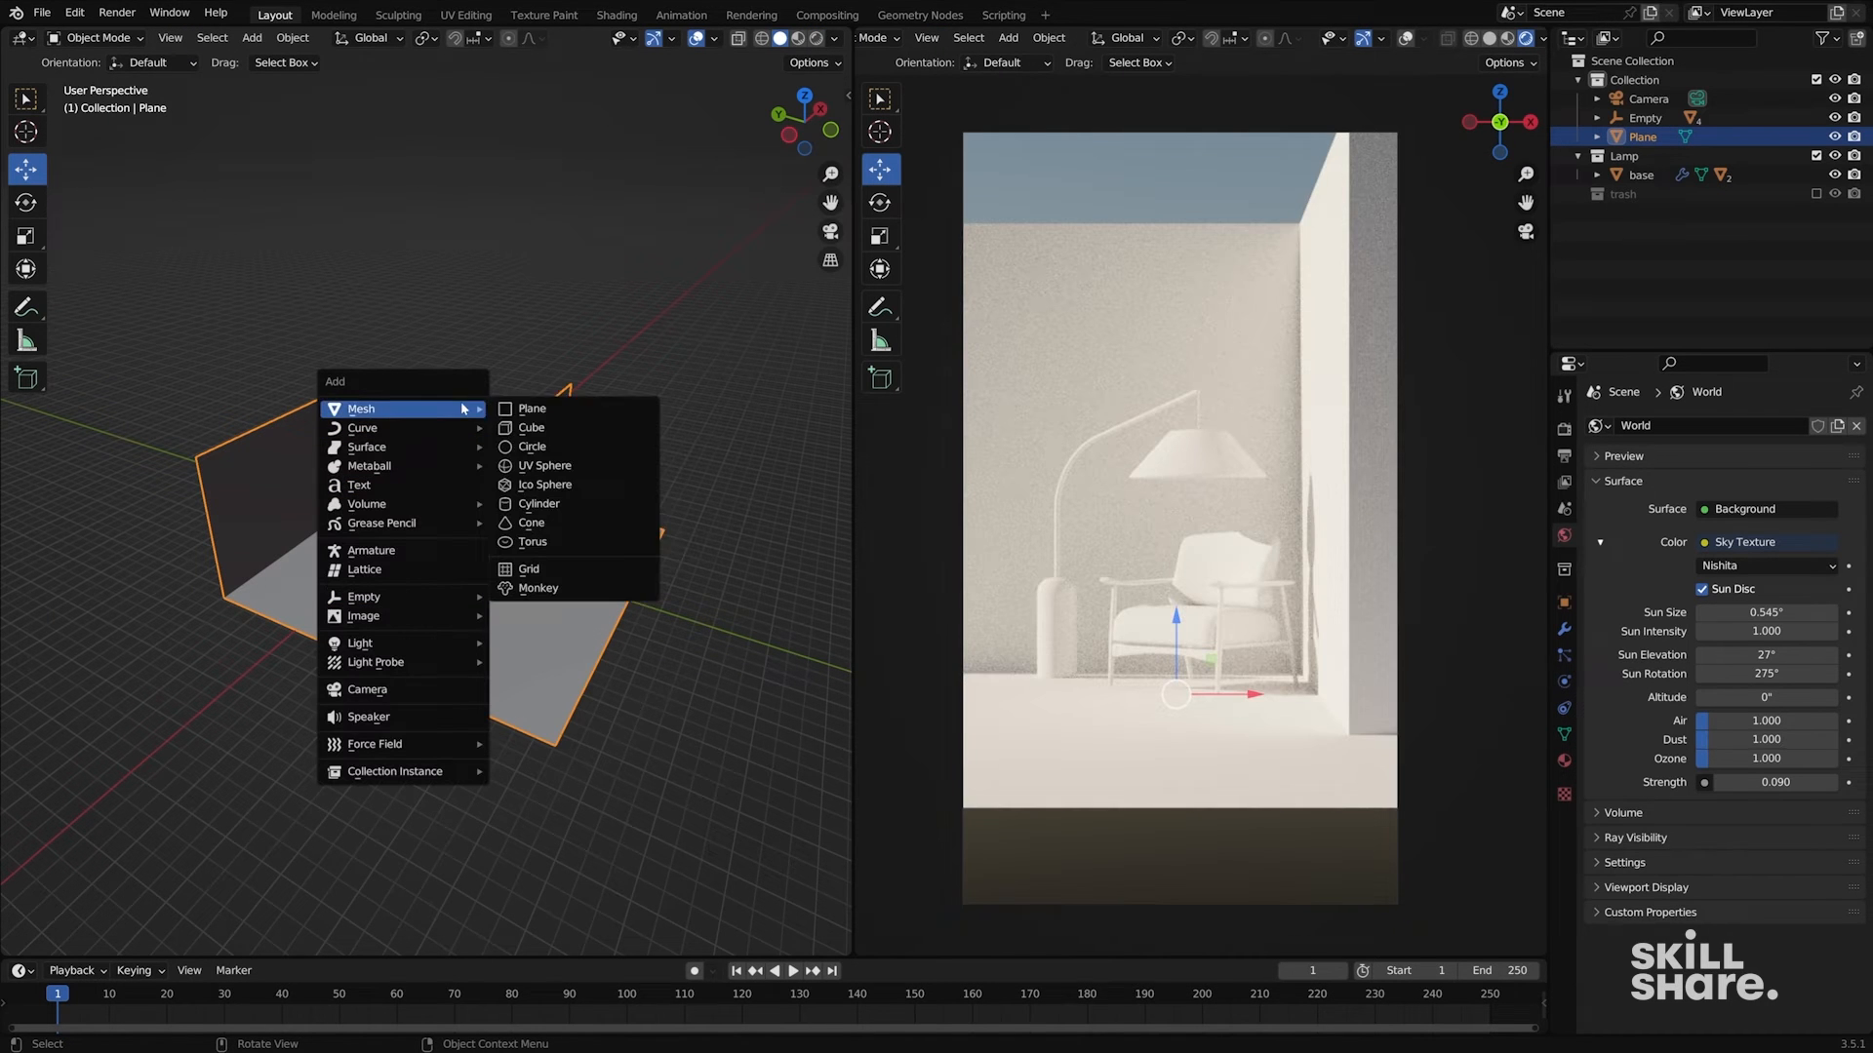
pyautogui.click(532, 408)
# - Stand the new plane upright by rotating its mesh 90° about the X axis in Edit Mode
pyautogui.scroll(-5, 553, 407)
pyautogui.scroll(1, 523, 482)
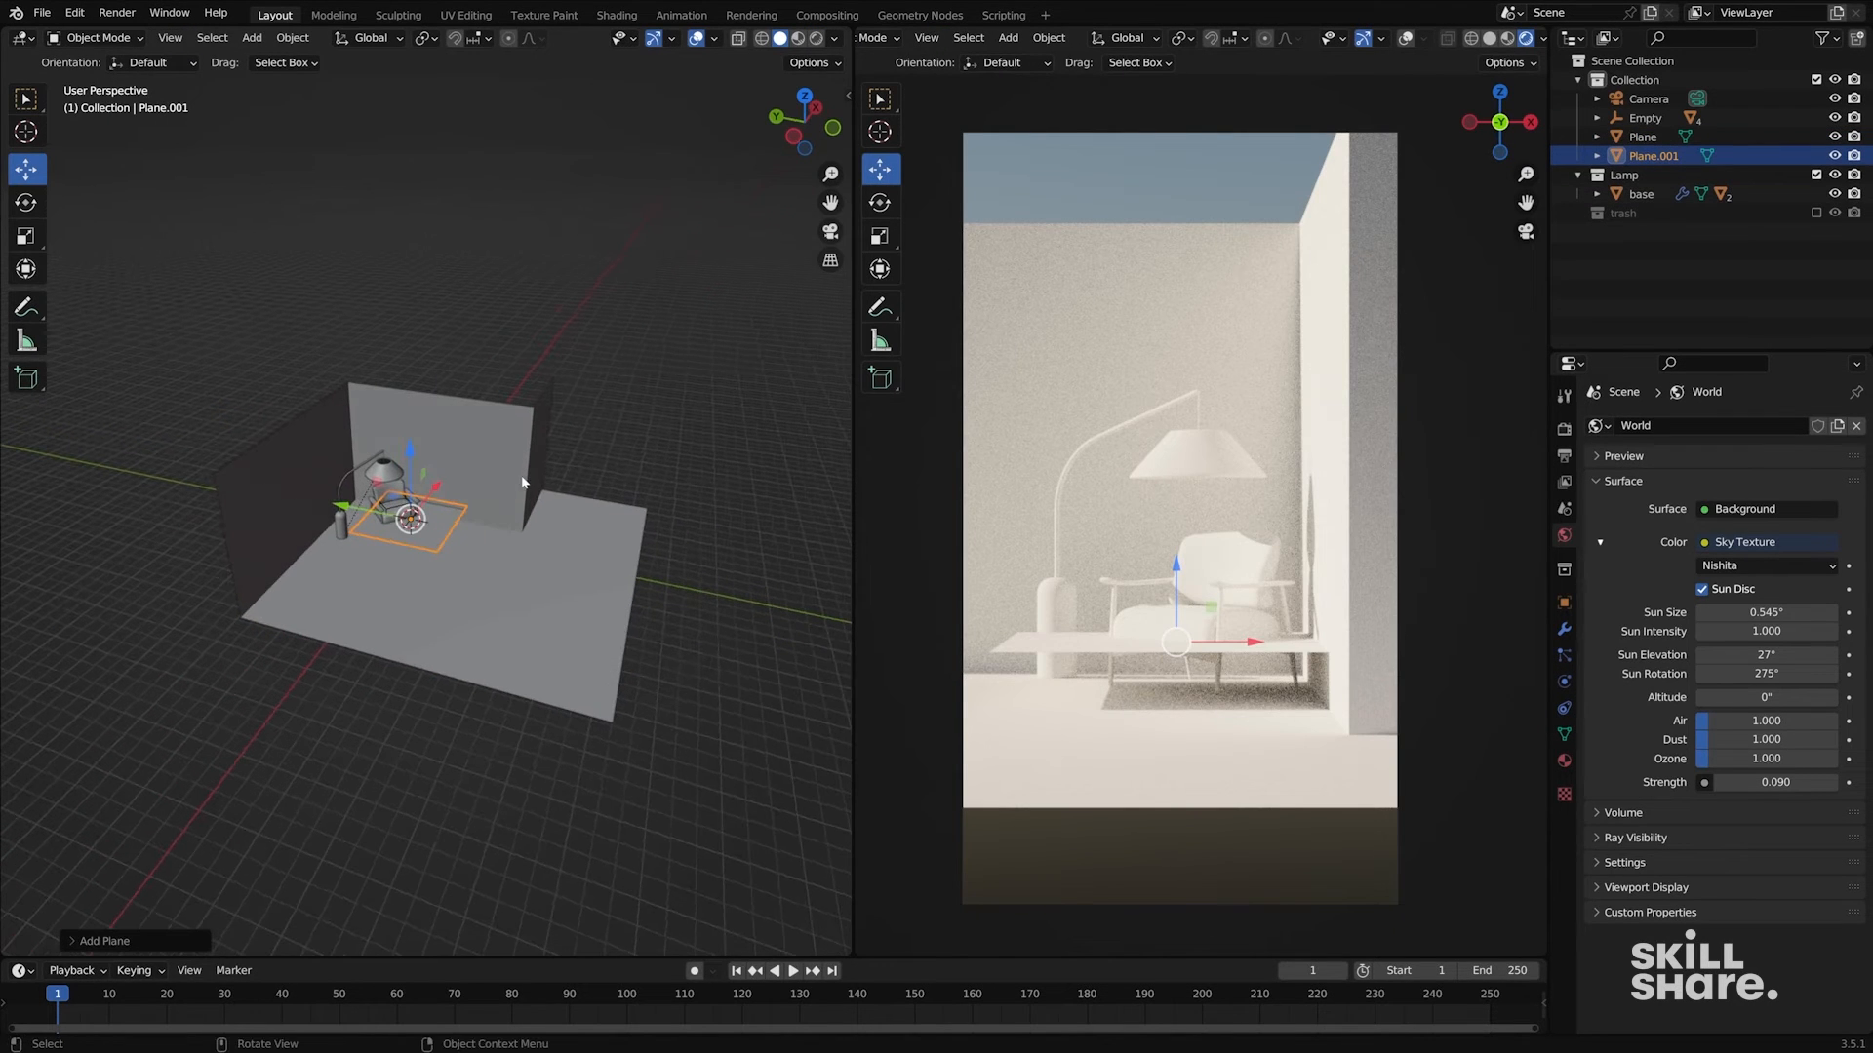
pyautogui.press('Tab')
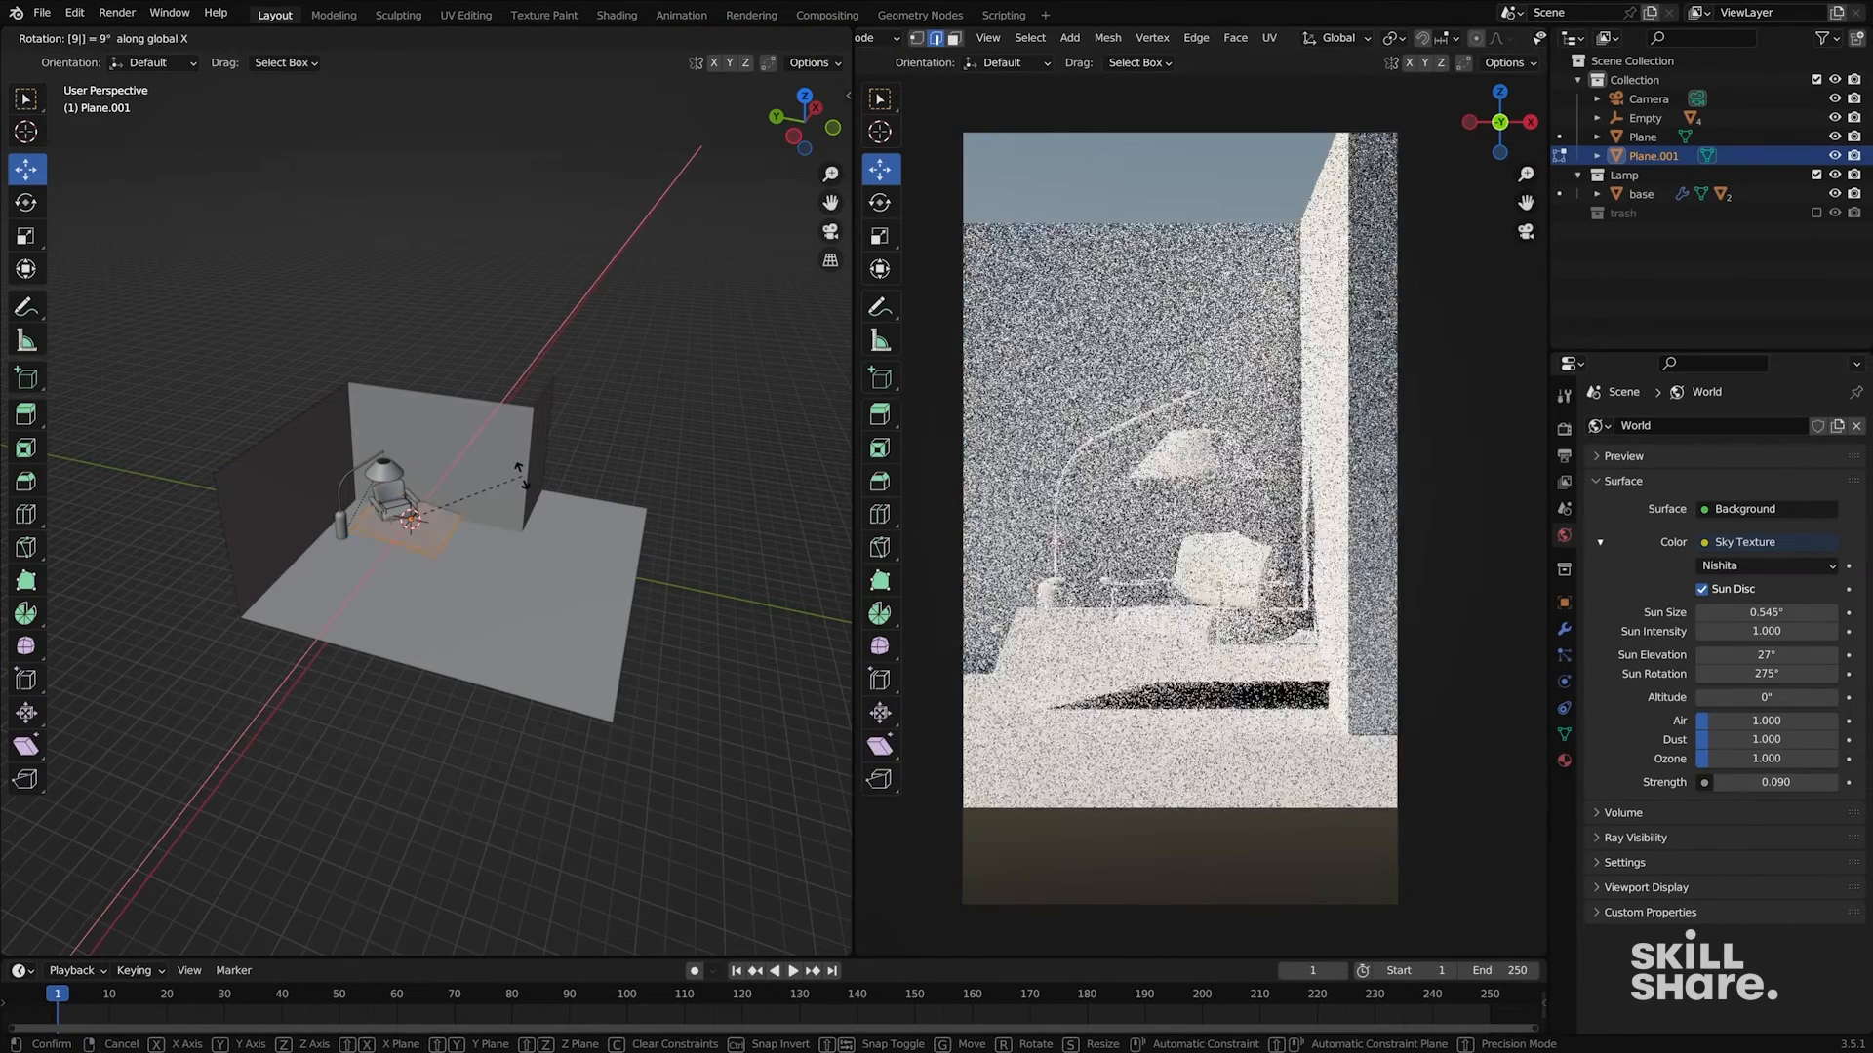
pyautogui.press('r')
pyautogui.press('x')
pyautogui.press('9')
pyautogui.press('0')
pyautogui.press('Return')
pyautogui.press('Tab')
# - Slide the upright plane along X to about -98.7" near the room's open side and show its transform values
pyautogui.moveTo(522, 476); pyautogui.dragTo(415, 493, button='middle')
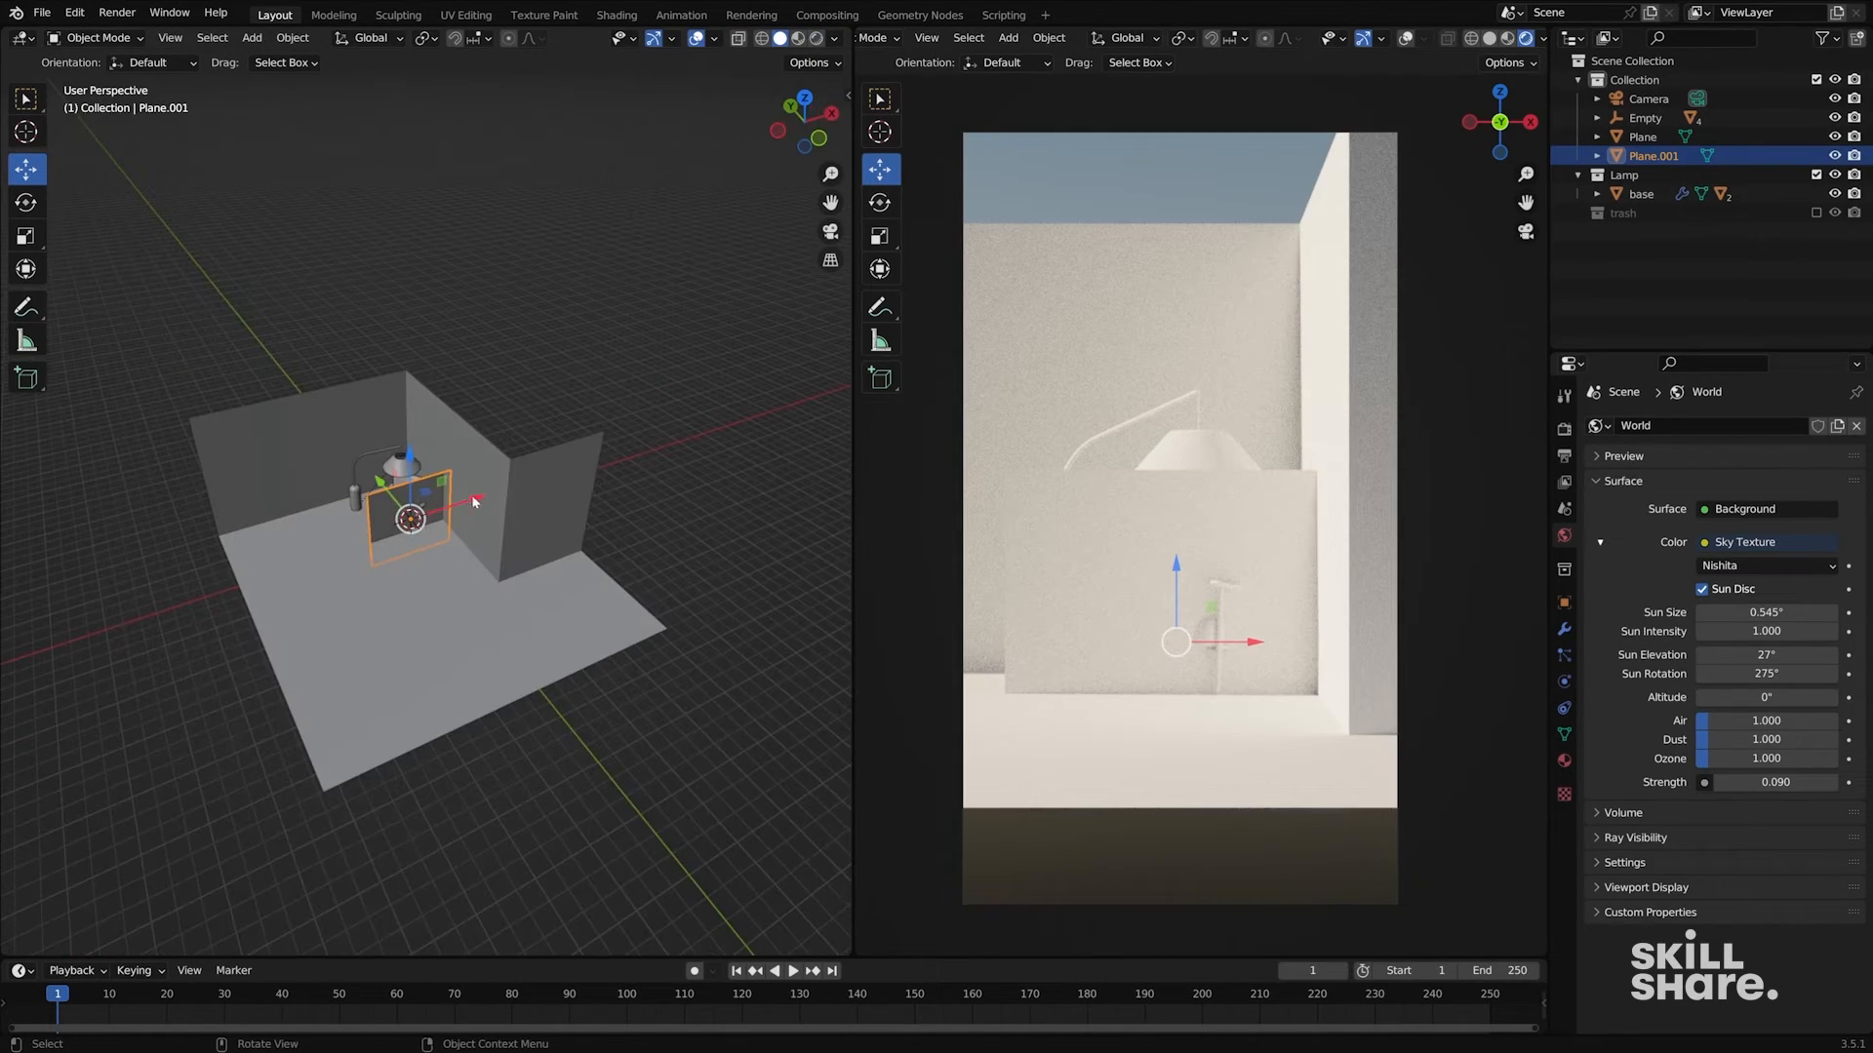
pyautogui.moveTo(471, 499); pyautogui.dragTo(363, 535)
pyautogui.press('n')
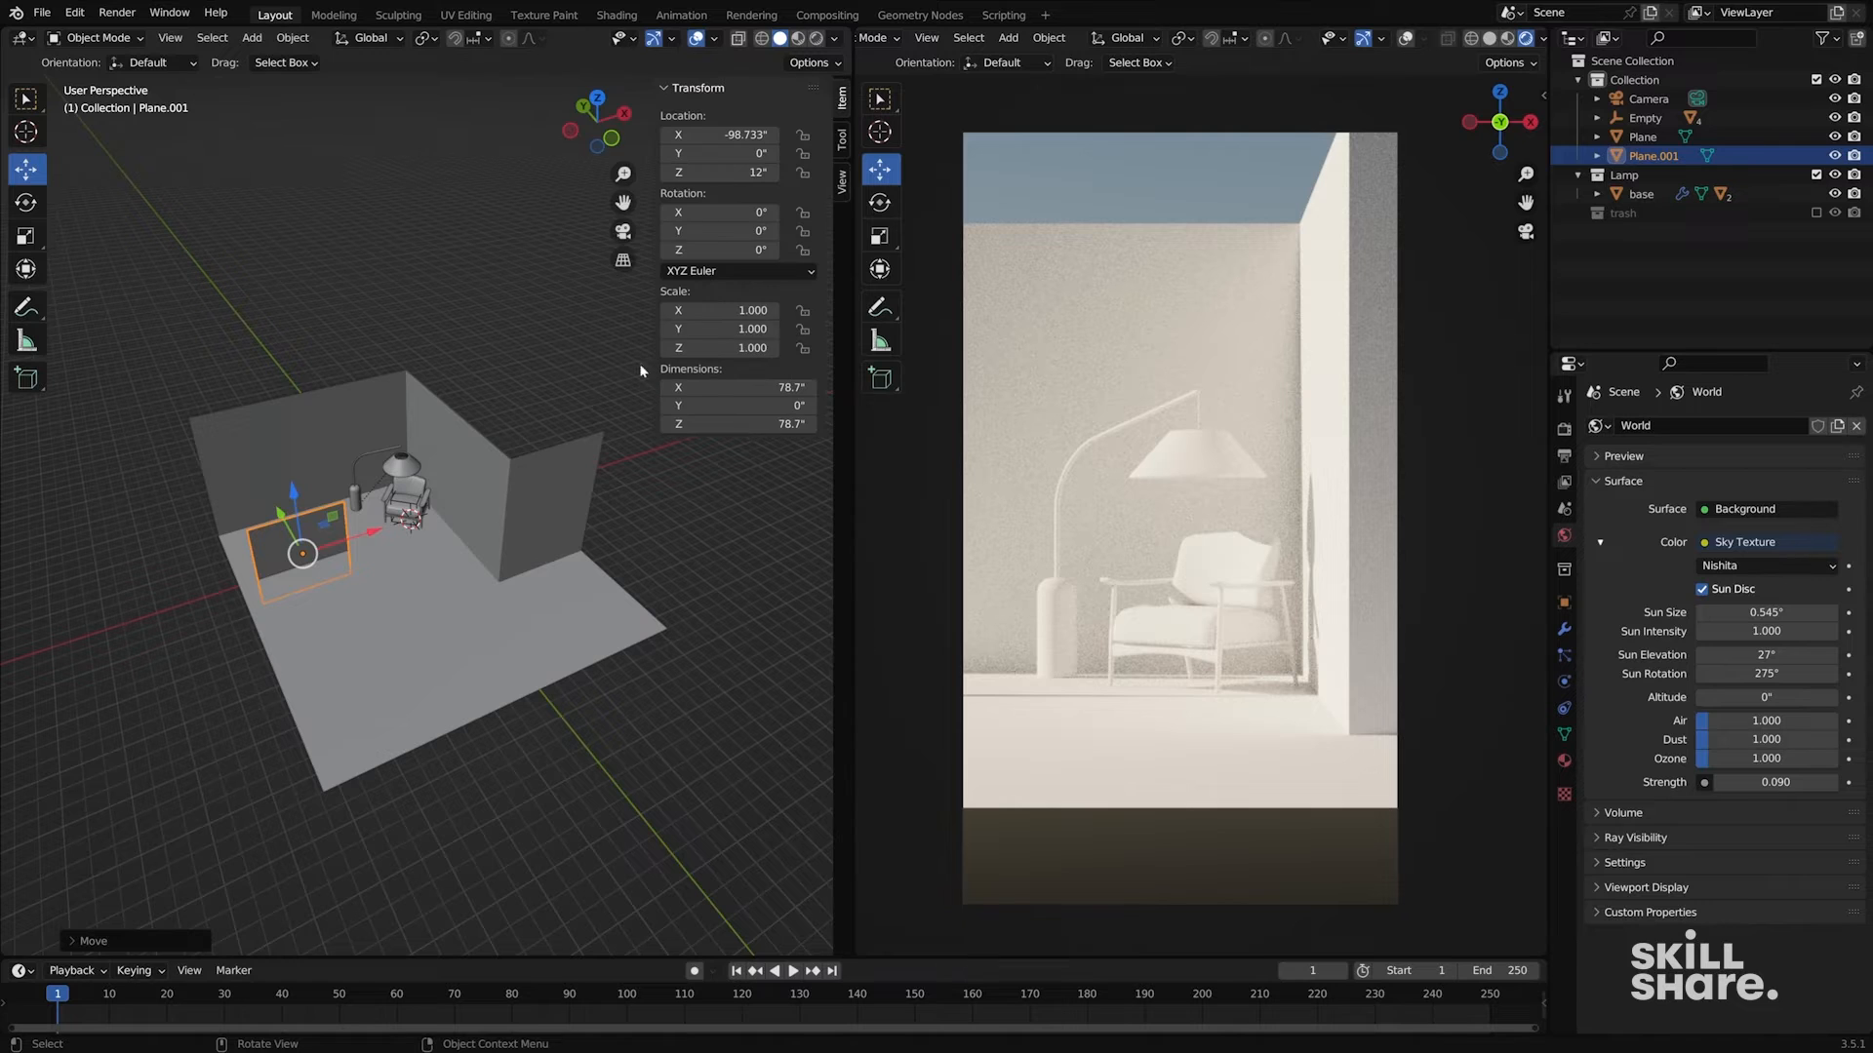
pyautogui.moveTo(422, 435); pyautogui.dragTo(505, 398, button='middle')
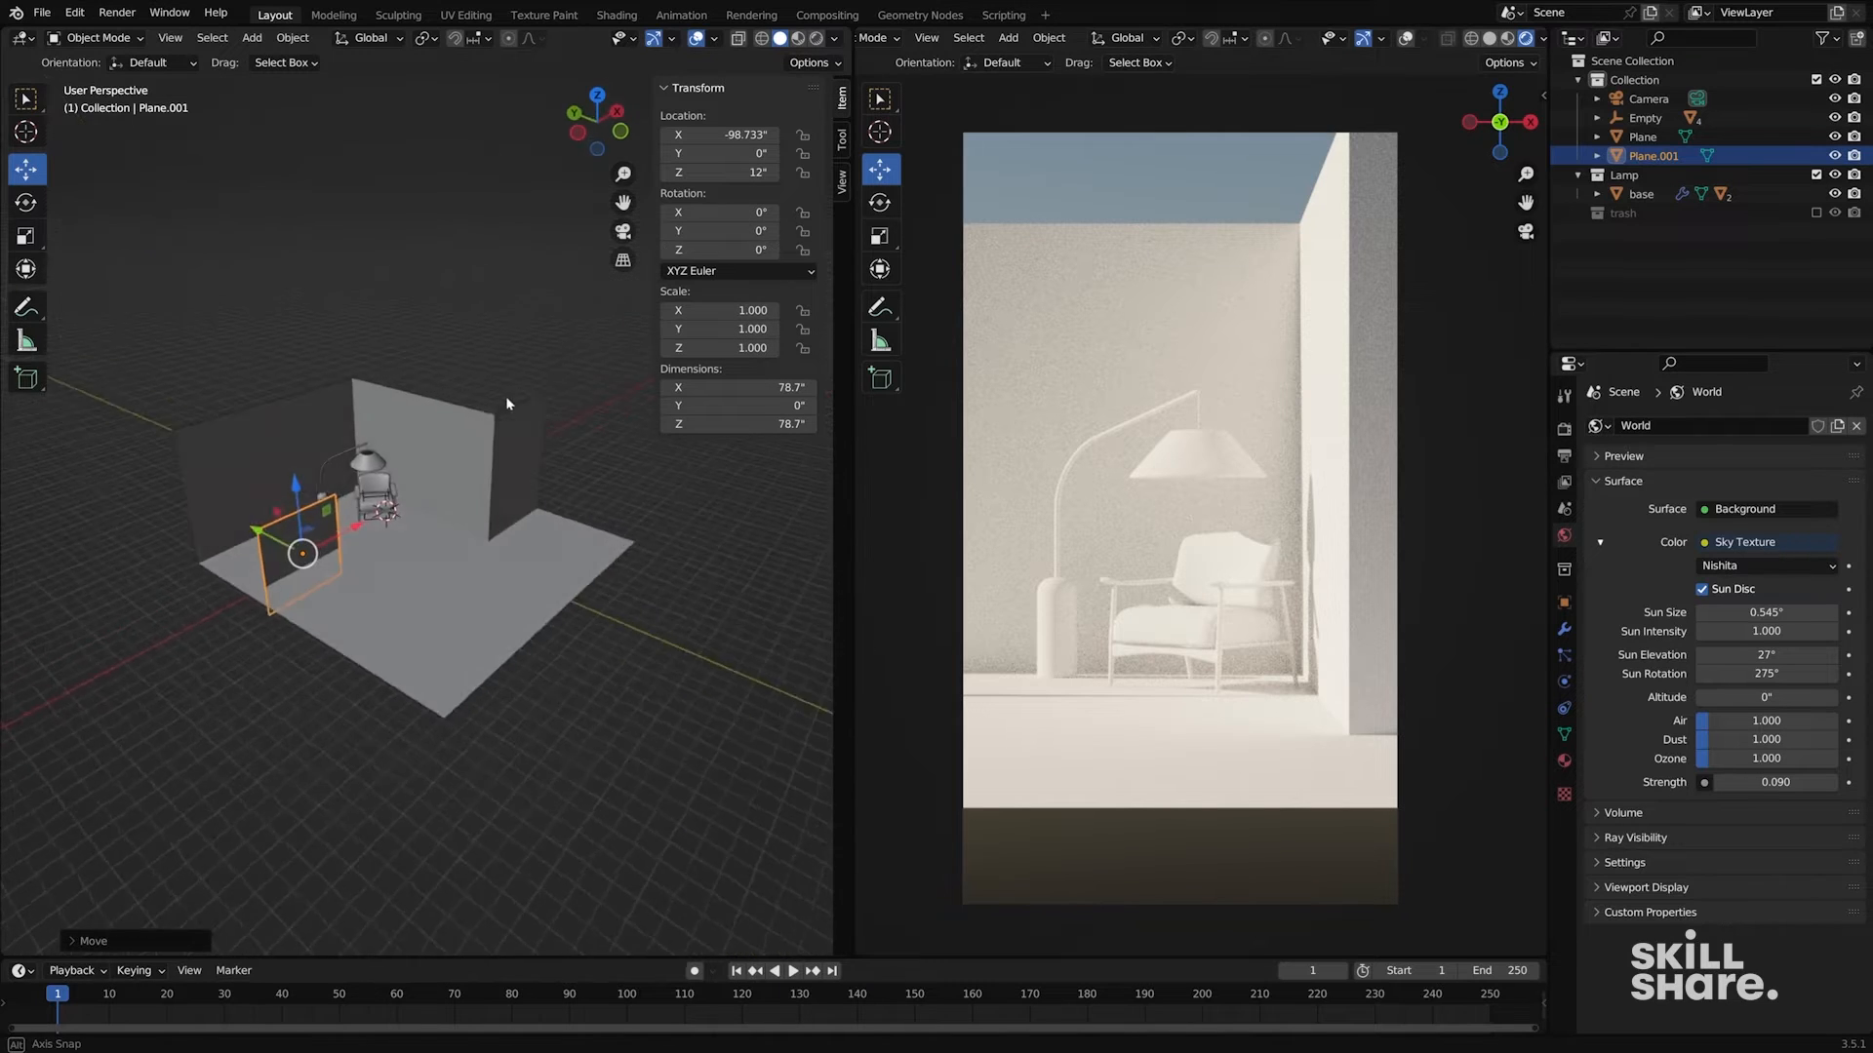
pyautogui.scroll(-1, 505, 398)
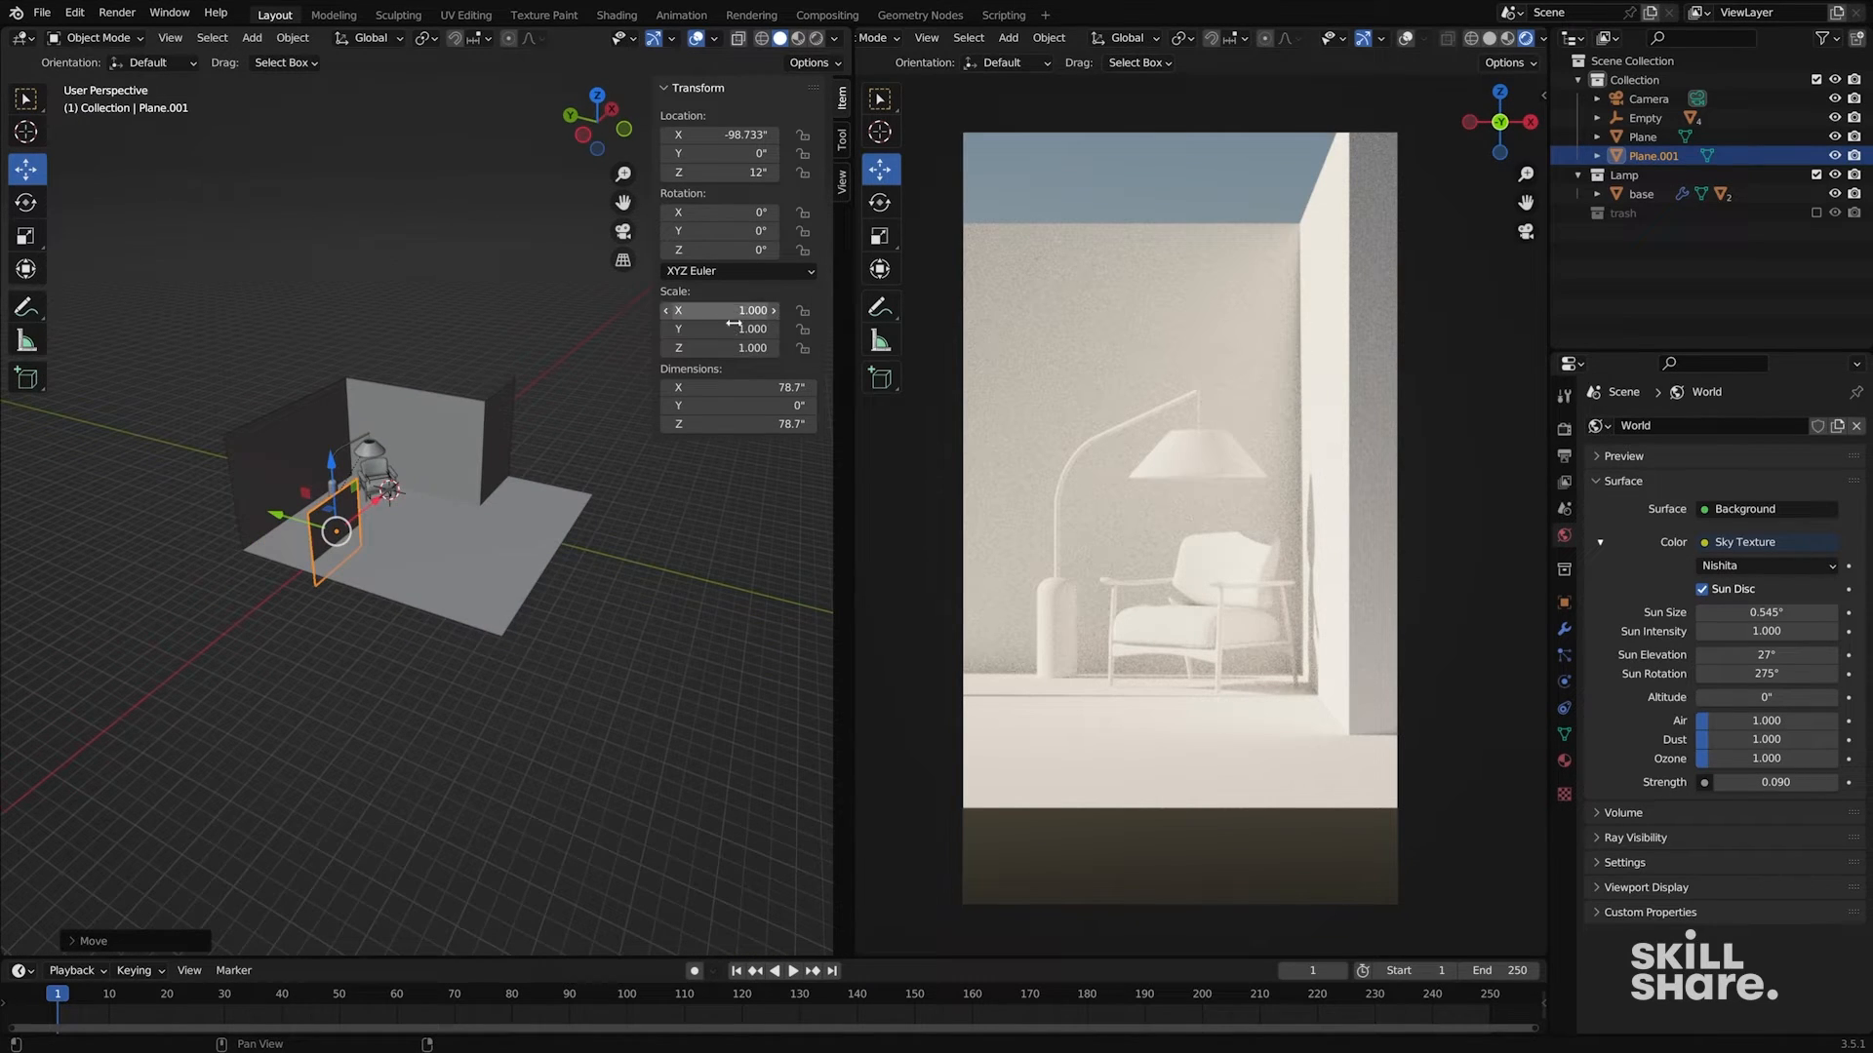
pyautogui.keyDown('shift'); pyautogui.moveTo(426, 486); pyautogui.dragTo(452, 464, button='middle'); pyautogui.keyUp('shift')
pyautogui.scroll(3, 452, 464)
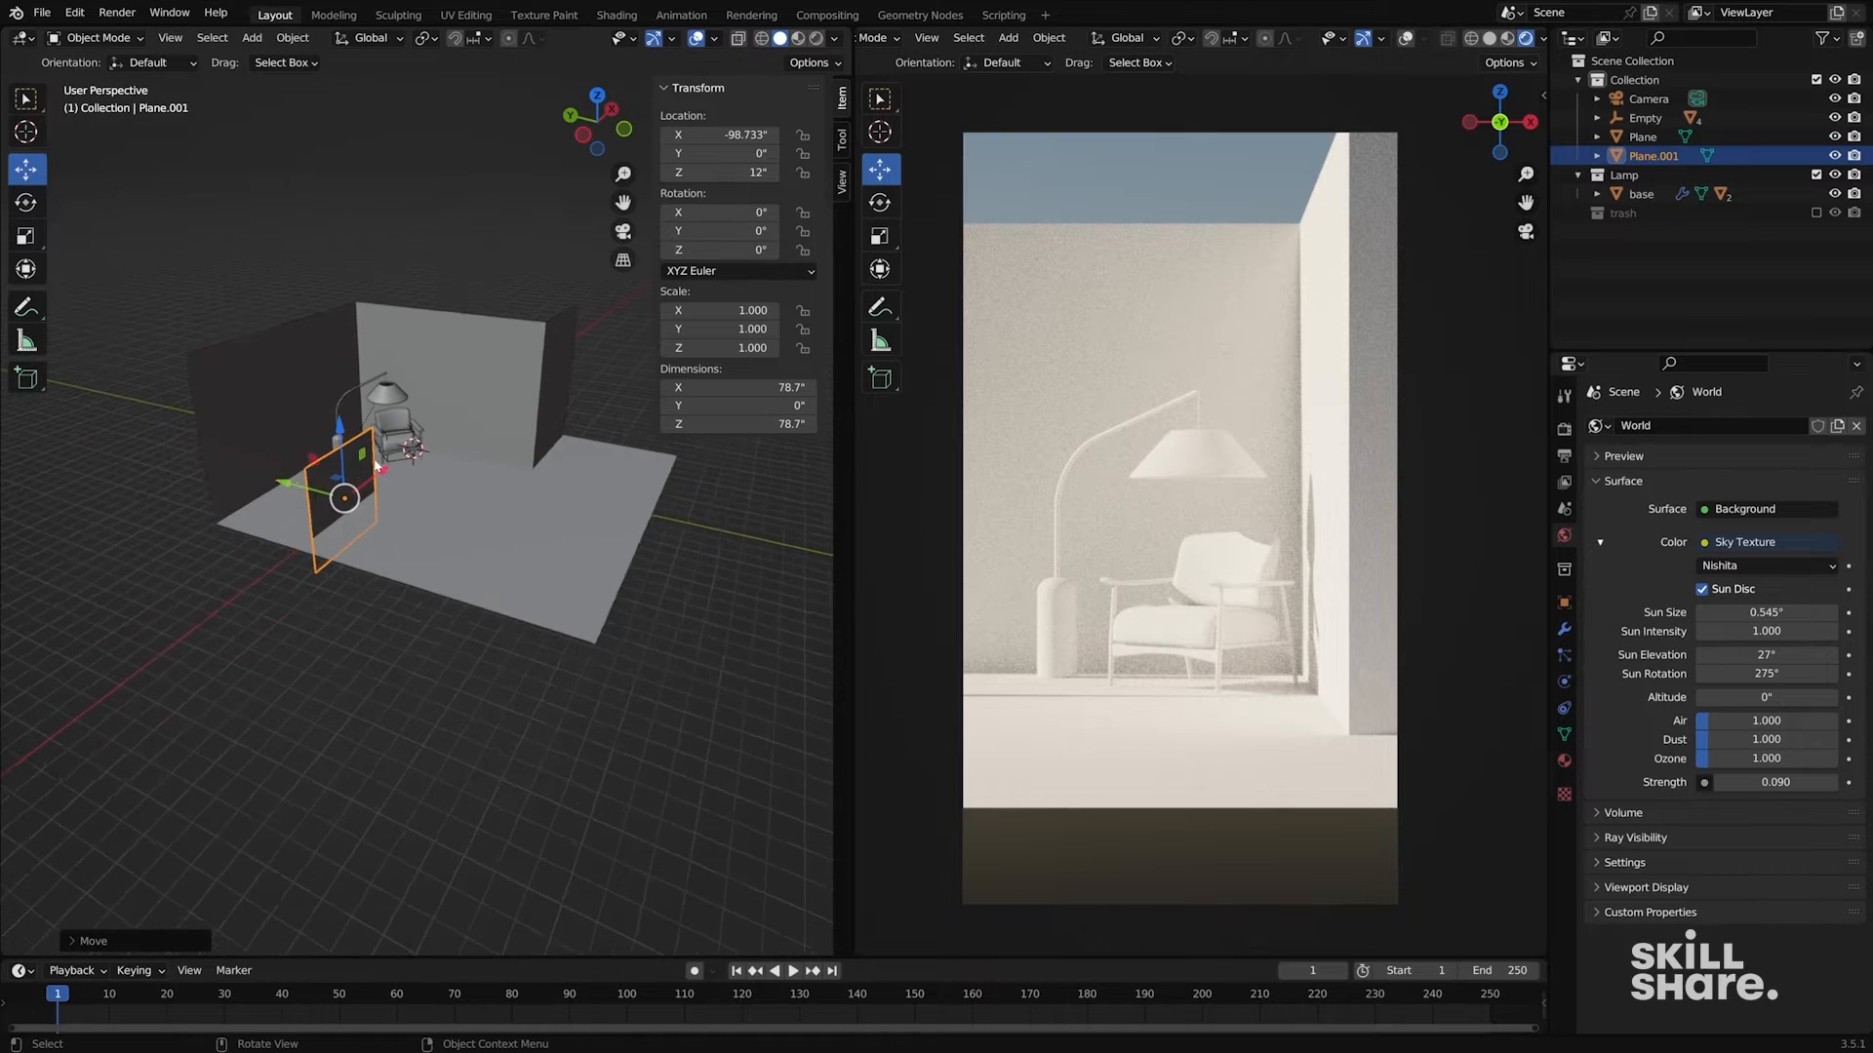
# - Add a Solidify modifier to the upright plane with a thickness of about 7.48"
pyautogui.click(1564, 629)
pyautogui.click(1663, 426)
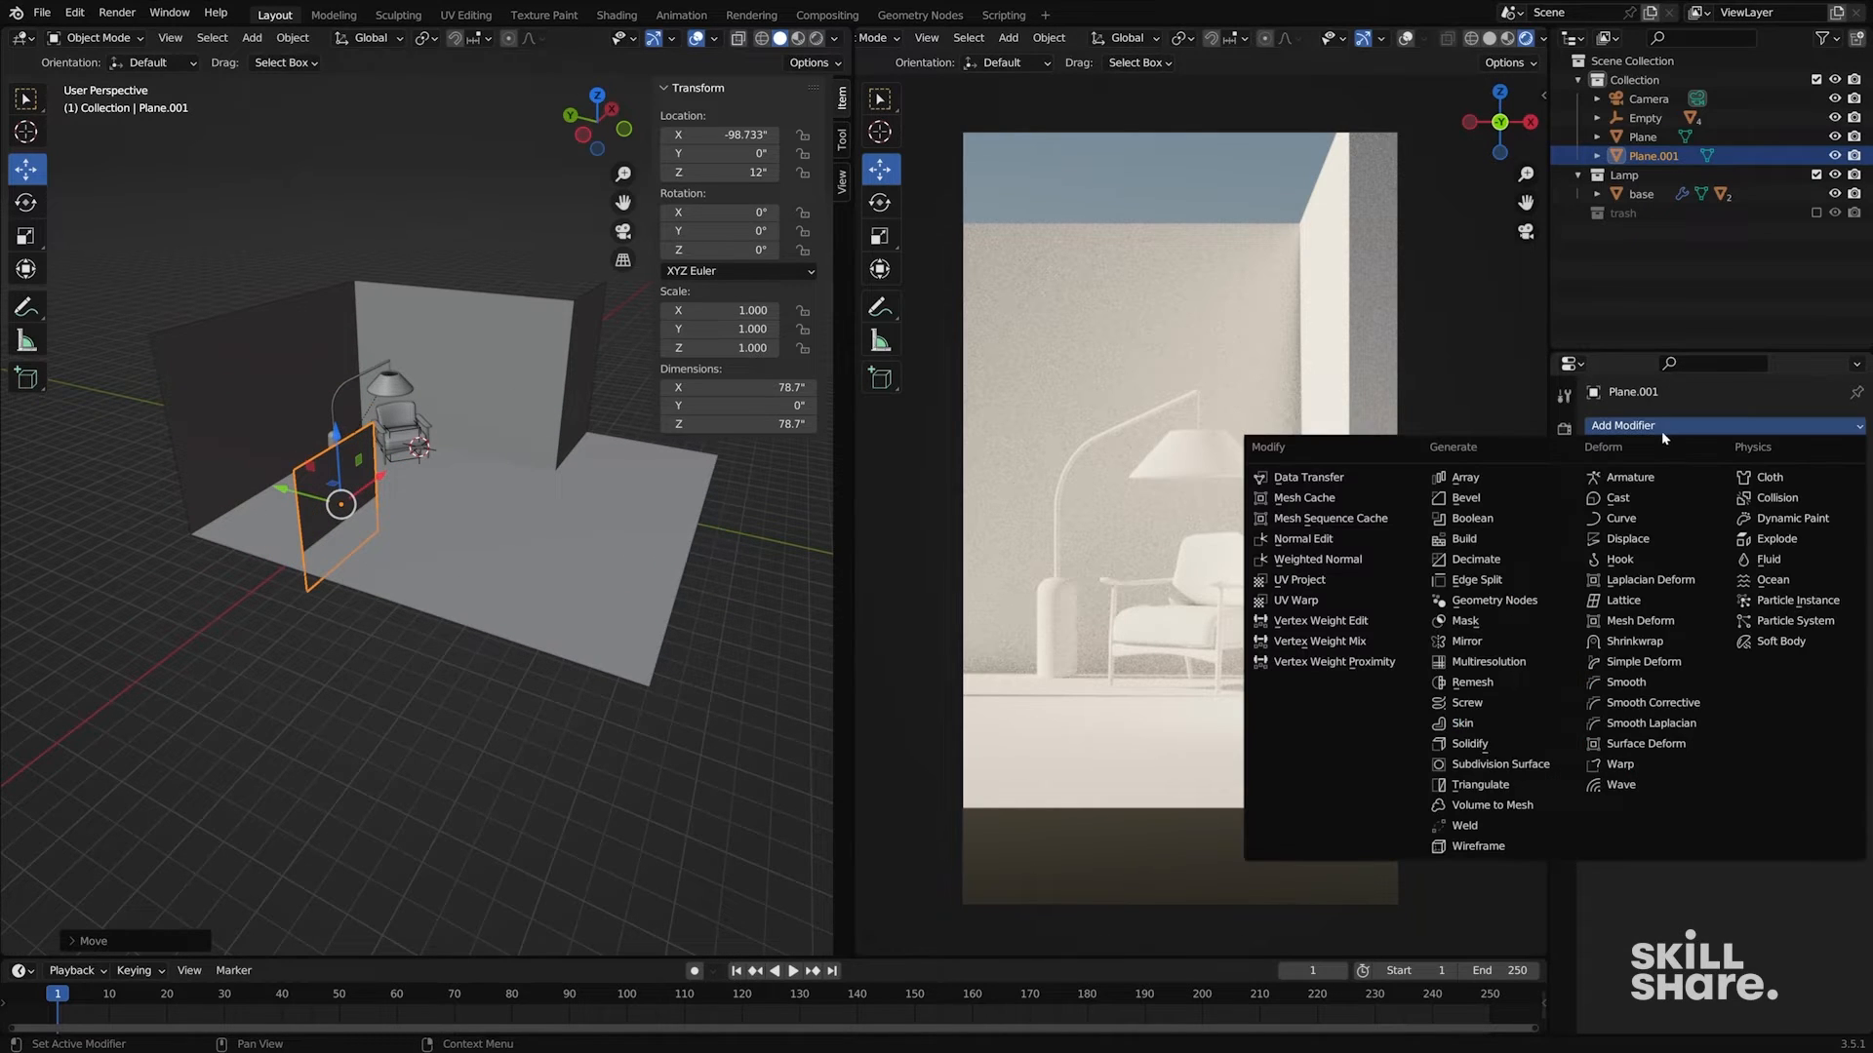
pyautogui.click(1521, 744)
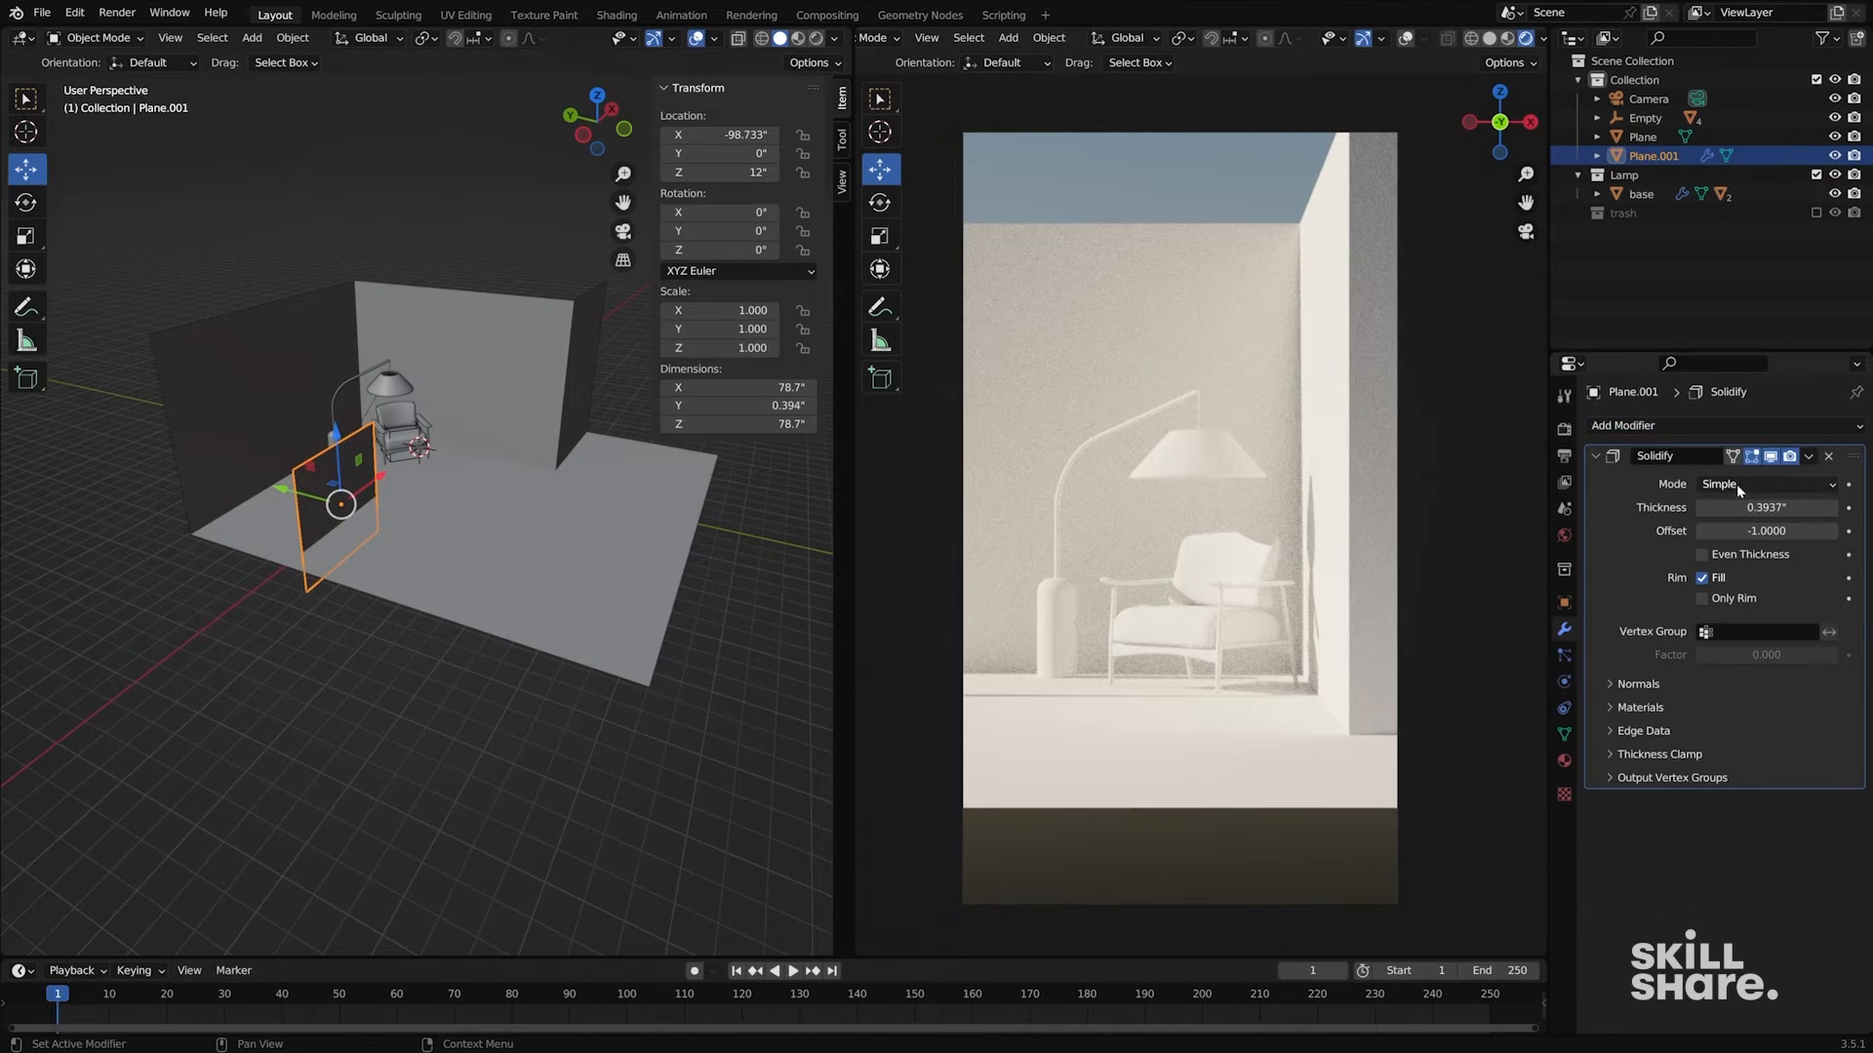
pyautogui.moveTo(1765, 507)
pyautogui.mouseDown()
pyautogui.moveTo(1843, 507)
pyautogui.moveTo(1767, 507)
pyautogui.mouseUp()
pyautogui.keyDown('shift'); pyautogui.moveTo(1122, 488); pyautogui.dragTo(1177, 488, button='middle'); pyautogui.keyUp('shift')
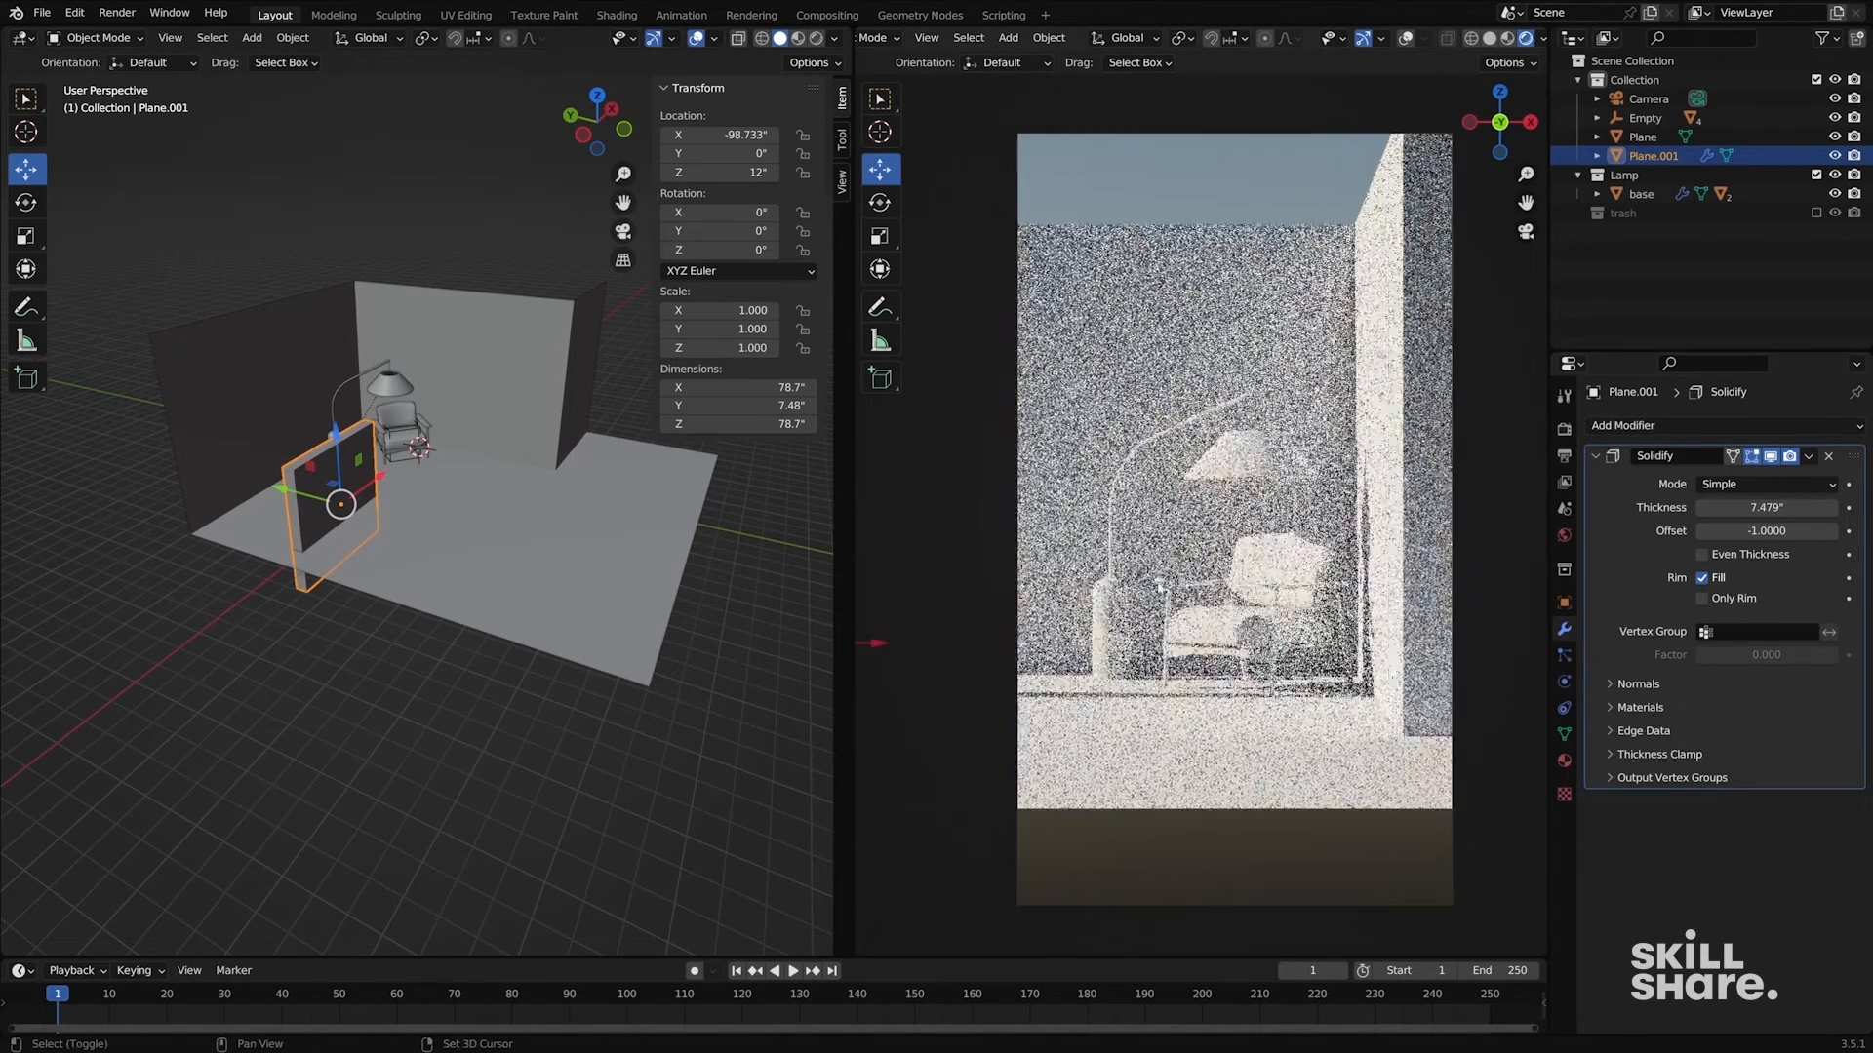
# - Raise the wall panel to about 39.07" in Z and shift it along X to about -111.25"
pyautogui.moveTo(290, 482)
pyautogui.mouseDown(button='middle')
pyautogui.moveTo(390, 482)
pyautogui.moveTo(351, 439)
pyautogui.moveTo(312, 449)
pyautogui.moveTo(327, 486)
pyautogui.mouseUp(button='middle')
pyautogui.press('g')
pyautogui.press('z')
pyautogui.click(400, 435)
pyautogui.moveTo(371, 426); pyautogui.dragTo(350, 443)
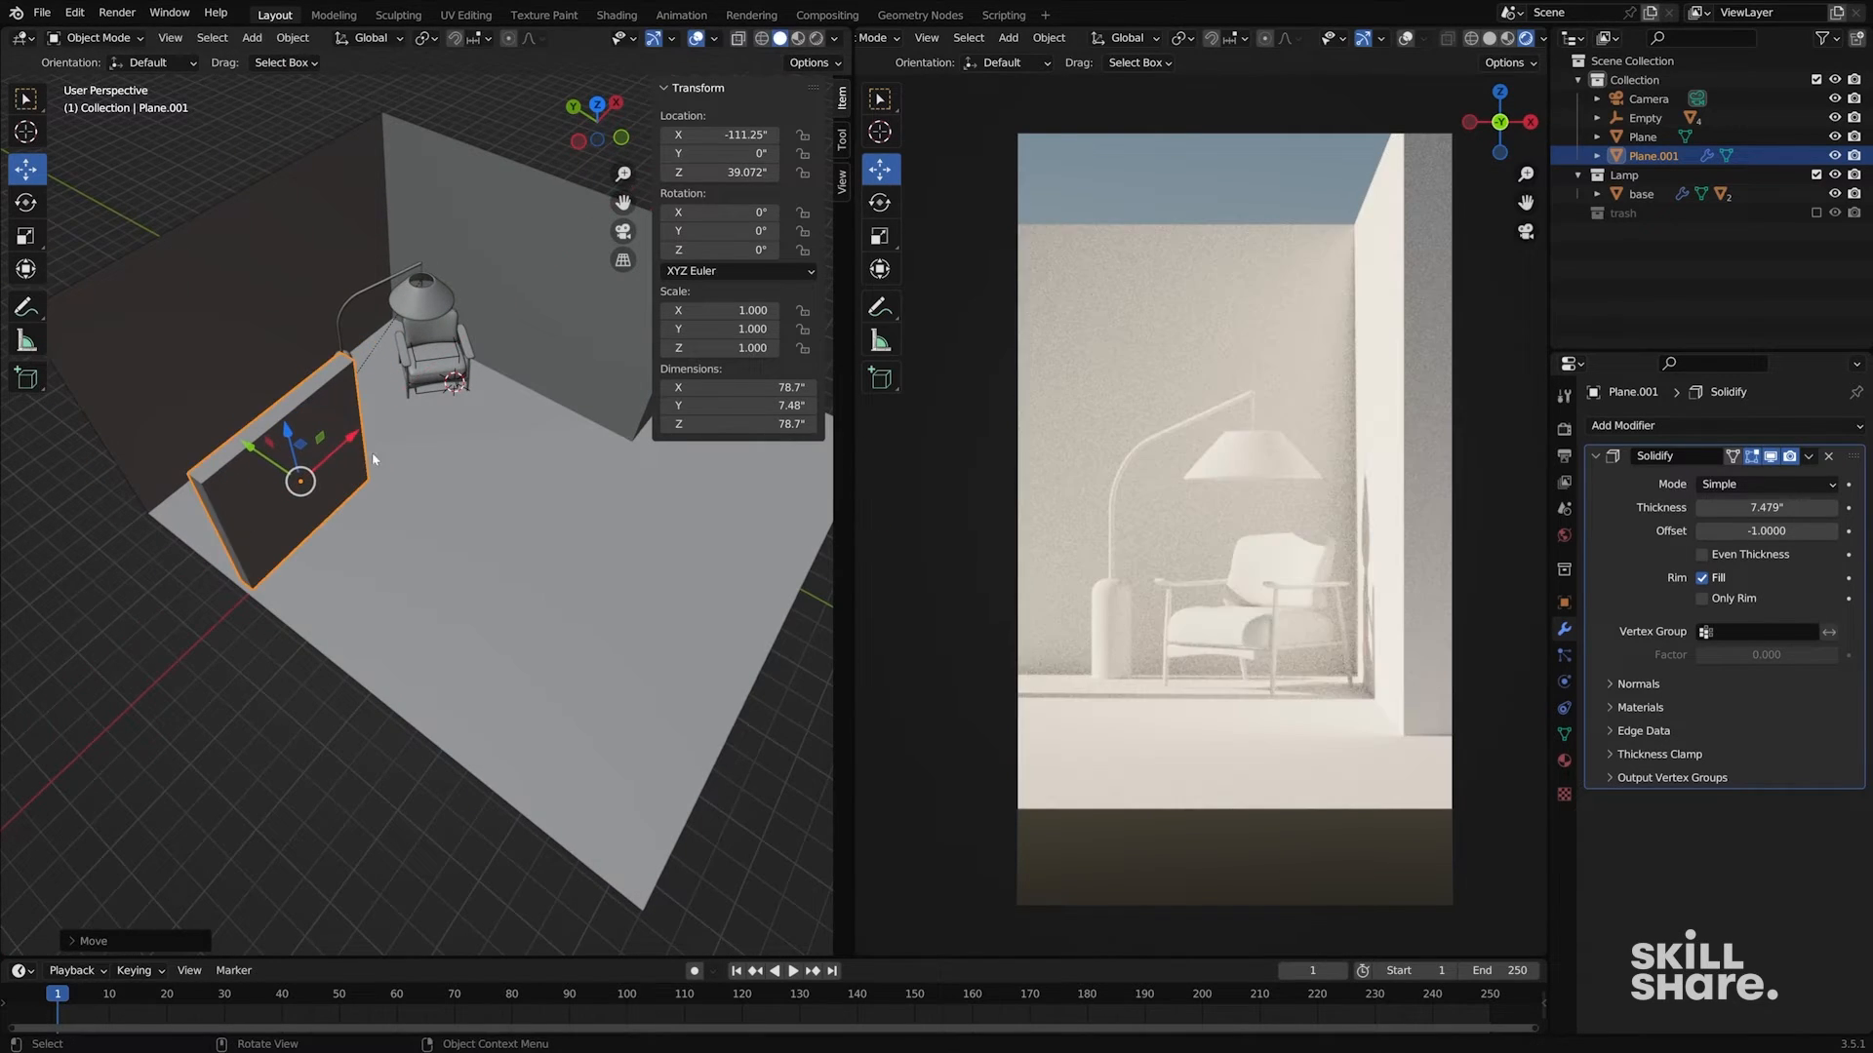
# - Extrude the wall panel's inner vertical edge about 71" along negative Y to form an L-shaped wall
pyautogui.press('Tab')
pyautogui.click(365, 427)
pyautogui.moveTo(365, 427); pyautogui.dragTo(410, 434, button='middle')
pyautogui.press('e')
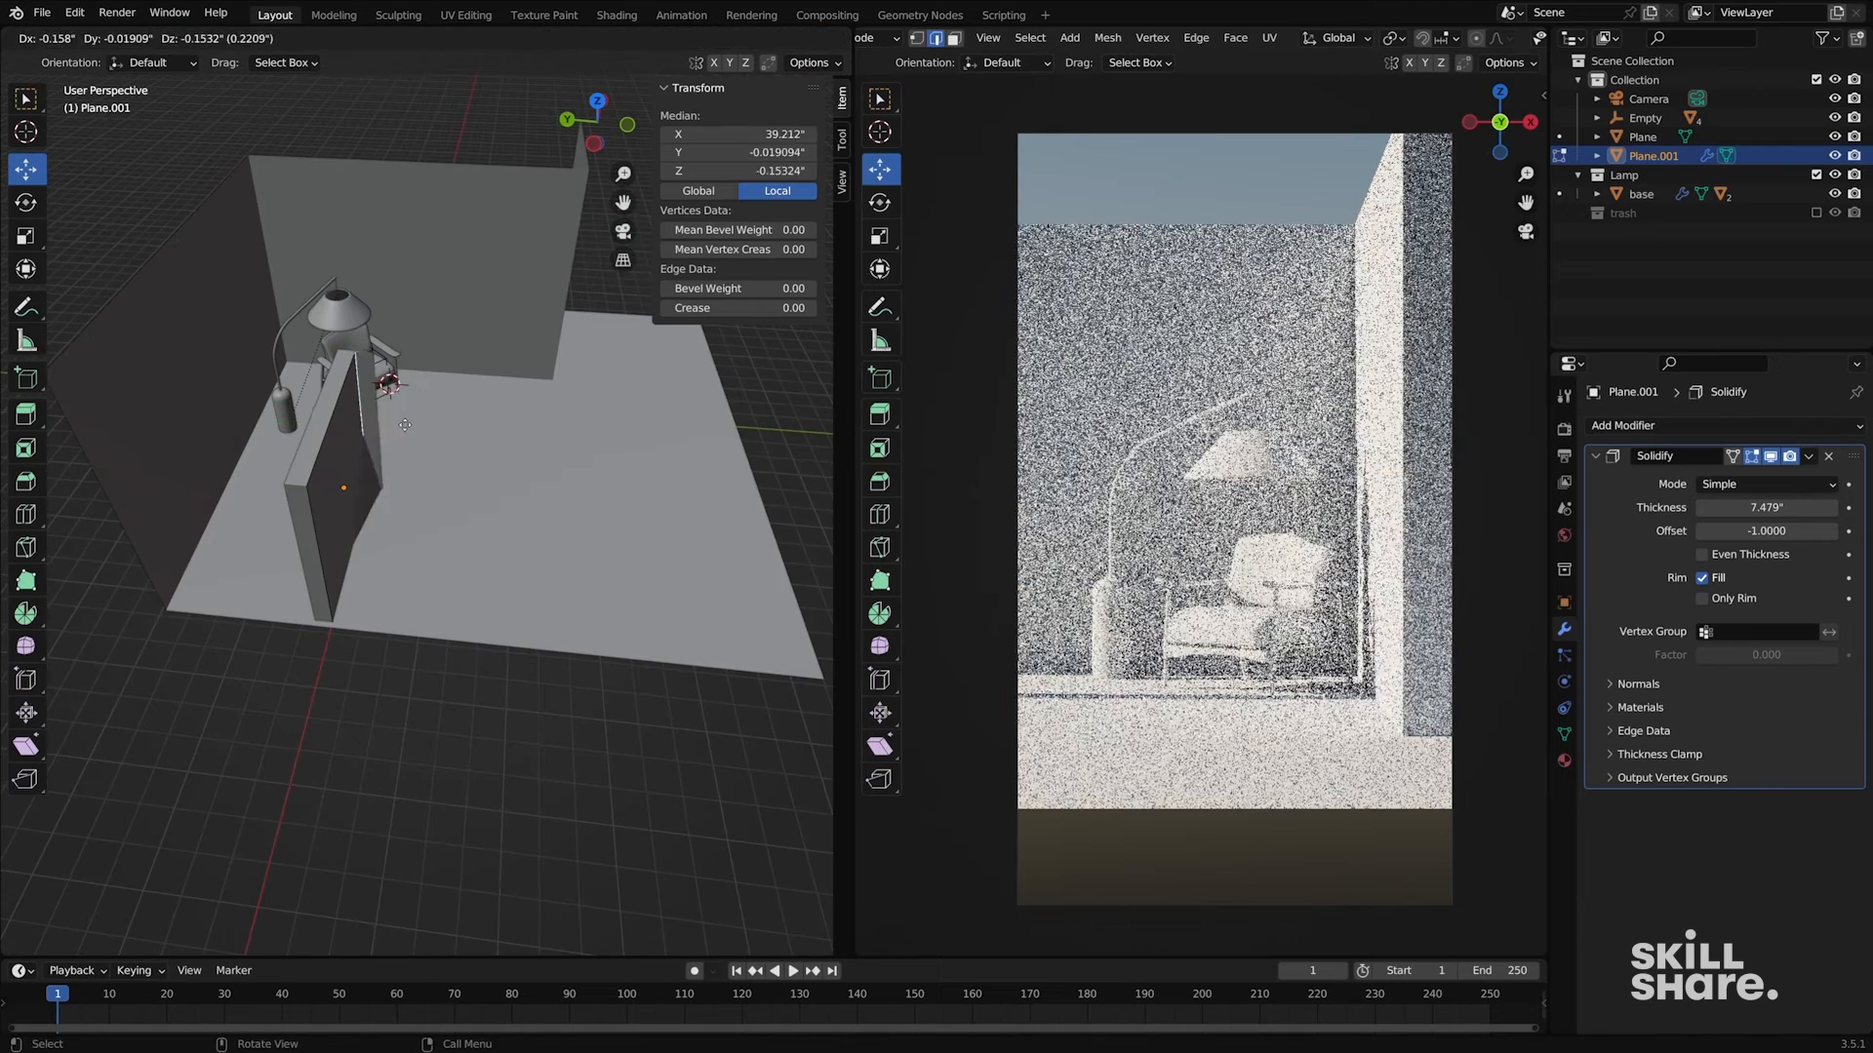
pyautogui.press('y')
pyautogui.click(525, 439)
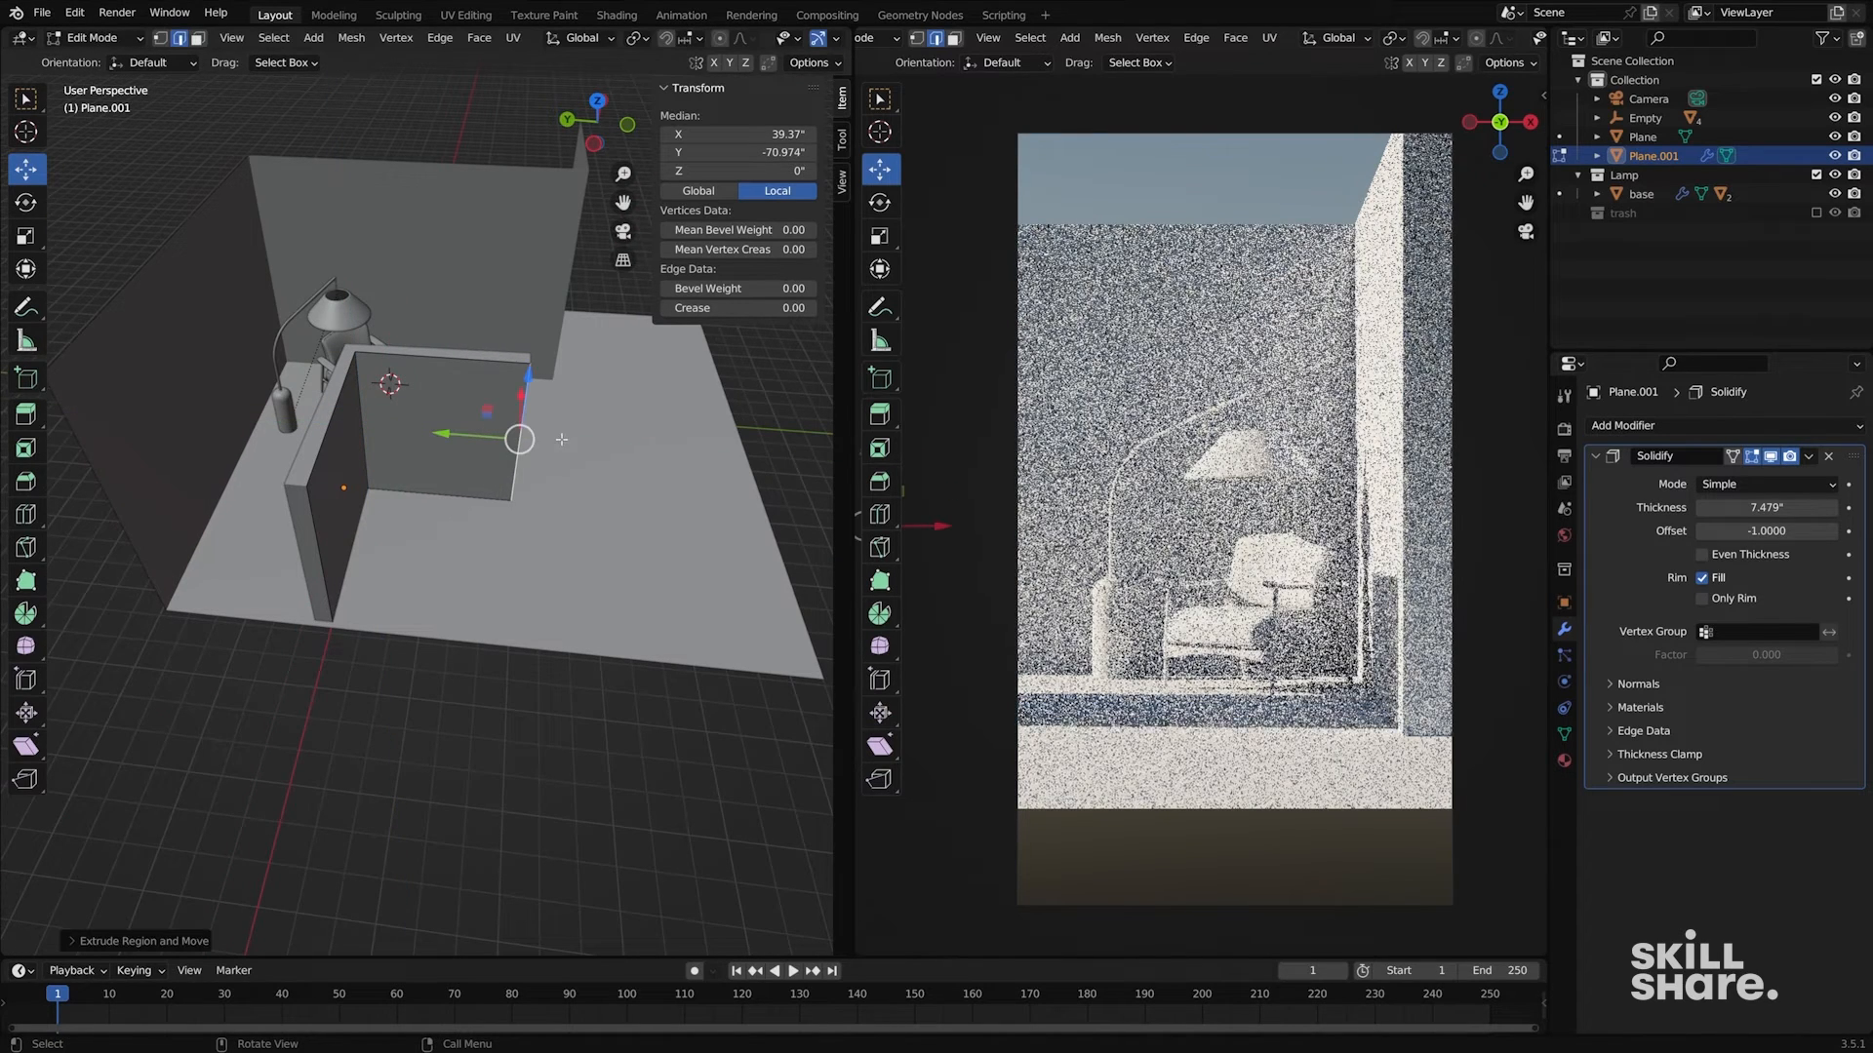
# - Duplicate both faces of the L-shaped wall along negative Y, placing the copy's median at about -144.31"
pyautogui.keyDown('shift'); pyautogui.click(359, 430); pyautogui.keyUp('shift')
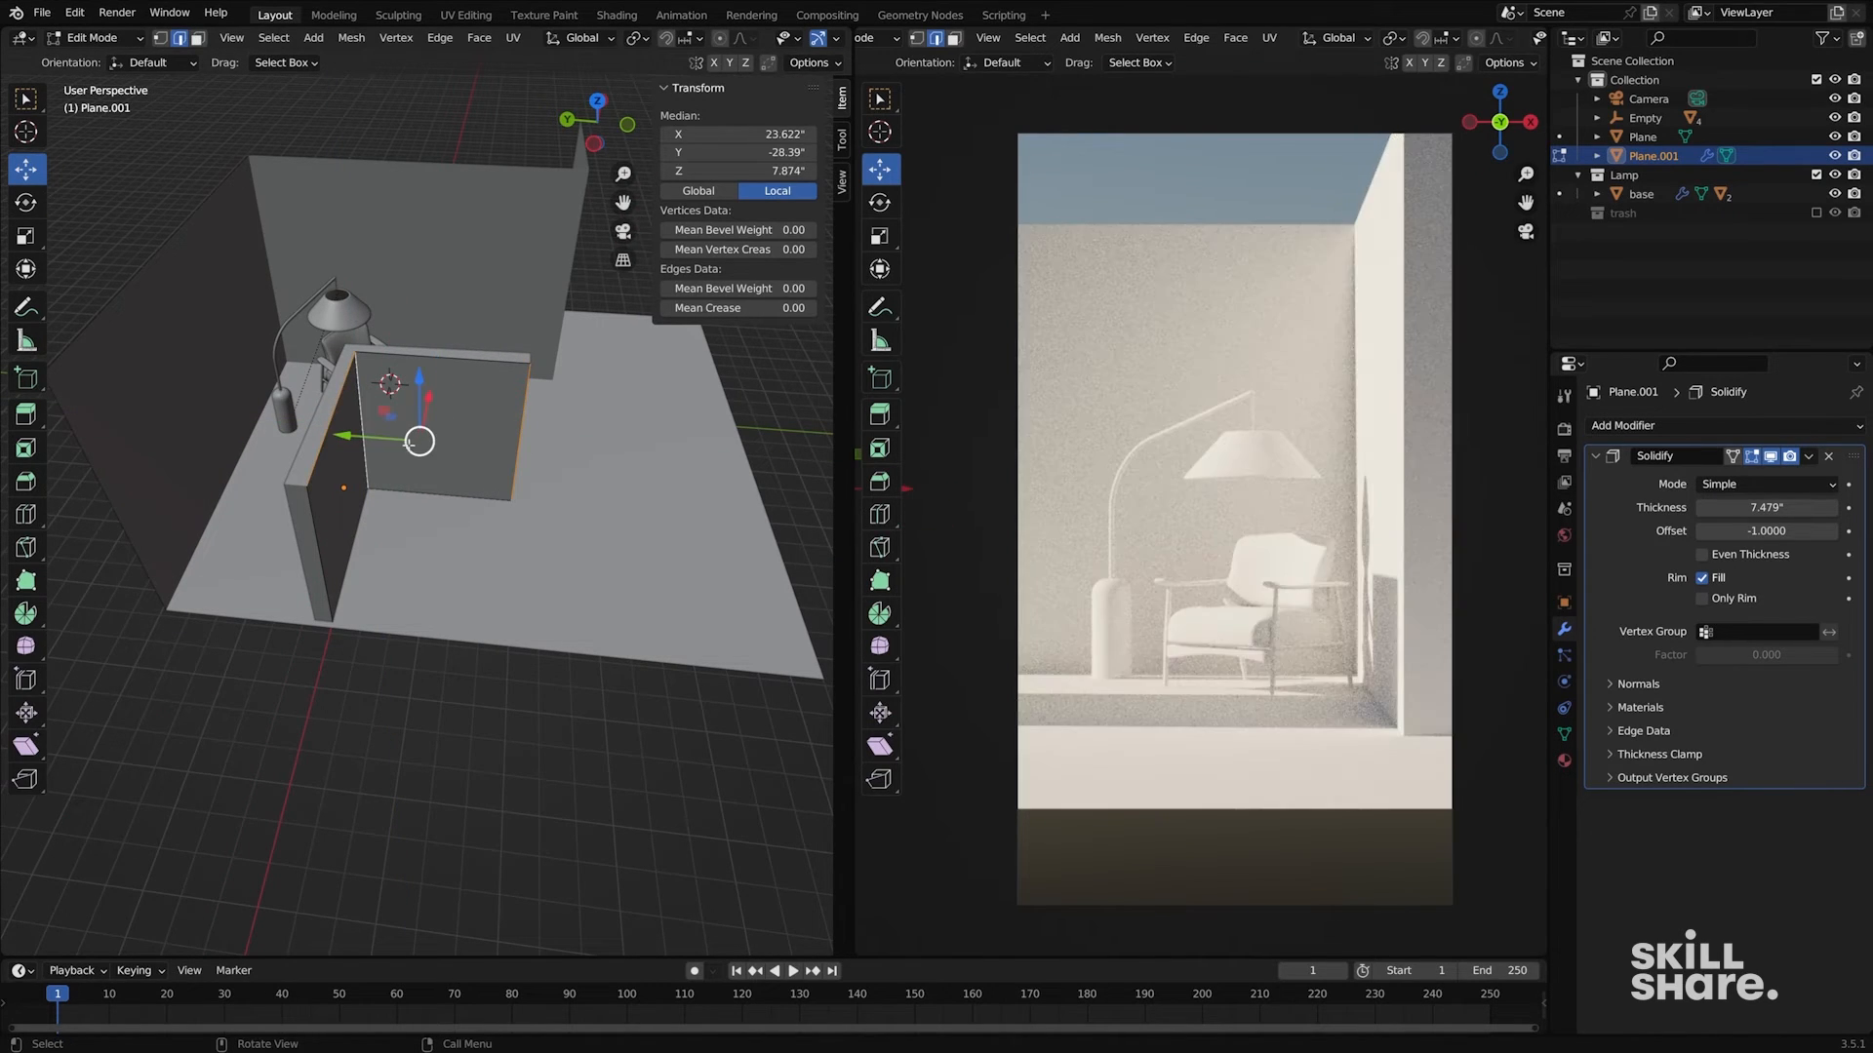
pyautogui.click(367, 436)
pyautogui.keyDown('shift'); pyautogui.click(329, 426); pyautogui.keyUp('shift')
pyautogui.press('3')
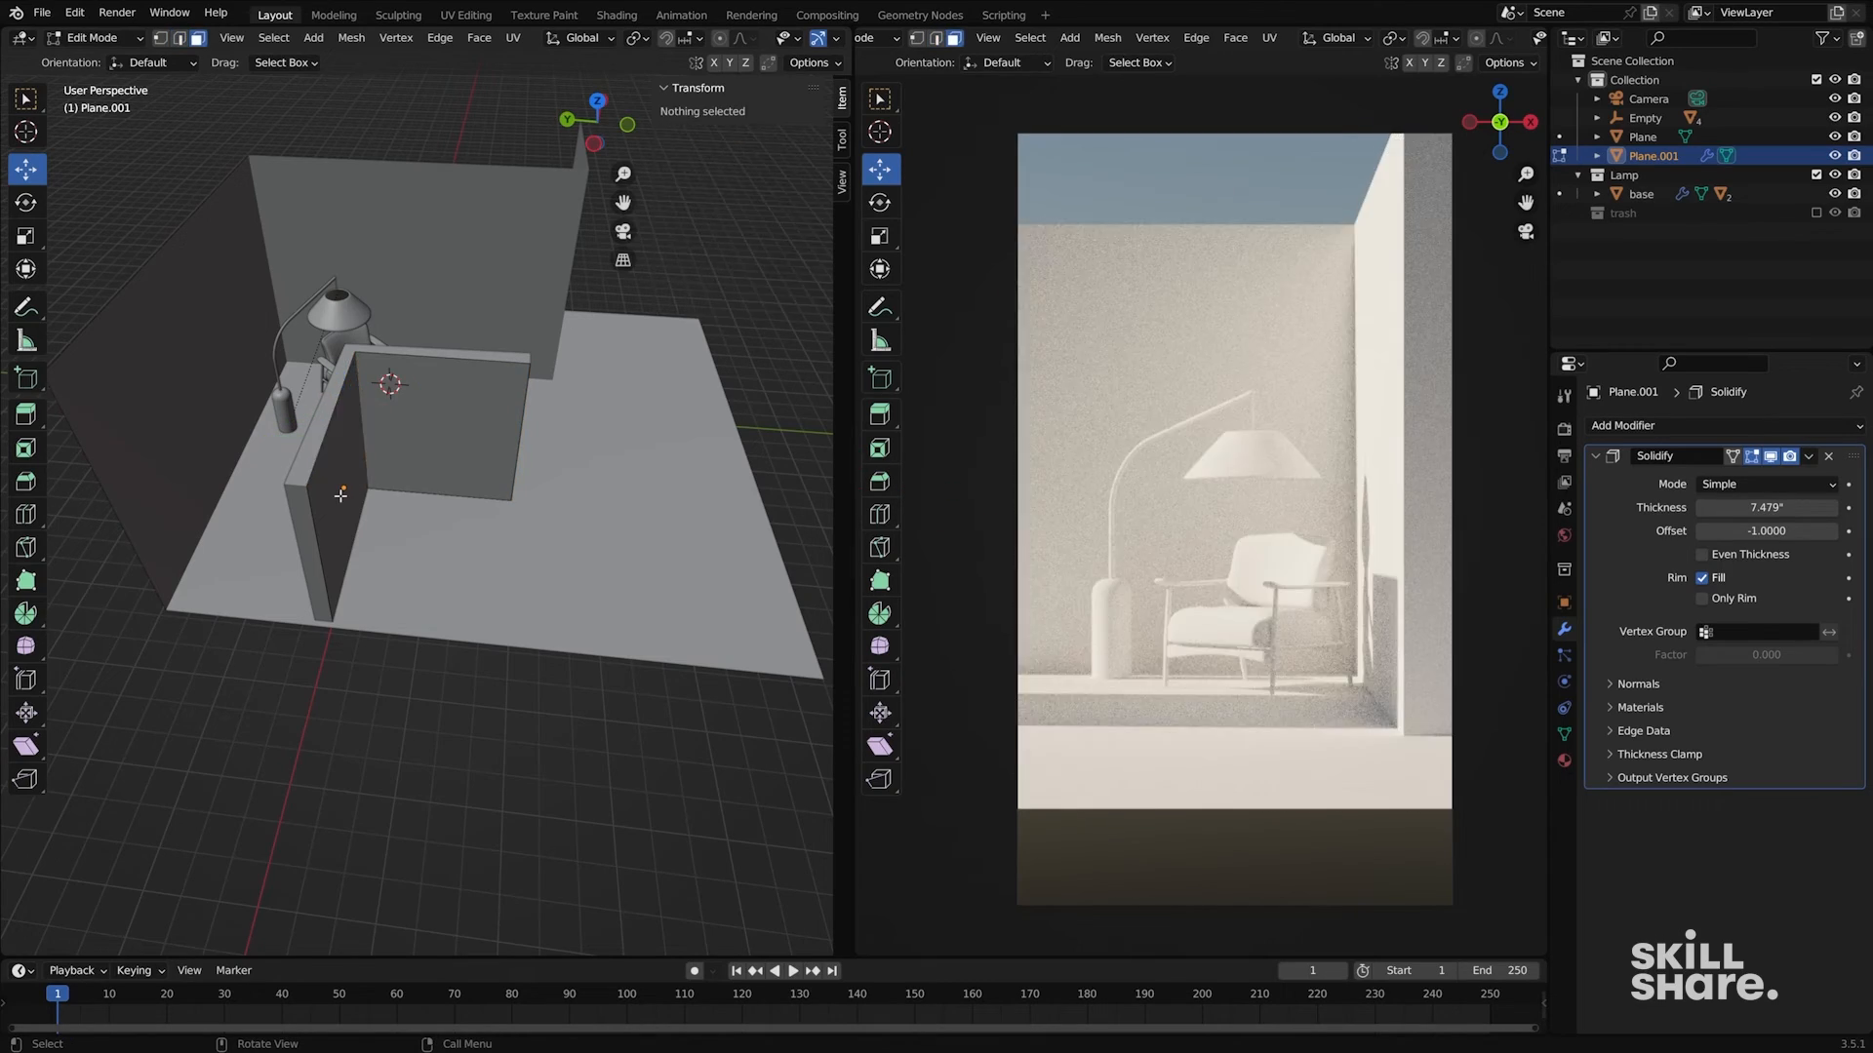
pyautogui.click(342, 468)
pyautogui.keyDown('shift'); pyautogui.click(431, 445); pyautogui.keyUp('shift')
pyautogui.keyDown('shift'); pyautogui.moveTo(430, 445); pyautogui.dragTo(353, 425, button='middle'); pyautogui.keyUp('shift')
pyautogui.hotkey('shift', 'd')
pyautogui.press('y')
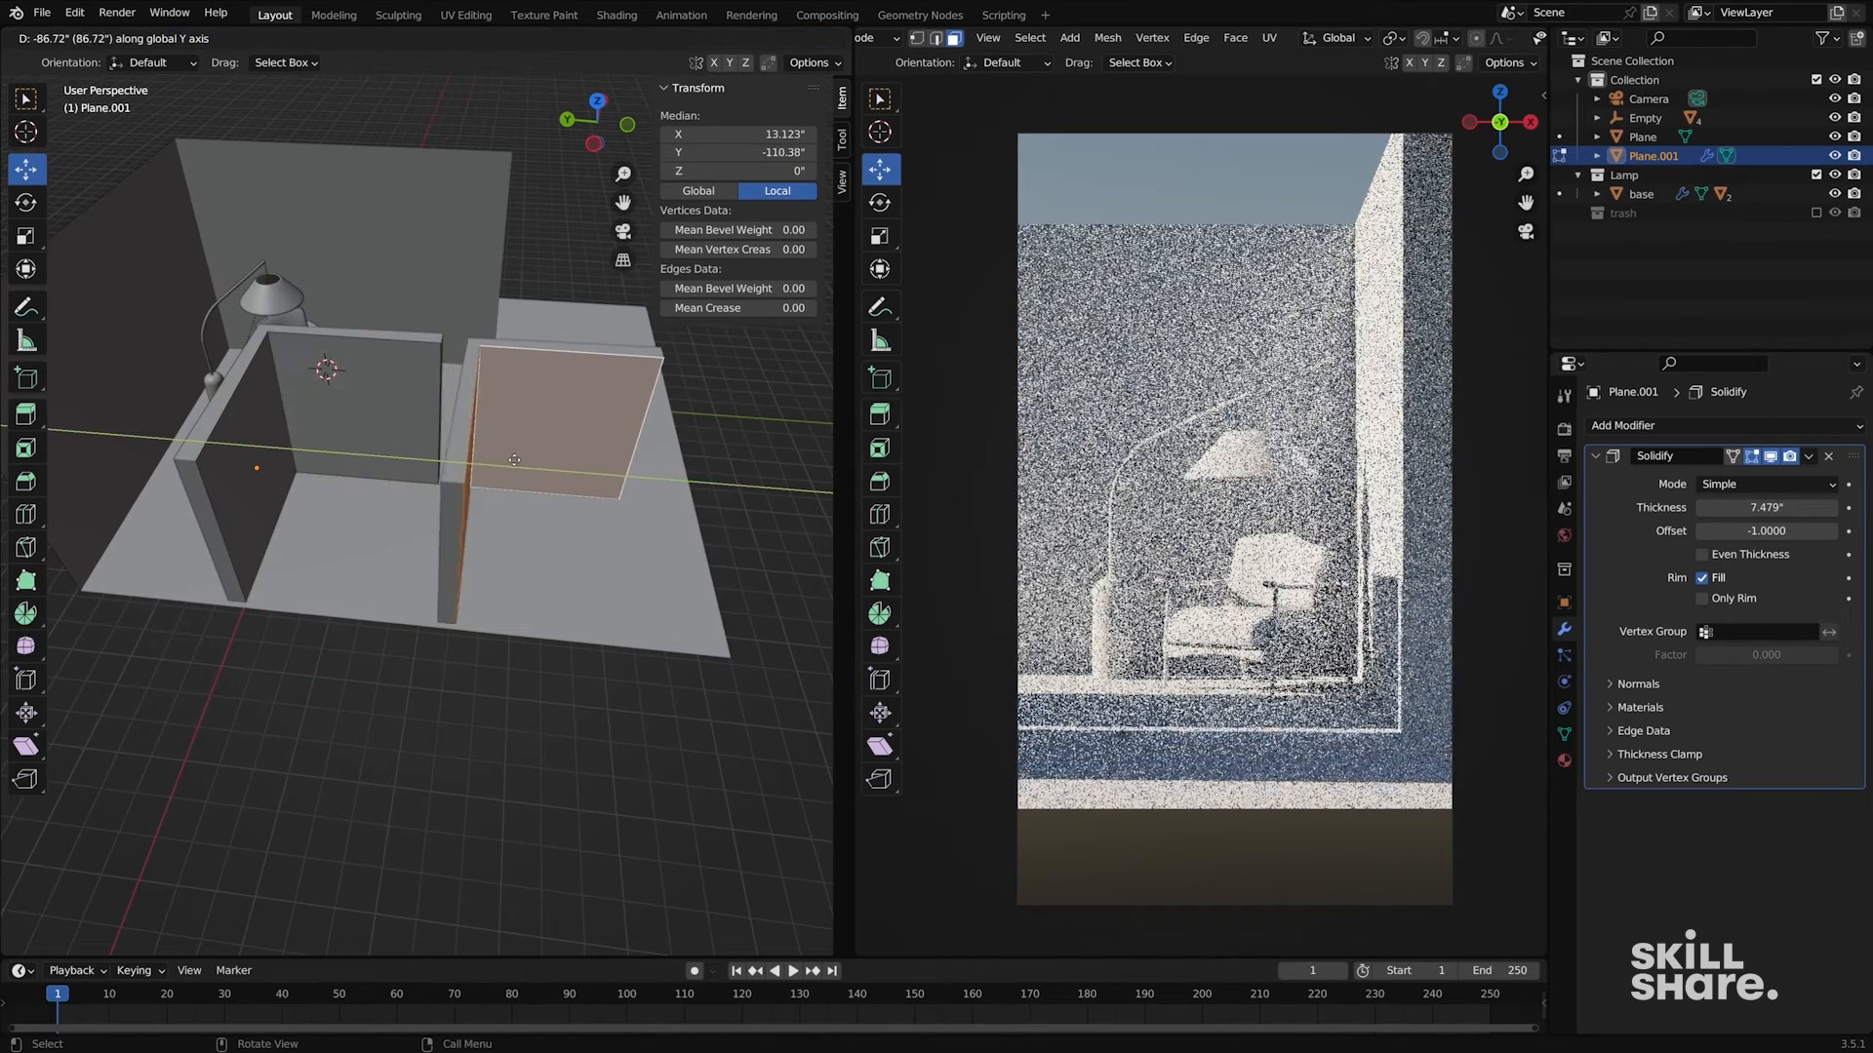
pyautogui.click(594, 470)
# - Extend the room floor's front edge along negative Y to about -515.91", past the camera
pyautogui.keyDown('shift'); pyautogui.moveTo(594, 469); pyautogui.dragTo(527, 458, button='middle'); pyautogui.keyUp('shift')
pyautogui.keyDown('shift'); pyautogui.moveTo(1348, 632); pyautogui.dragTo(1286, 607, button='middle'); pyautogui.keyUp('shift')
pyautogui.scroll(-2, 1315, 632)
pyautogui.scroll(-2, 1275, 606)
pyautogui.moveTo(380, 504); pyautogui.dragTo(303, 579, button='middle')
pyautogui.moveTo(303, 580); pyautogui.dragTo(533, 487, button='middle')
pyautogui.scroll(-3, 450, 570)
pyautogui.scroll(-2, 450, 570)
pyautogui.press('Tab')
pyautogui.click(510, 525)
pyautogui.press('Tab')
pyautogui.keyDown('alt'); pyautogui.click(572, 510); pyautogui.keyUp('alt')
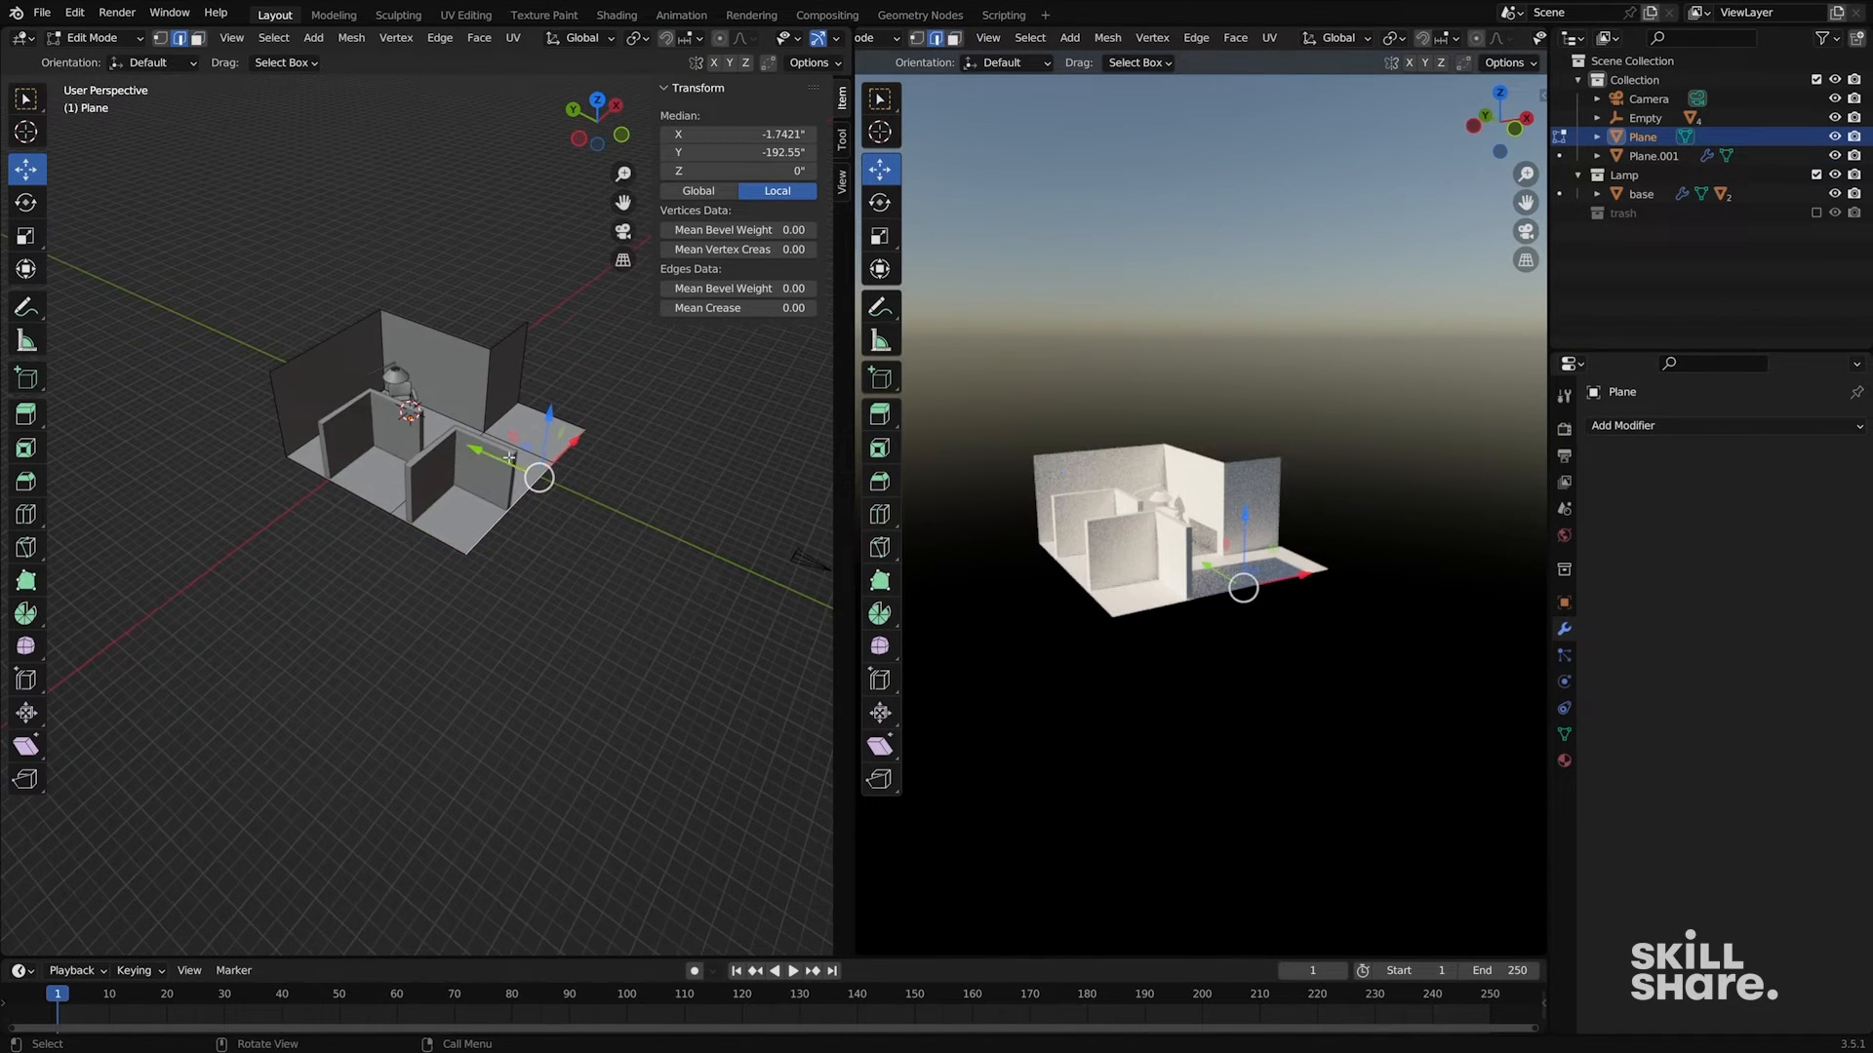
pyautogui.moveTo(497, 457); pyautogui.dragTo(752, 644)
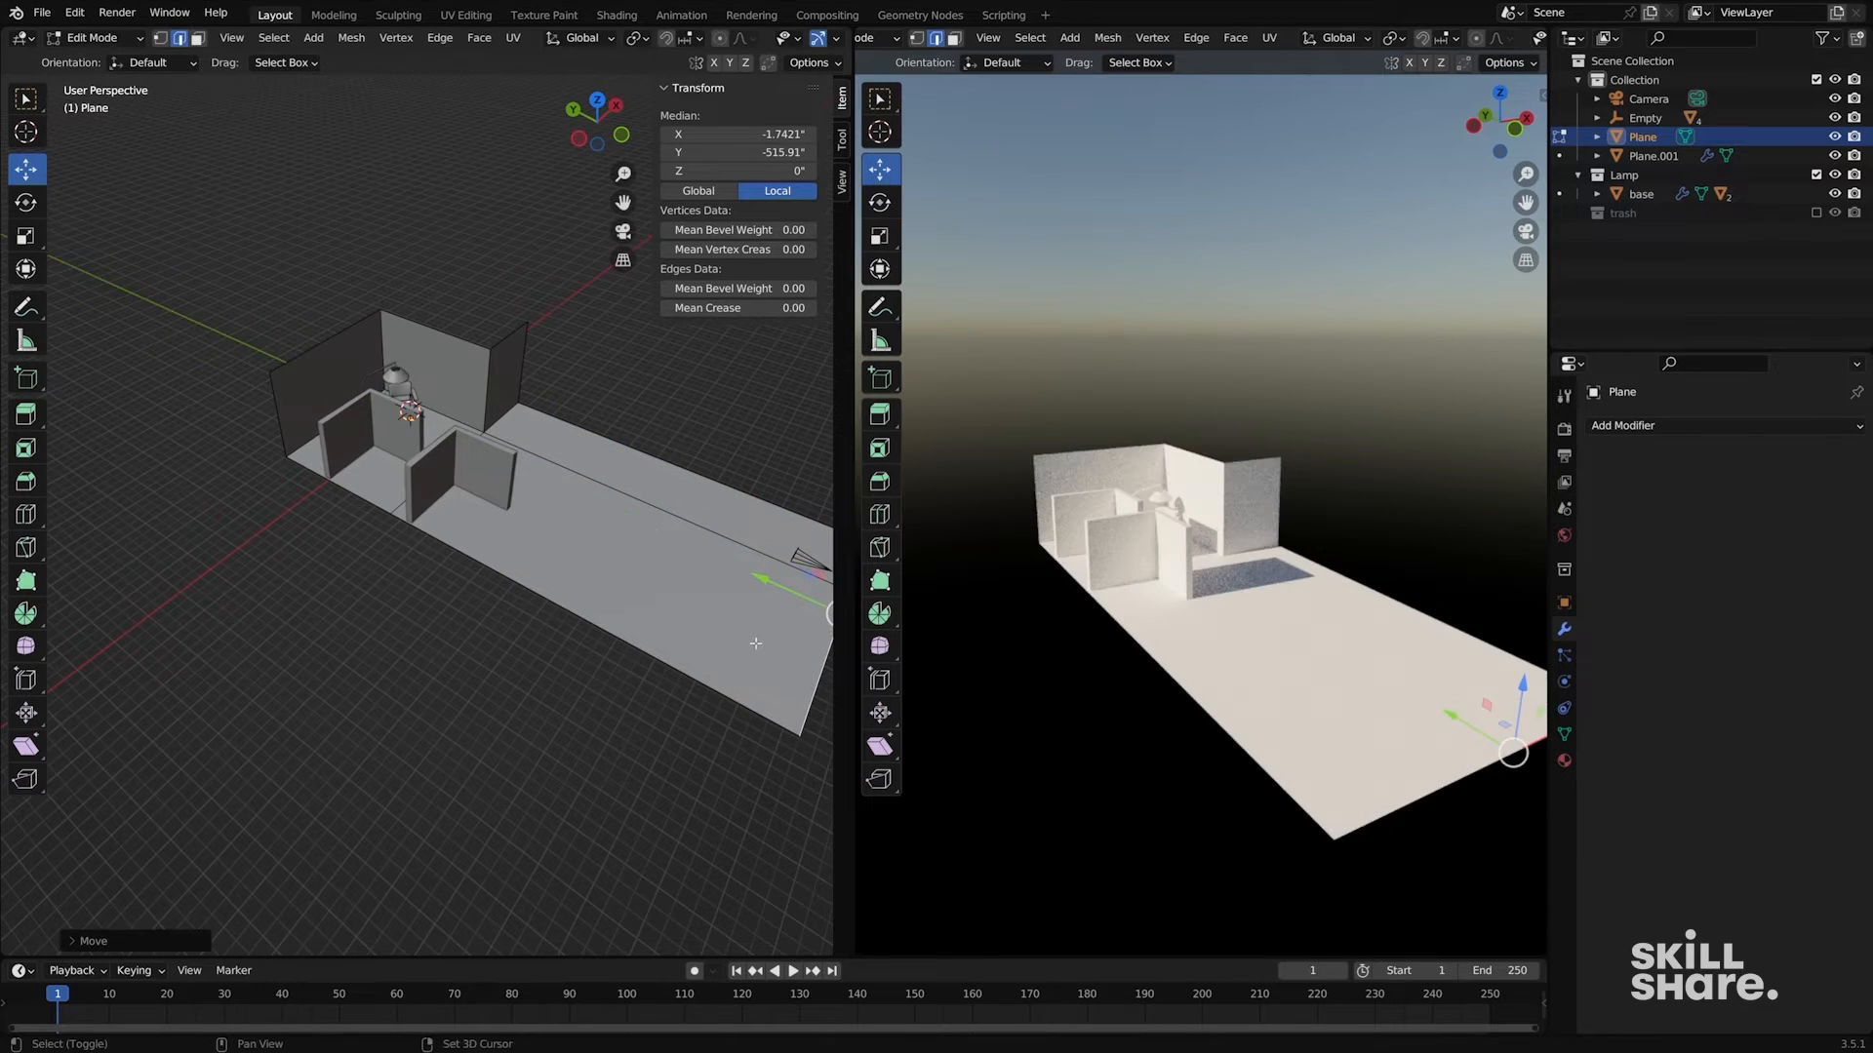
# - Stretch the duplicated wall's free end along negative Y to about -456.06" and return the rendered viewport to camera view
pyautogui.scroll(-1, 492, 497)
pyautogui.keyDown('shift'); pyautogui.moveTo(493, 497); pyautogui.dragTo(435, 492, button='middle'); pyautogui.keyUp('shift')
pyautogui.press('Tab')
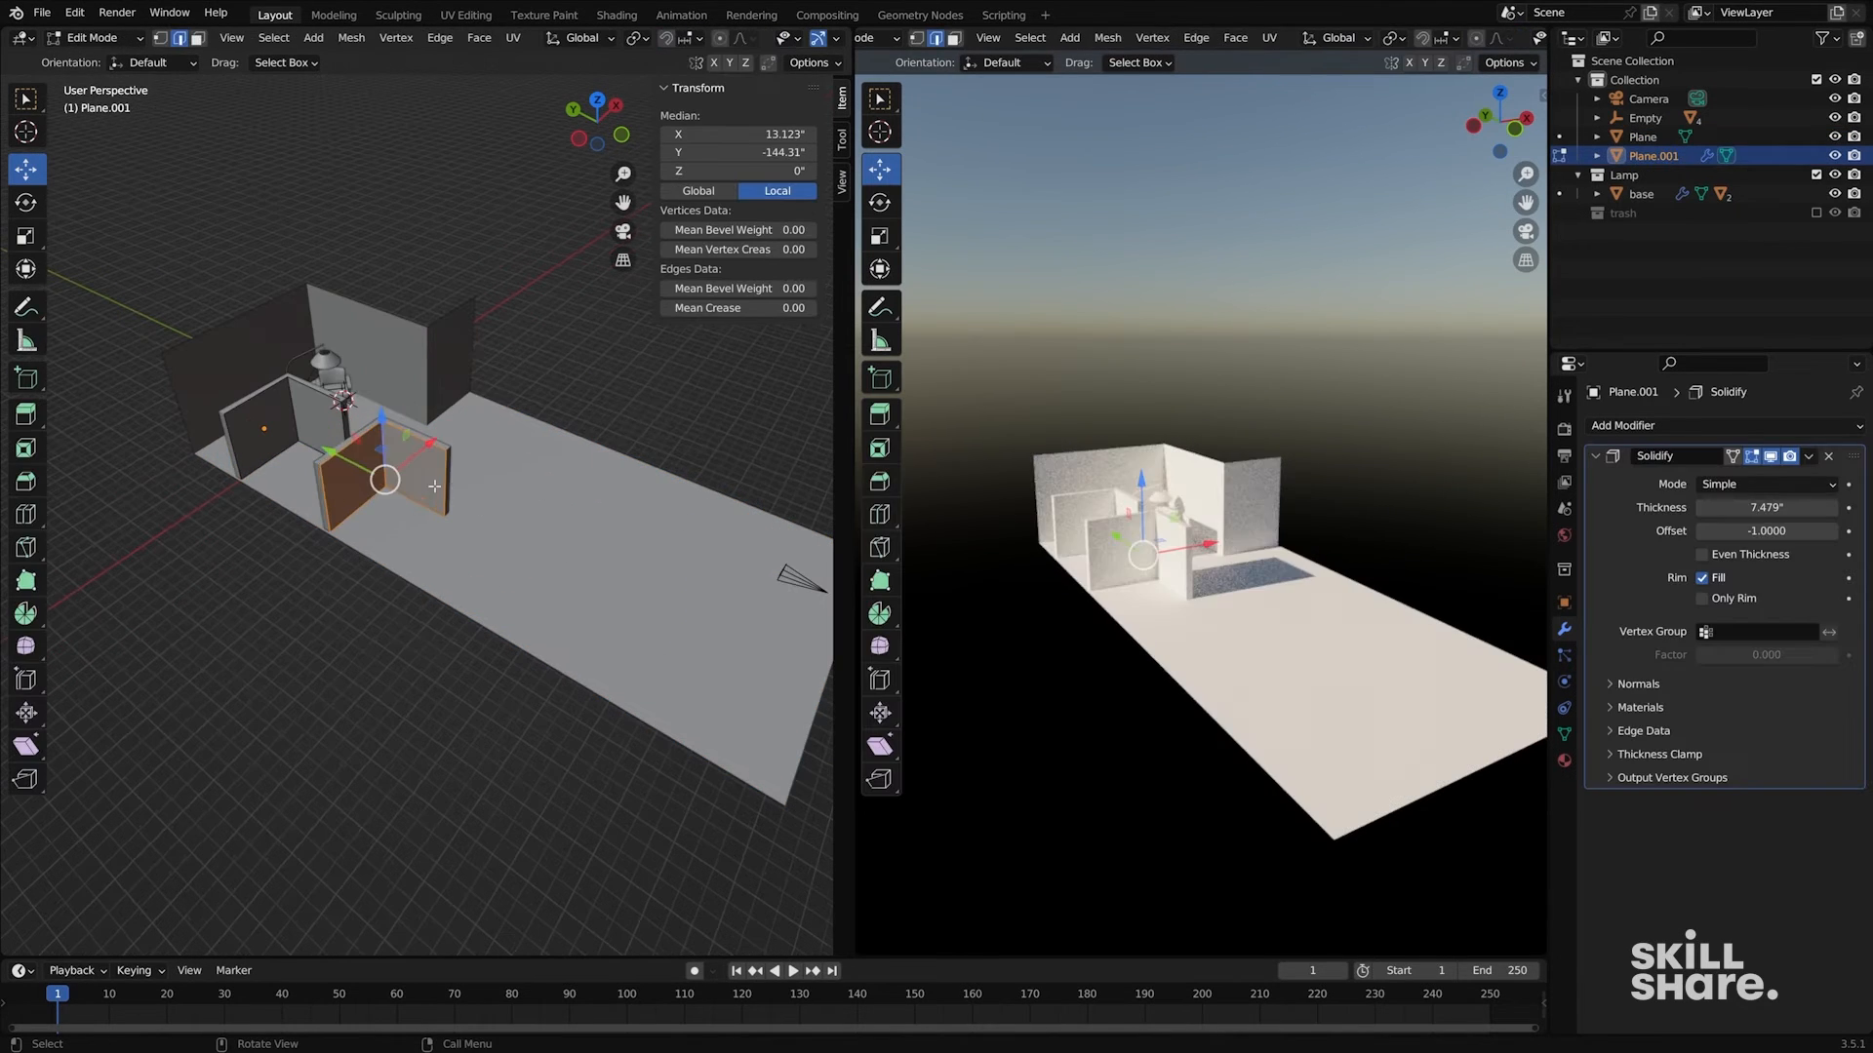
pyautogui.click(443, 493)
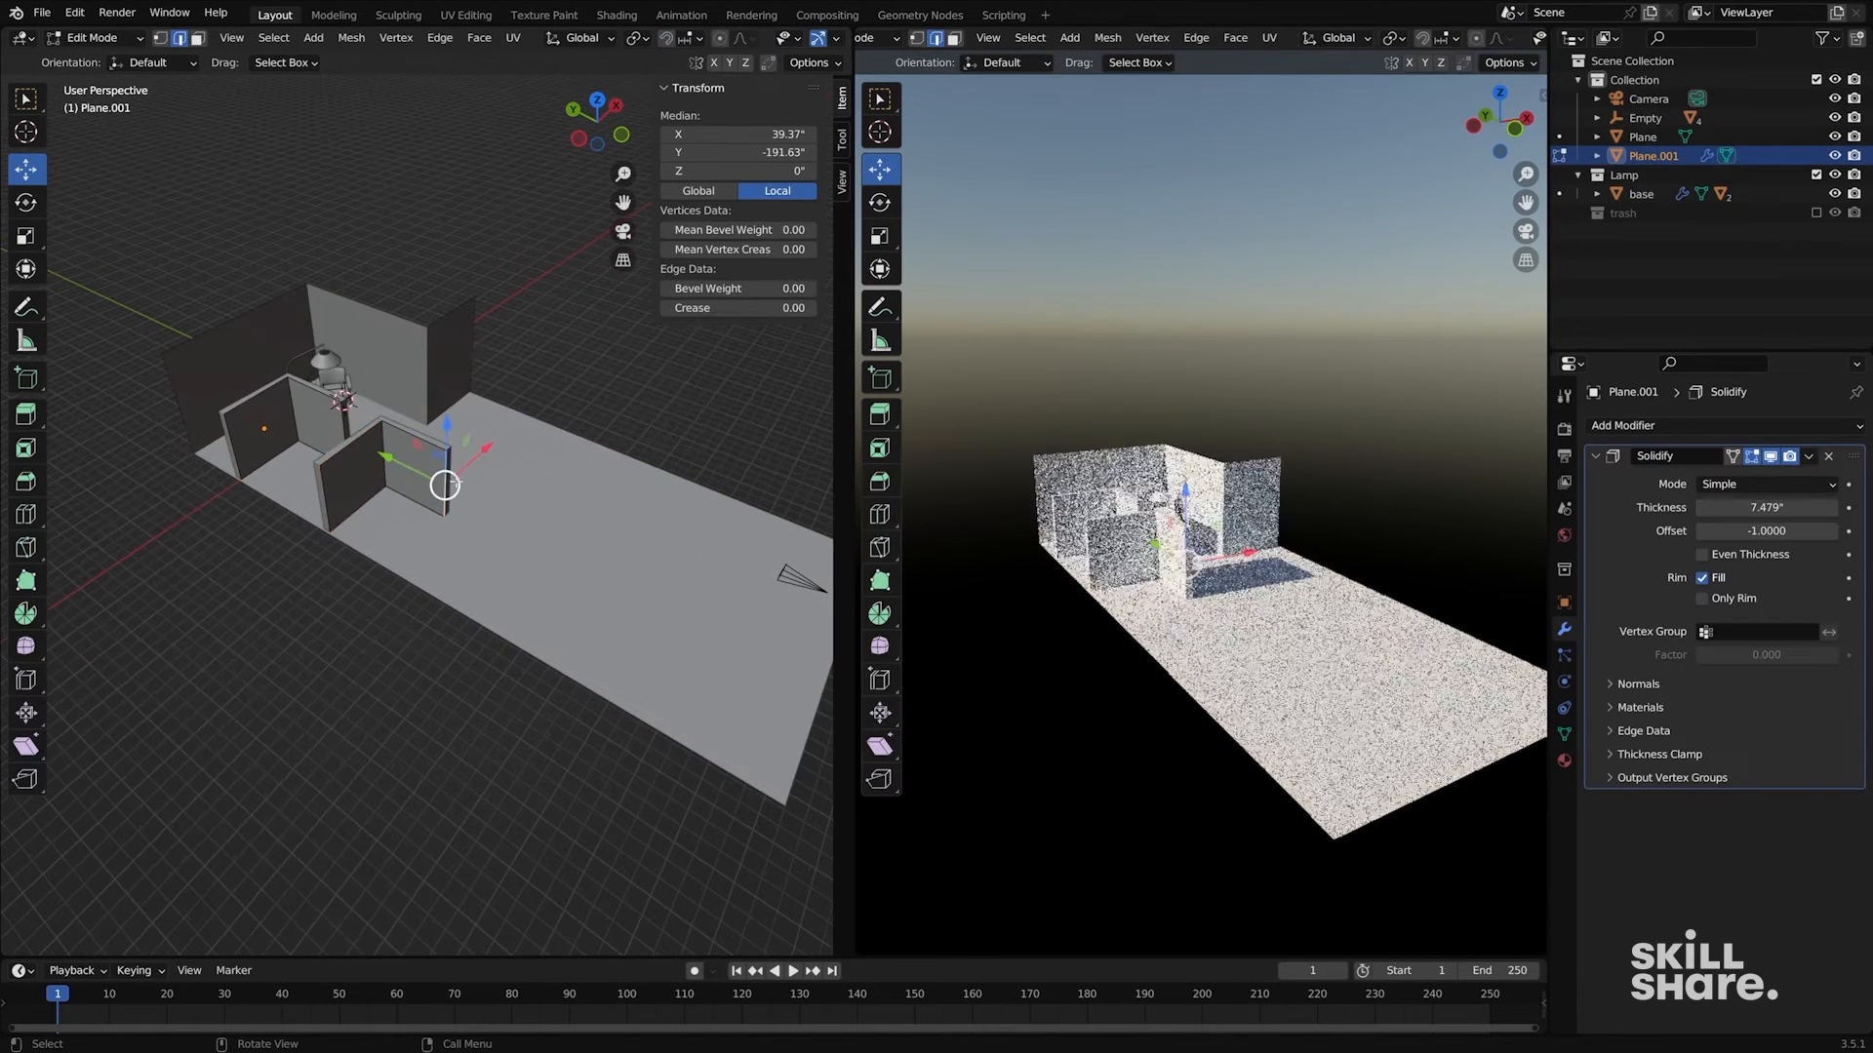
pyautogui.press('g')
pyautogui.press('y')
pyautogui.click(663, 690)
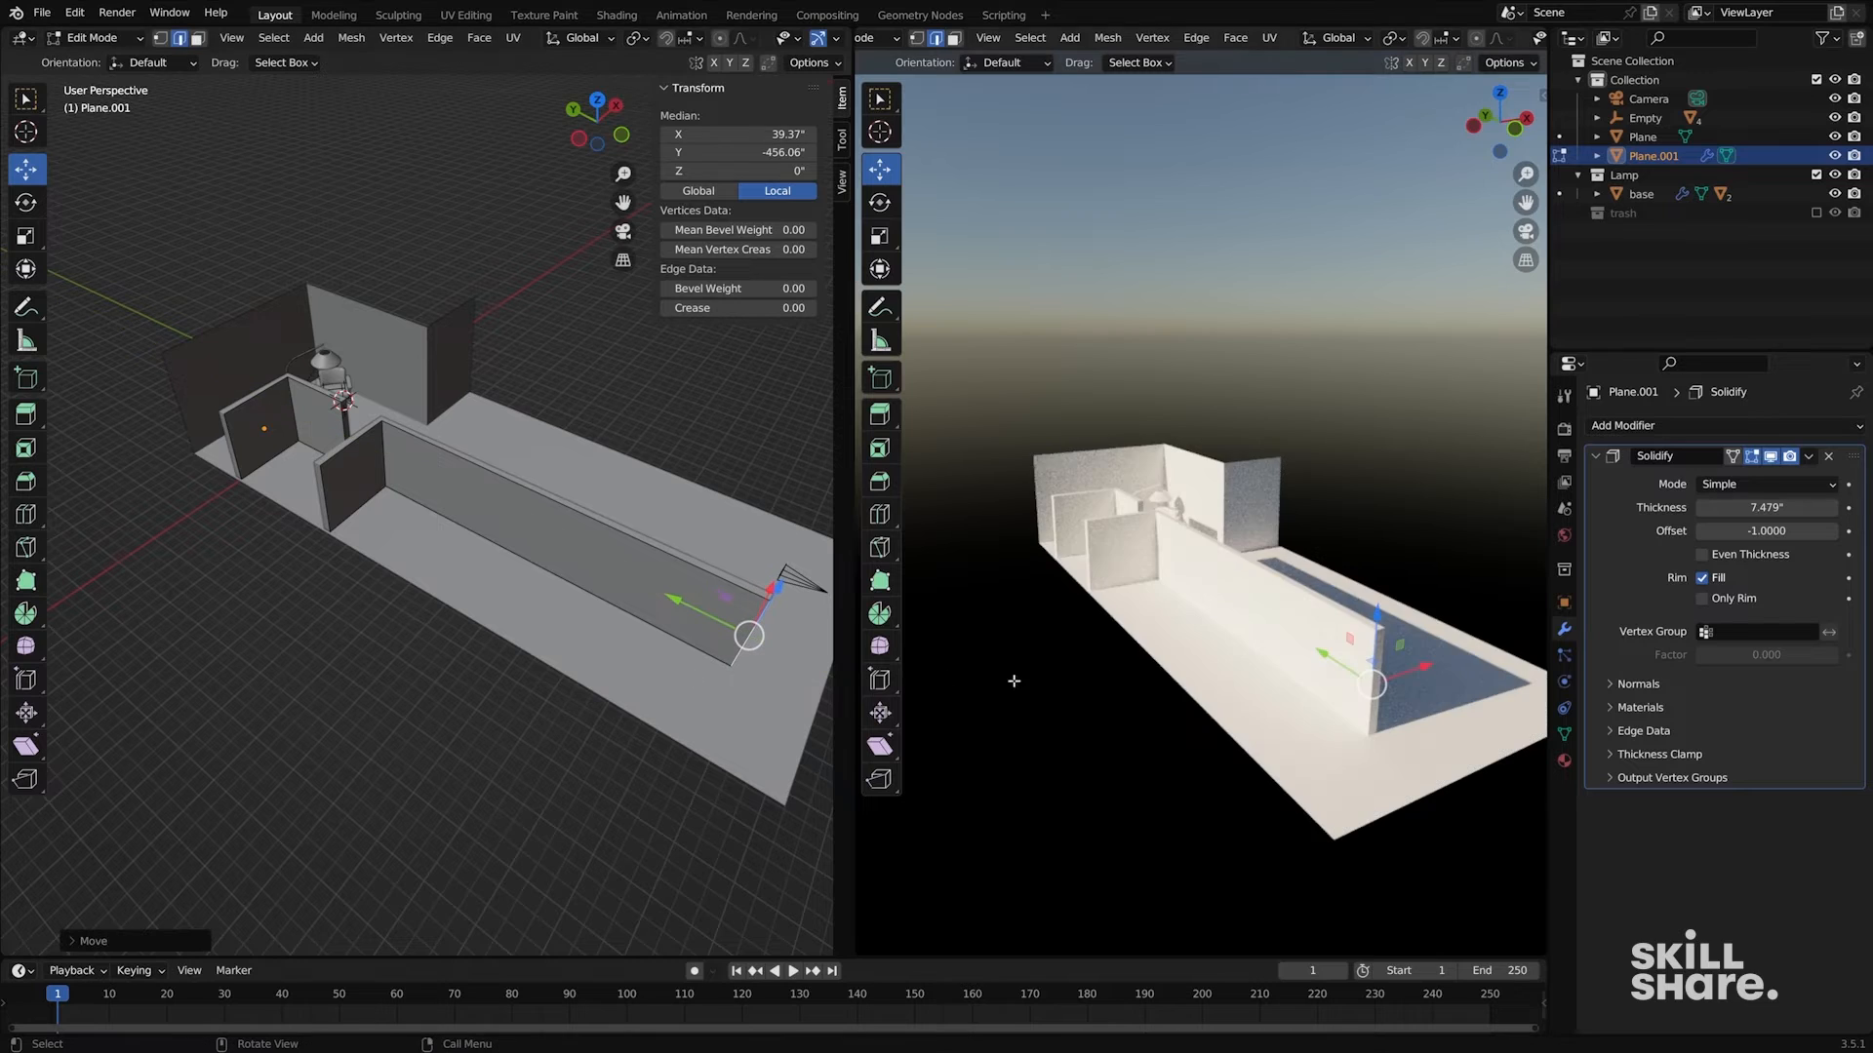
pyautogui.press('KP_0')
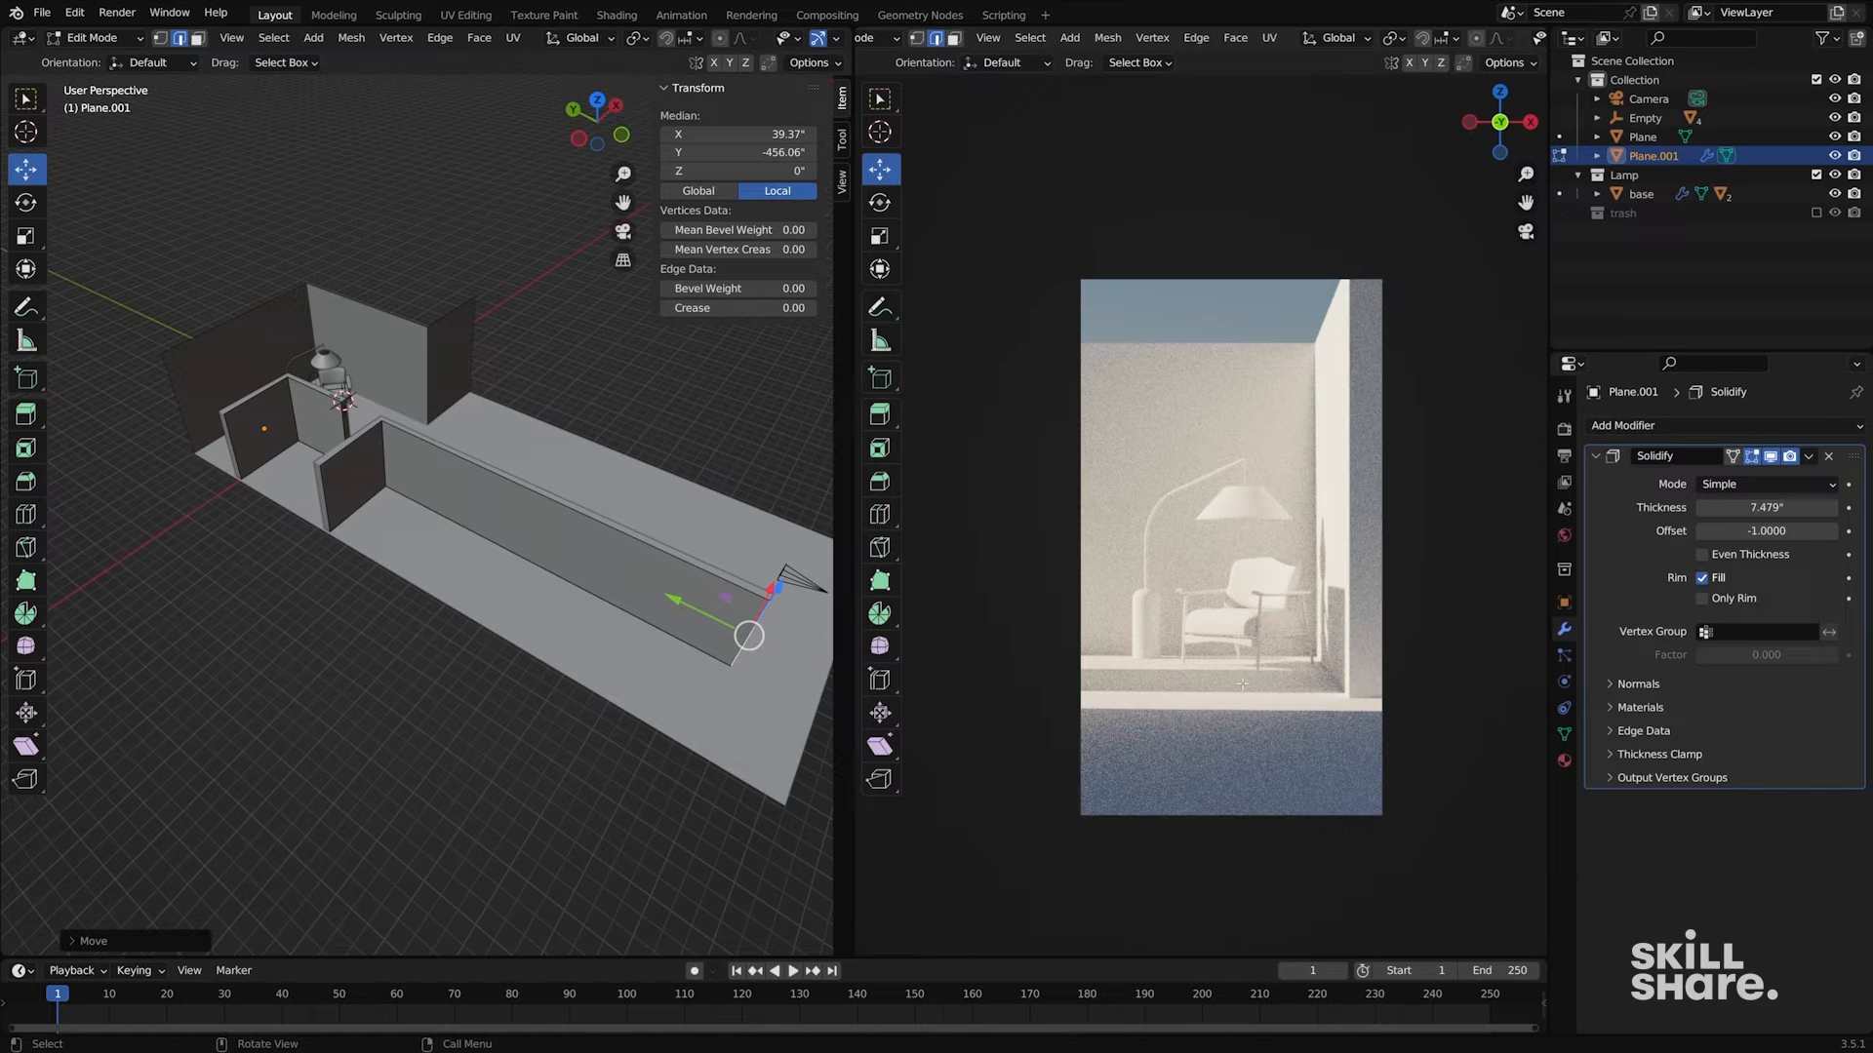
# - Duplicate the large front floor face of the room and raise the copy 84" along Z as a ceiling
pyautogui.keyDown('shift'); pyautogui.moveTo(461, 455); pyautogui.dragTo(554, 572, button='middle'); pyautogui.keyUp('shift')
pyautogui.scroll(1, 481, 477)
pyautogui.scroll(-1, 500, 483)
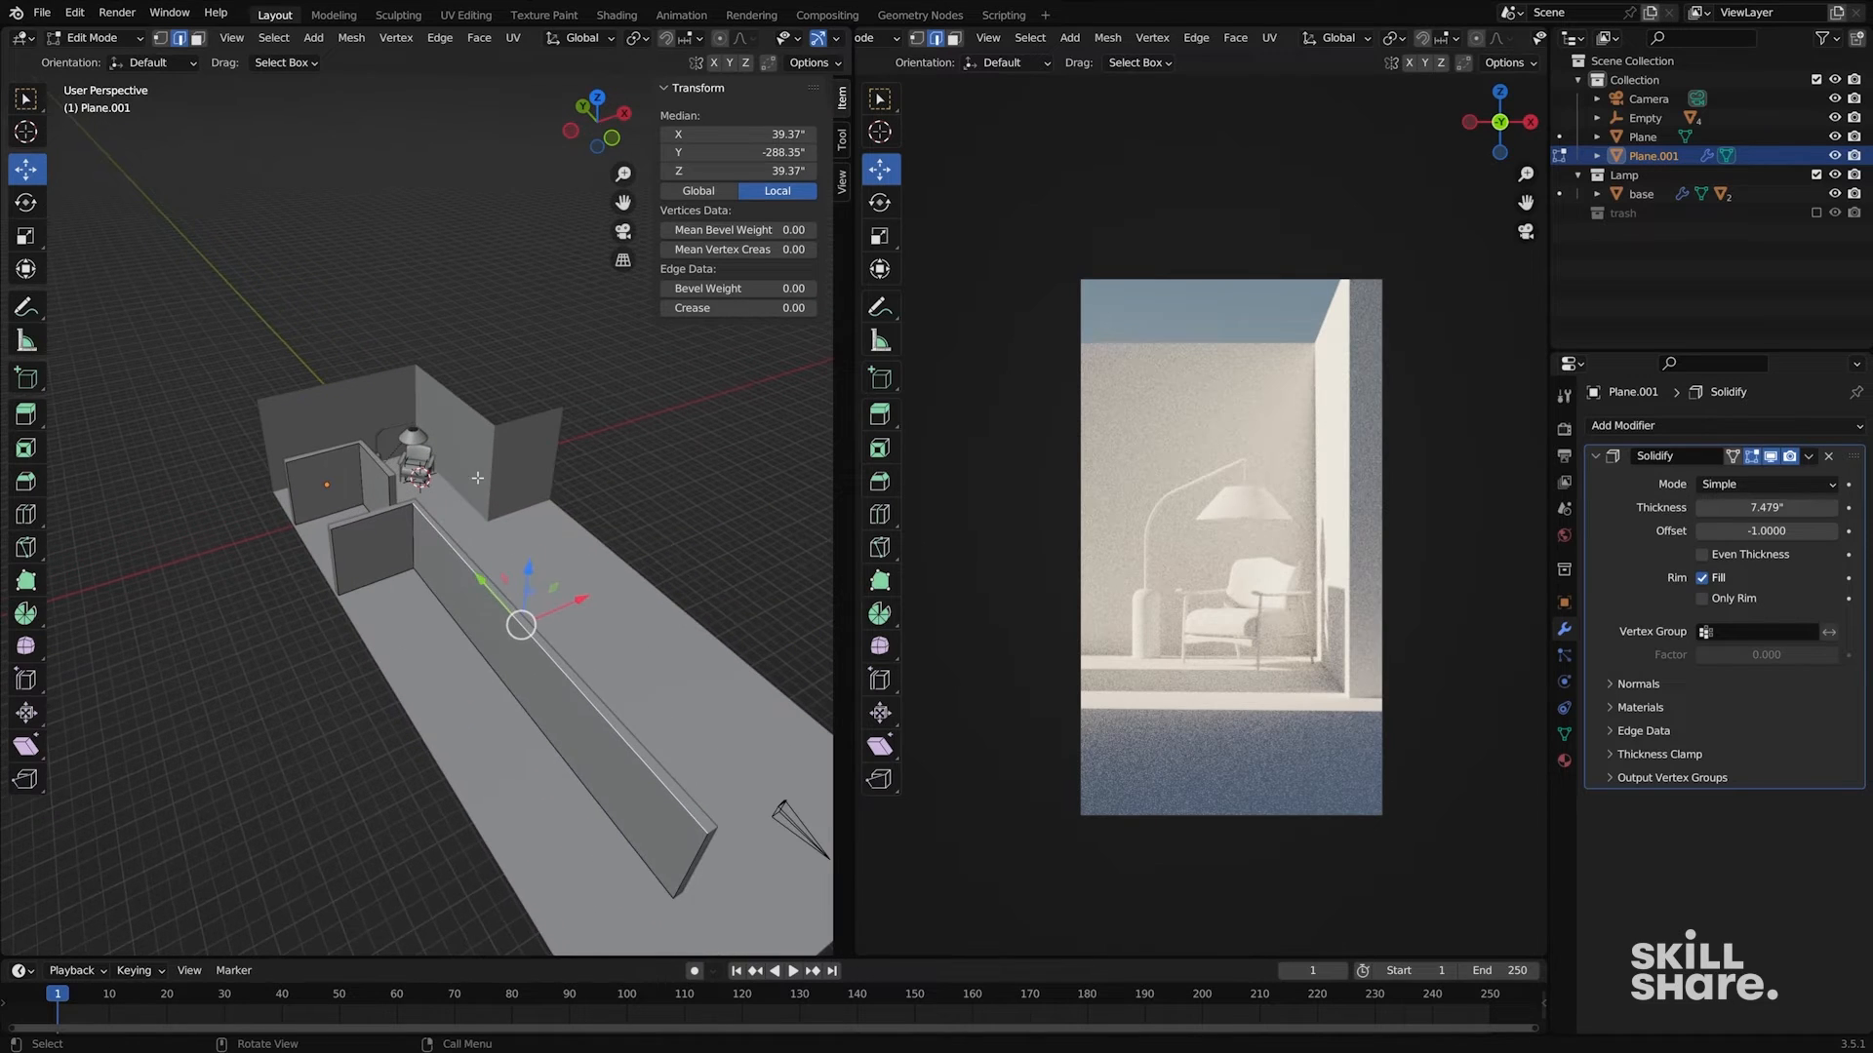
pyautogui.press('Tab')
pyautogui.click(558, 564)
pyautogui.press('Tab')
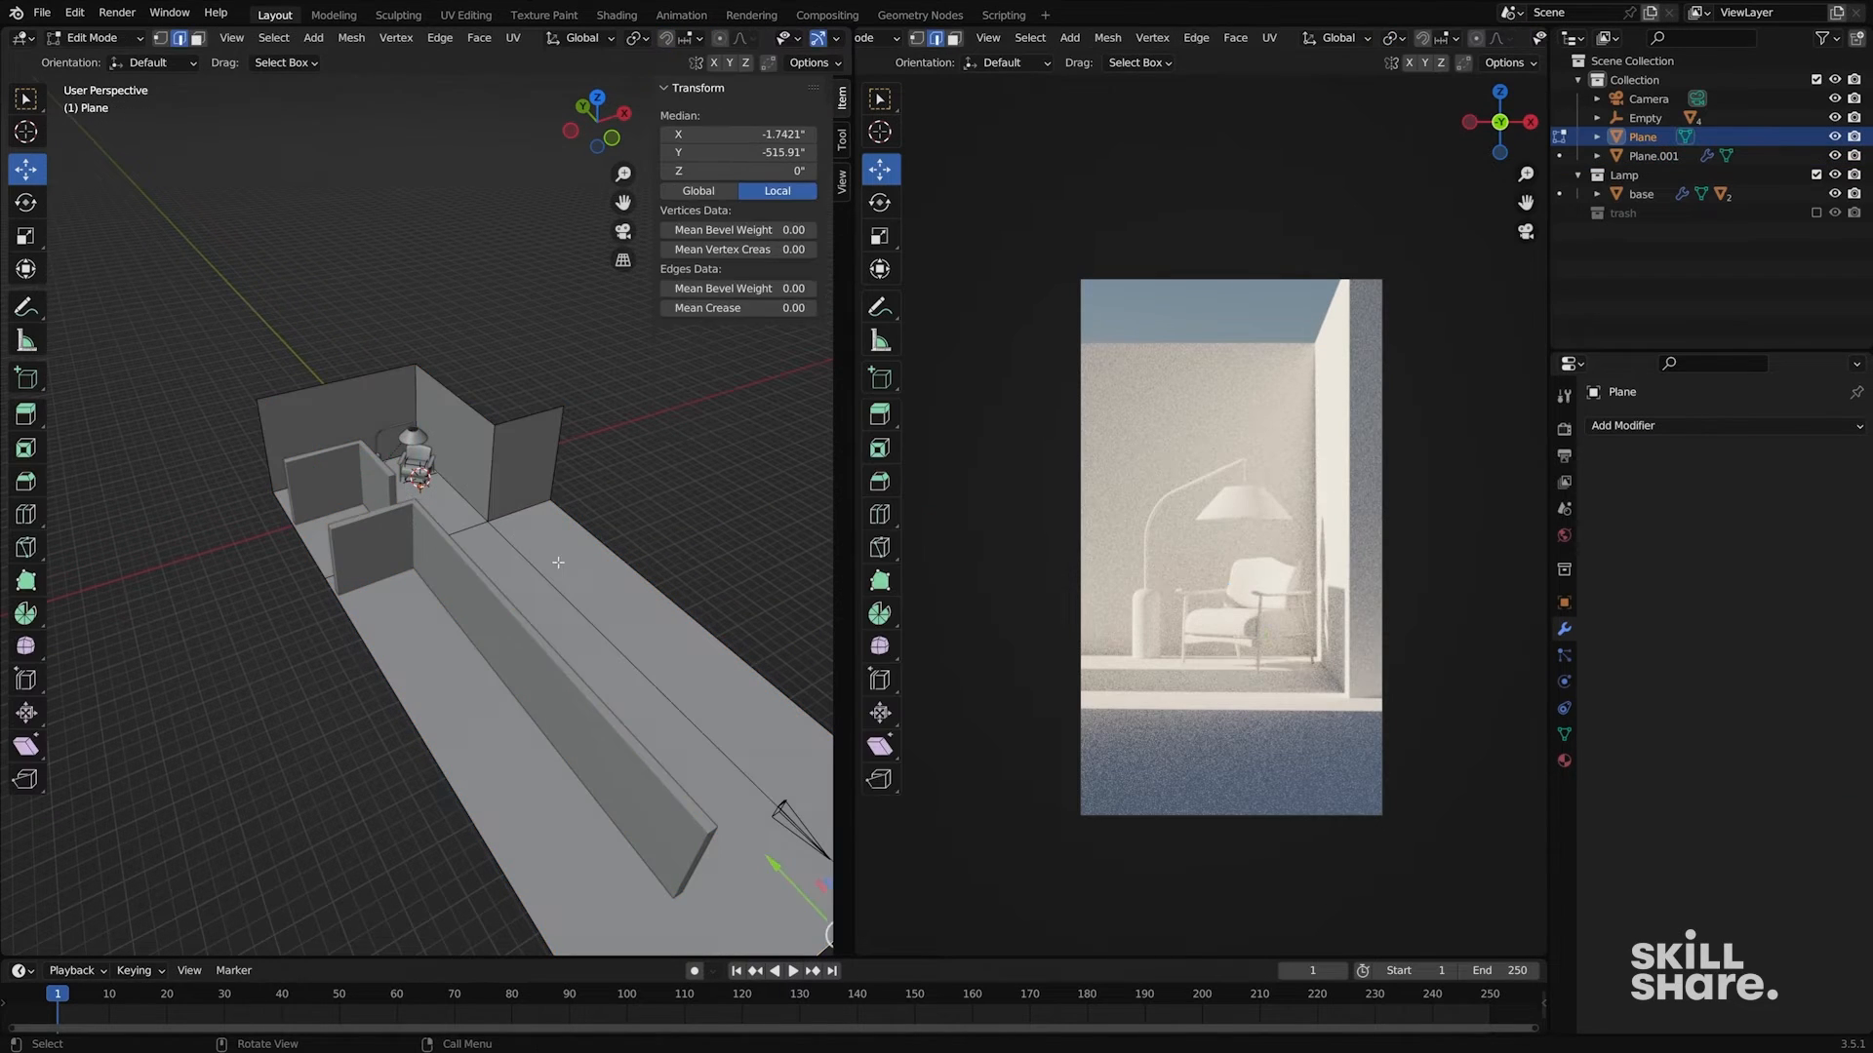
pyautogui.hotkey('alt', 'a')
pyautogui.click(468, 623)
pyautogui.moveTo(468, 622); pyautogui.dragTo(477, 578, button='middle')
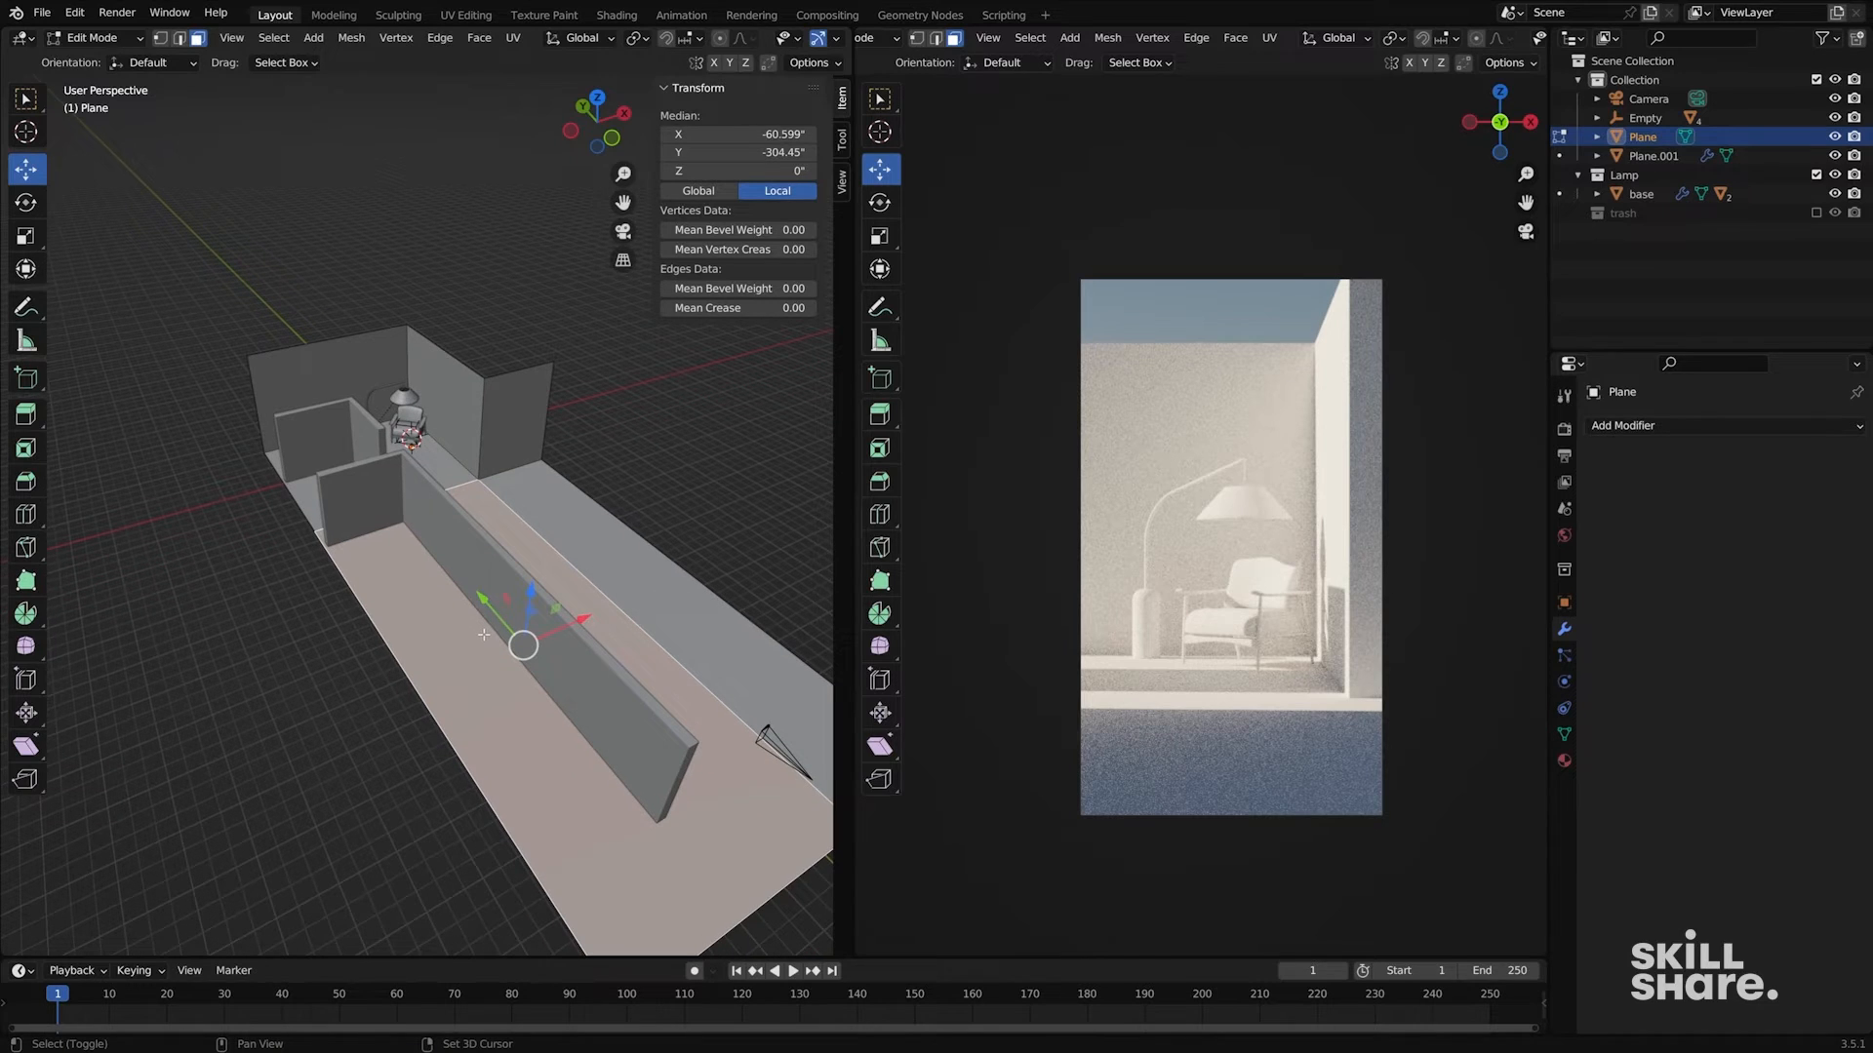
pyautogui.press('e')
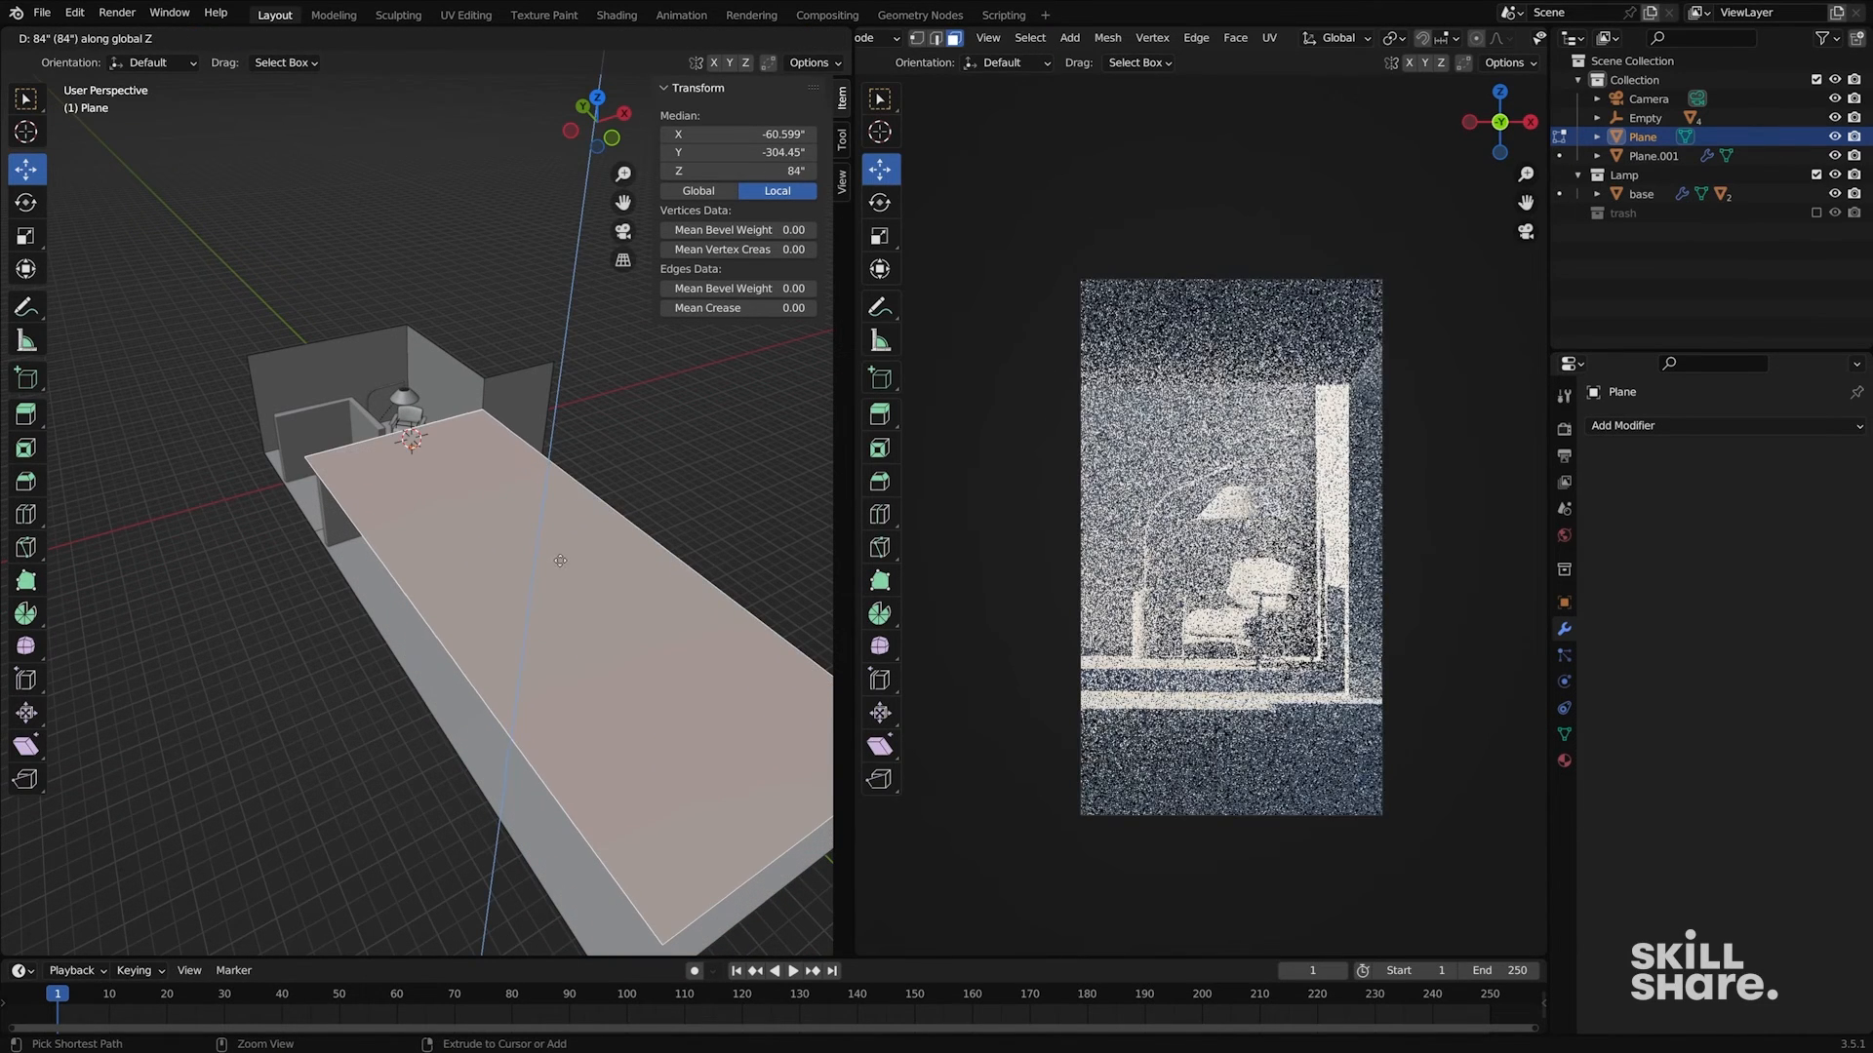
pyautogui.click(560, 561)
# - Separate the raised ceiling face from the room mesh into its own object and return to Object Mode
pyautogui.moveTo(559, 561); pyautogui.dragTo(531, 513, button='middle')
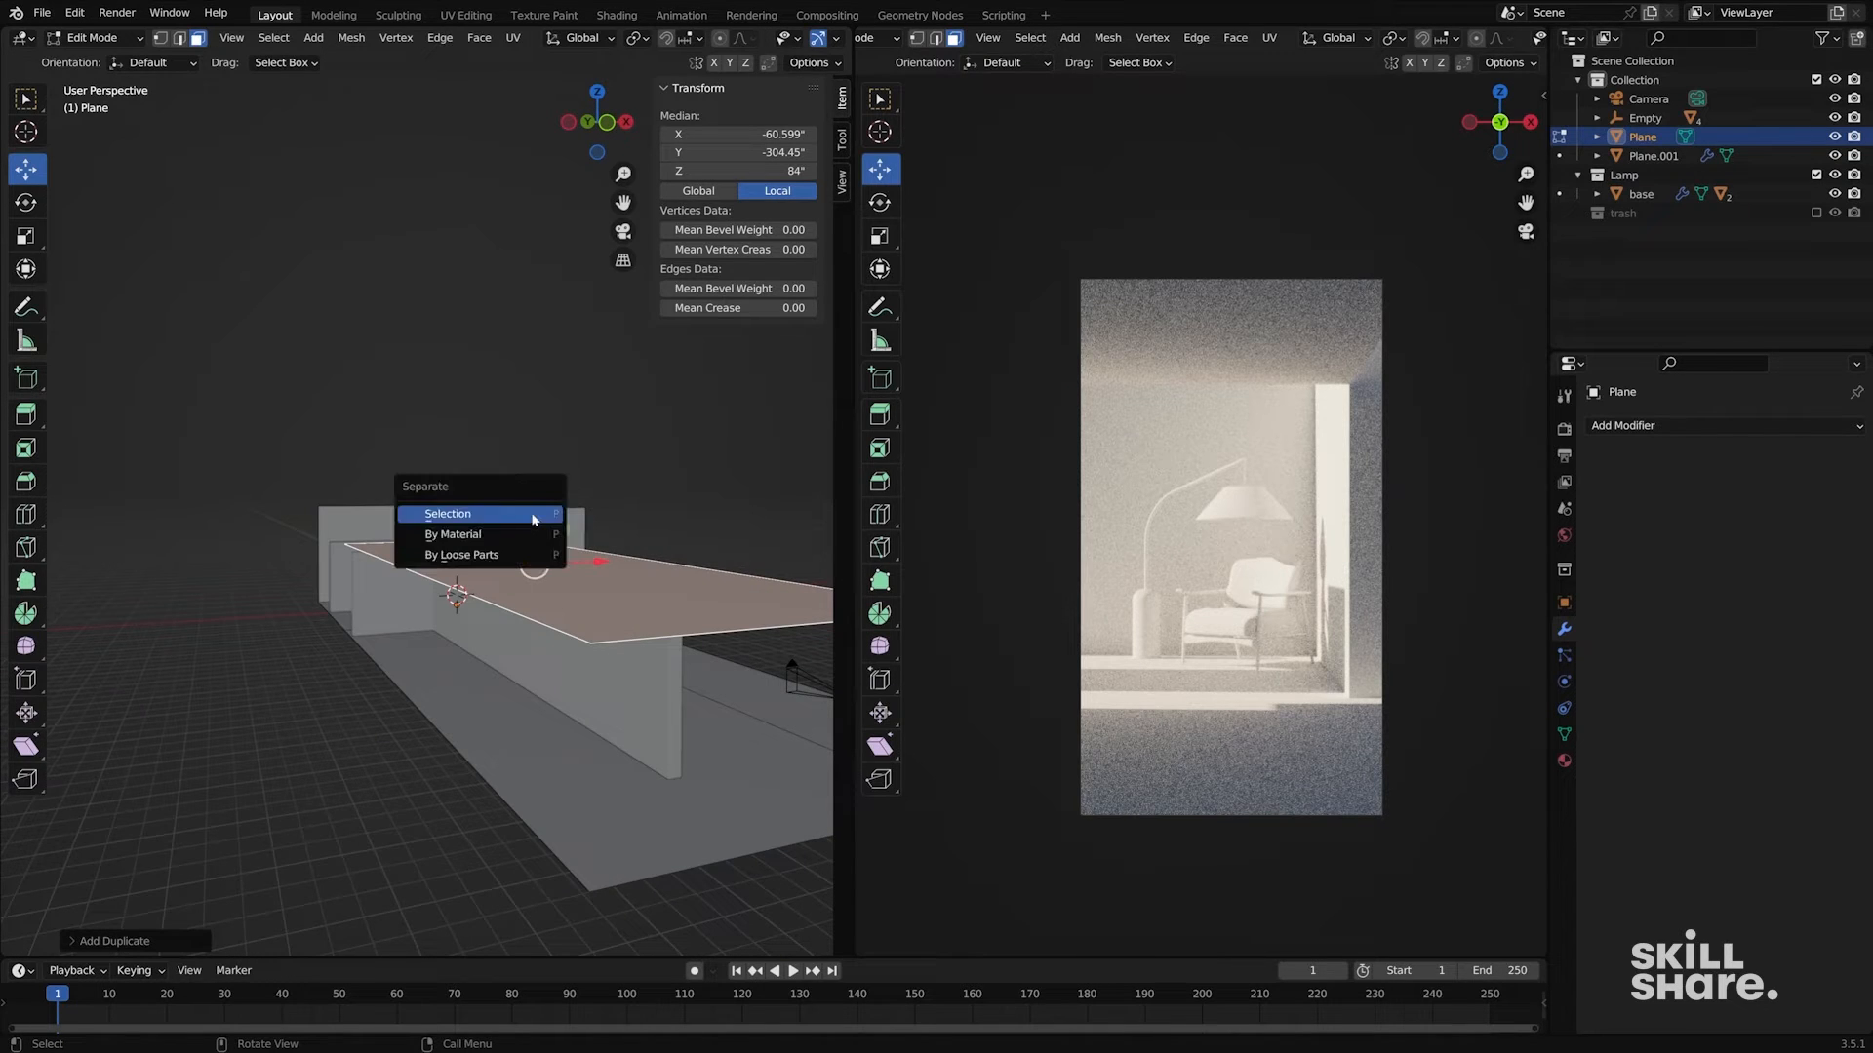
pyautogui.click(530, 514)
pyautogui.moveTo(531, 517); pyautogui.dragTo(306, 688, button='middle')
pyautogui.press('Tab')
pyautogui.click(573, 549)
pyautogui.click(289, 731)
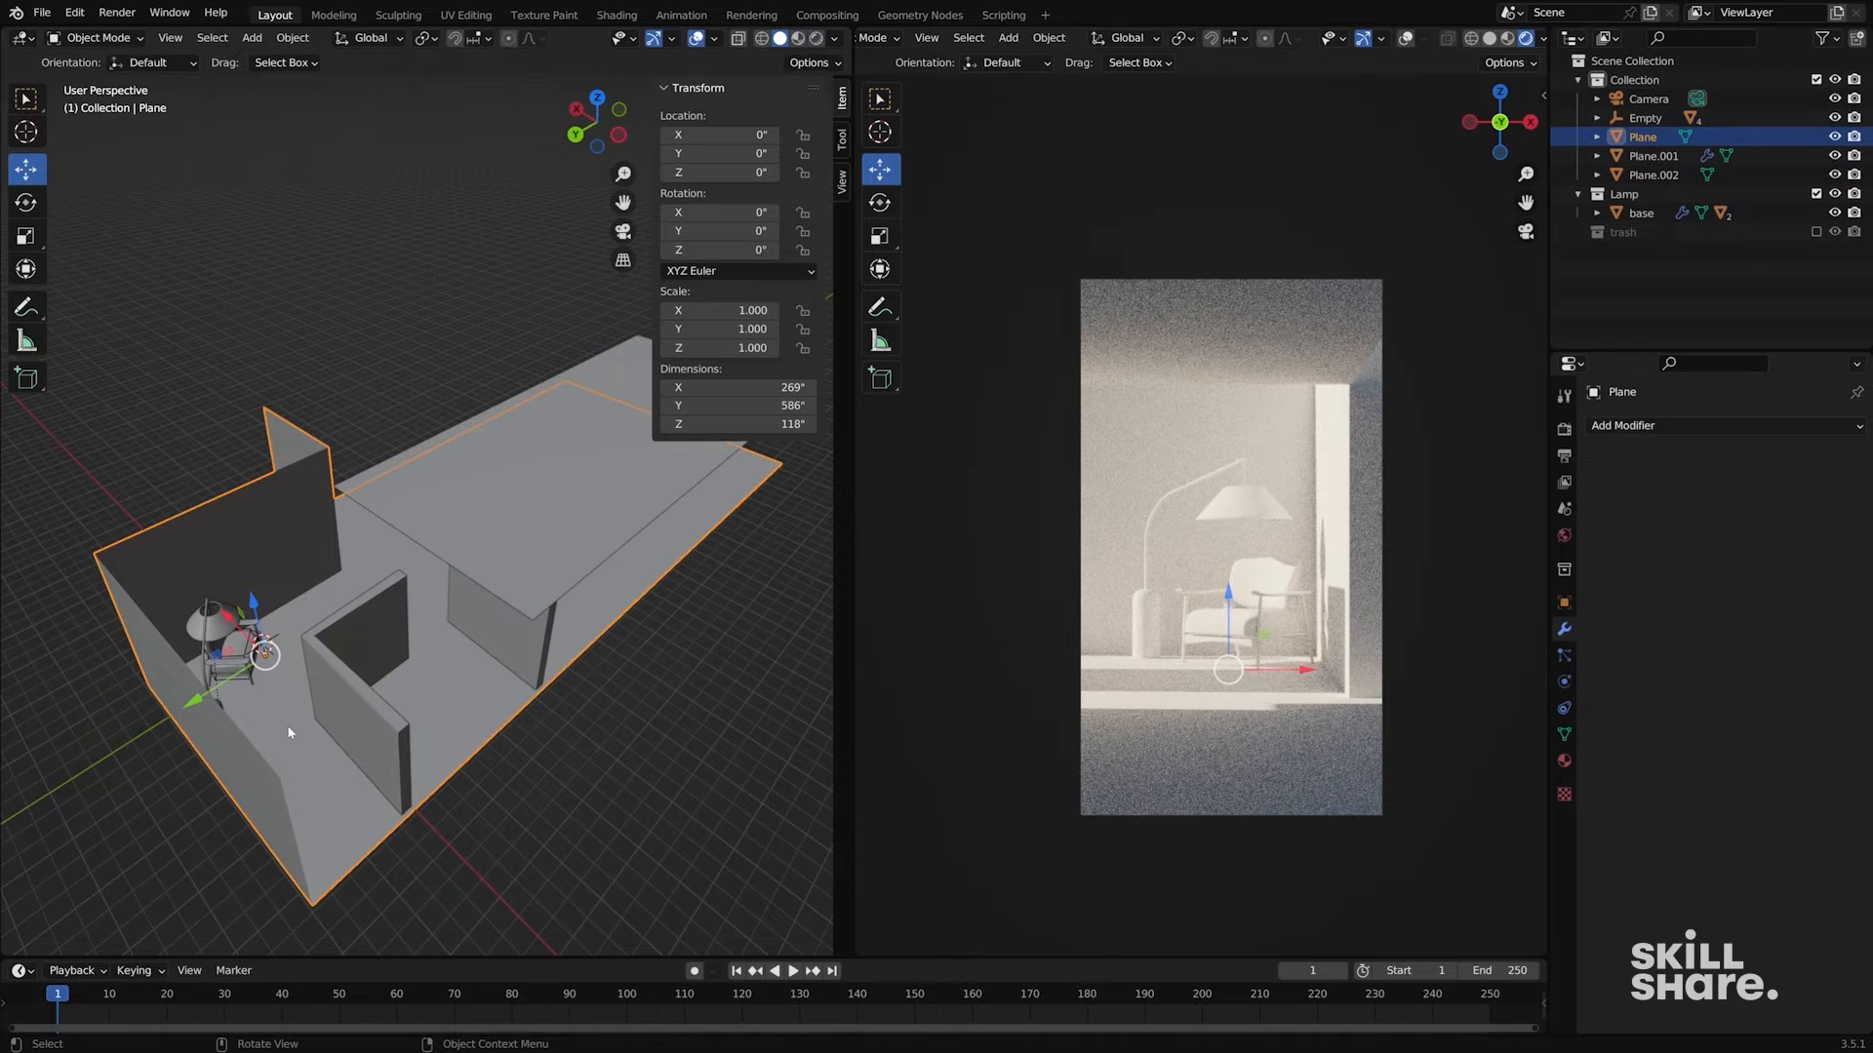
# - Set the ceiling plane's origin to its geometry and raise the plane along Z above the walls
pyautogui.click(579, 480)
pyautogui.rightClick(544, 496)
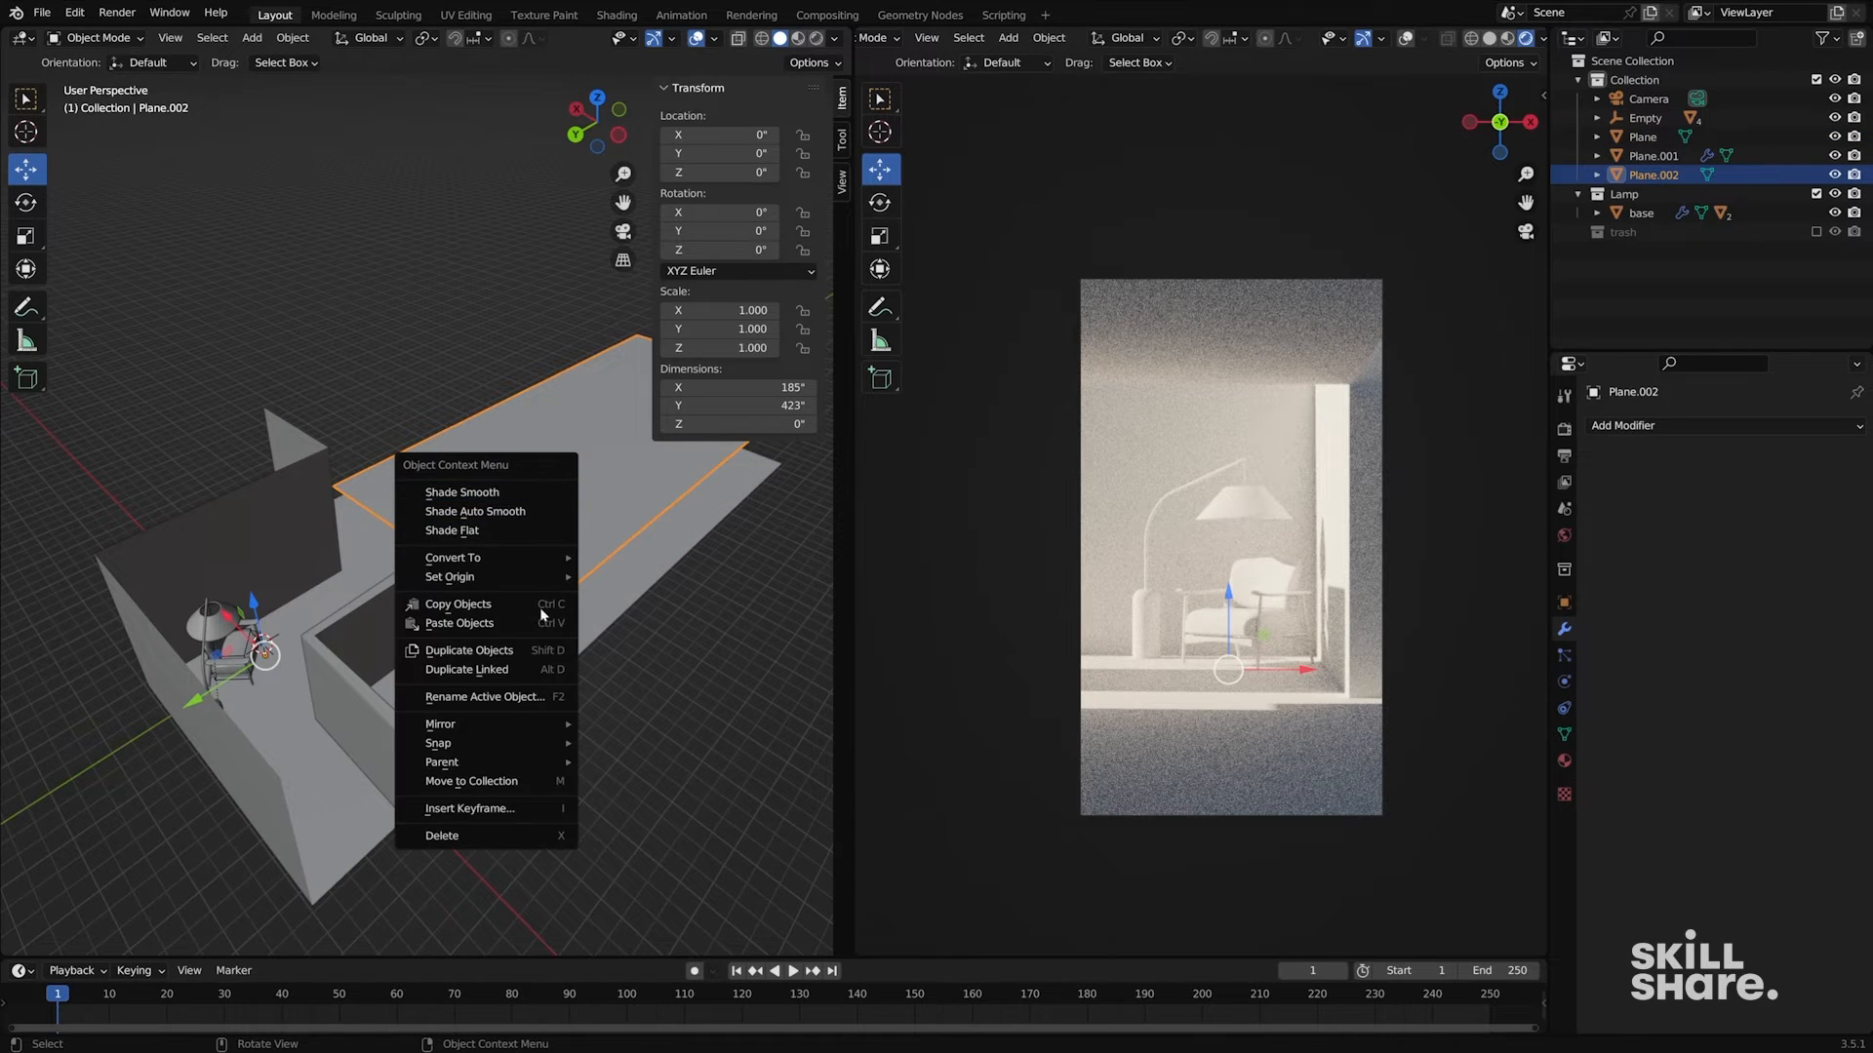
pyautogui.moveTo(517, 582)
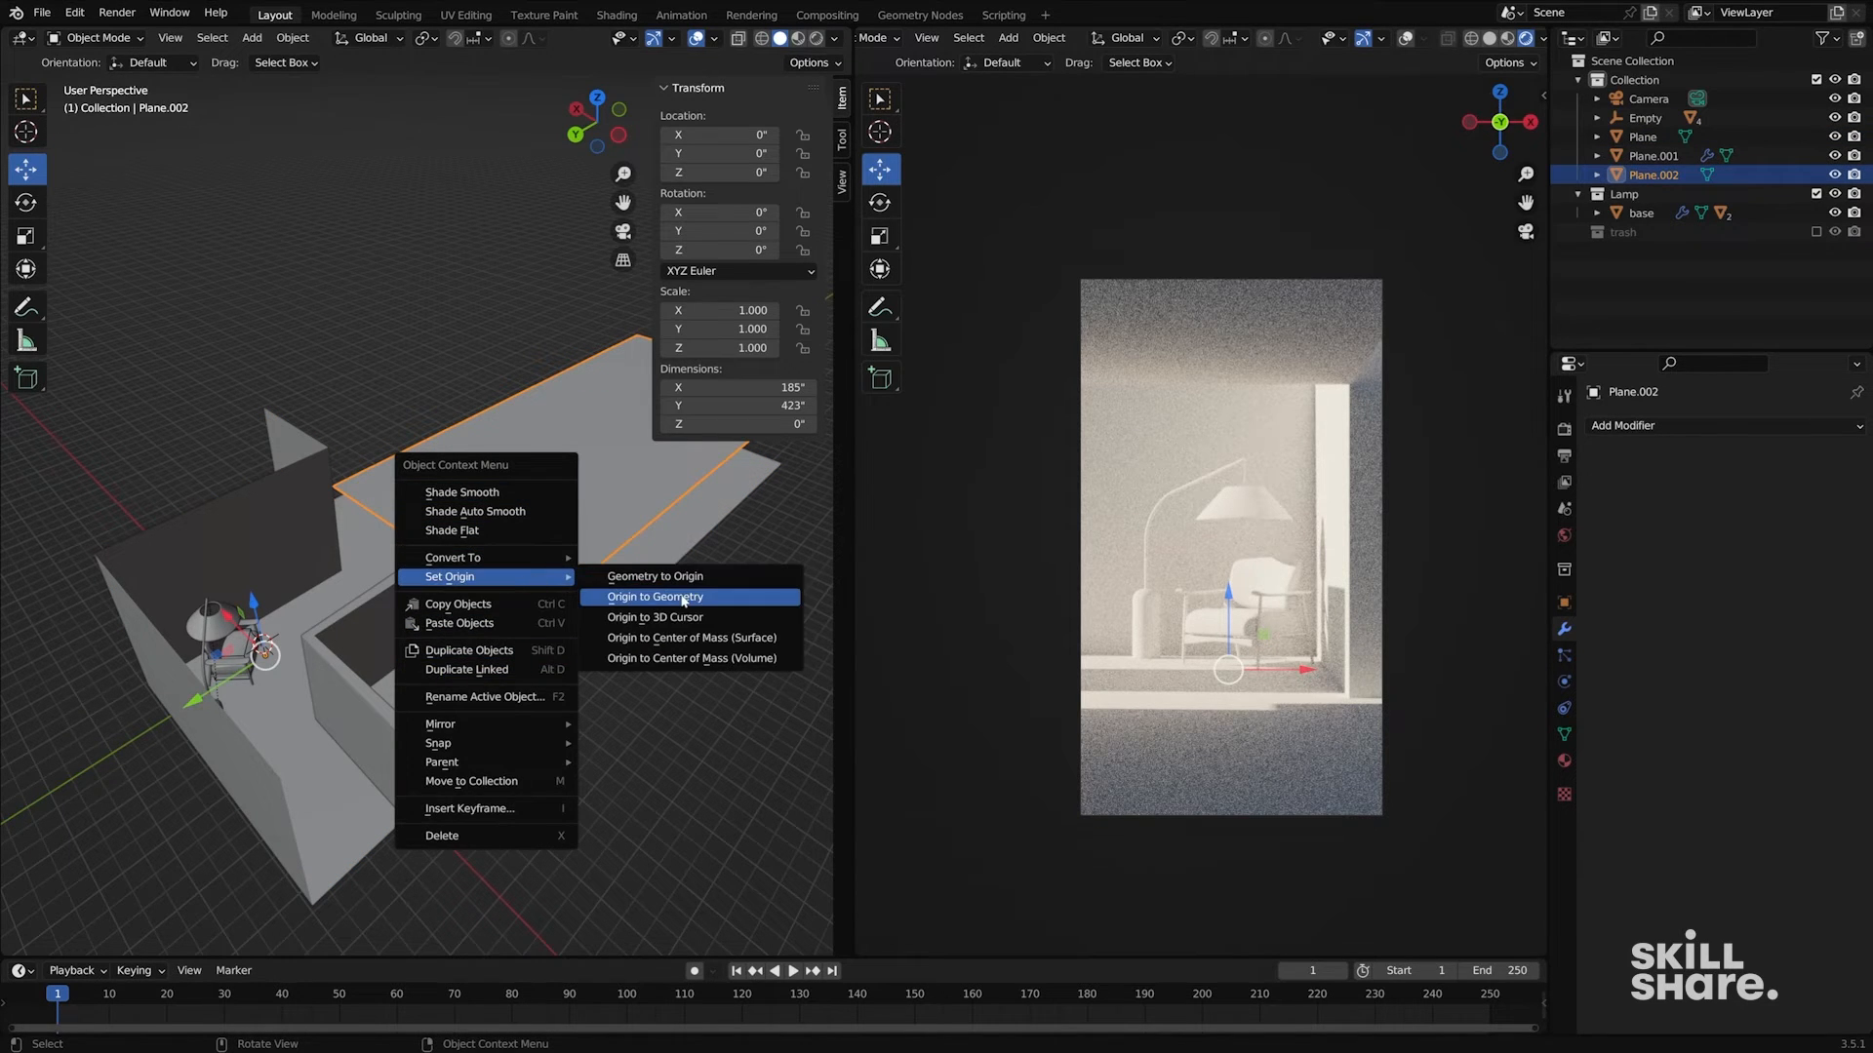
pyautogui.click(624, 597)
pyautogui.moveTo(639, 583); pyautogui.dragTo(512, 439, button='middle')
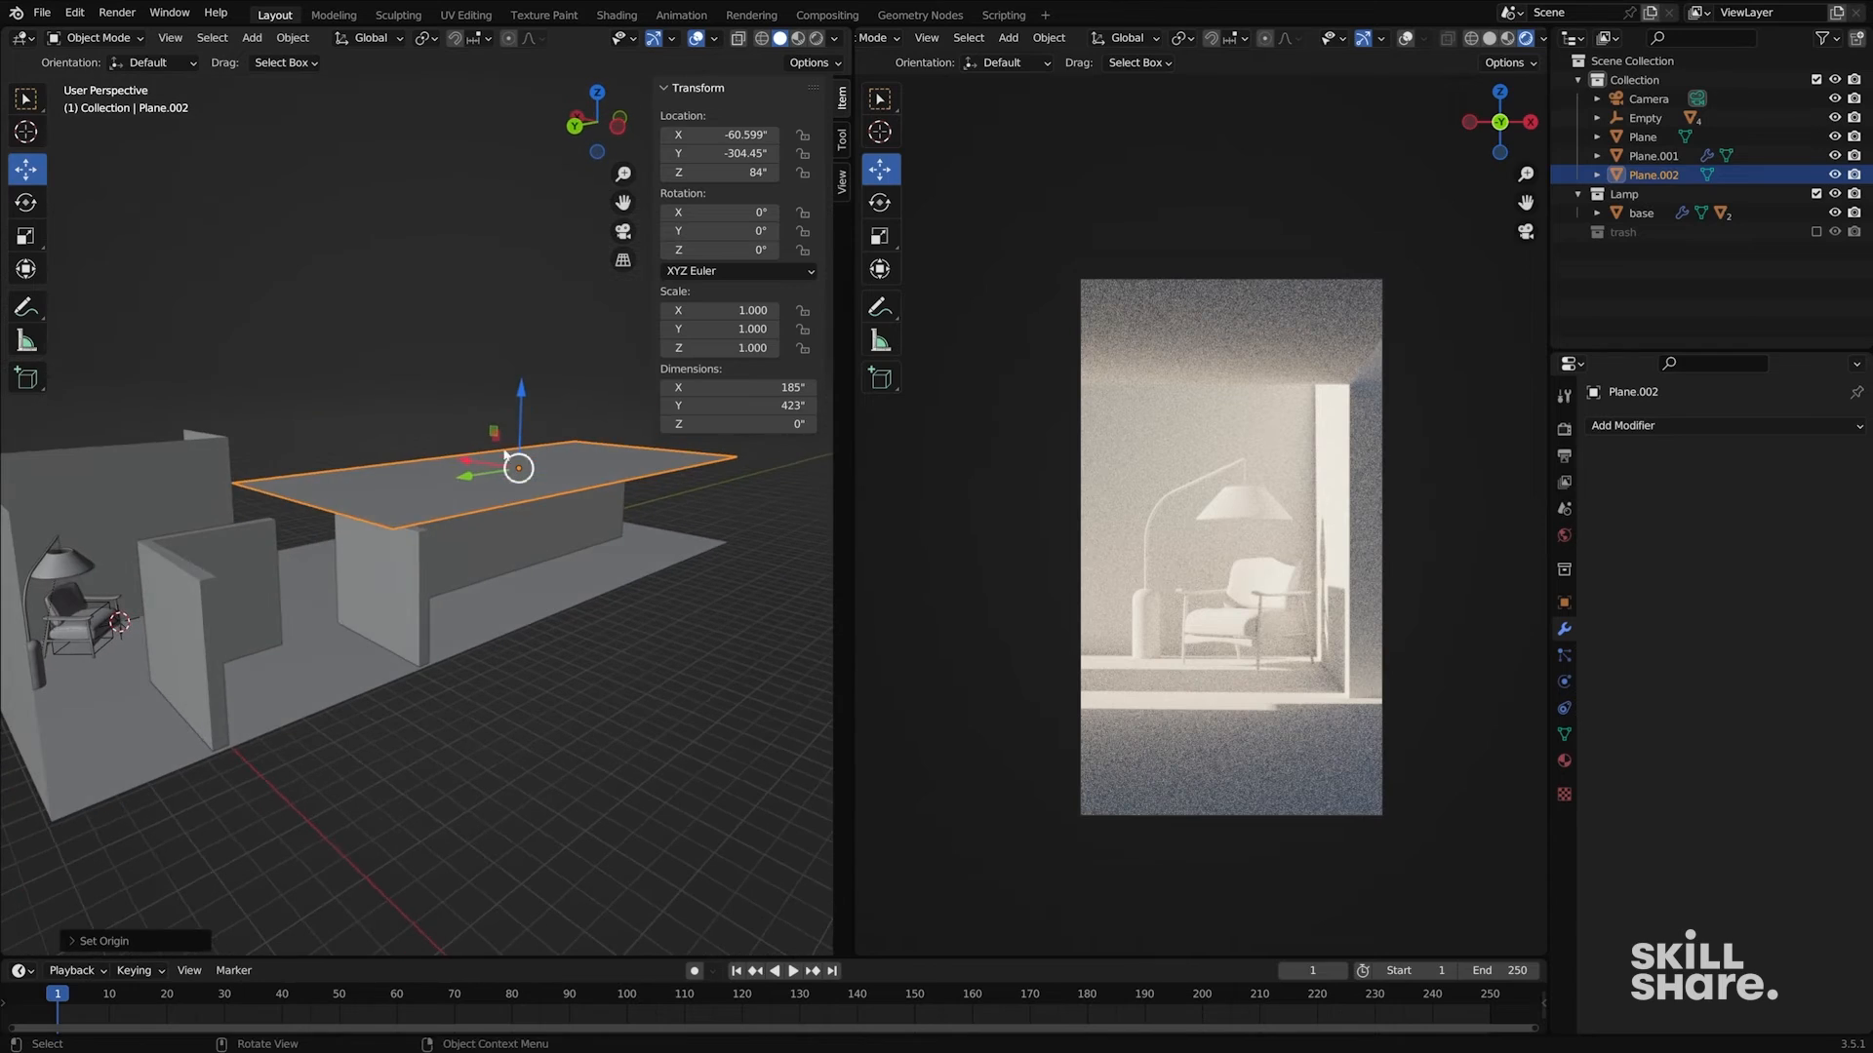
pyautogui.moveTo(519, 404); pyautogui.dragTo(525, 346)
pyautogui.moveTo(525, 346); pyautogui.dragTo(488, 468, button='middle')
# - Extend the ceiling plane's end edge along Y so it covers the chair and lamp
pyautogui.press('Tab')
pyautogui.click(304, 523)
pyautogui.keyDown('shift'); pyautogui.moveTo(305, 522); pyautogui.dragTo(429, 468, button='middle'); pyautogui.keyUp('shift')
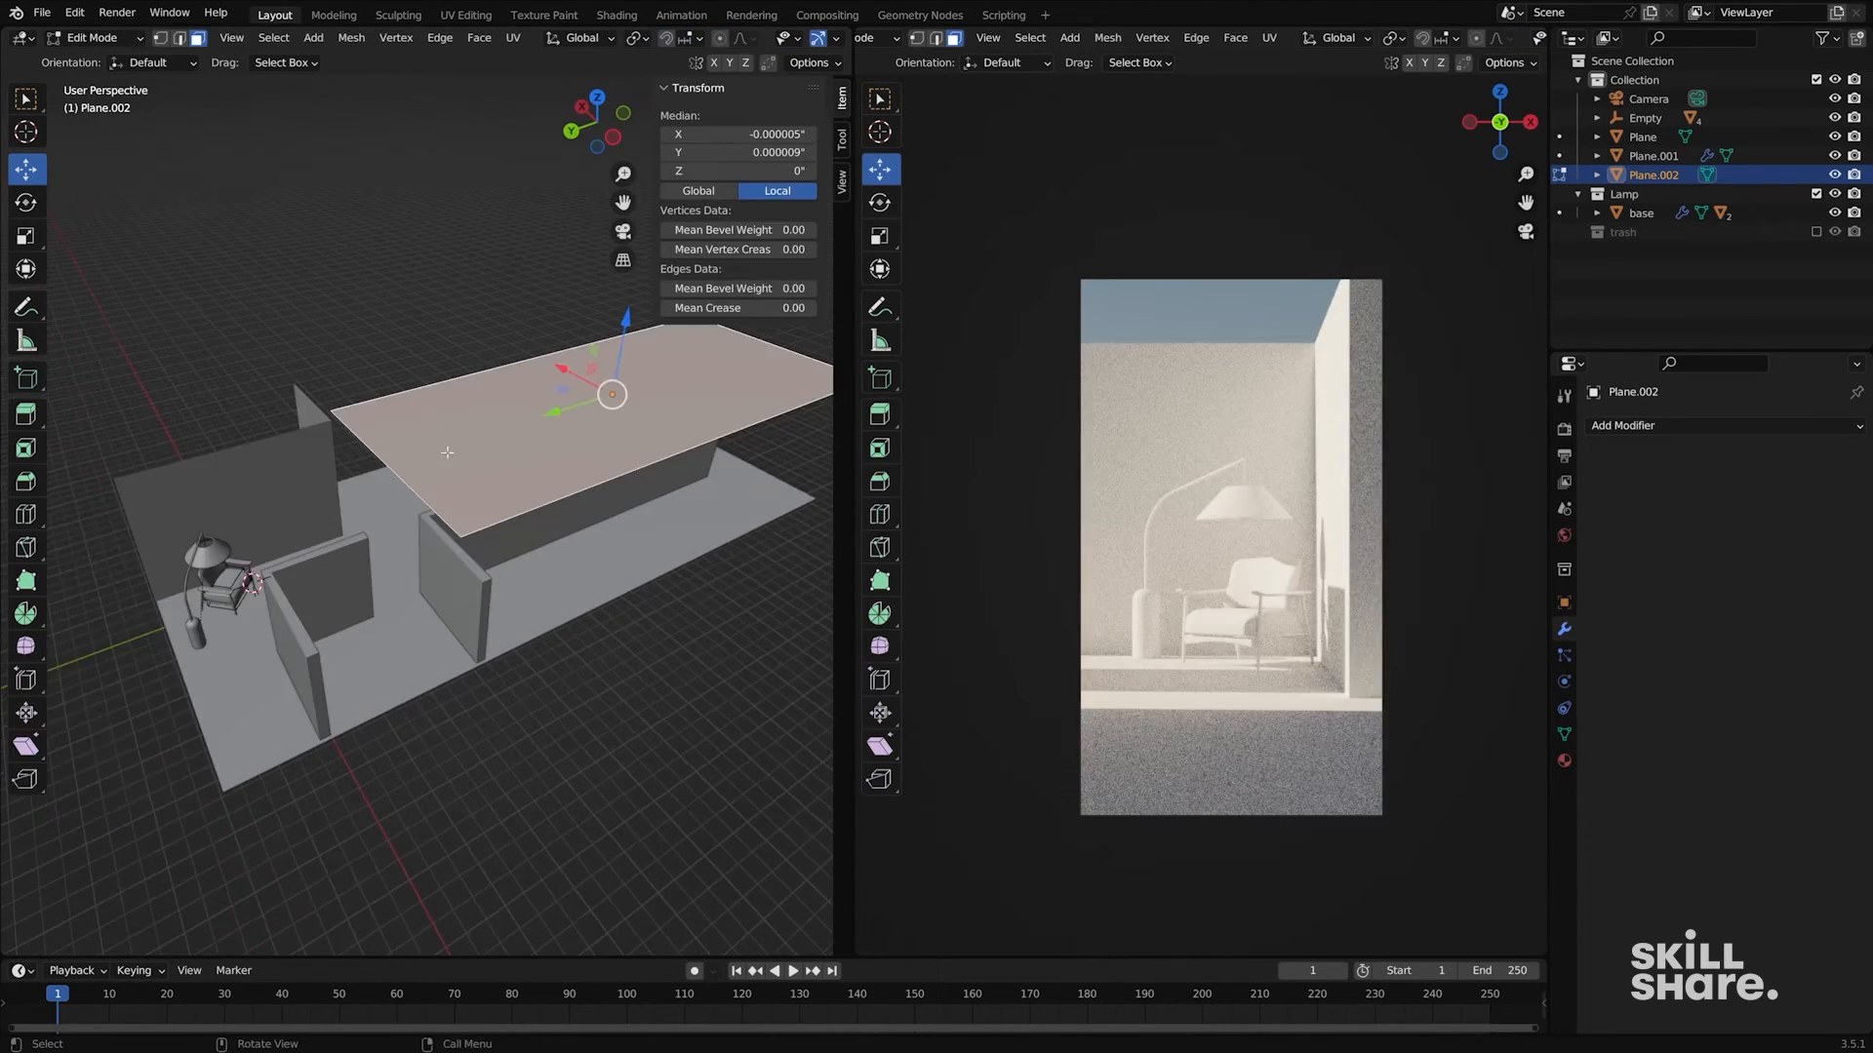
pyautogui.press('2')
pyautogui.click(420, 453)
pyautogui.moveTo(313, 485); pyautogui.dragTo(65, 564)
# - Move the ceiling's long side edge inward along X and extrude it upward along Z into a vertical panel
pyautogui.moveTo(498, 595); pyautogui.dragTo(225, 594, button='middle')
pyautogui.click(225, 594)
pyautogui.scroll(-5, 225, 594)
pyautogui.moveTo(374, 666); pyautogui.dragTo(469, 607)
pyautogui.scroll(-3, 469, 607)
pyautogui.press('e')
pyautogui.press('z')
pyautogui.click(473, 499)
# - Select the ceiling and vertical panel faces together and lower them along Z by about 45.5"
pyautogui.press('3')
pyautogui.click(493, 585)
pyautogui.moveTo(546, 526); pyautogui.dragTo(432, 585, button='middle')
pyautogui.click(427, 632)
pyautogui.keyDown('shift'); pyautogui.click(432, 585); pyautogui.keyUp('shift')
pyautogui.moveTo(441, 514); pyautogui.dragTo(449, 552)
# - Widen the ceiling by moving its outer long edge along X to about 130.77"
pyautogui.scroll(4, 453, 612)
pyautogui.moveTo(455, 651); pyautogui.dragTo(477, 660, button='middle')
pyautogui.hotkey('alt', 'a')
pyautogui.press('2')
pyautogui.click(477, 660)
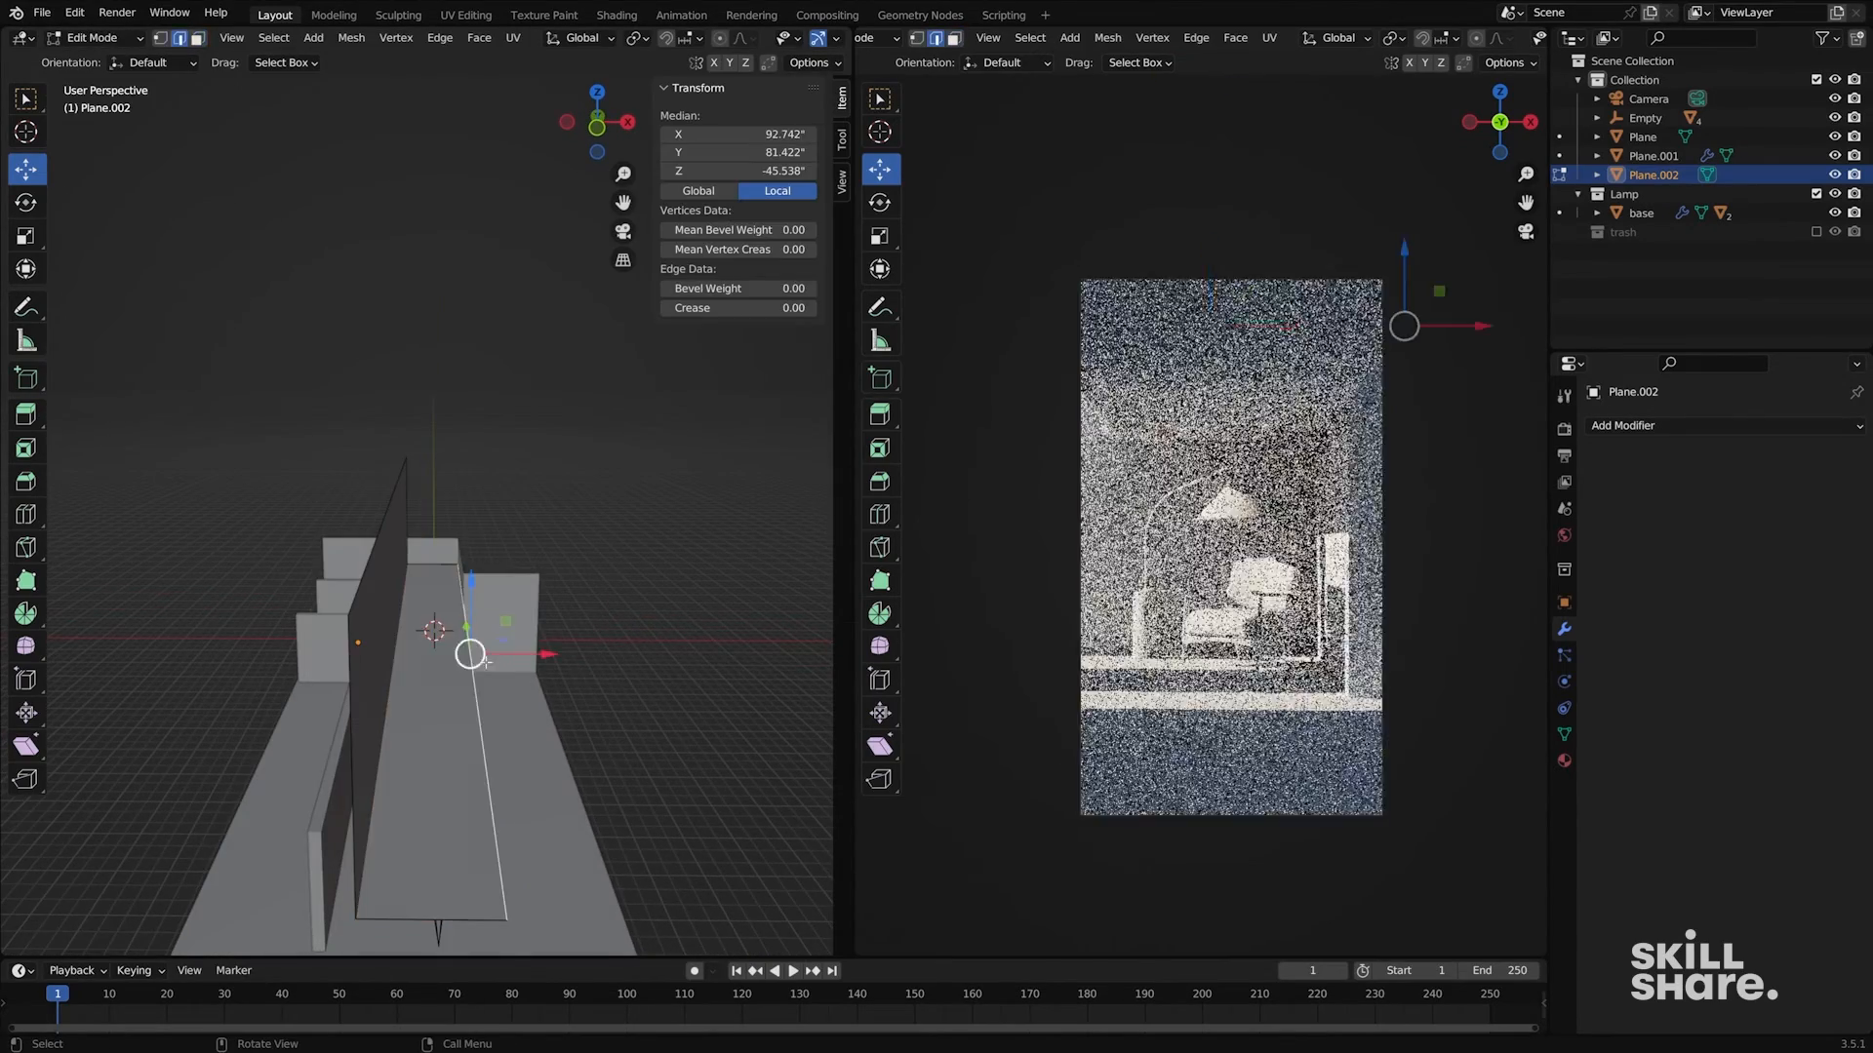
pyautogui.moveTo(511, 655); pyautogui.dragTo(559, 656)
pyautogui.moveTo(559, 656); pyautogui.dragTo(576, 639, button='middle')
pyautogui.moveTo(527, 659); pyautogui.dragTo(506, 601, button='middle')
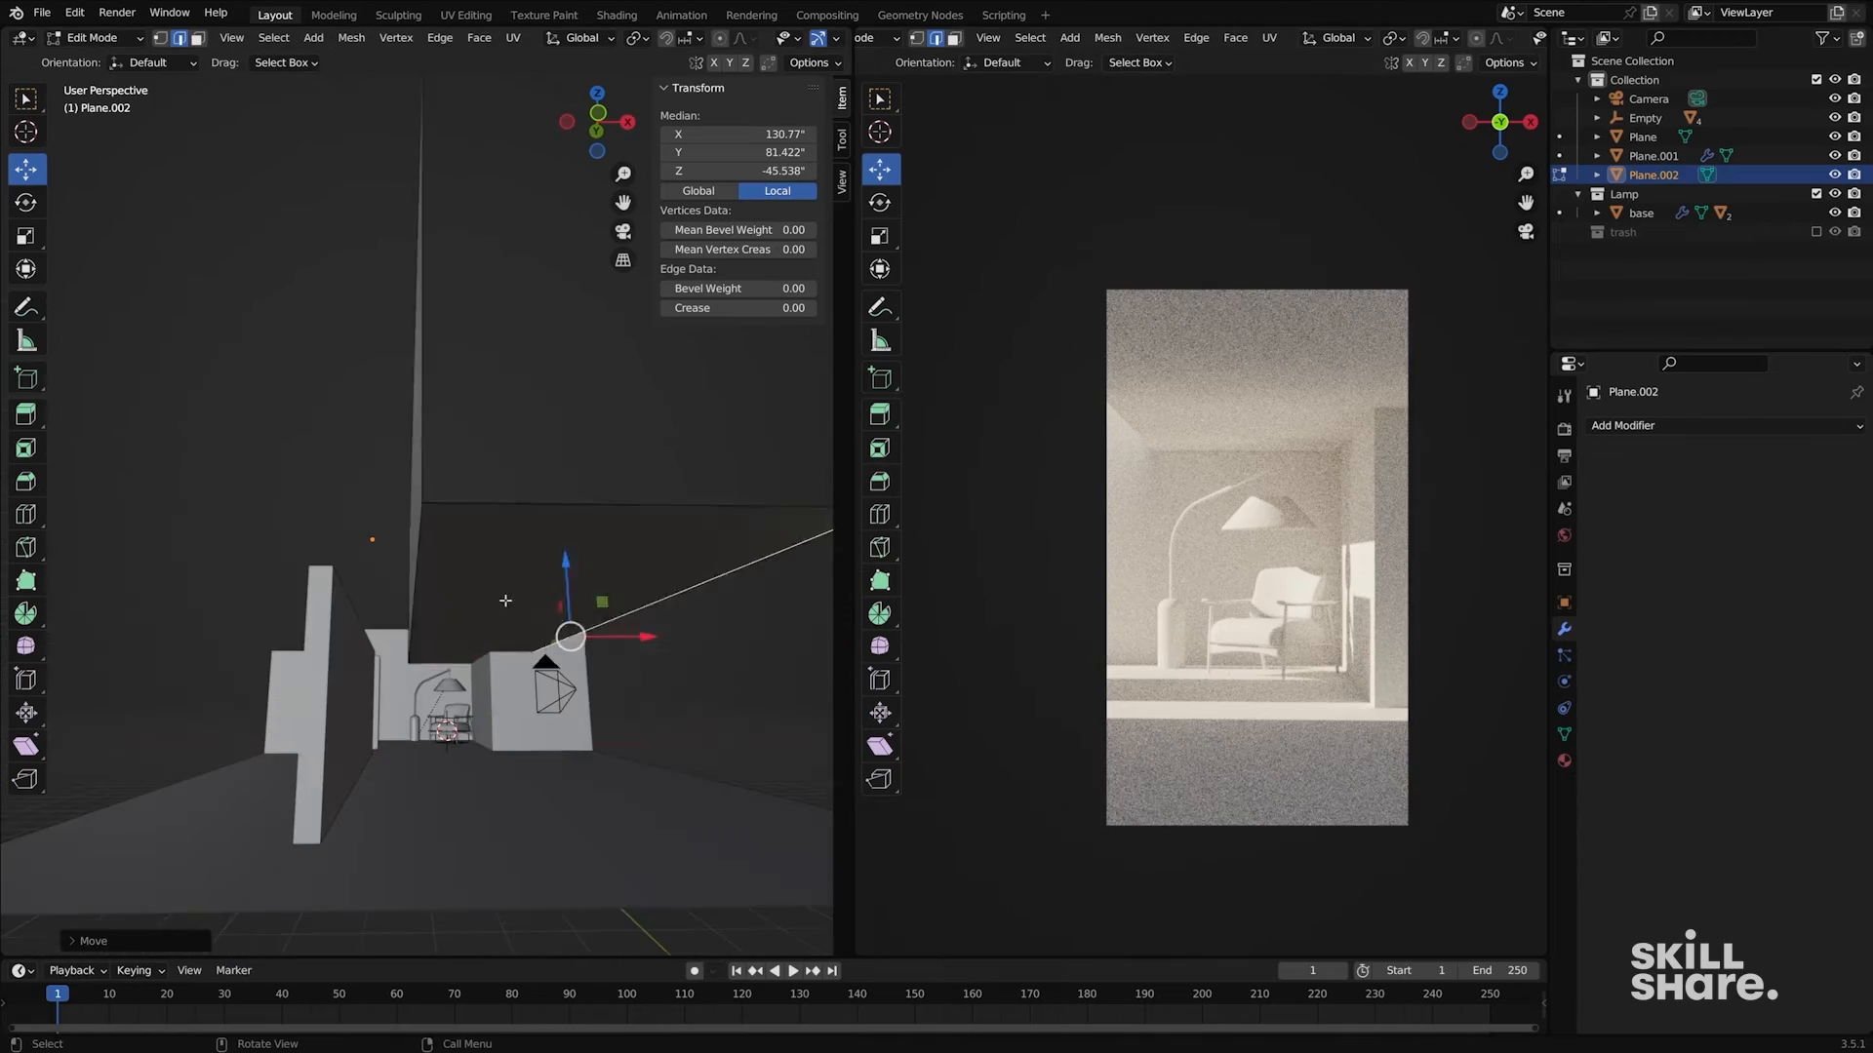
# - Raise the ceiling face along Z to a local height of about -27.79"
pyautogui.press('3')
pyautogui.click(505, 604)
pyautogui.press('g')
pyautogui.press('z')
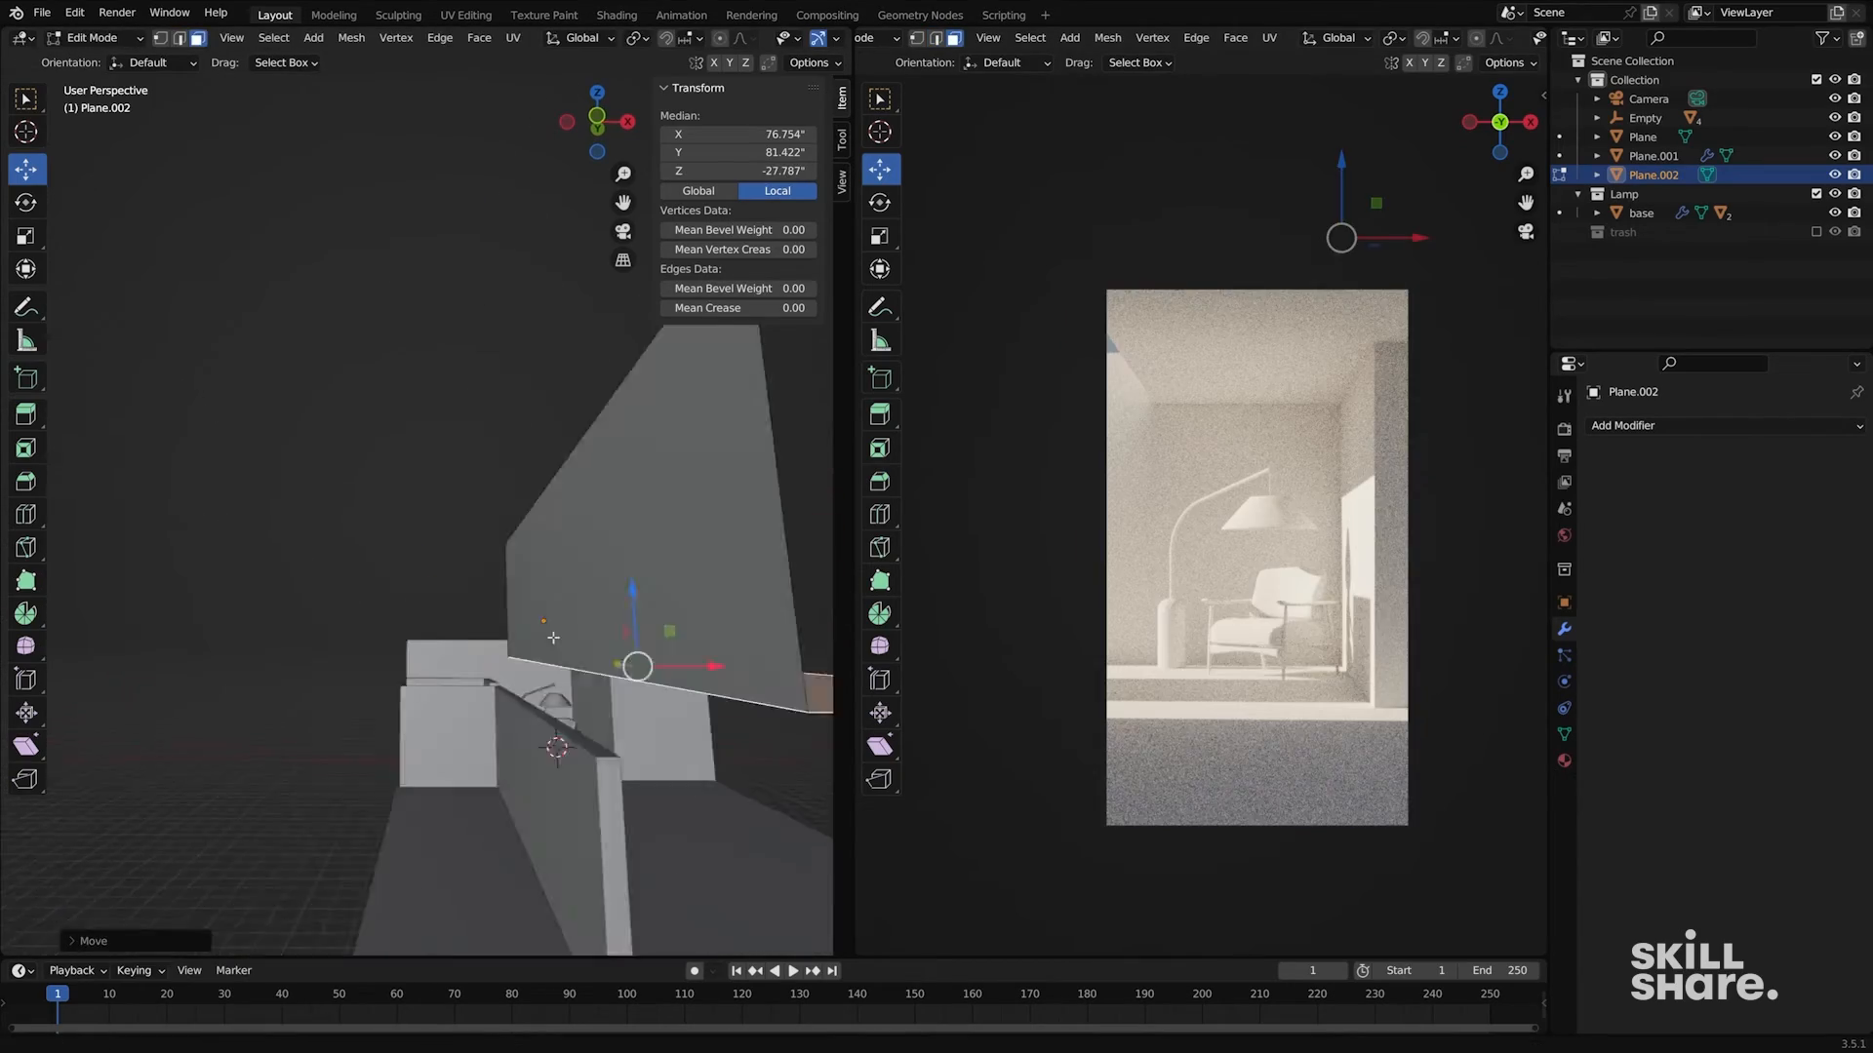
# - Raise the top of the room's back and side walls along Z to make the room mesh about 173" high
pyautogui.press('a')
pyautogui.press('g')
pyautogui.press('z')
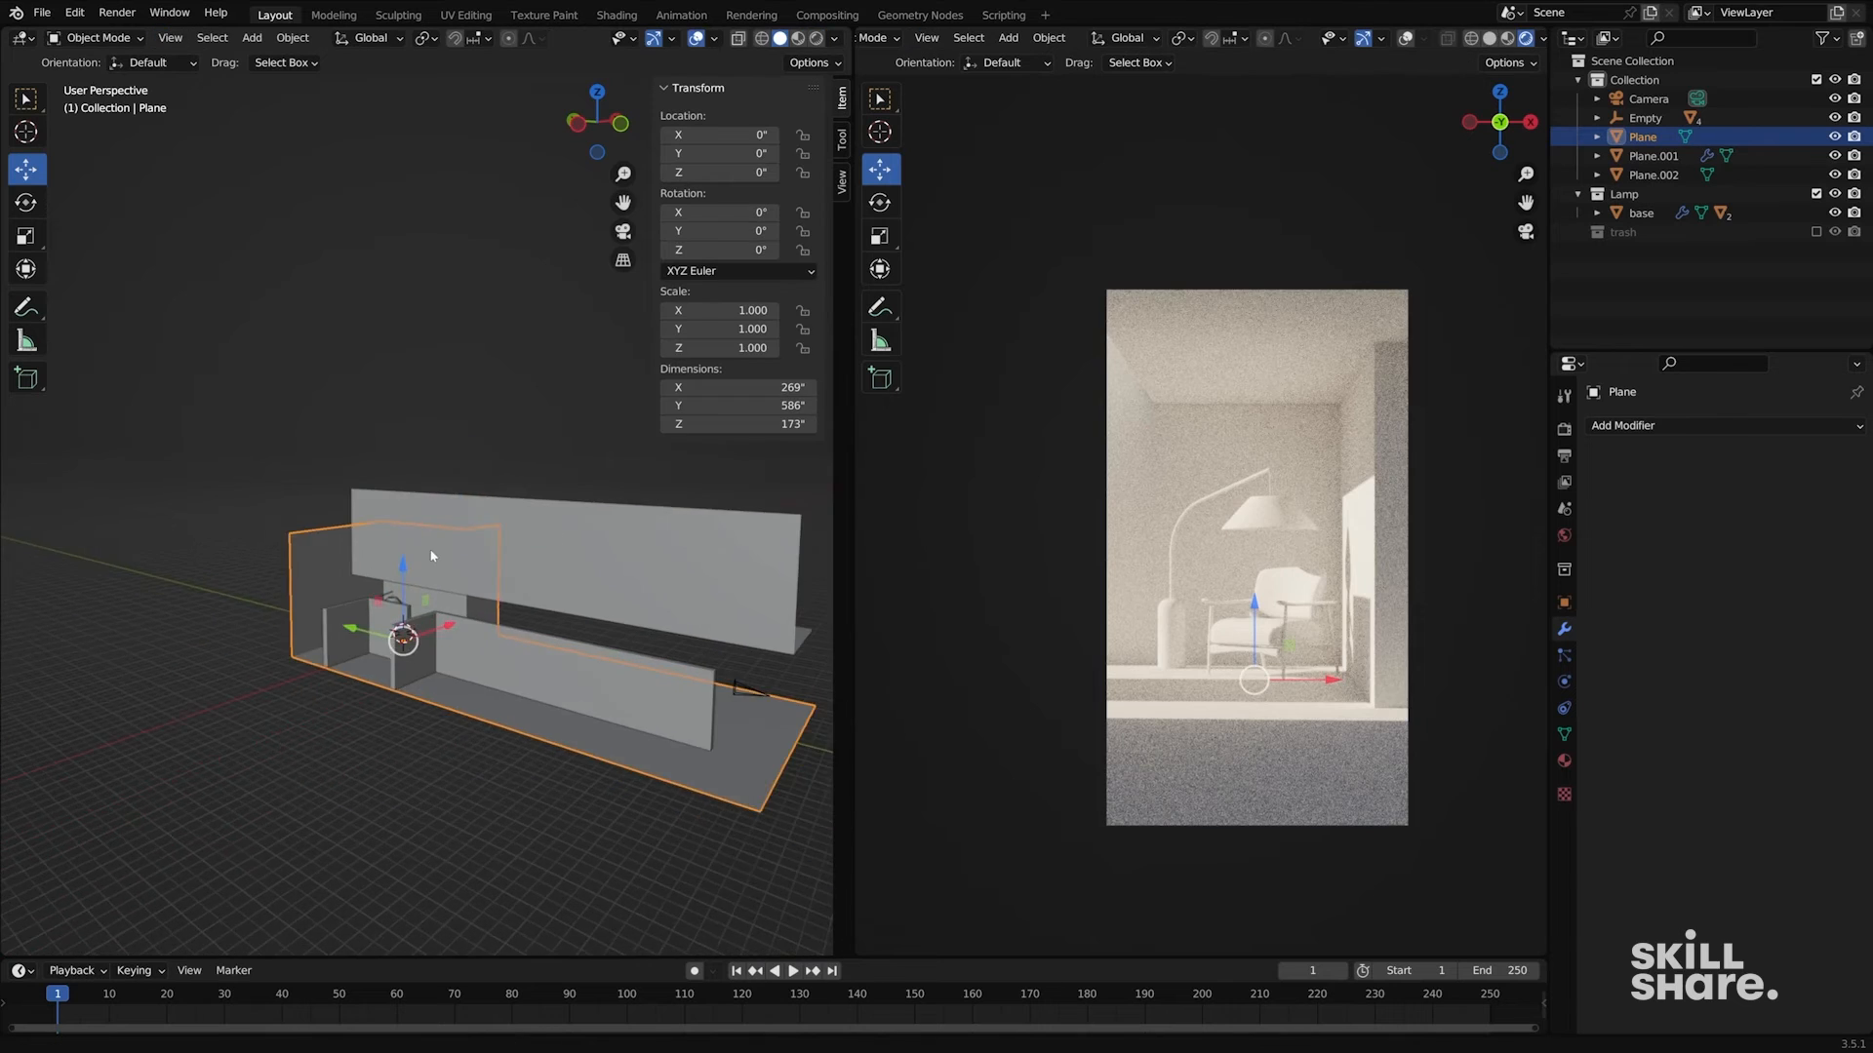
# - Move the lamp by its base along negative X to about -44.23", away from the chair
pyautogui.moveTo(361, 571); pyautogui.dragTo(369, 563, button='middle')
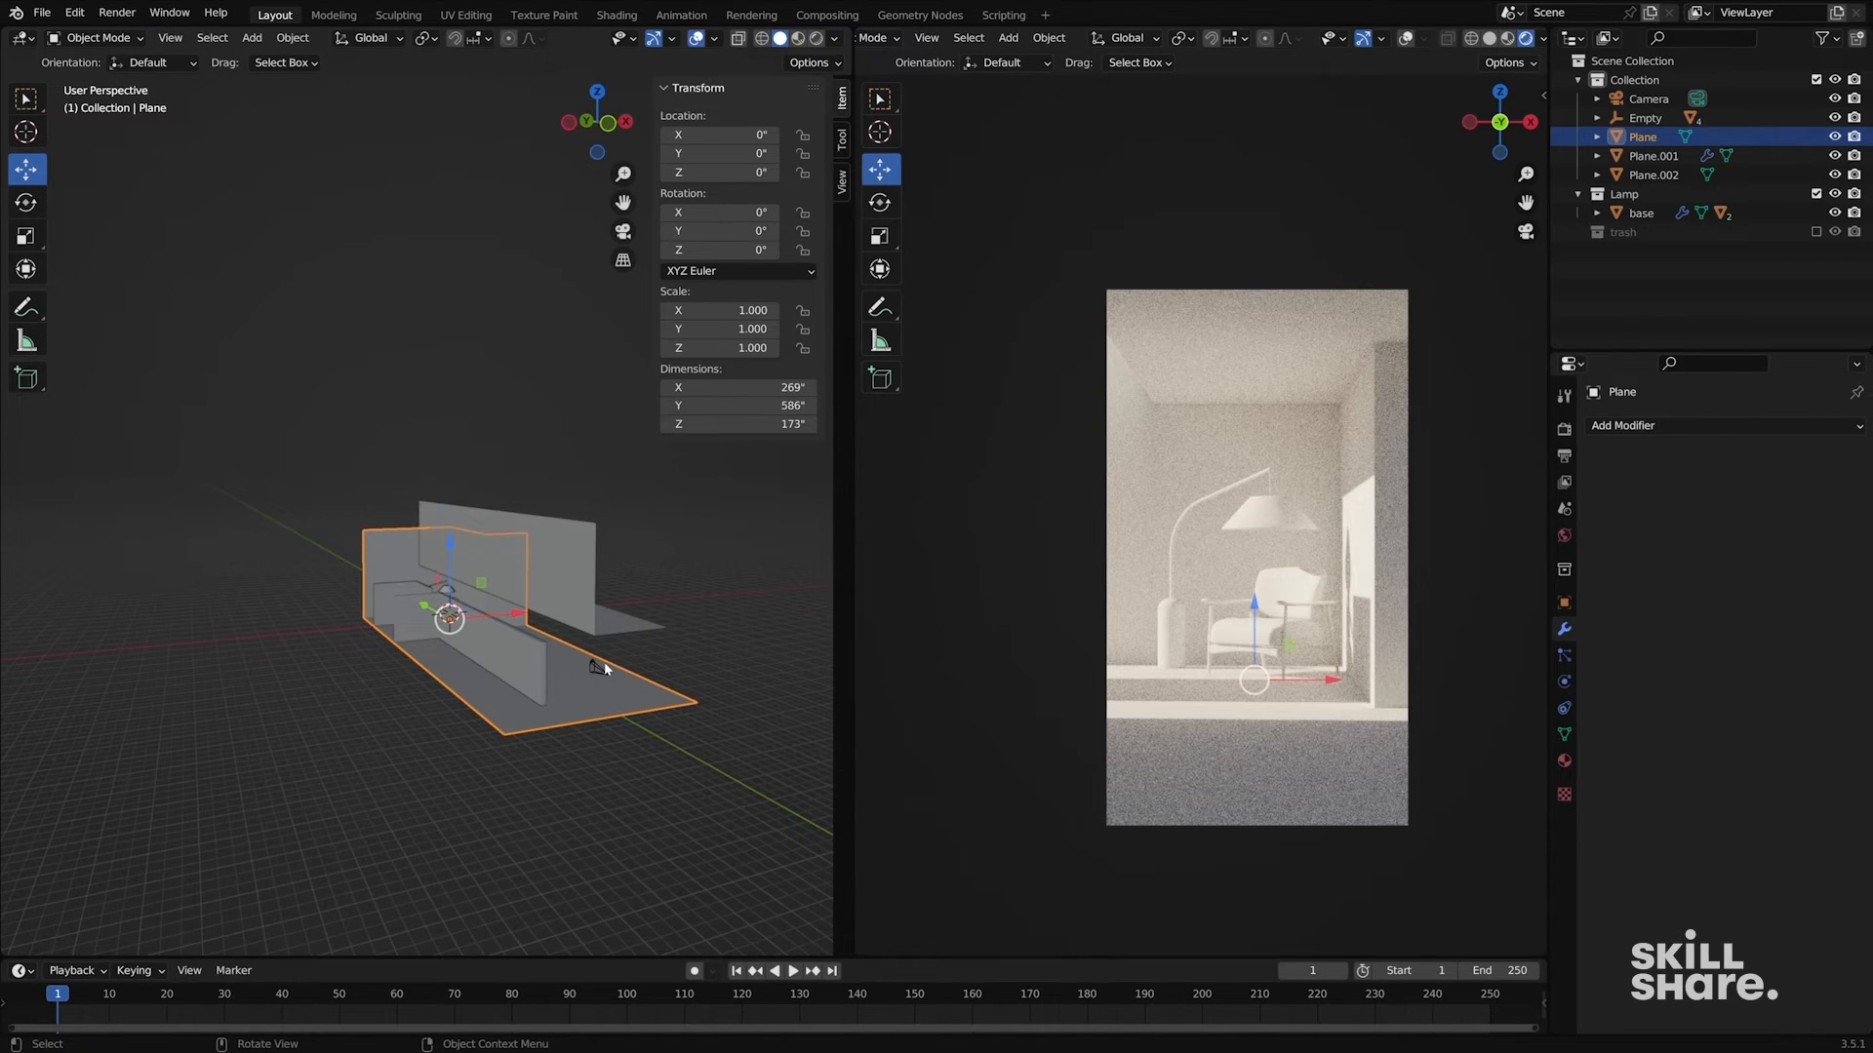
pyautogui.moveTo(604, 670); pyautogui.dragTo(314, 611, button='middle')
pyautogui.scroll(3, 370, 550)
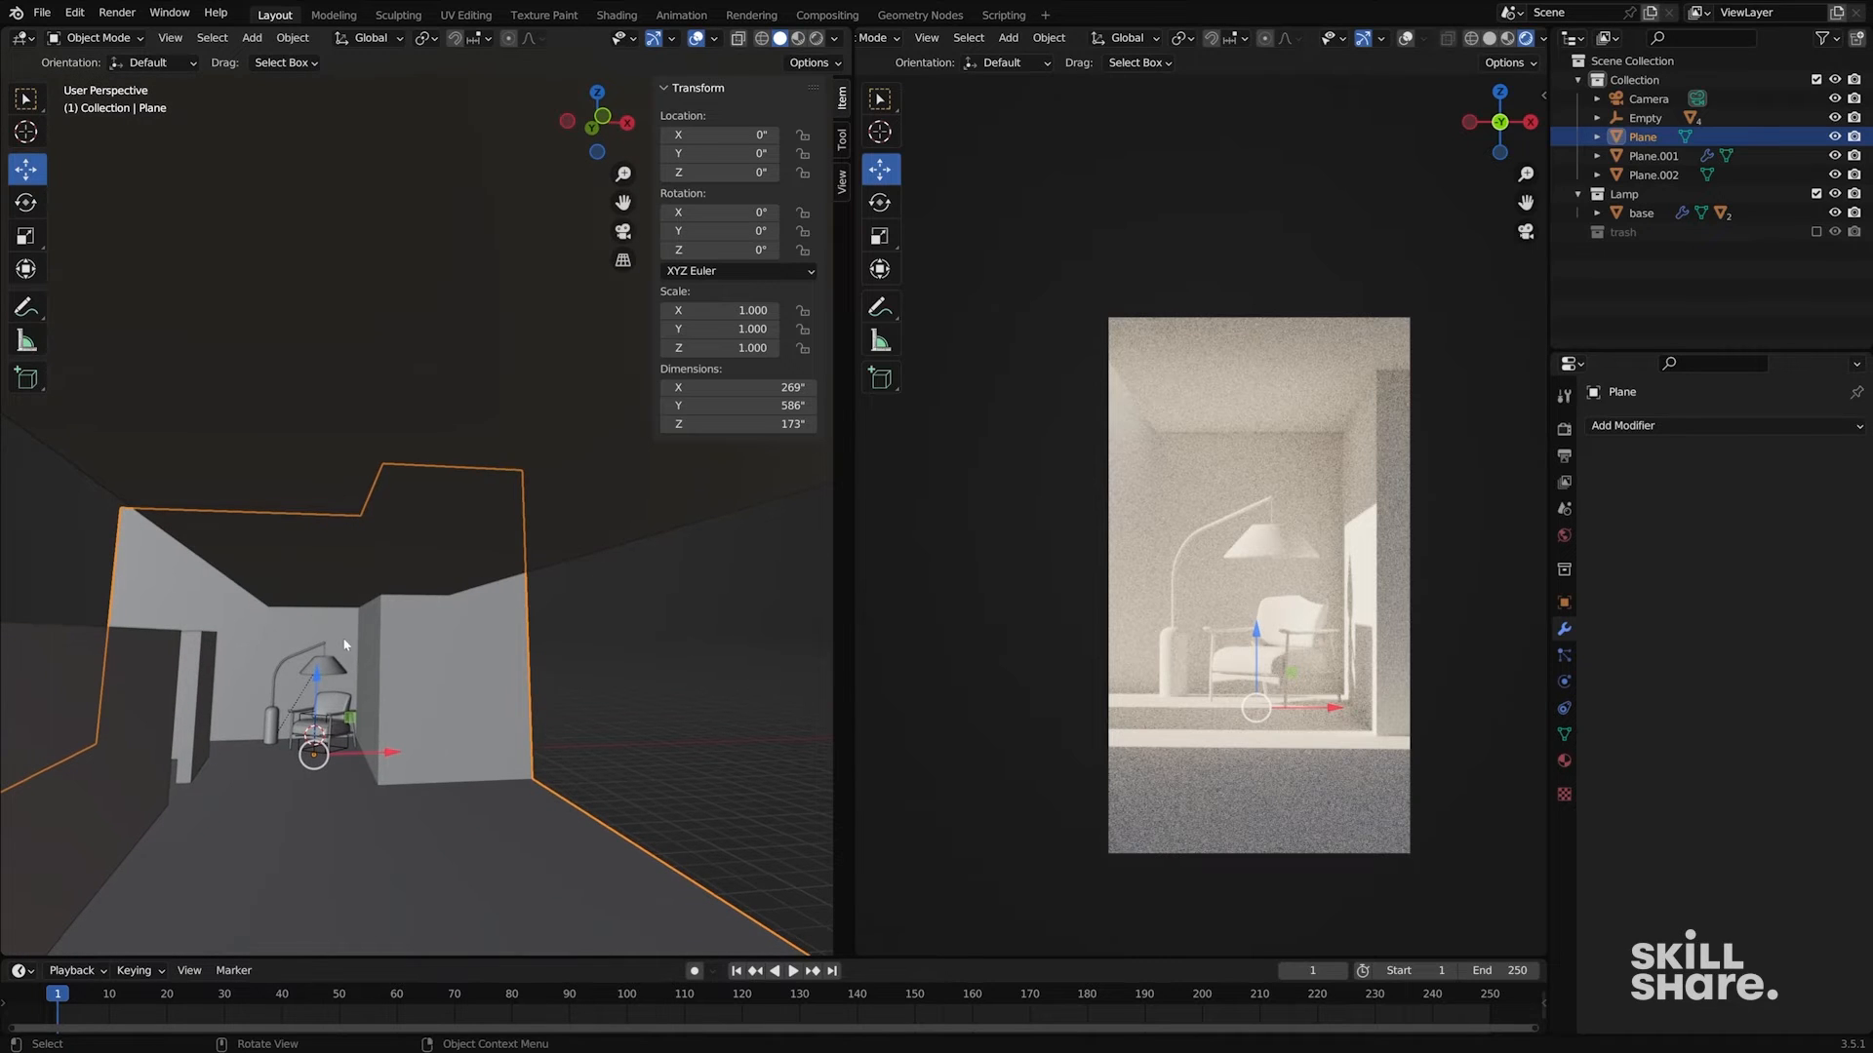
pyautogui.scroll(5, 344, 645)
pyautogui.scroll(-4, 421, 640)
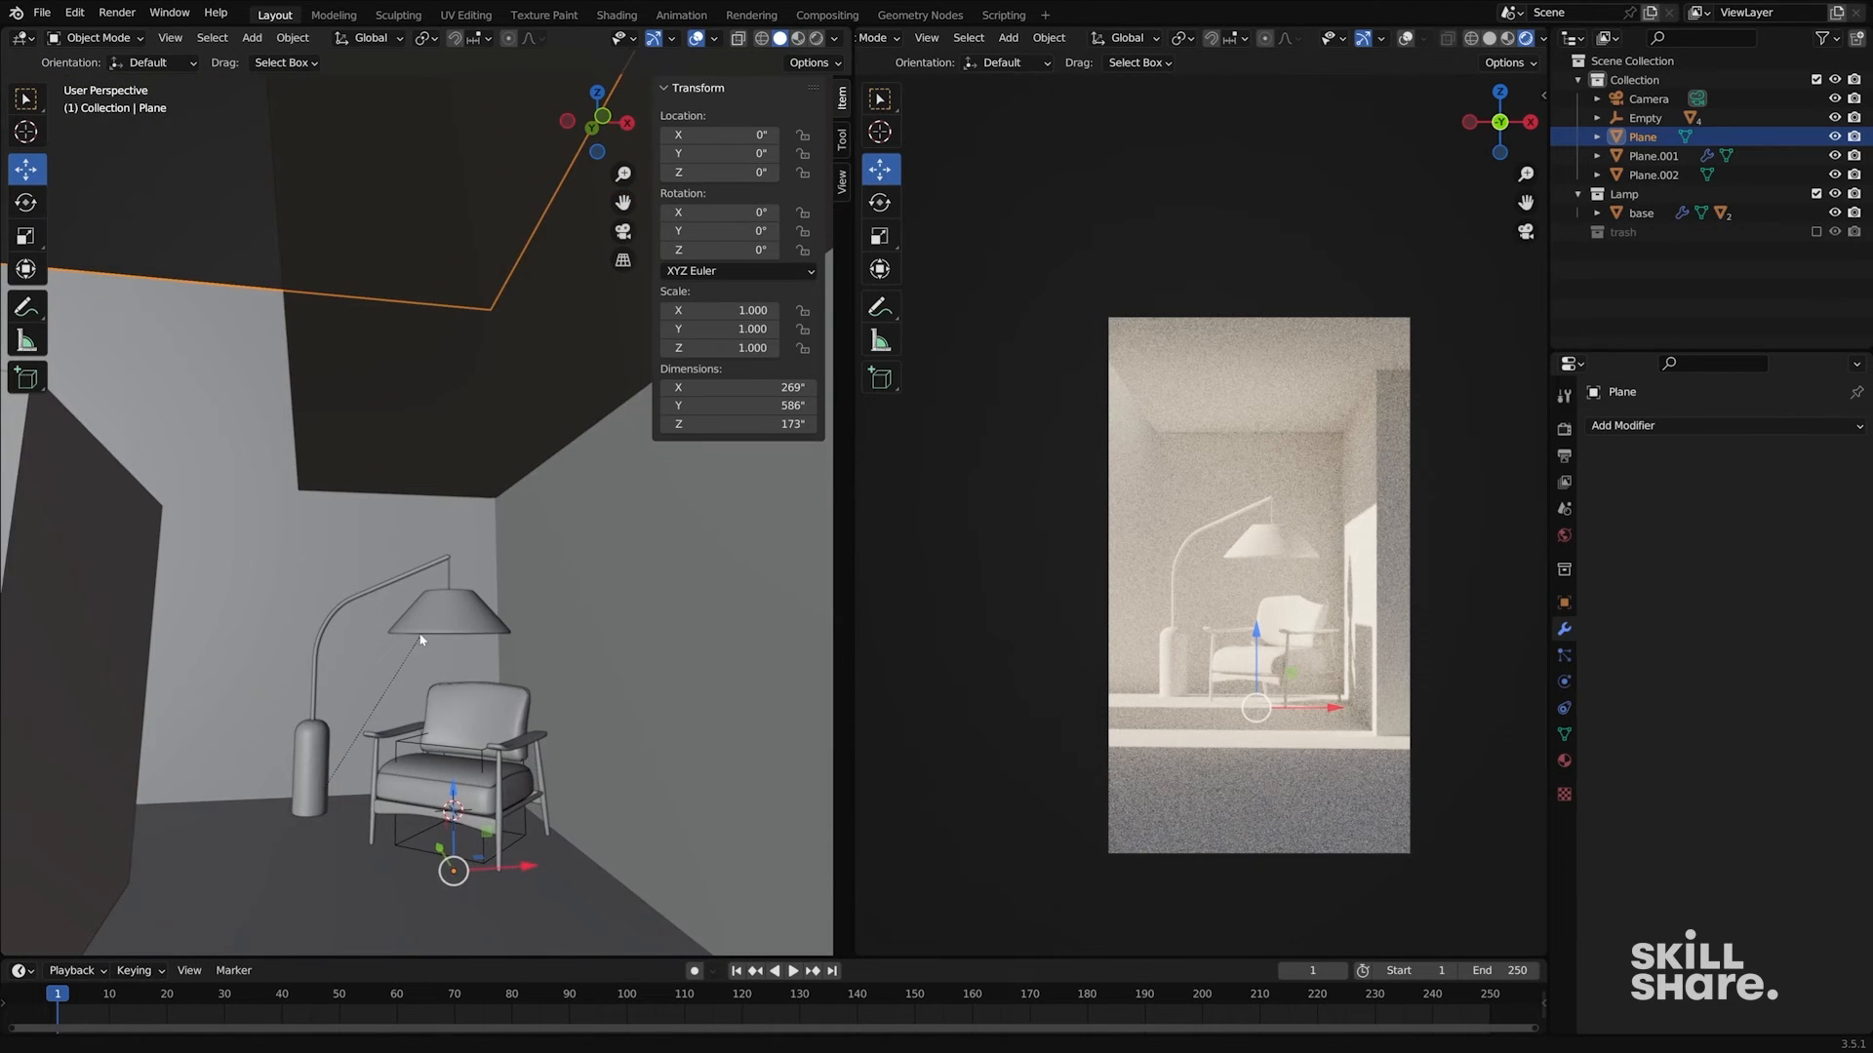
pyautogui.click(317, 744)
pyautogui.moveTo(384, 805); pyautogui.dragTo(327, 804)
pyautogui.keyDown('shift'); pyautogui.moveTo(326, 793); pyautogui.dragTo(353, 759, button='middle'); pyautogui.keyUp('shift')
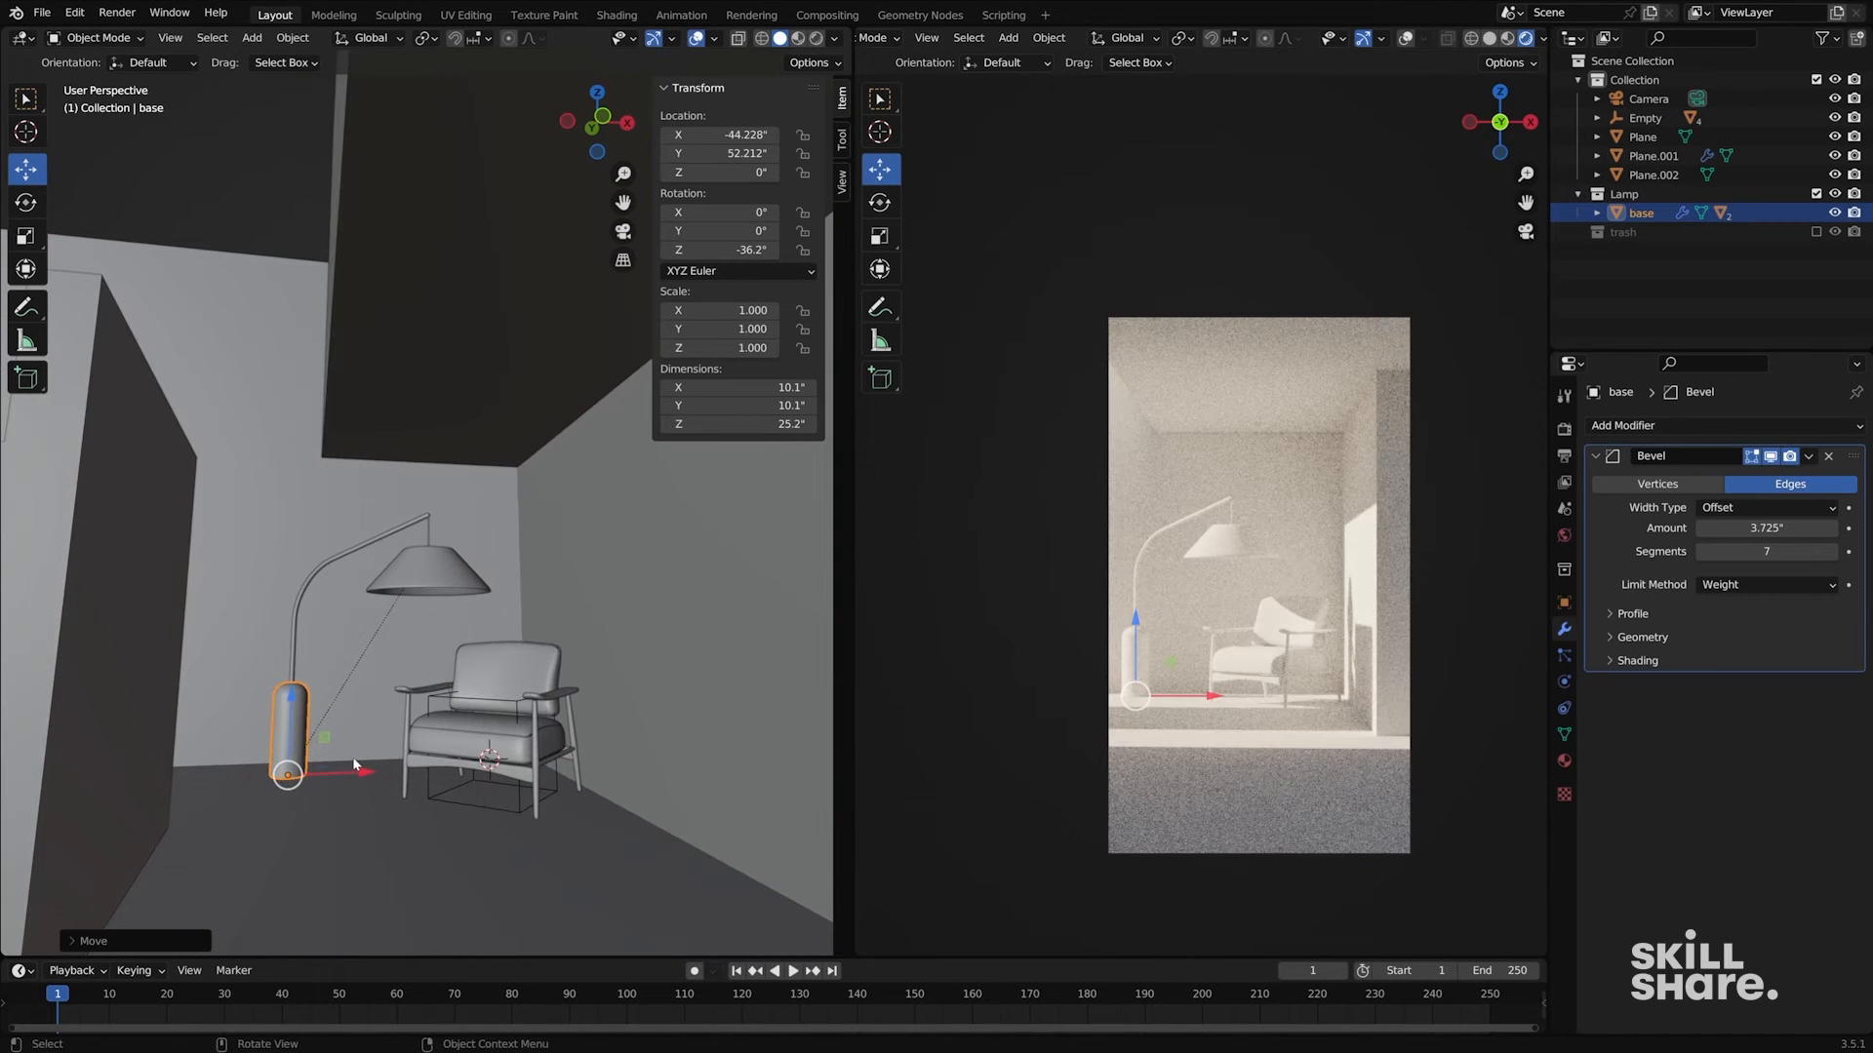
# - Snap the 3D cursor to the centre of the room's back wall face and return to Object Mode
pyautogui.click(427, 640)
pyautogui.moveTo(428, 641); pyautogui.dragTo(429, 669, button='middle')
pyautogui.scroll(-4, 378, 611)
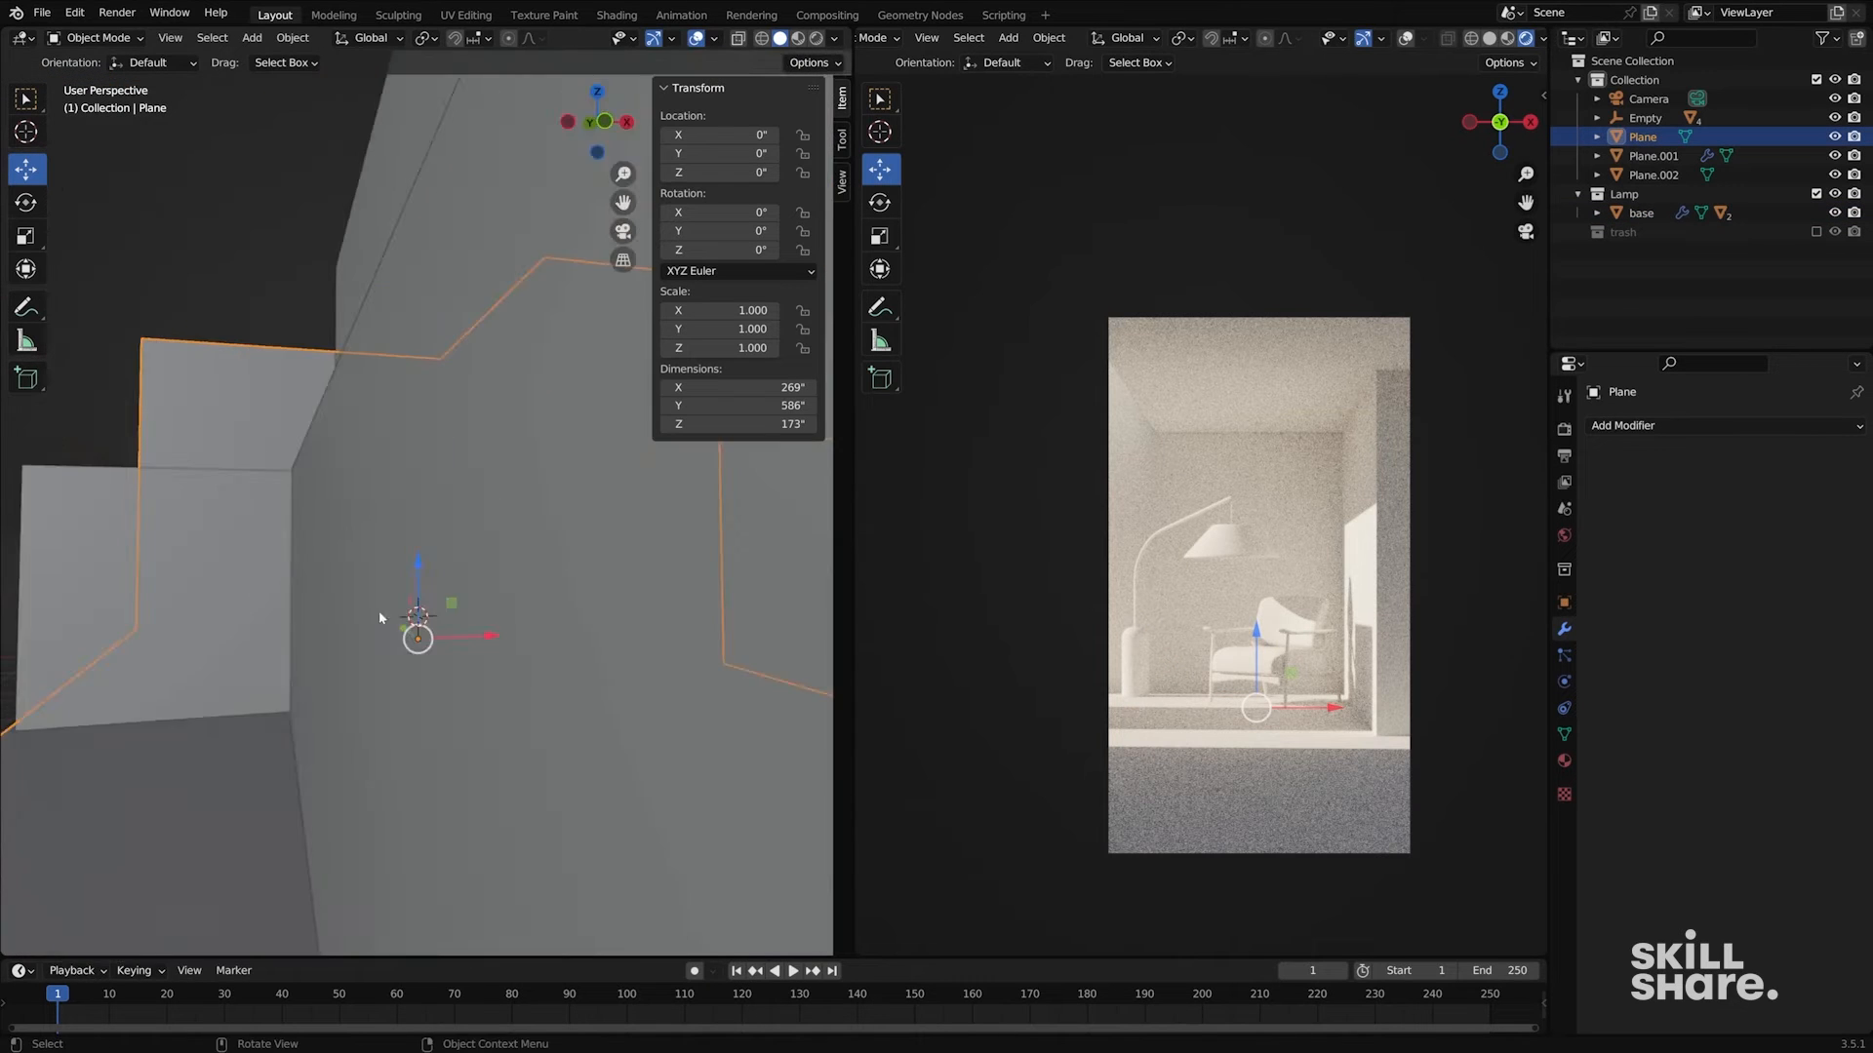
pyautogui.keyDown('shift'); pyautogui.moveTo(378, 611); pyautogui.dragTo(518, 769, button='middle'); pyautogui.keyUp('shift')
pyautogui.press('Tab')
pyautogui.scroll(2, 468, 602)
pyautogui.moveTo(448, 602); pyautogui.dragTo(575, 648, button='middle')
pyautogui.moveTo(390, 675); pyautogui.dragTo(354, 591, button='middle')
pyautogui.press('3')
pyautogui.click(373, 554)
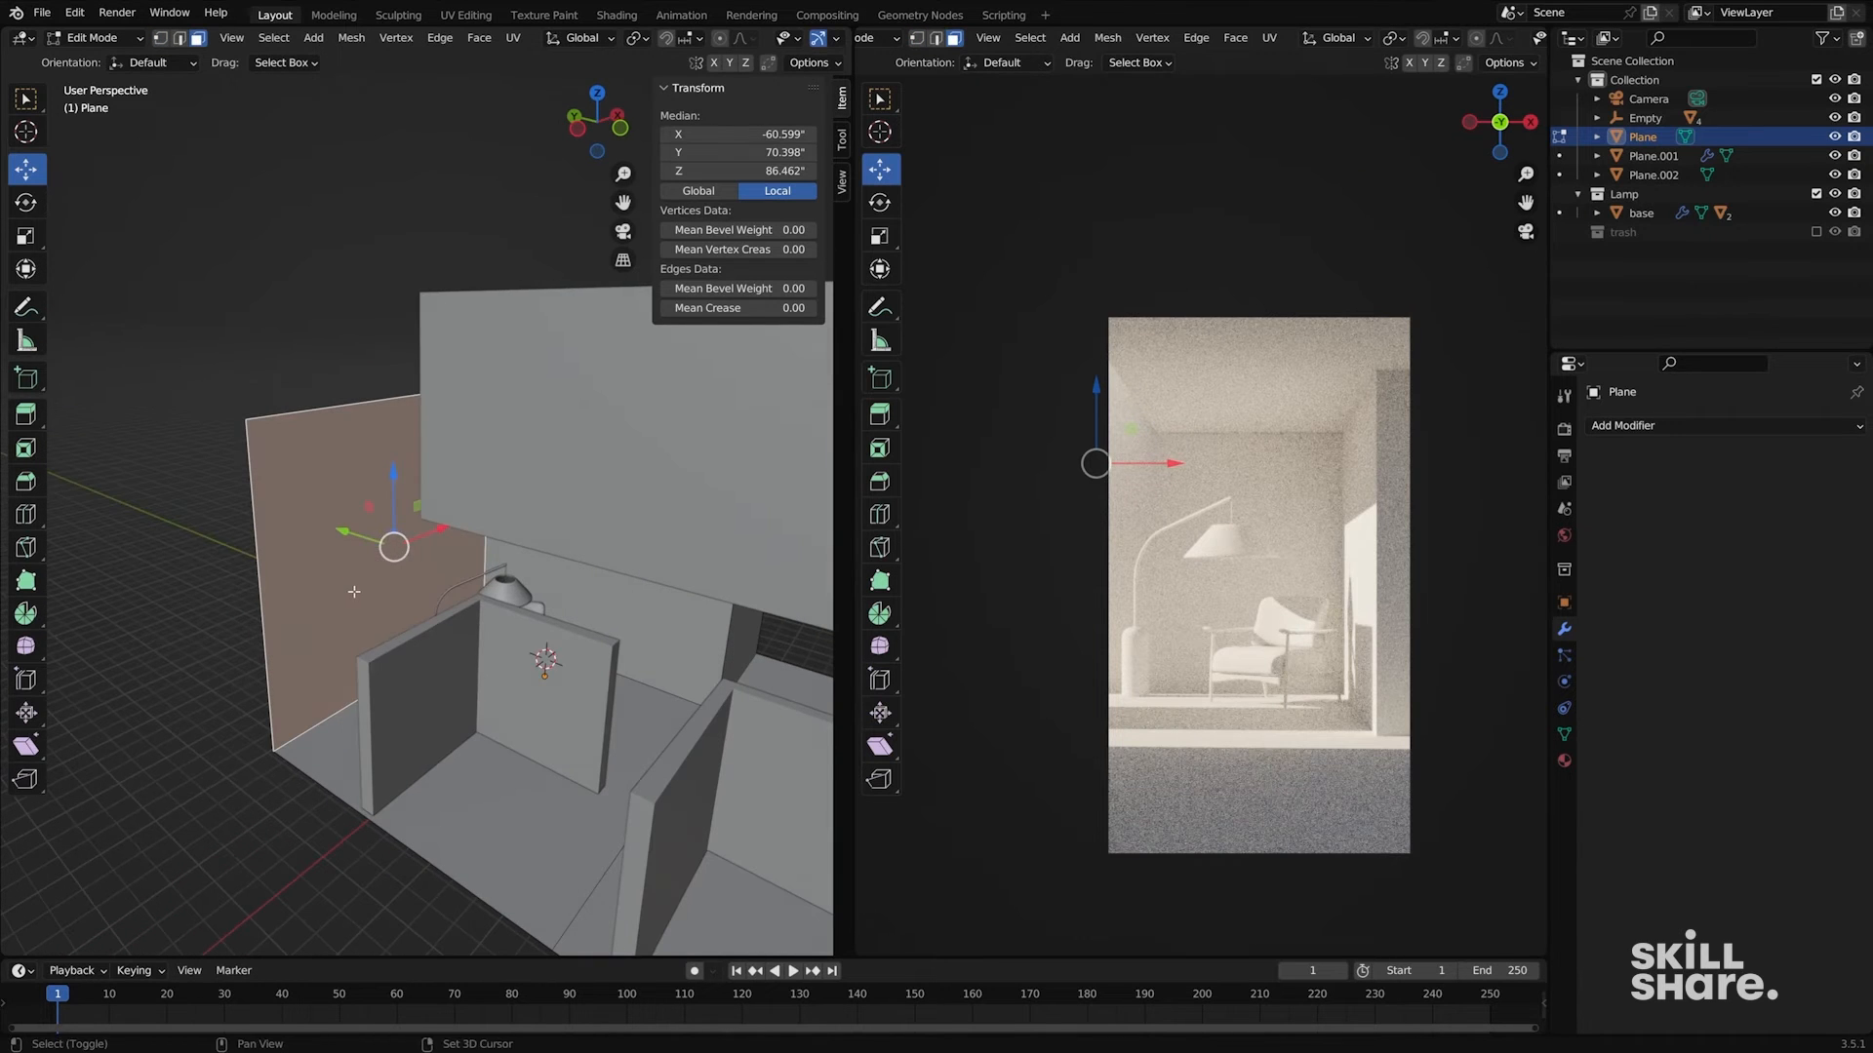
pyautogui.hotkey('shift', 's')
pyautogui.click(354, 706)
pyautogui.press('Tab')
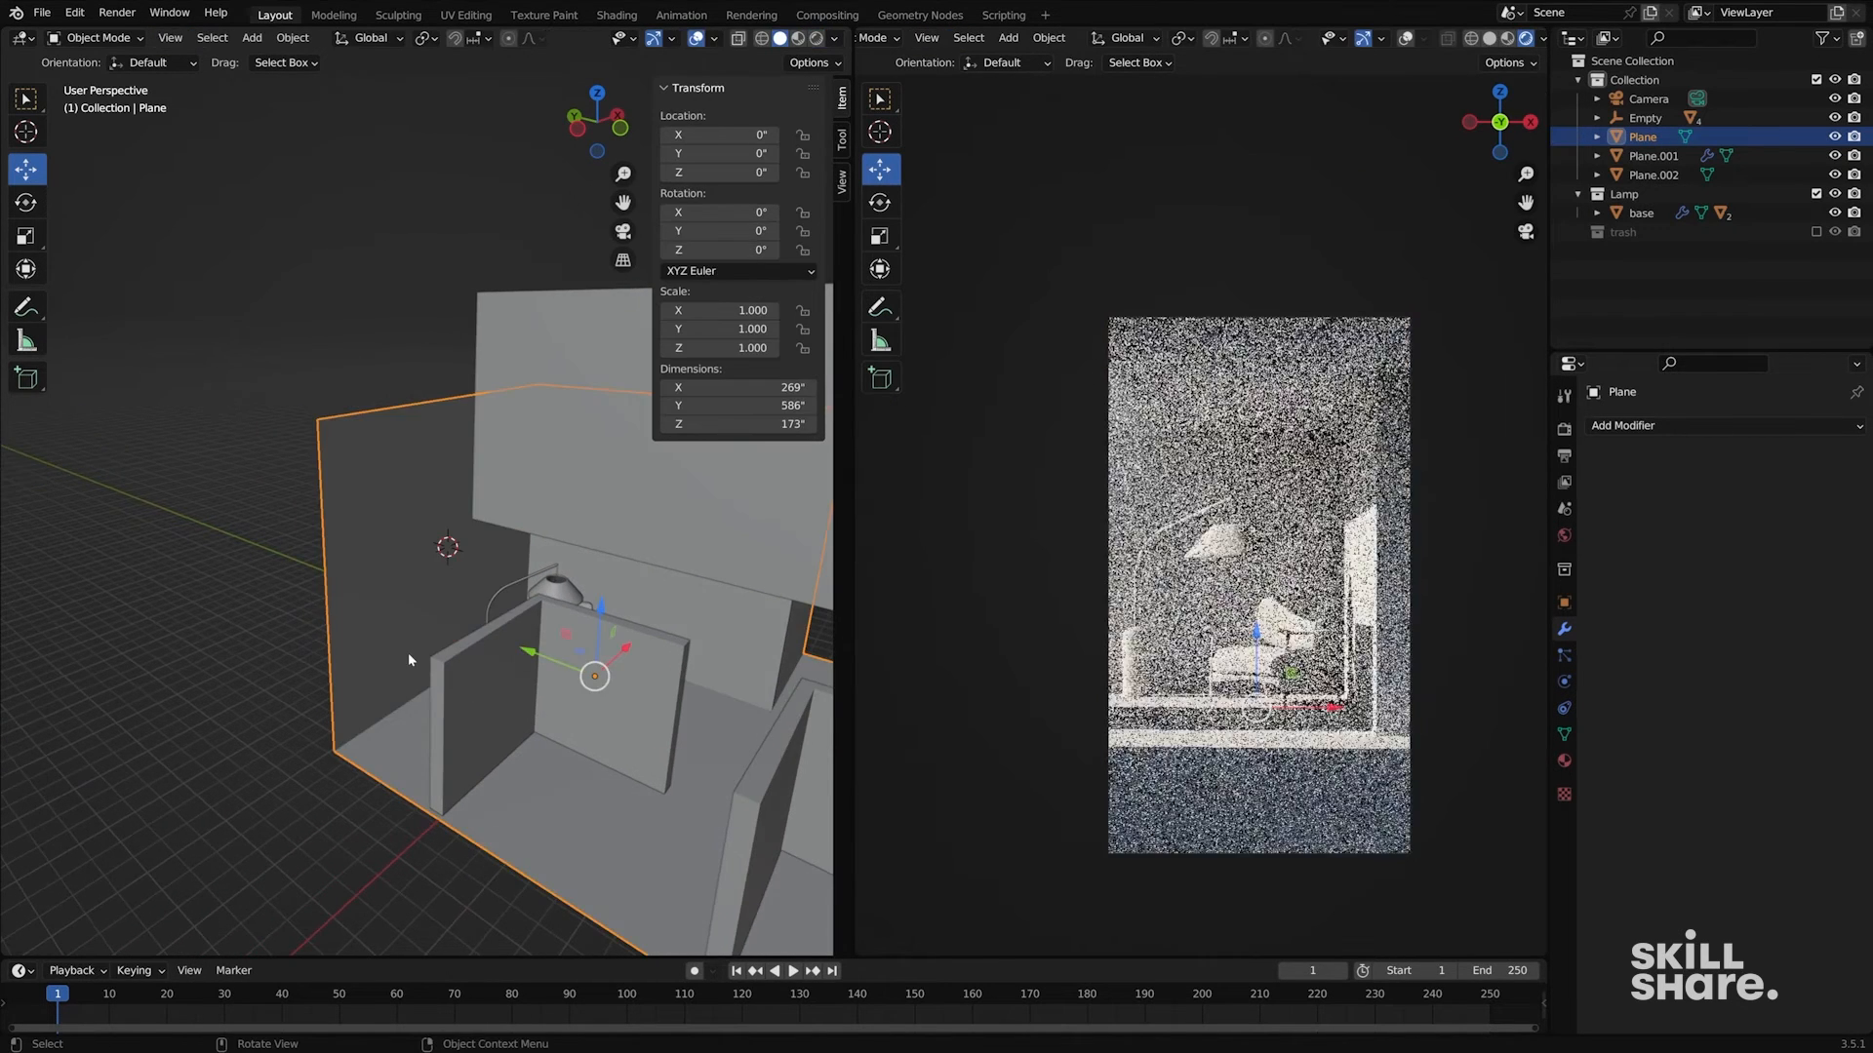
pyautogui.moveTo(407, 653); pyautogui.dragTo(392, 567, button='middle')
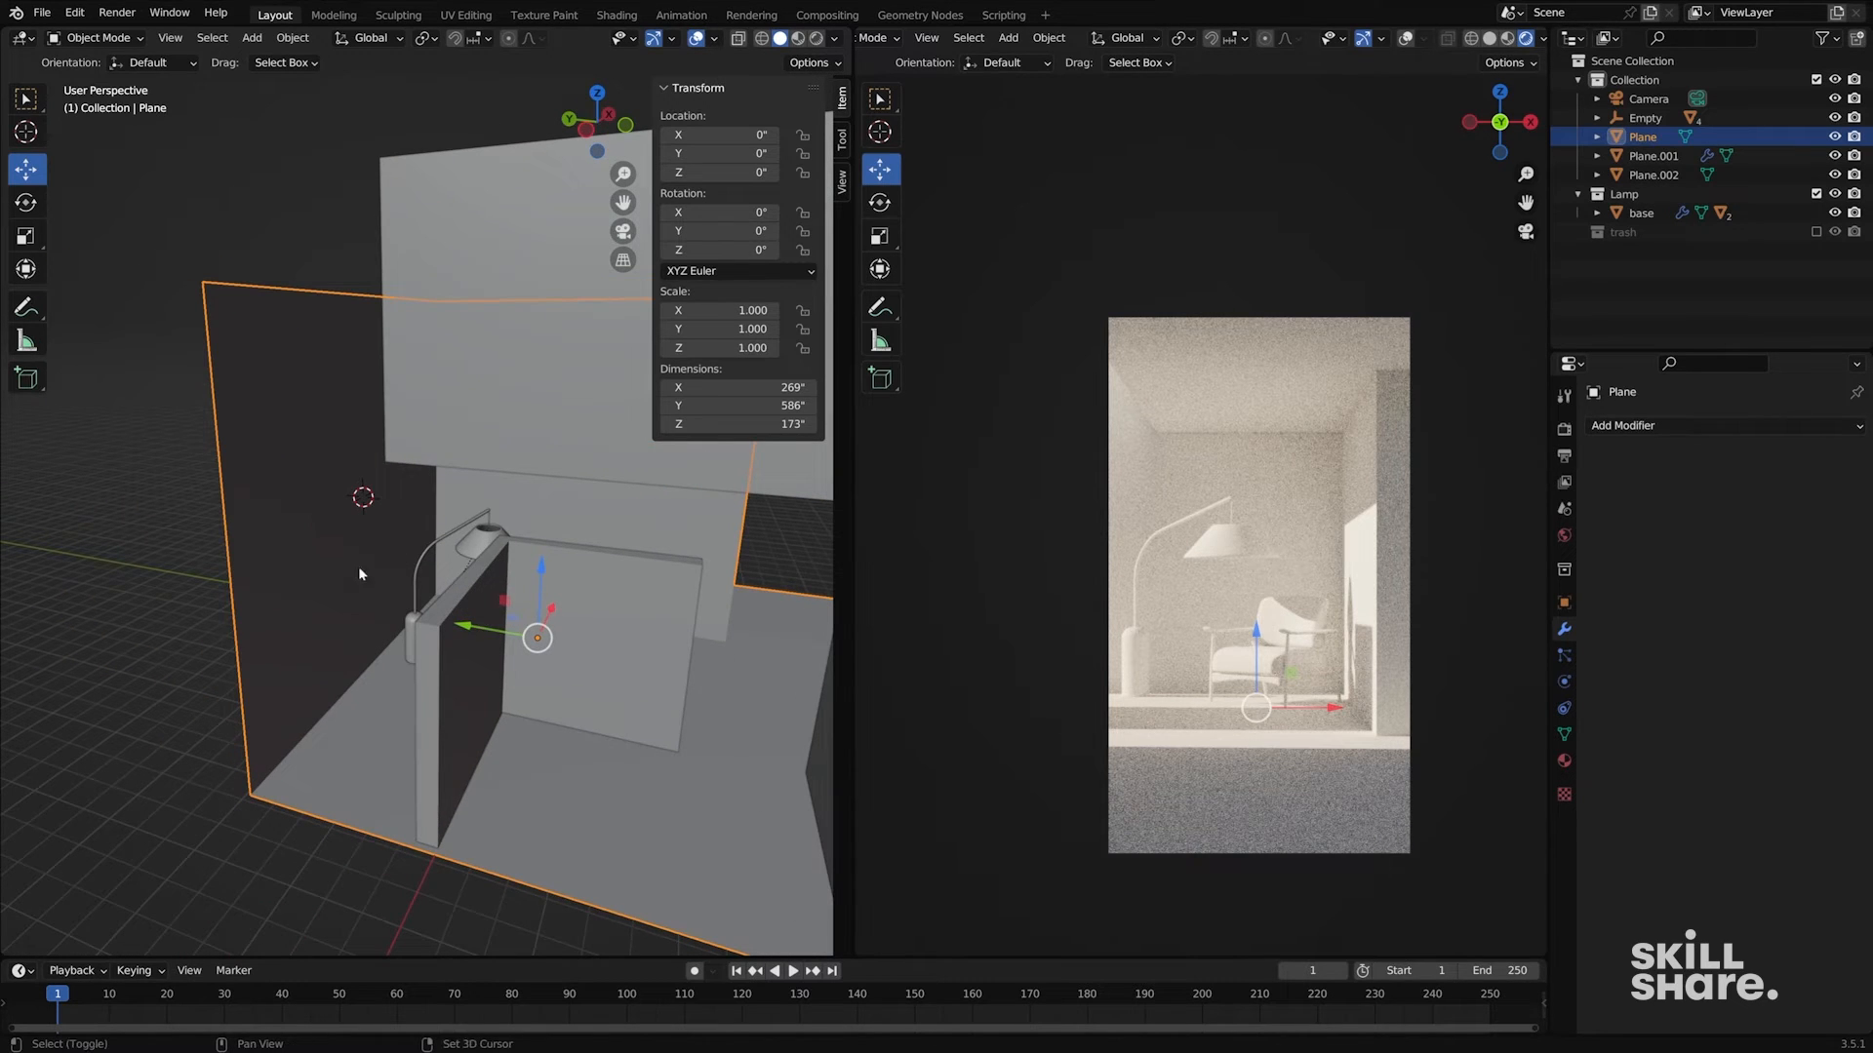
# - Enable the Import-Export: Import Images as Planes add-on in the preferences
pyautogui.hotkey('shift', 'a')
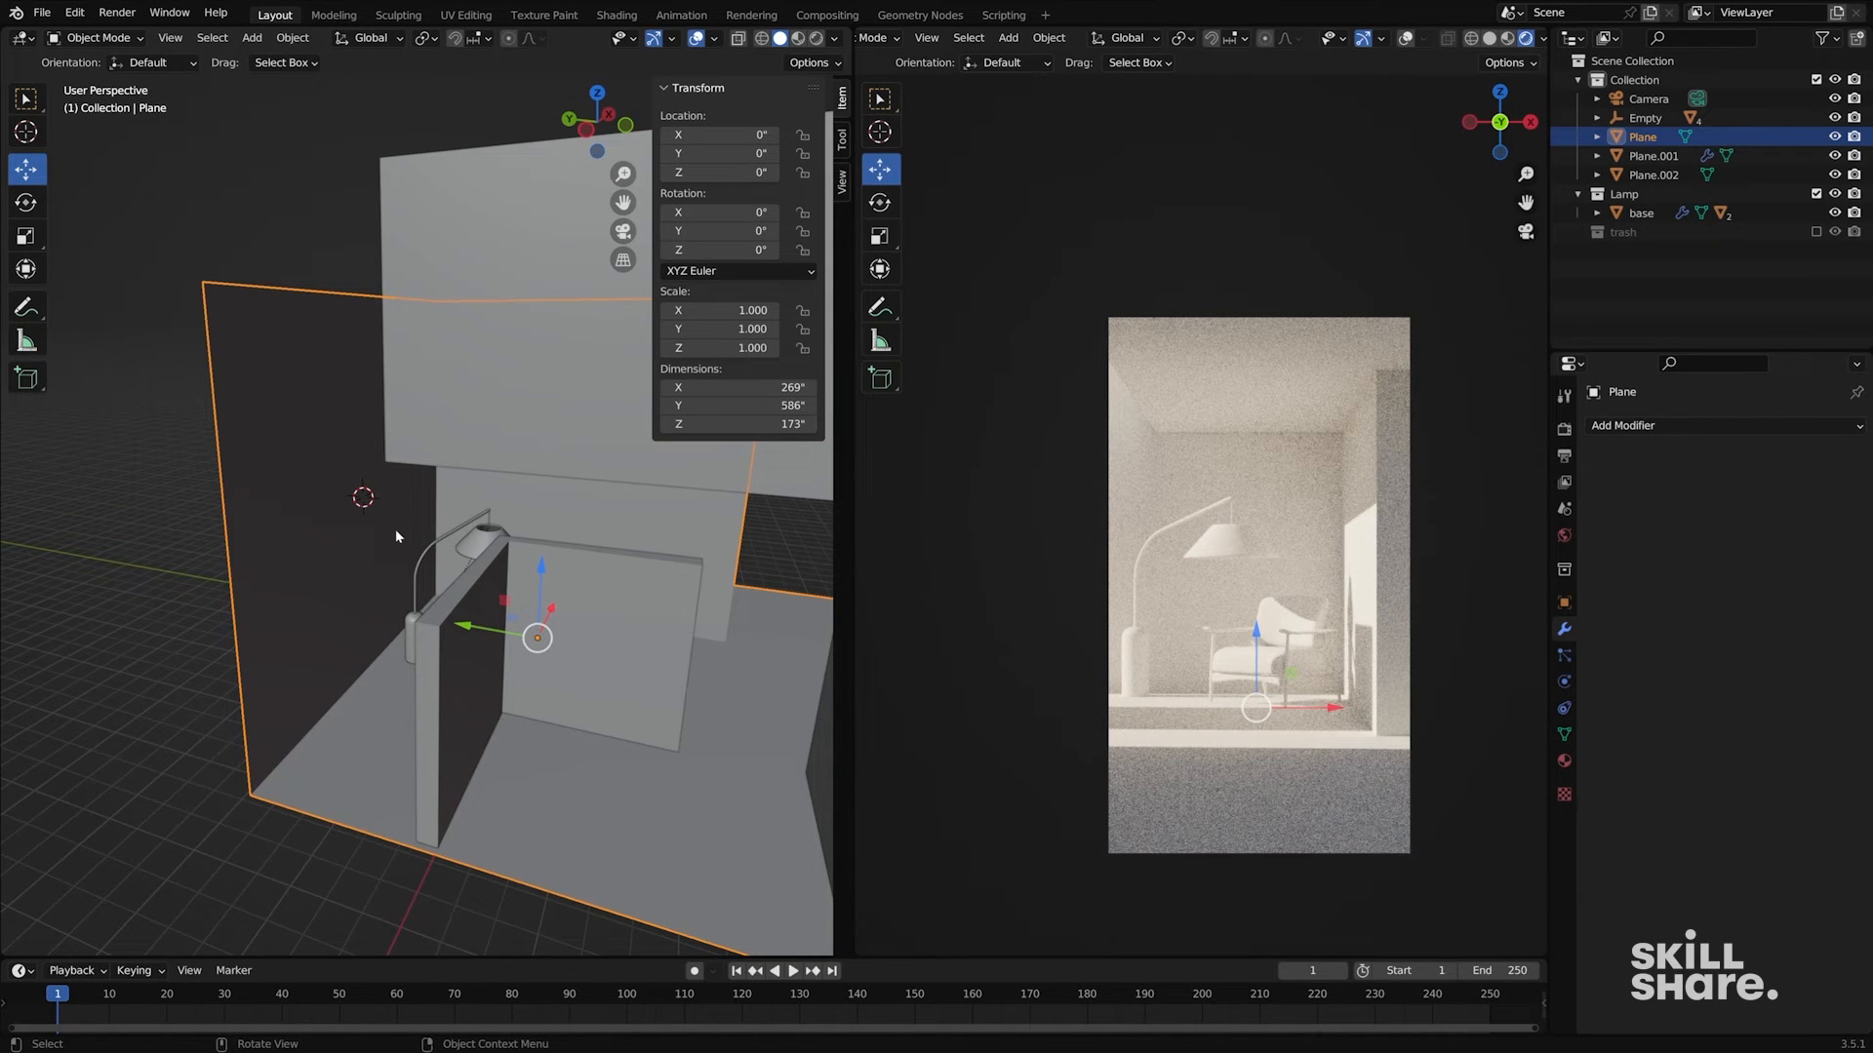
pyautogui.click(75, 13)
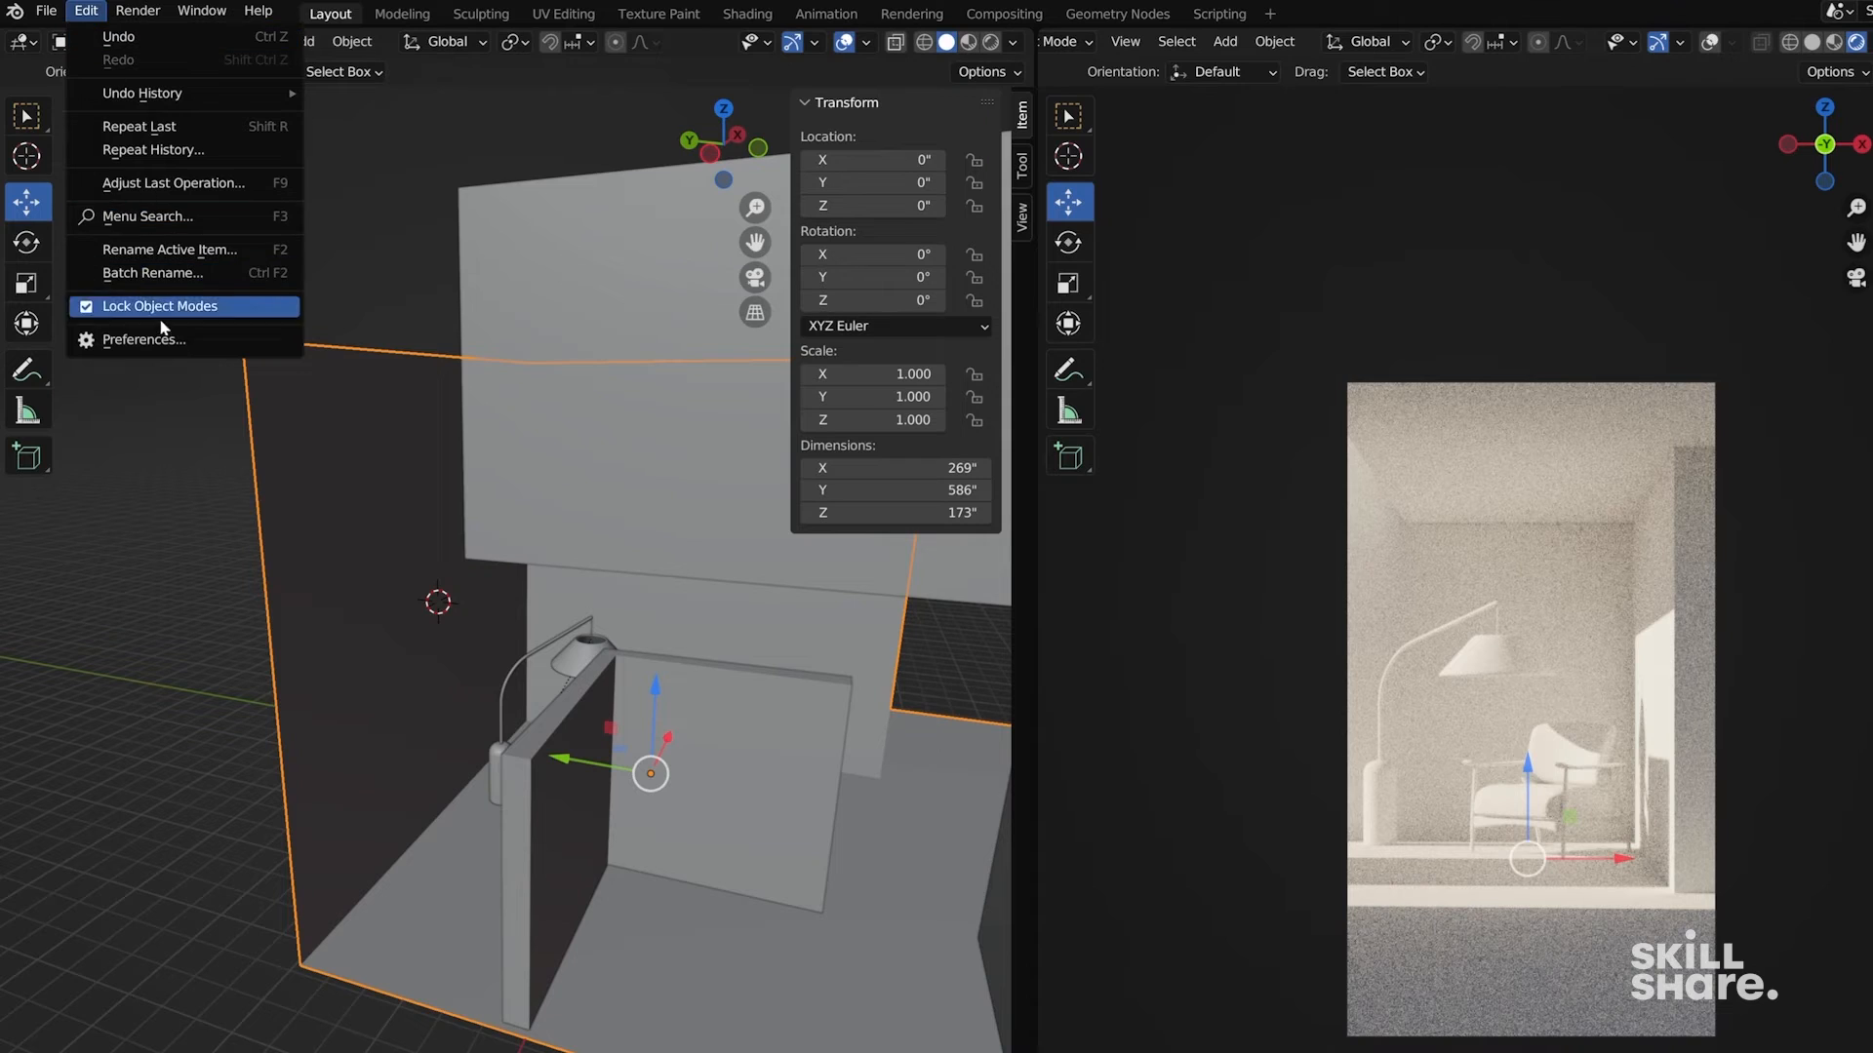
pyautogui.click(146, 338)
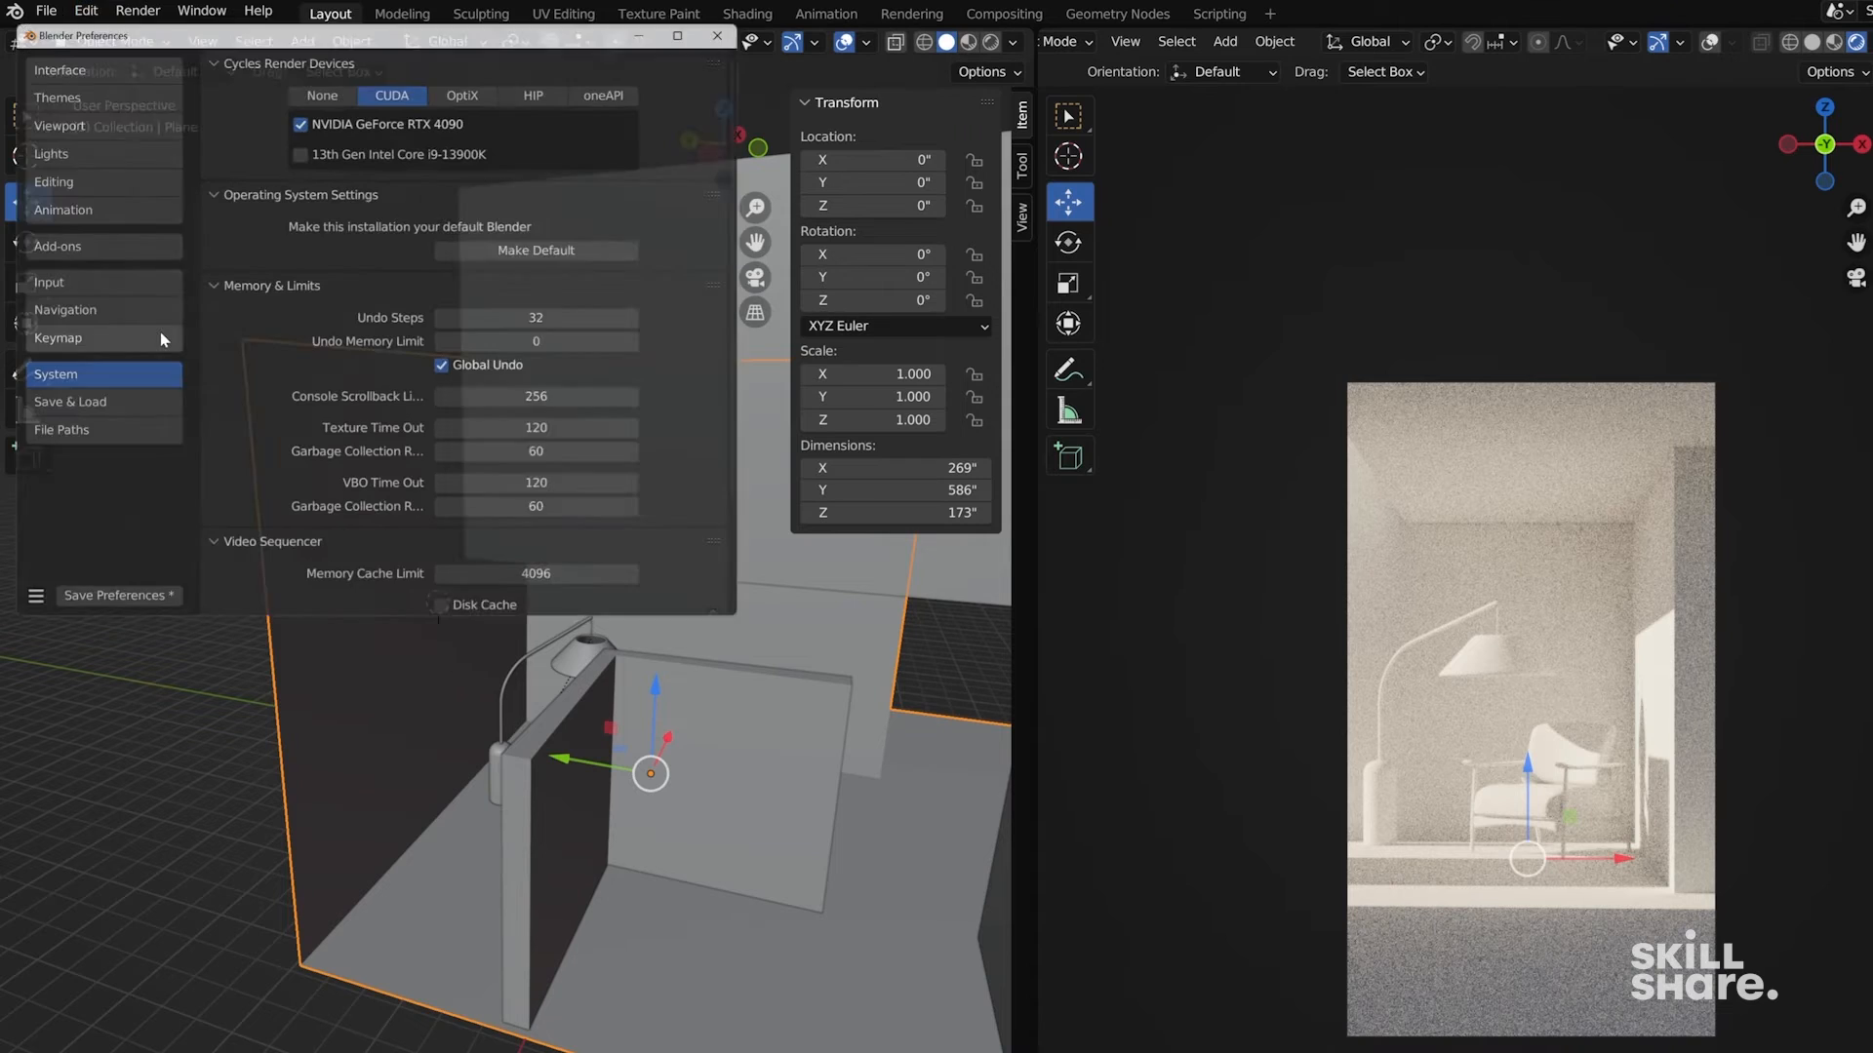
pyautogui.click(87, 244)
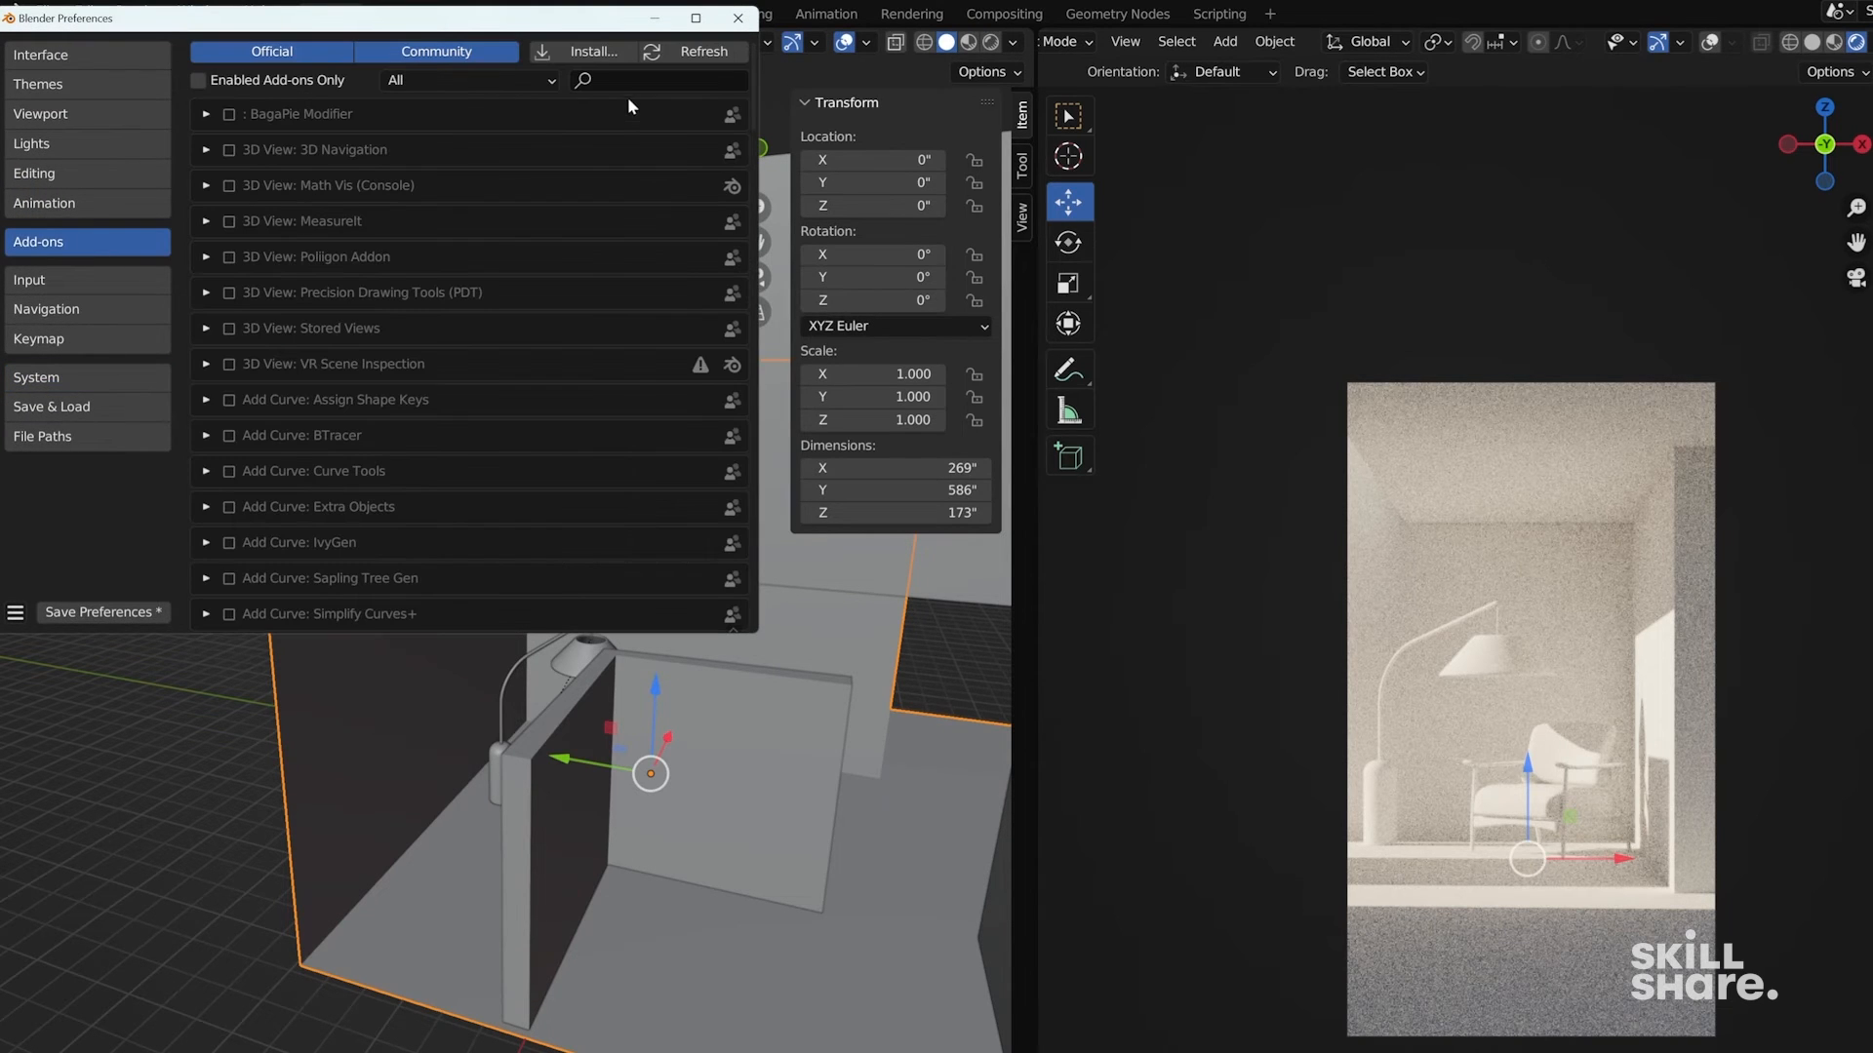
pyautogui.write('image')
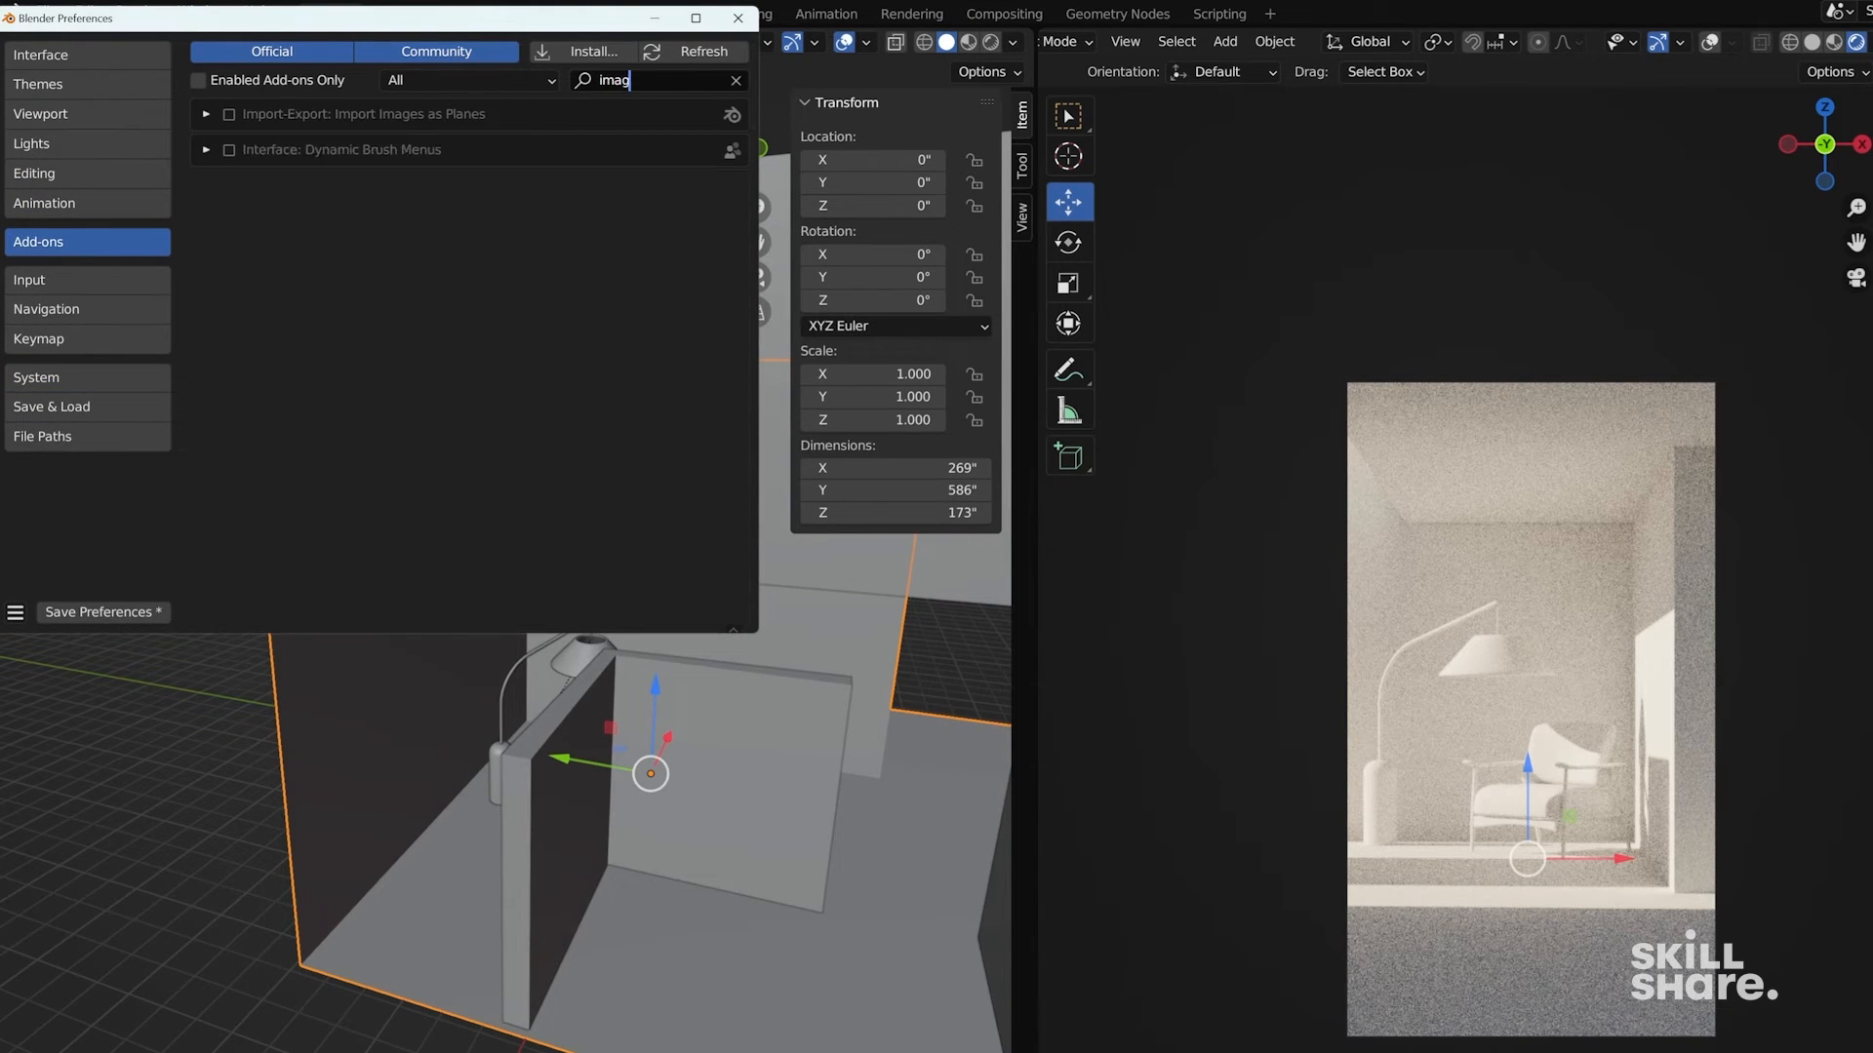
pyautogui.click(230, 114)
pyautogui.click(738, 18)
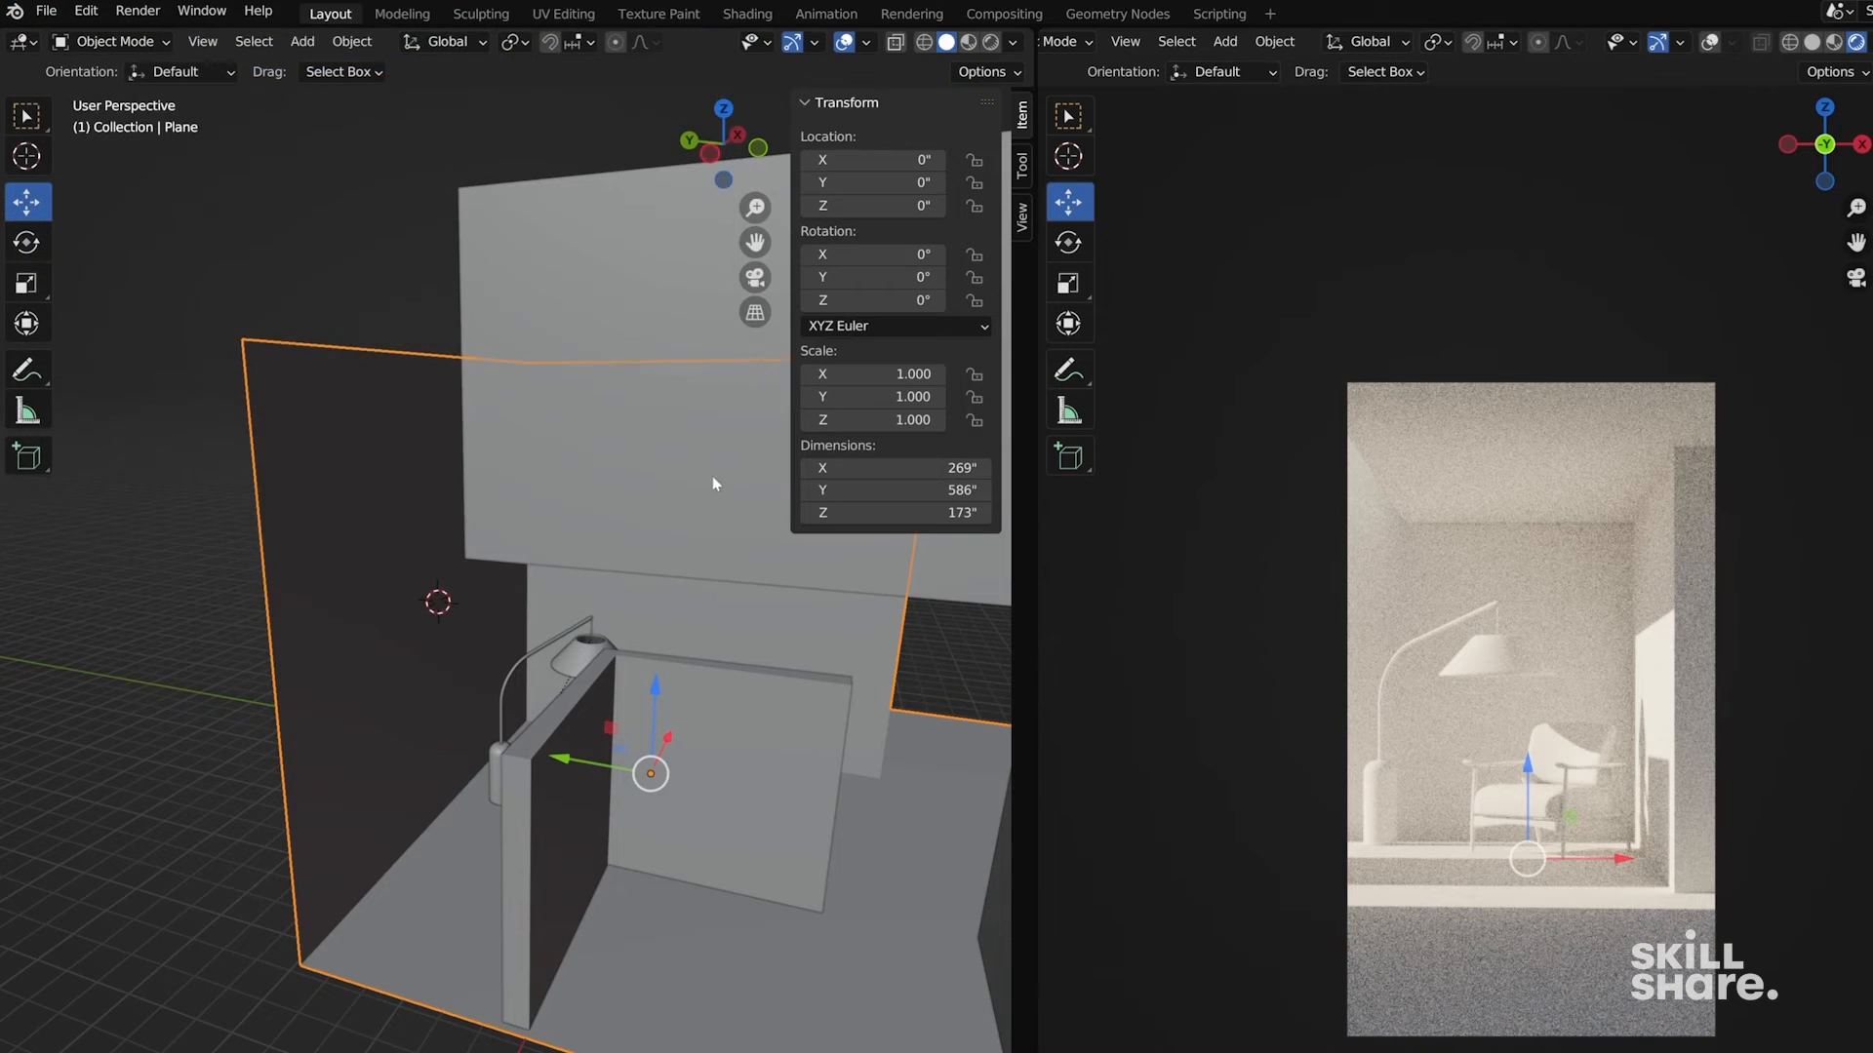
# - Import Art3.jpg as an image plane at the 3D cursor on the back wall
pyautogui.moveTo(713, 476); pyautogui.dragTo(585, 531, button='middle')
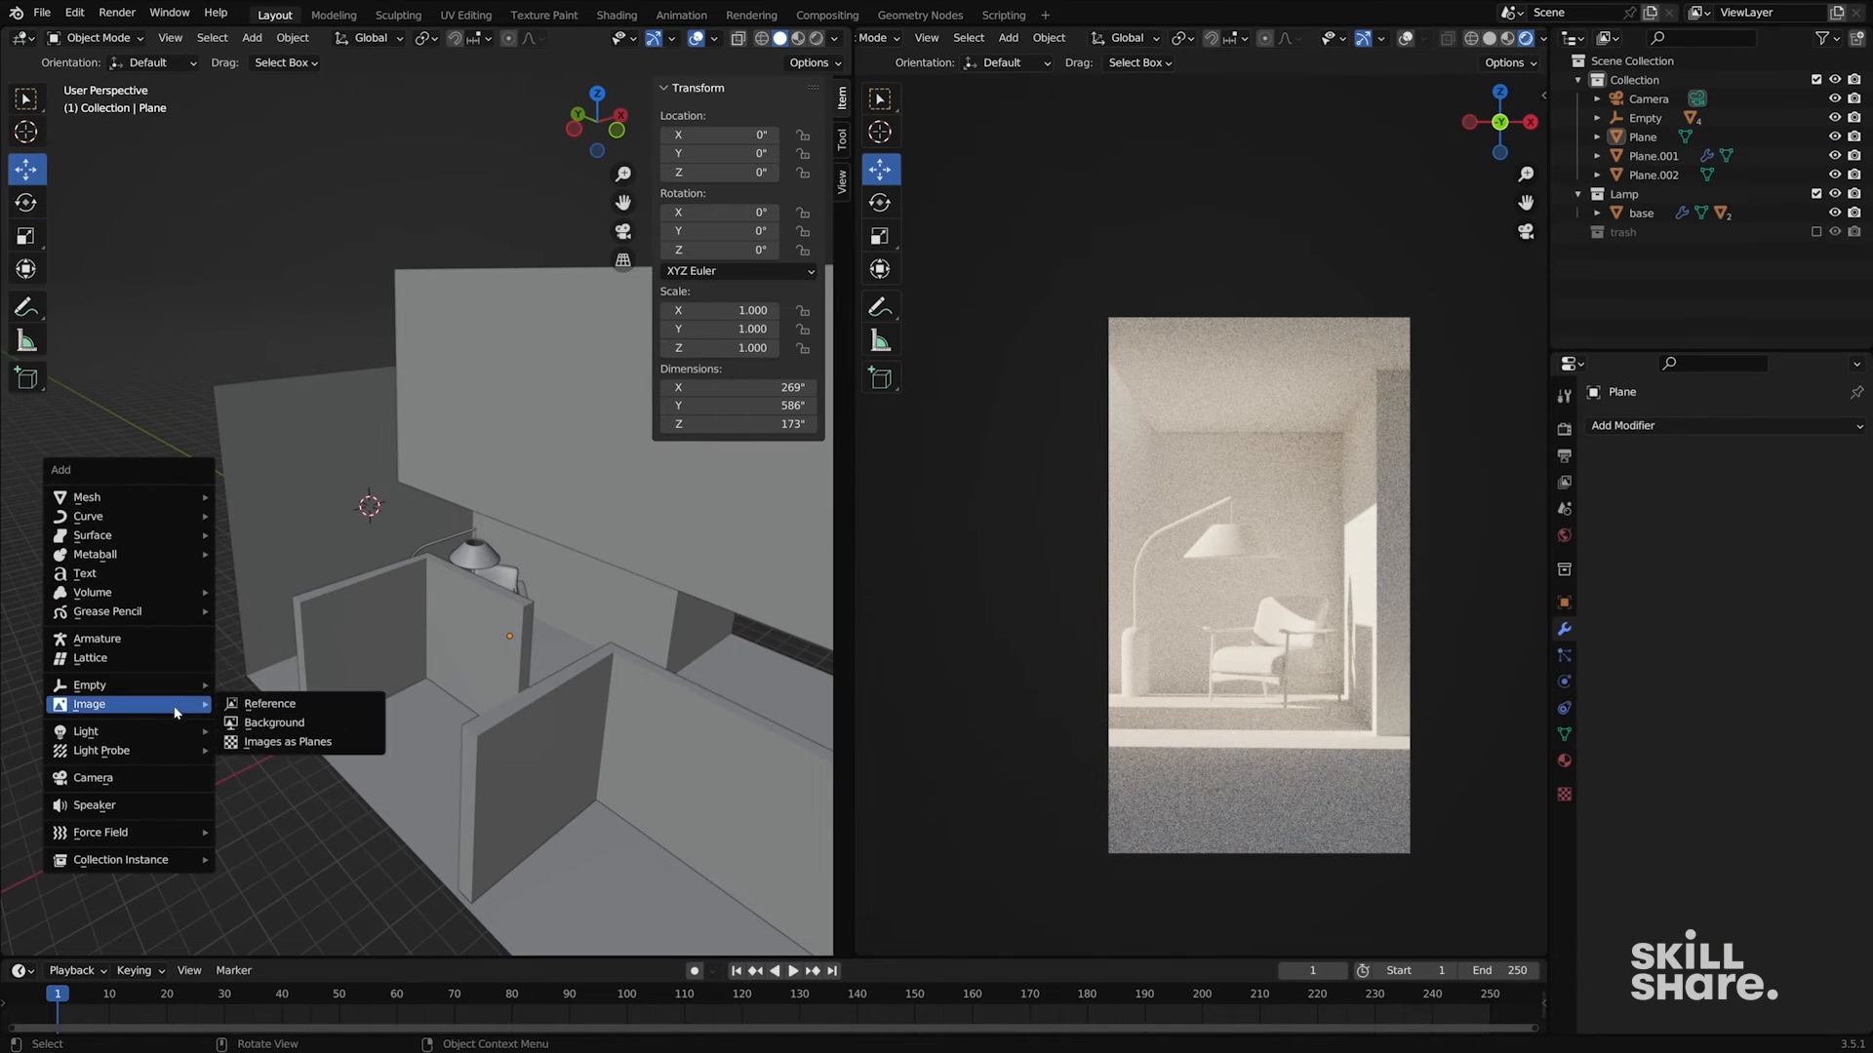
pyautogui.click(283, 743)
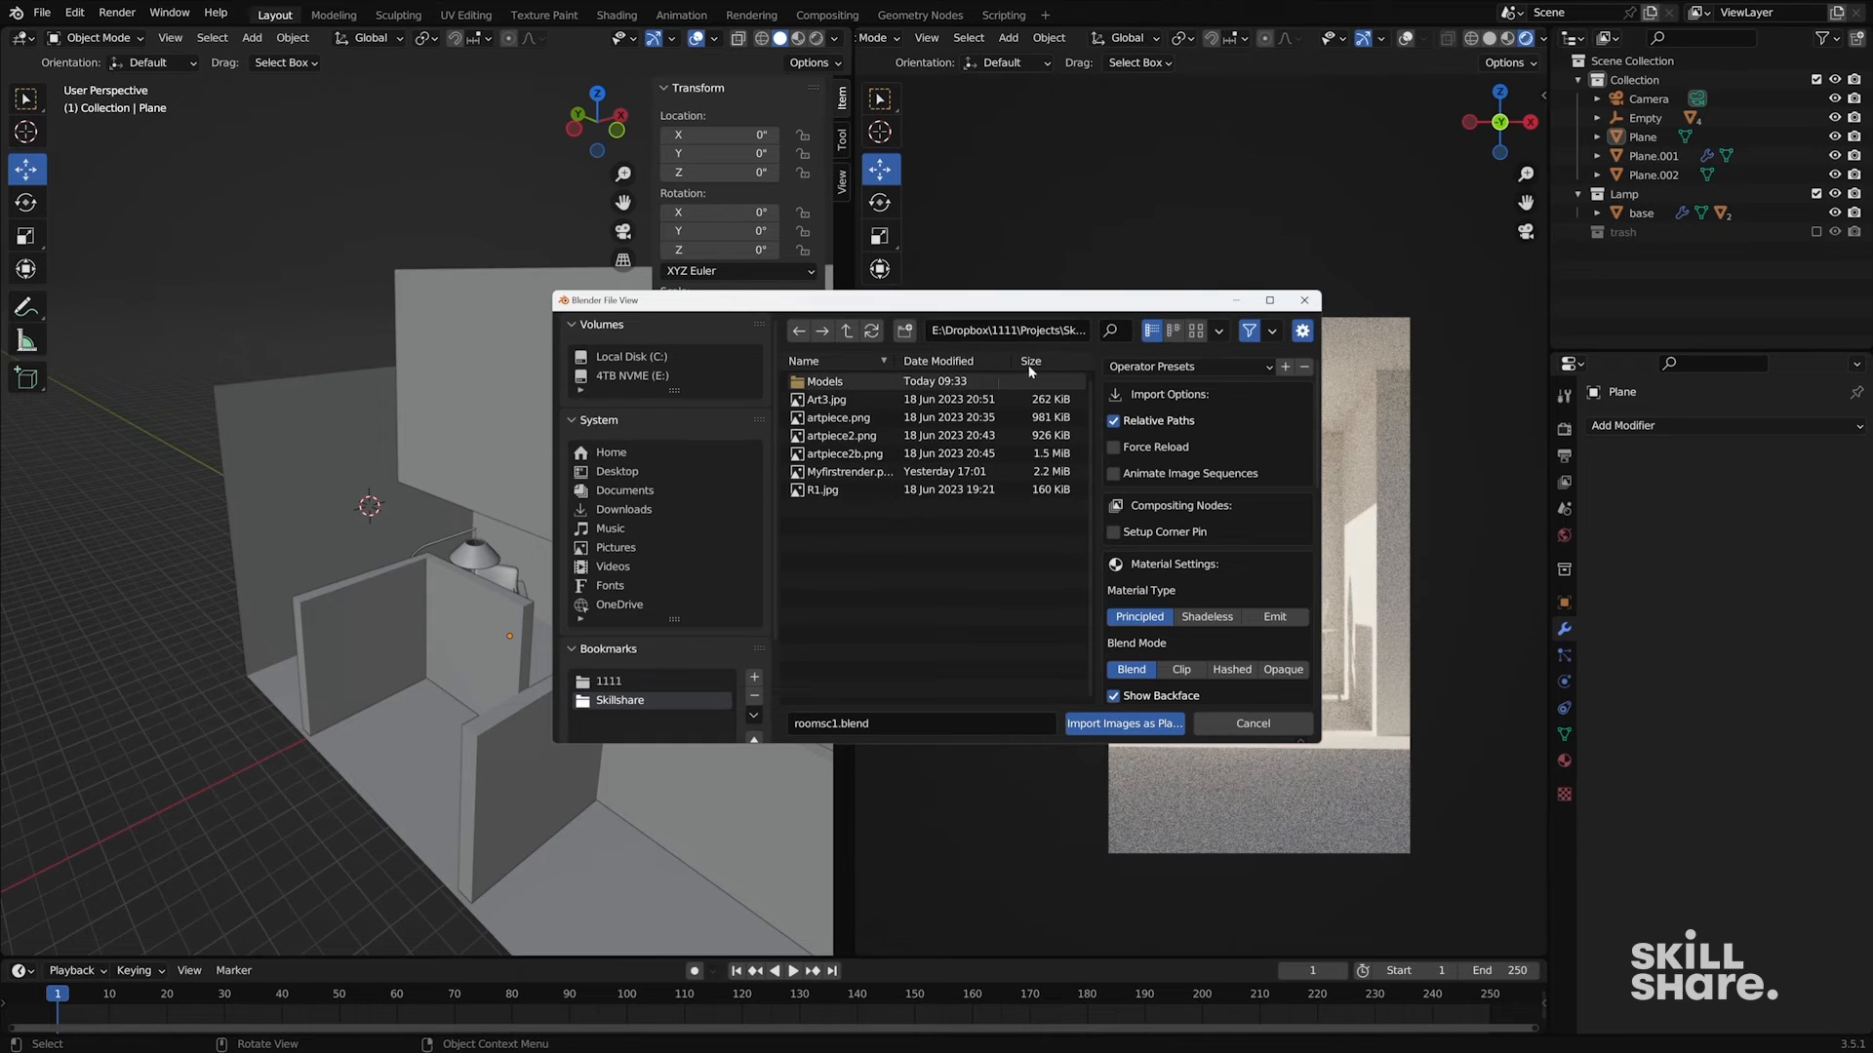
pyautogui.click(1196, 330)
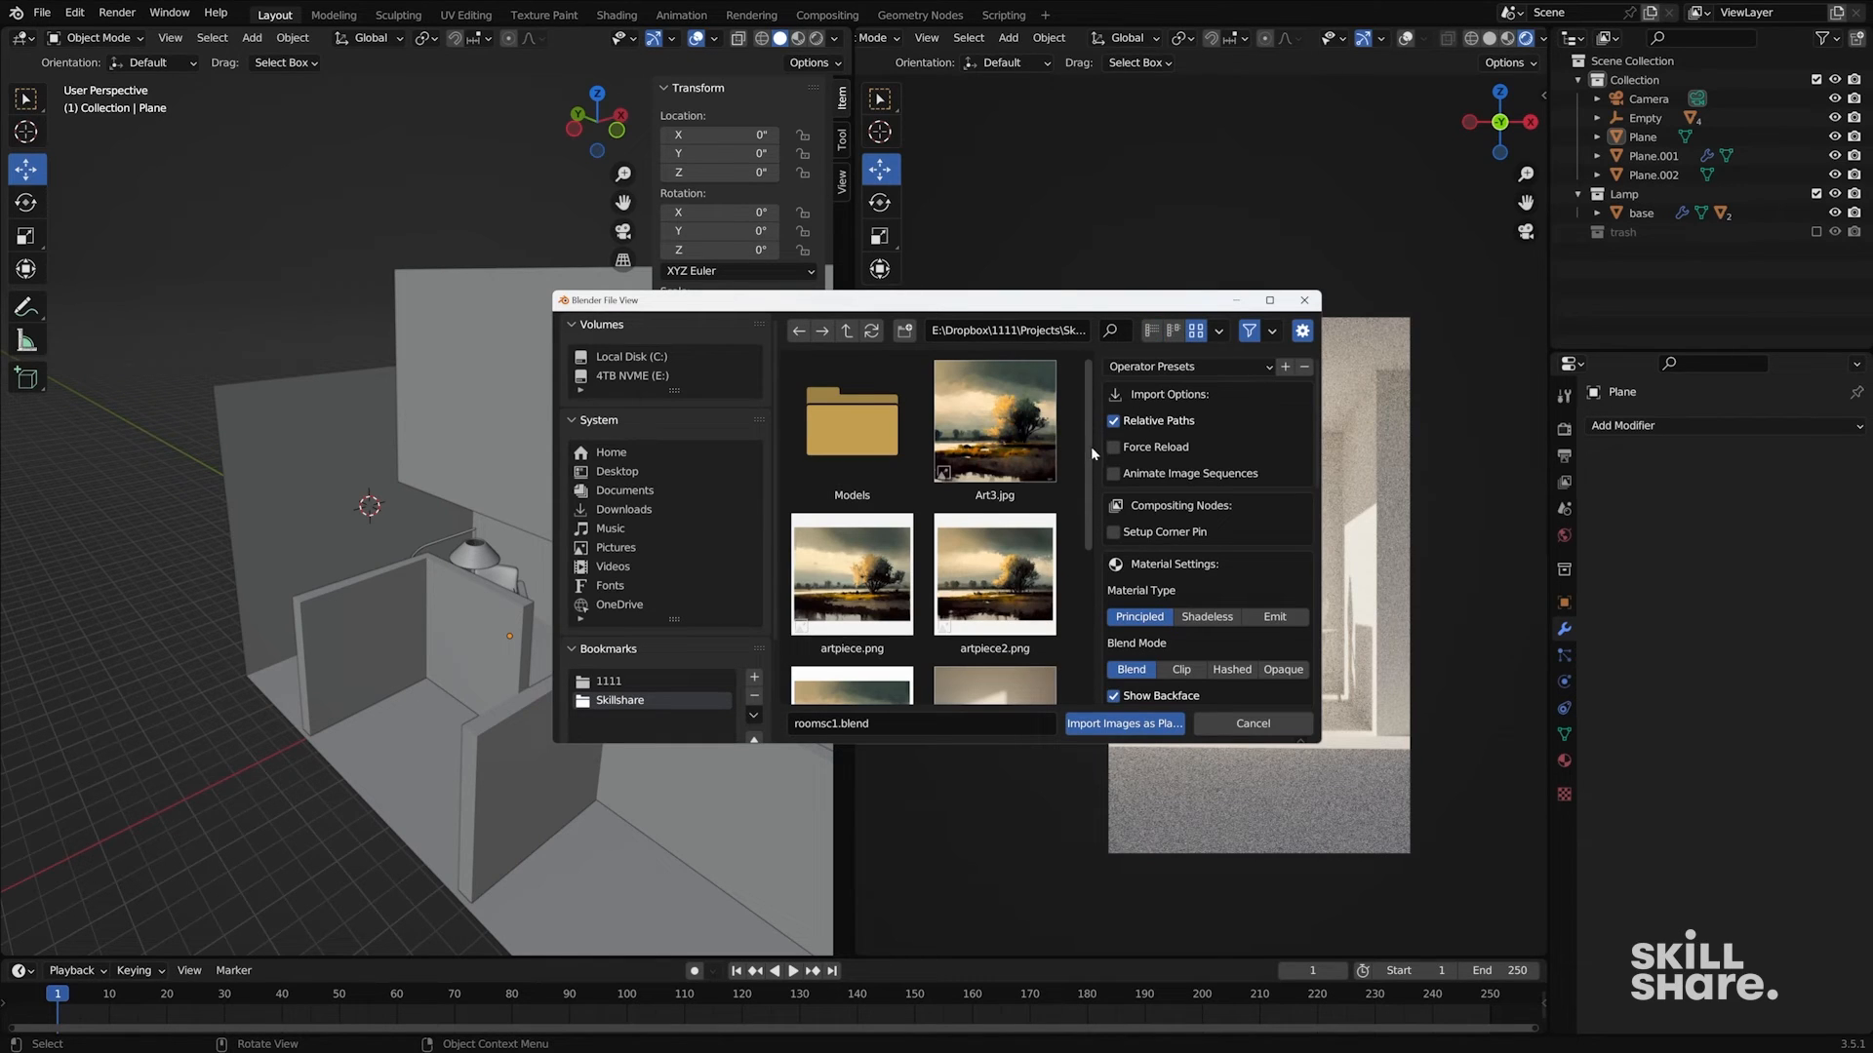
pyautogui.click(1154, 726)
# - Pull the picture slightly off the back wall to about Y 69.26" and place it behind the lamp at about X -5.61", Z 56.52"
pyautogui.moveTo(383, 521); pyautogui.dragTo(387, 523, button='middle')
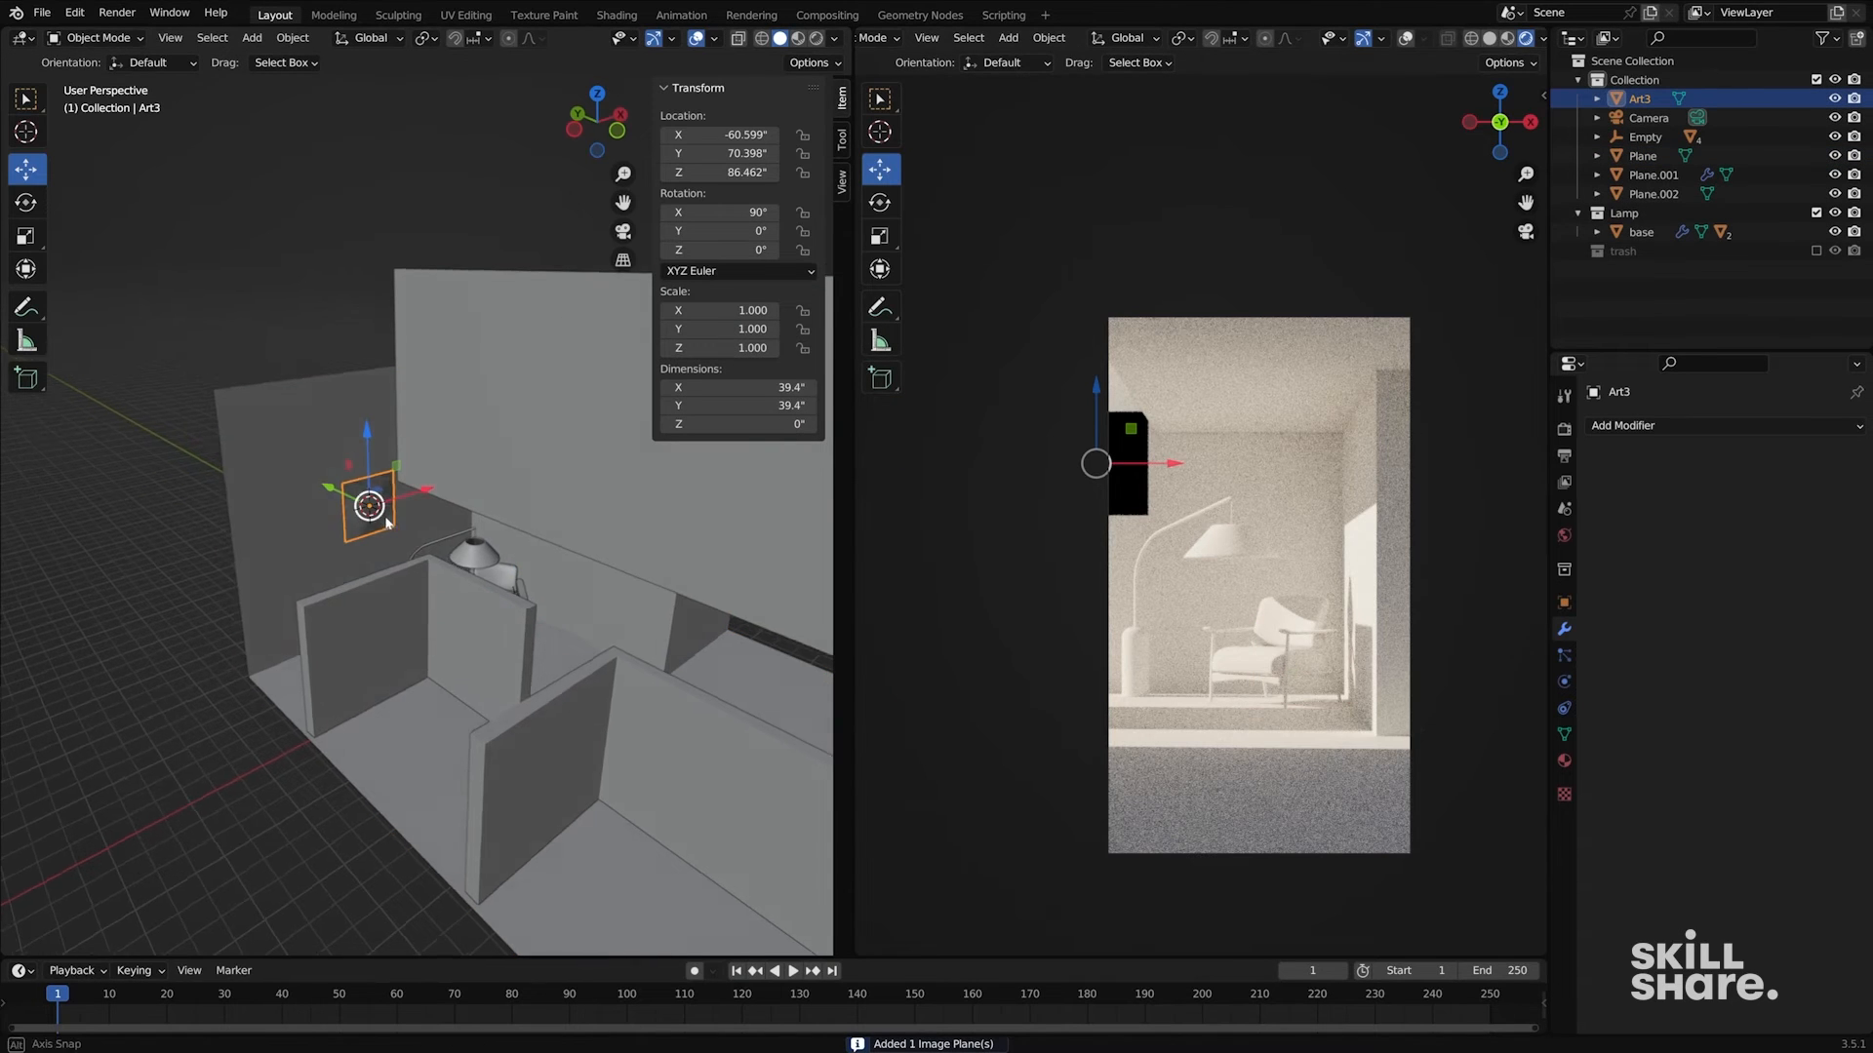
pyautogui.scroll(4, 346, 496)
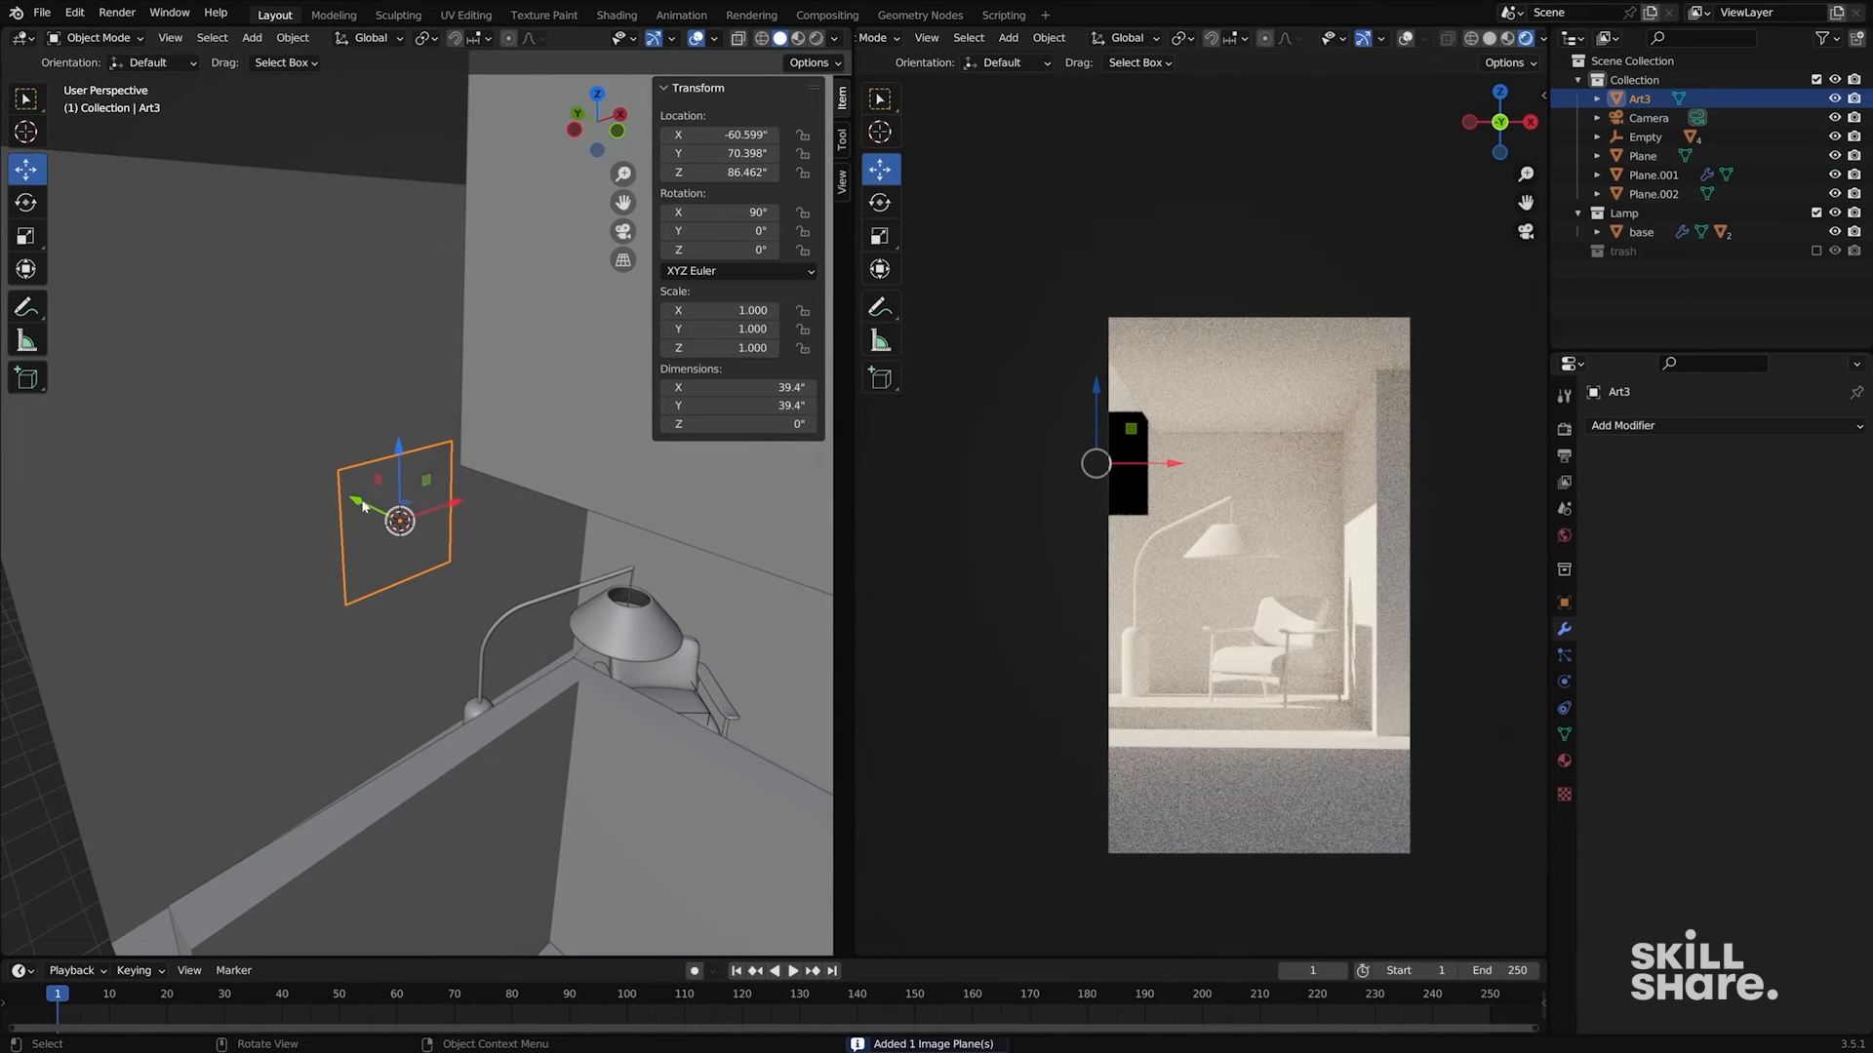
pyautogui.moveTo(362, 503); pyautogui.dragTo(367, 507)
pyautogui.moveTo(434, 539); pyautogui.dragTo(390, 506, button='middle')
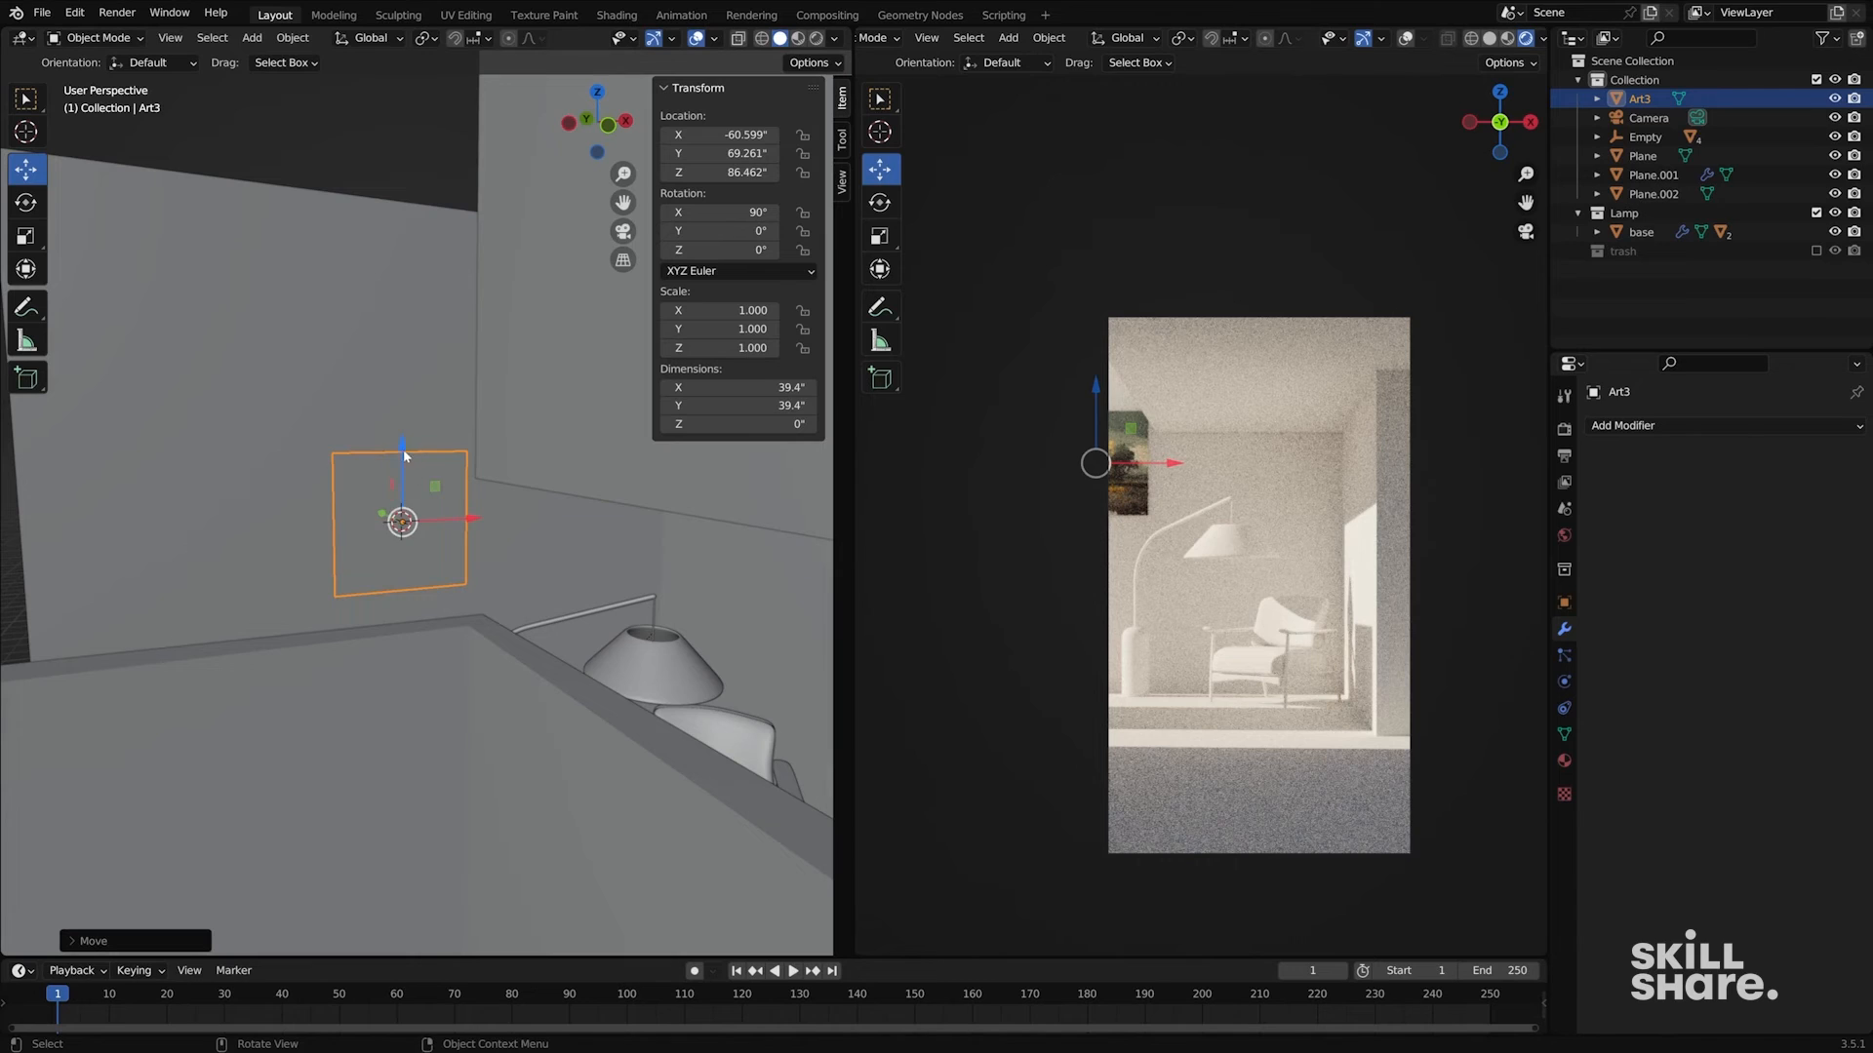
pyautogui.moveTo(405, 454); pyautogui.dragTo(635, 585)
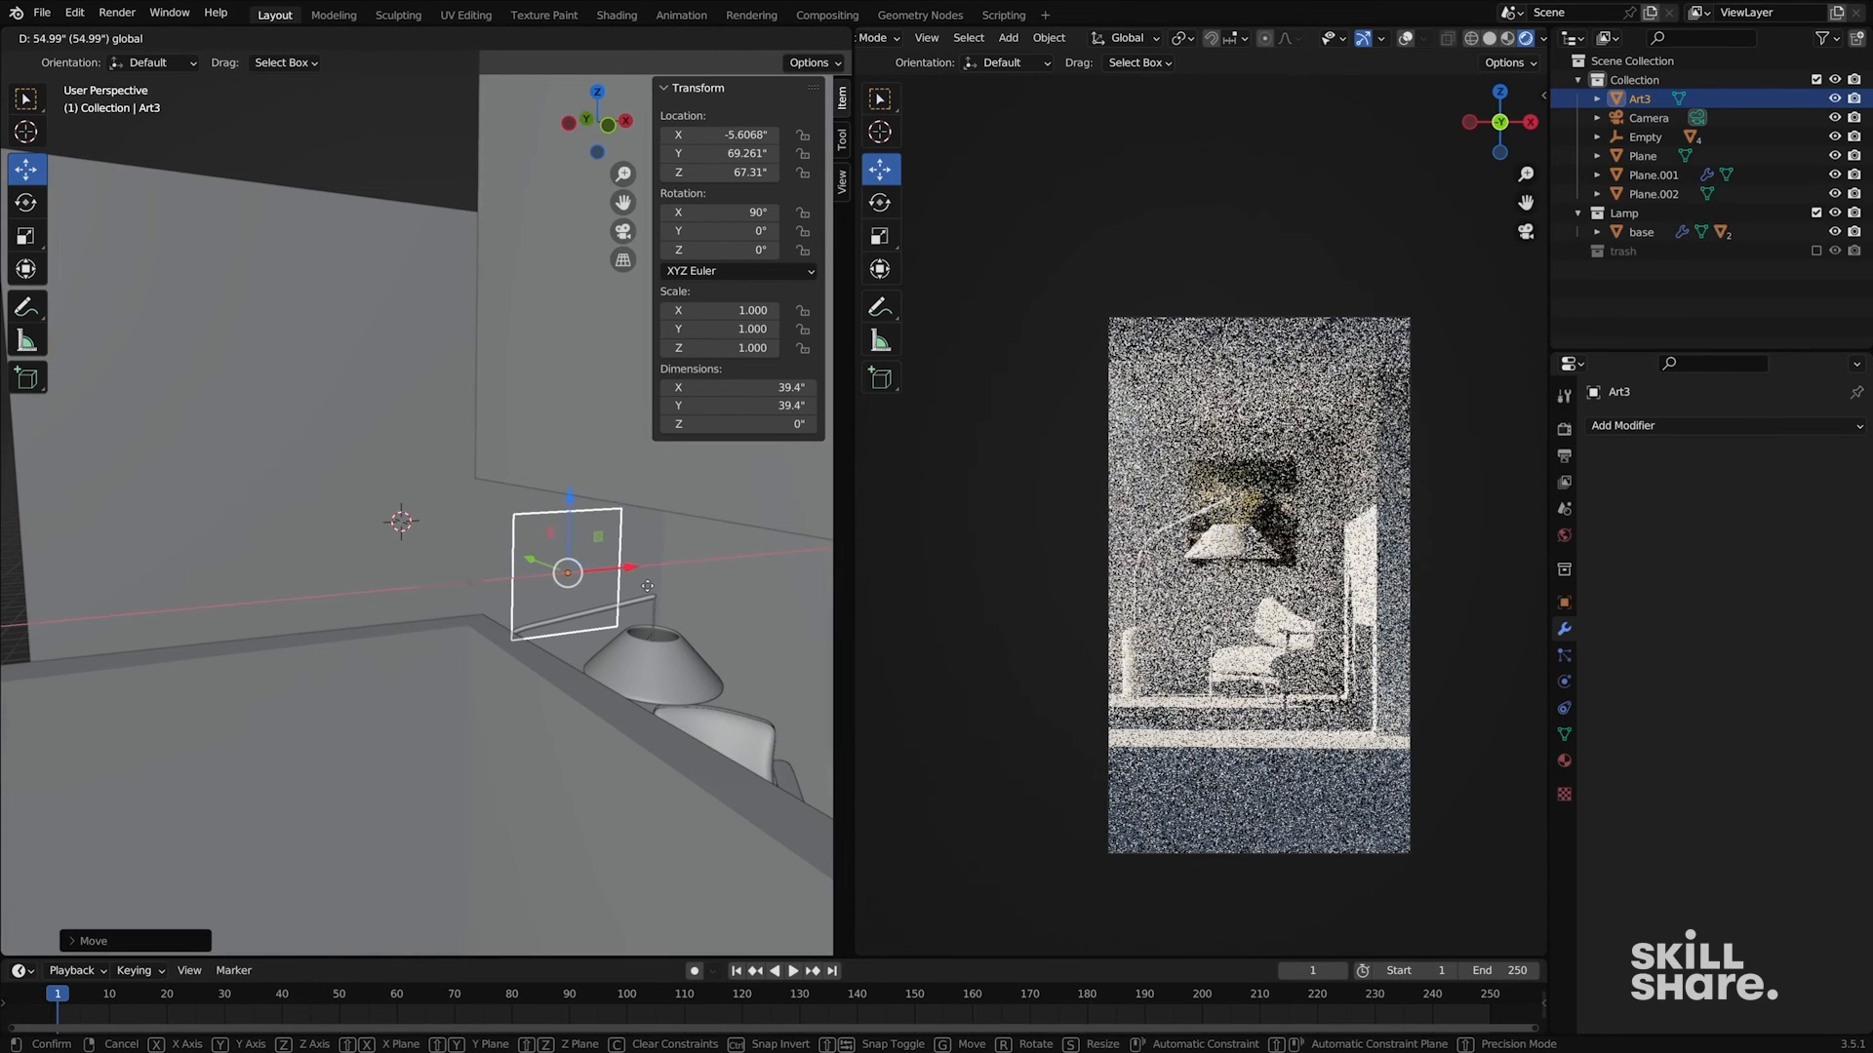
pyautogui.moveTo(635, 585); pyautogui.dragTo(444, 444, button='middle')
pyautogui.moveTo(429, 439); pyautogui.dragTo(429, 473)
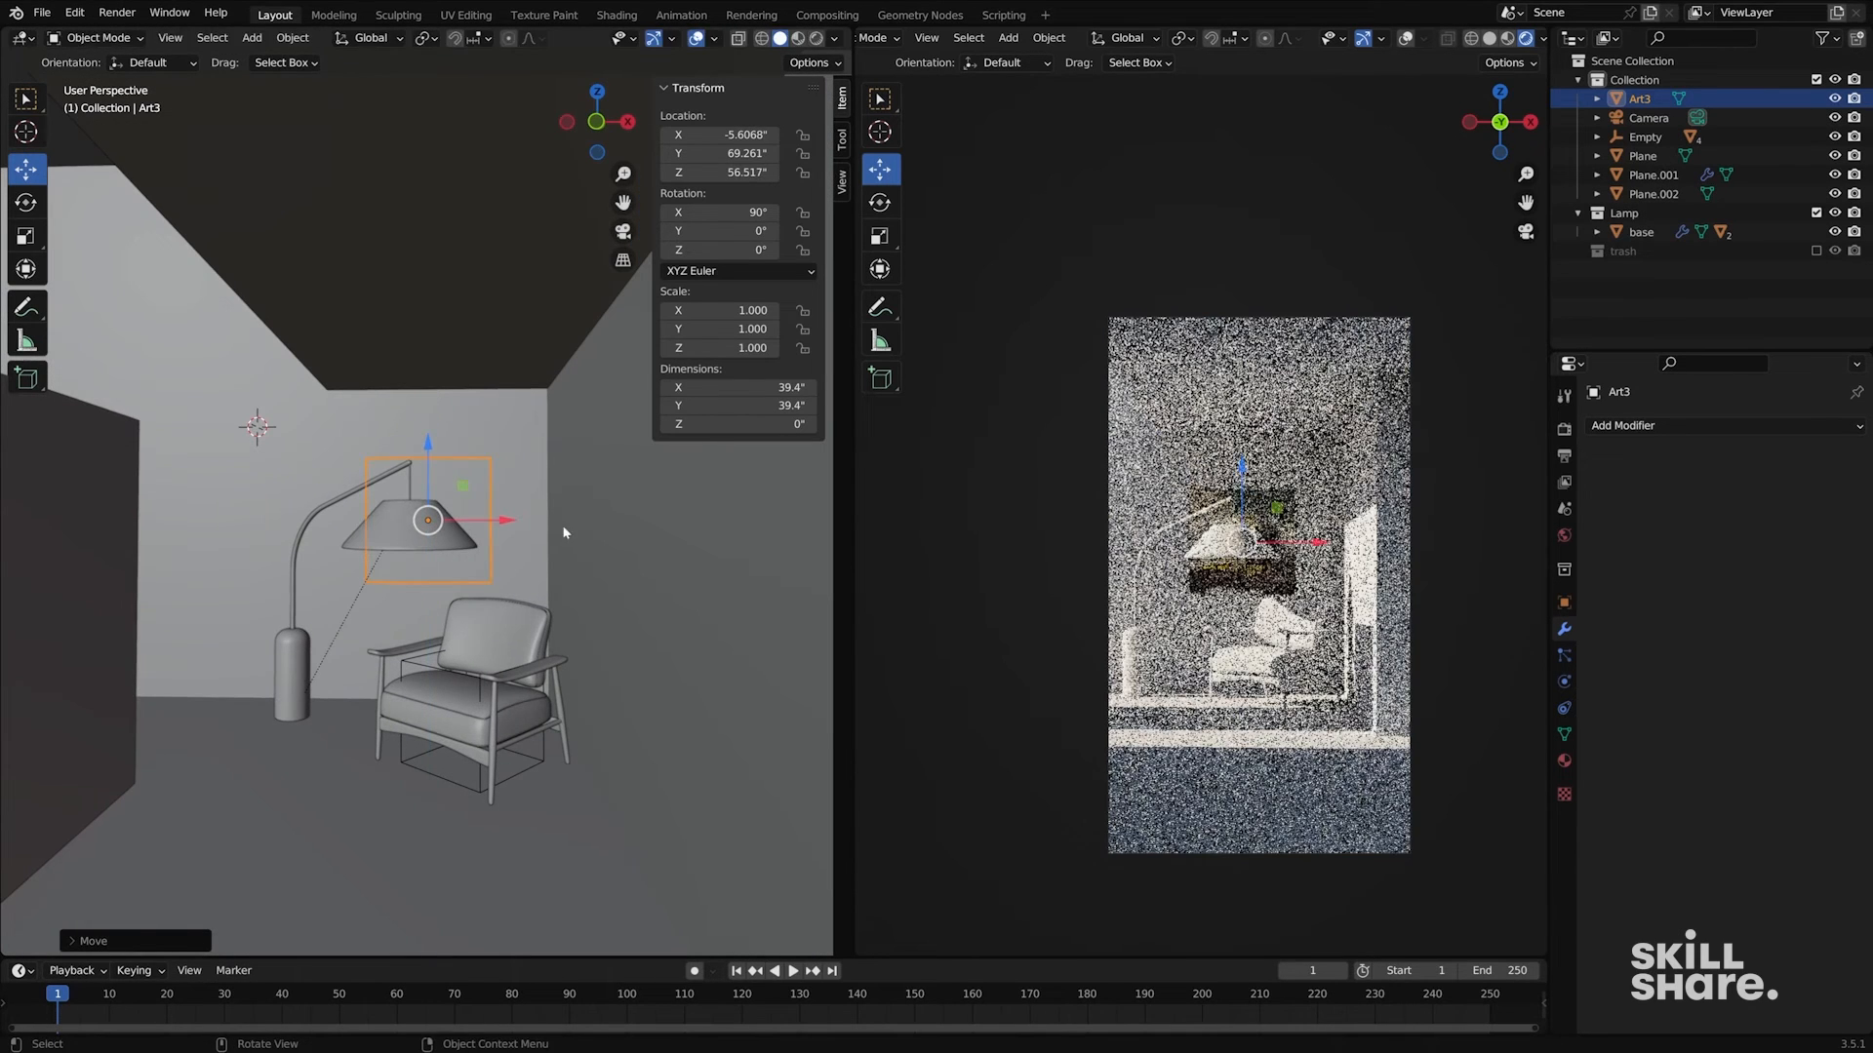
# - Enlarge the picture's mesh in Edit Mode to about 56" square and return to Object Mode
pyautogui.press('Tab')
pyautogui.press('s')
pyautogui.click(605, 542)
pyautogui.press('Tab')
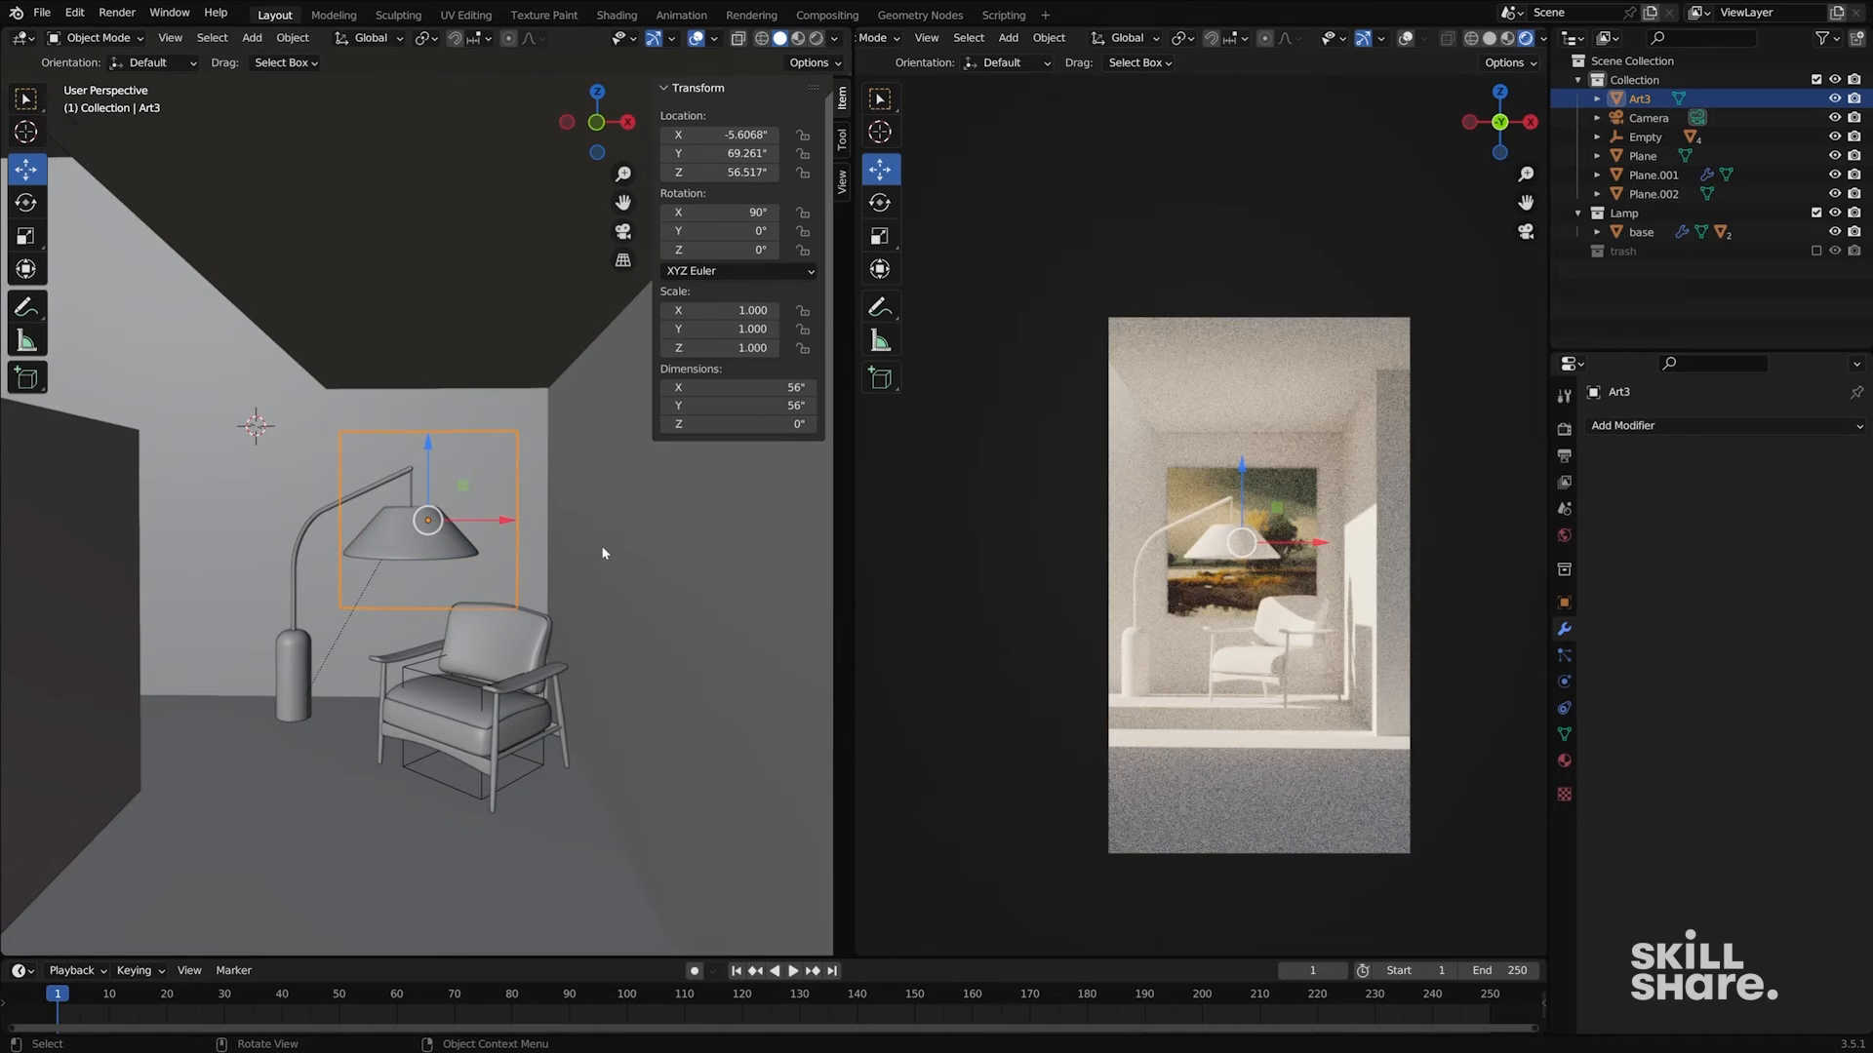
# - Shift the picture along X to about -6.84" and scale it down to about 53.3" square
pyautogui.moveTo(518, 525); pyautogui.dragTo(497, 528)
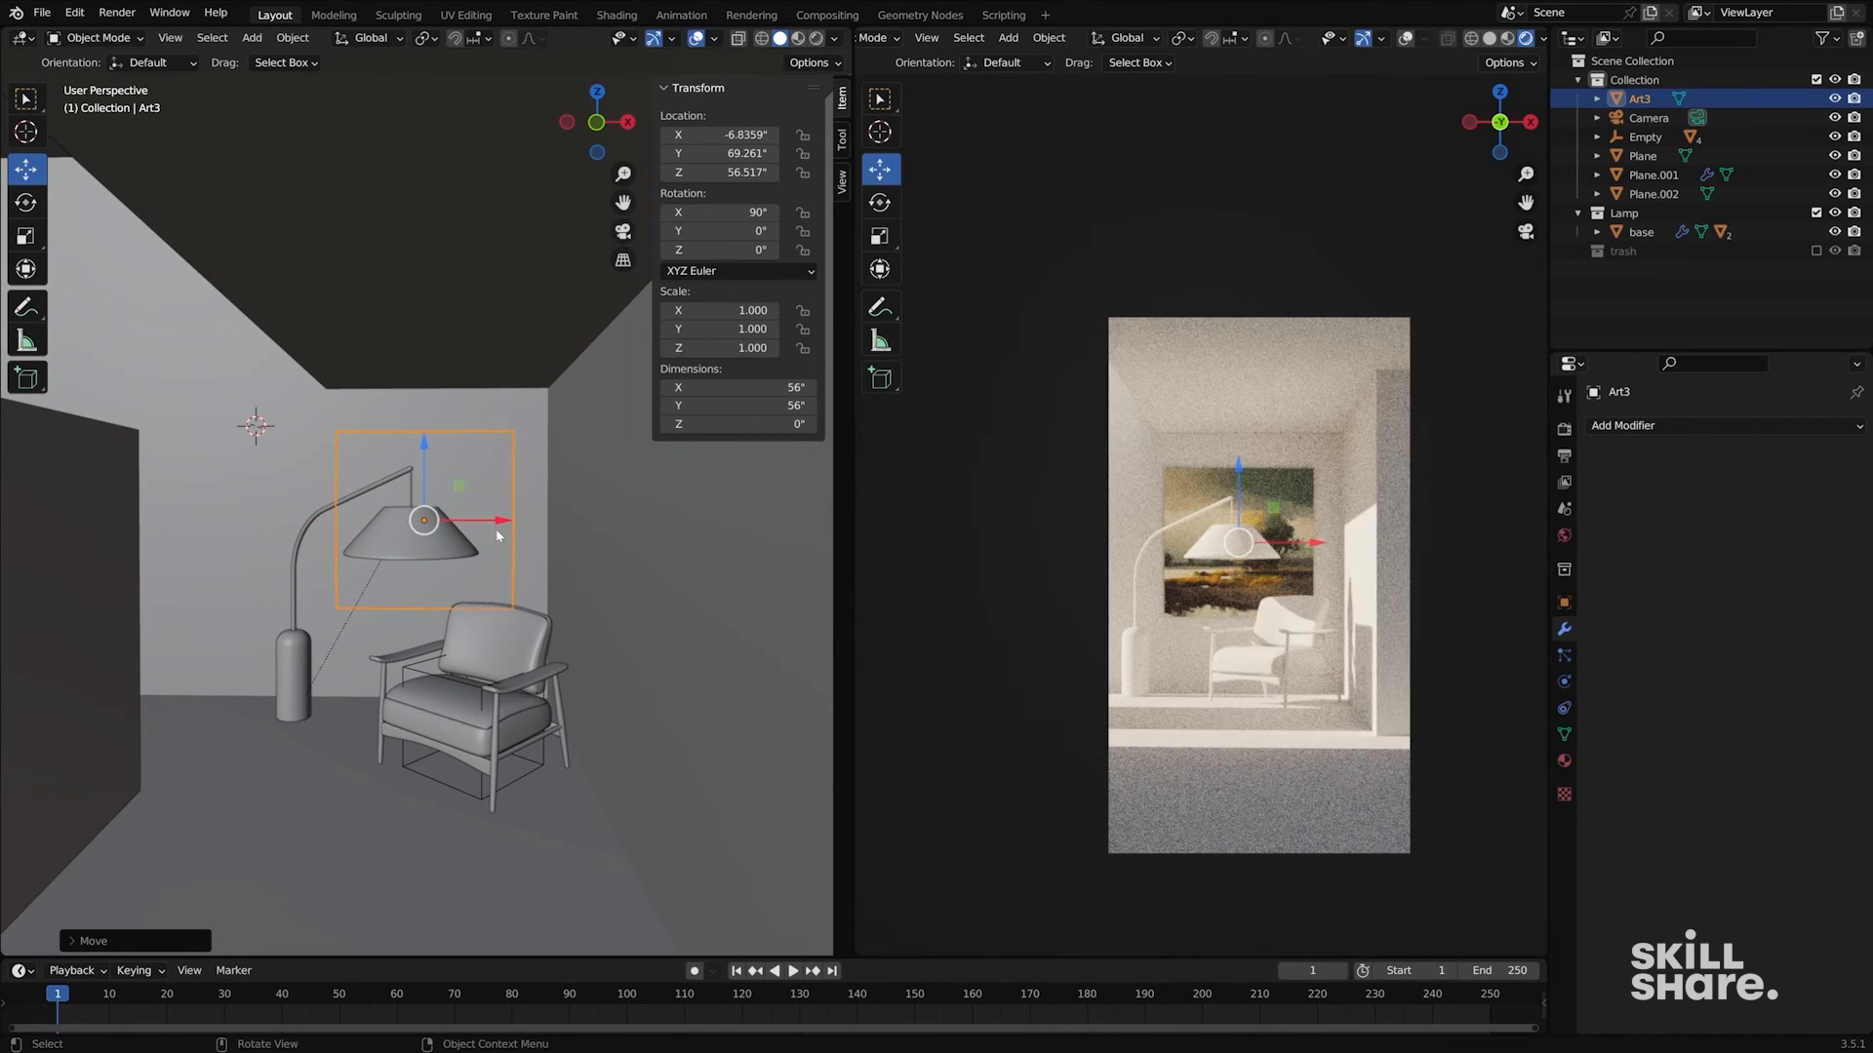
pyautogui.press('s')
pyautogui.click(607, 522)
# - Examine the picture, lamp and chair from several angles, framing the view closely on the lampshade and the furniture beside it
pyautogui.moveTo(607, 523); pyautogui.dragTo(636, 587, button='middle')
pyautogui.scroll(3, 636, 587)
pyautogui.moveTo(1211, 566); pyautogui.dragTo(1197, 563, button='middle')
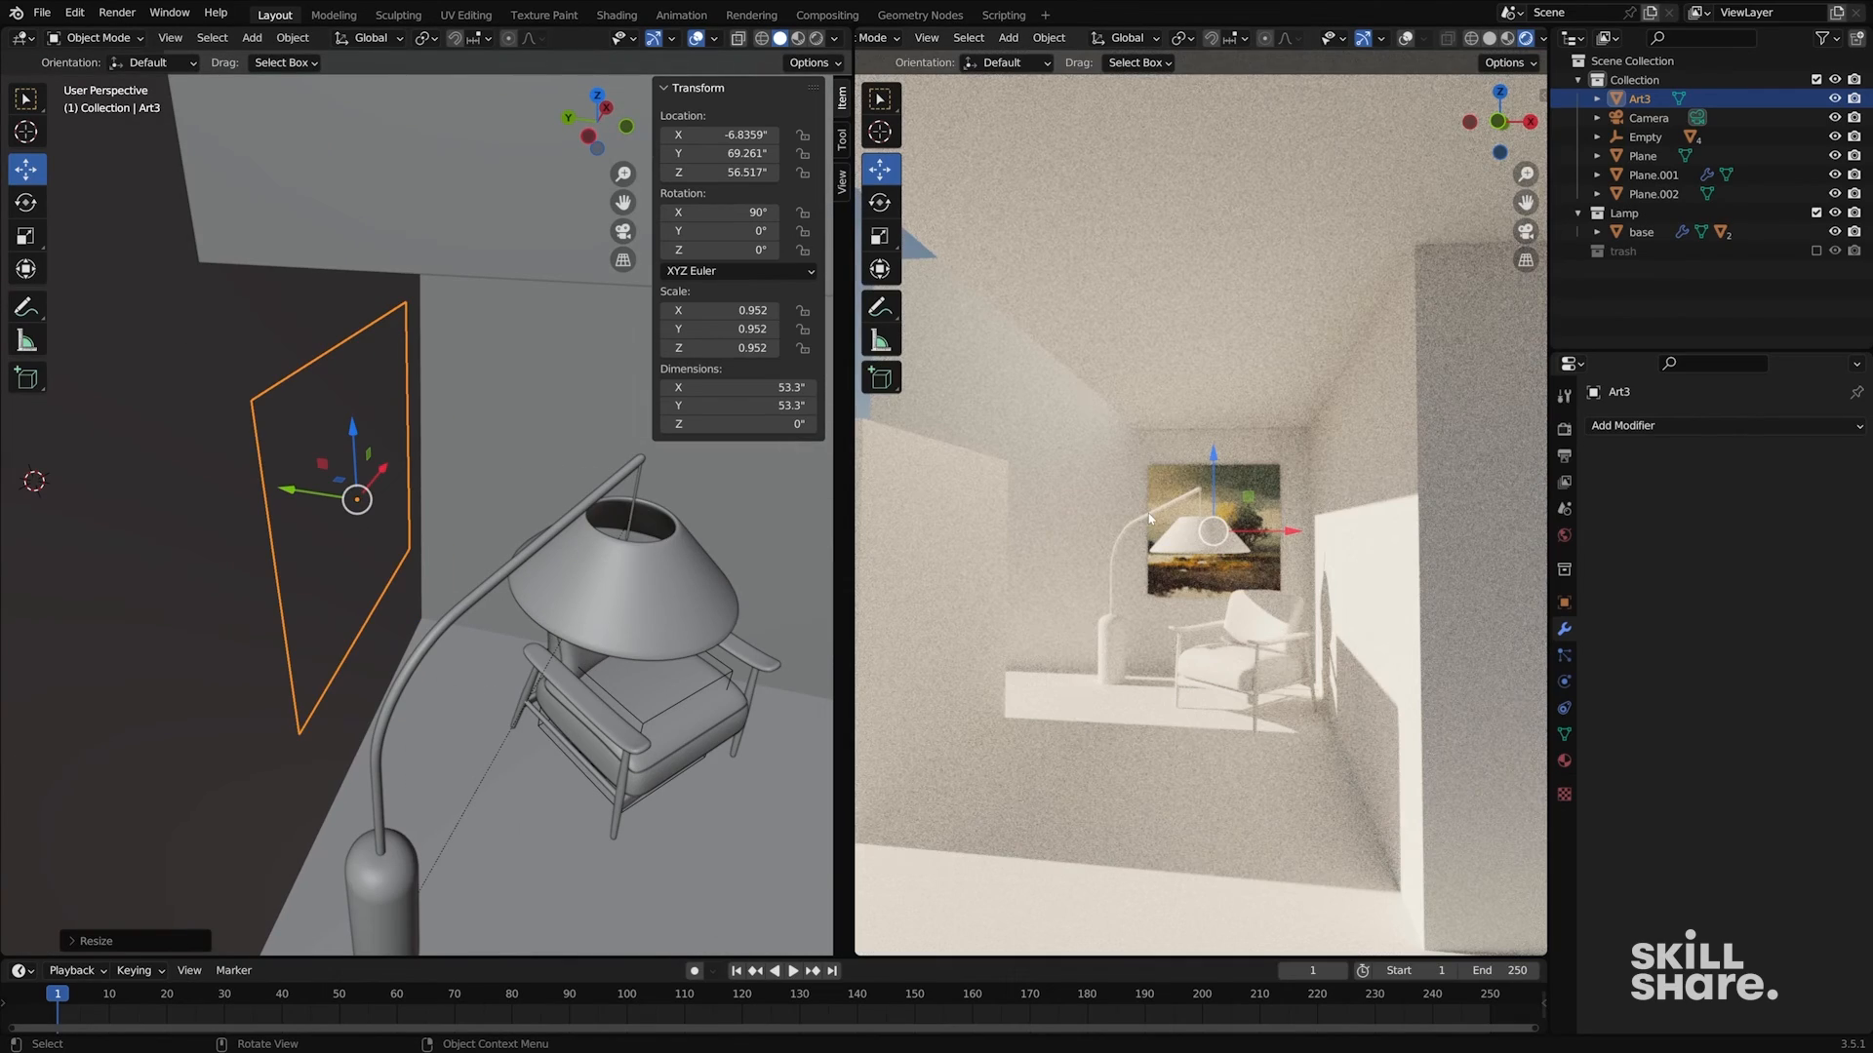
pyautogui.click(687, 569)
pyautogui.press('.')
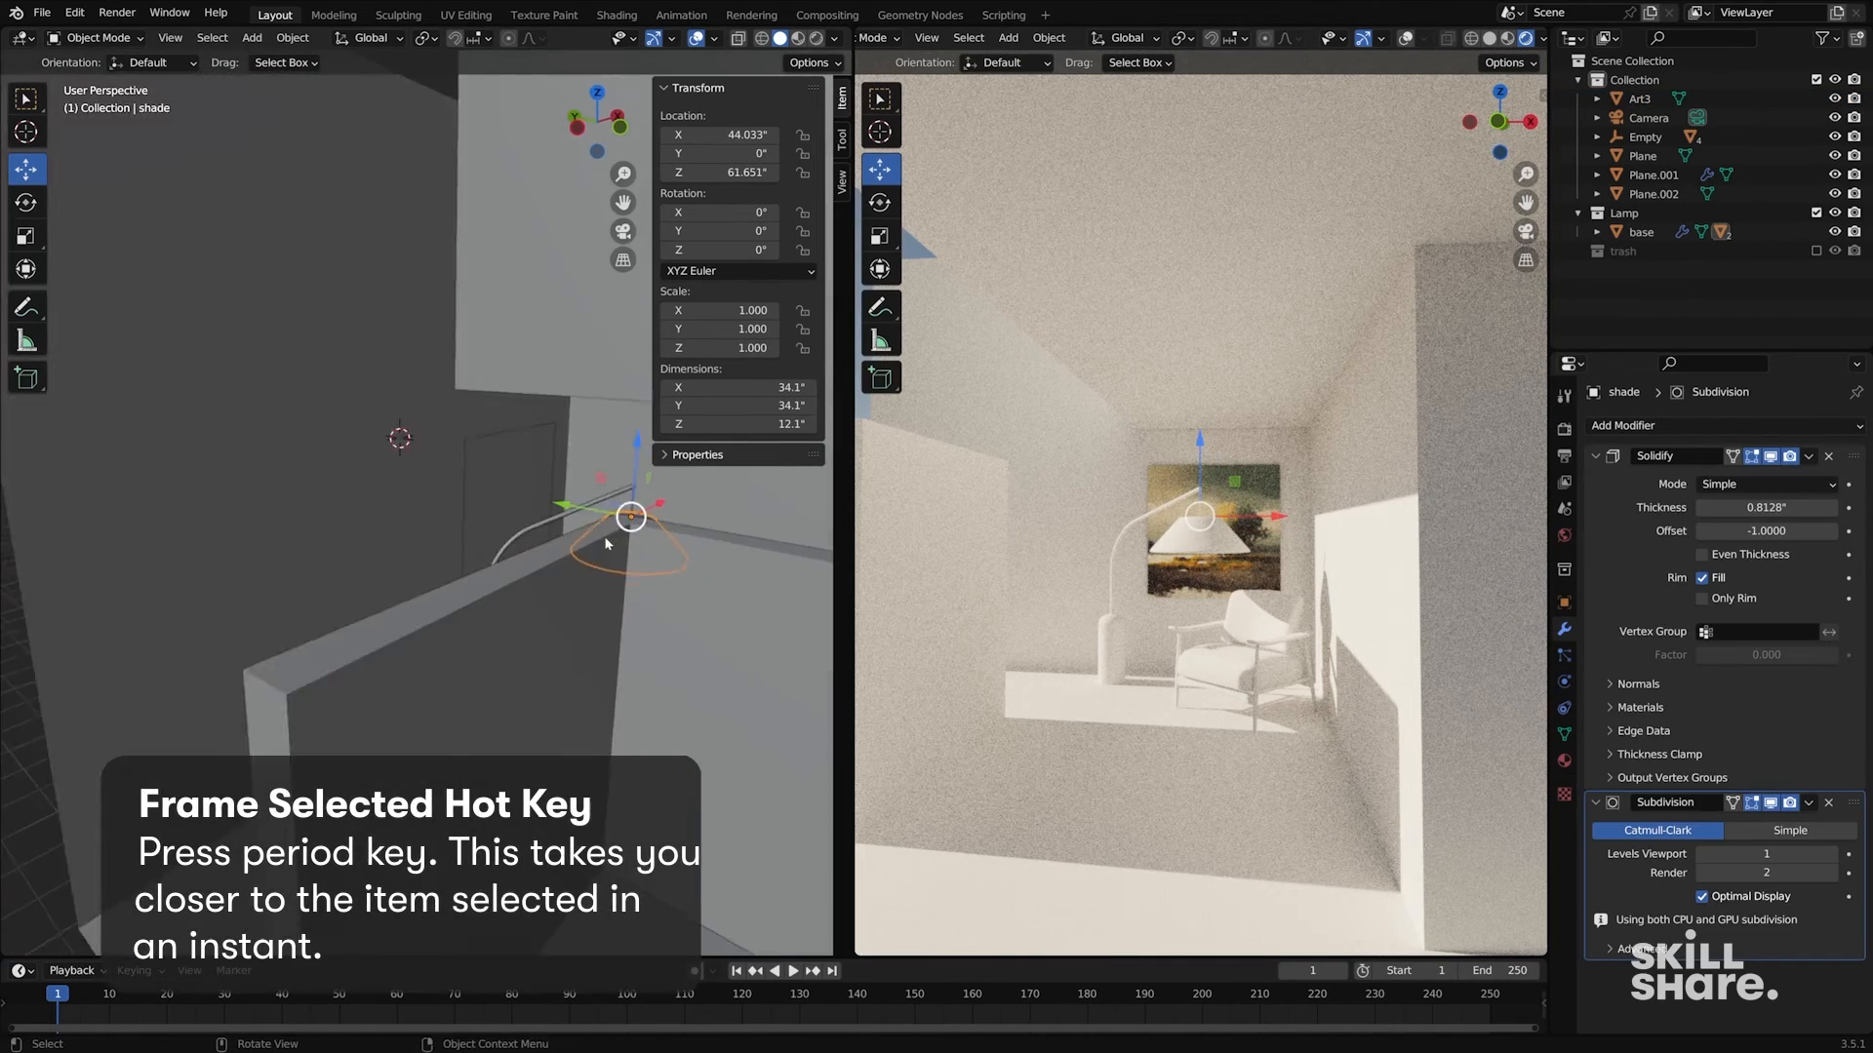
pyautogui.moveTo(687, 570); pyautogui.dragTo(533, 556, button='middle')
pyautogui.press('.')
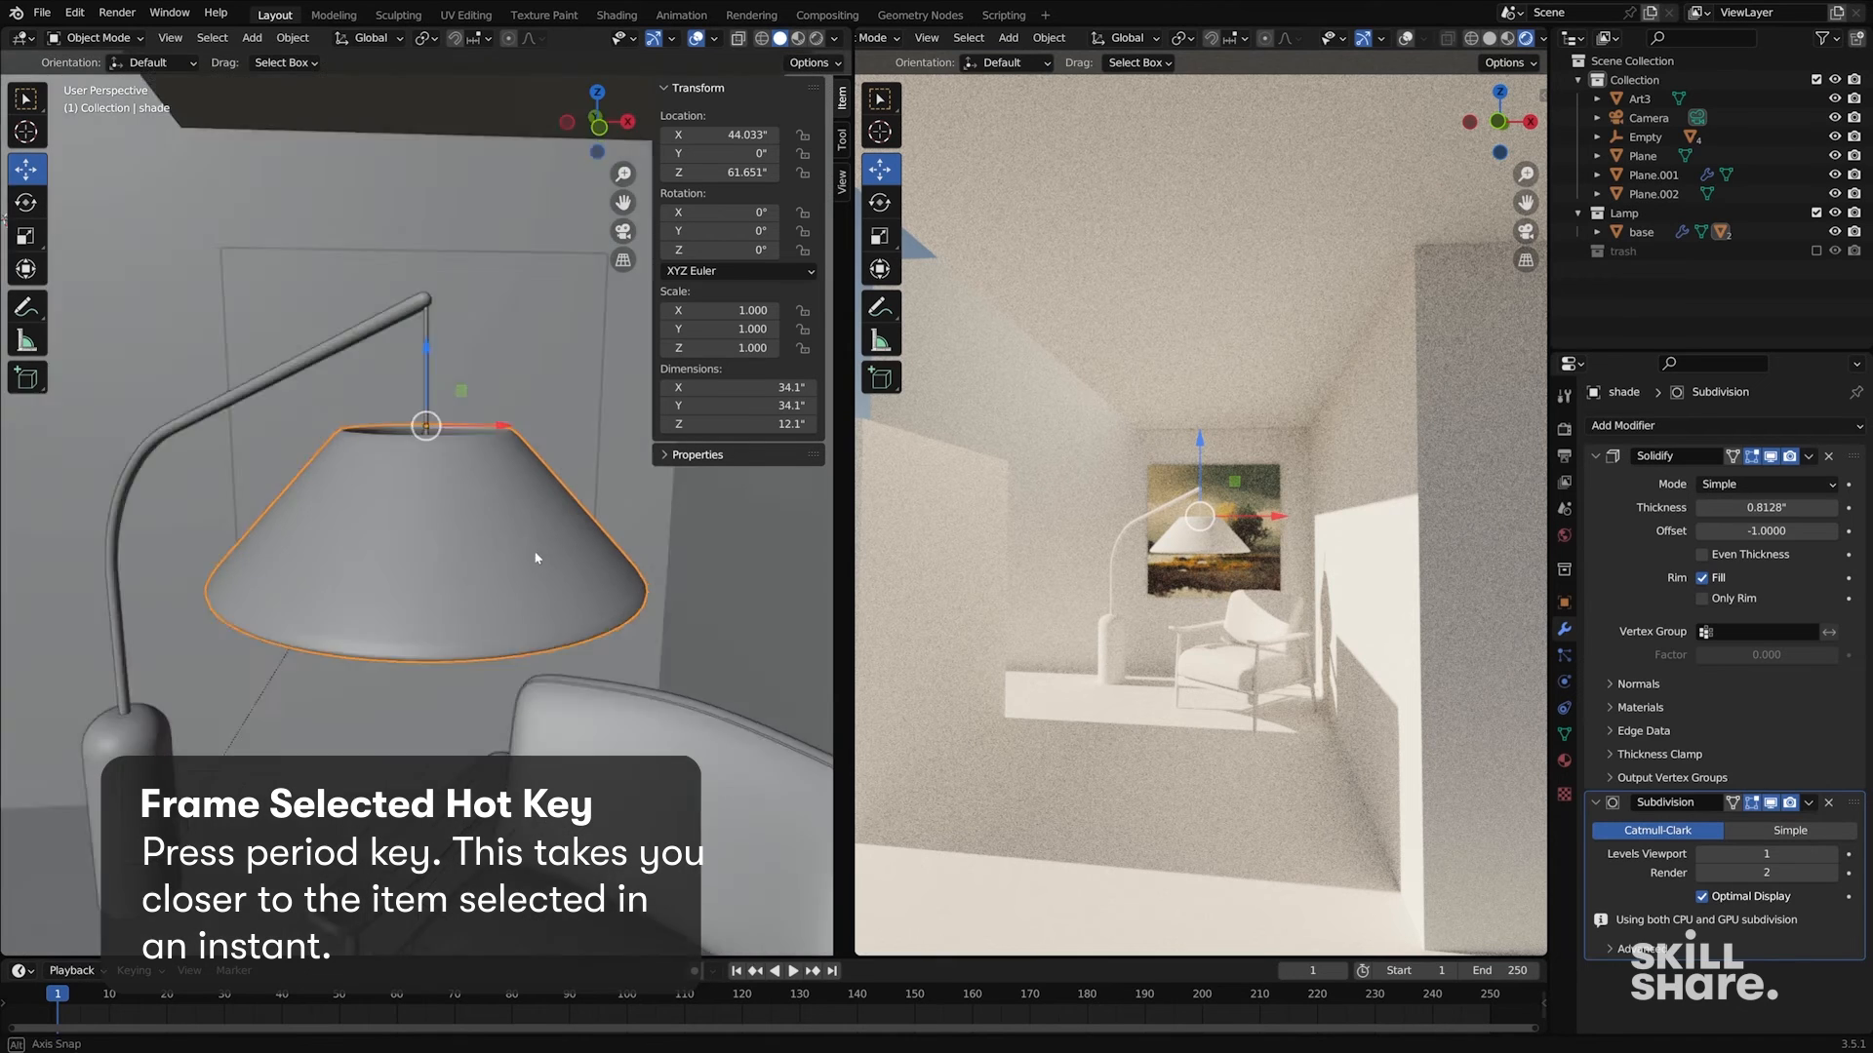
pyautogui.scroll(-2, 523, 572)
pyautogui.click(620, 590)
pyautogui.press('.')
pyautogui.scroll(-4, 620, 590)
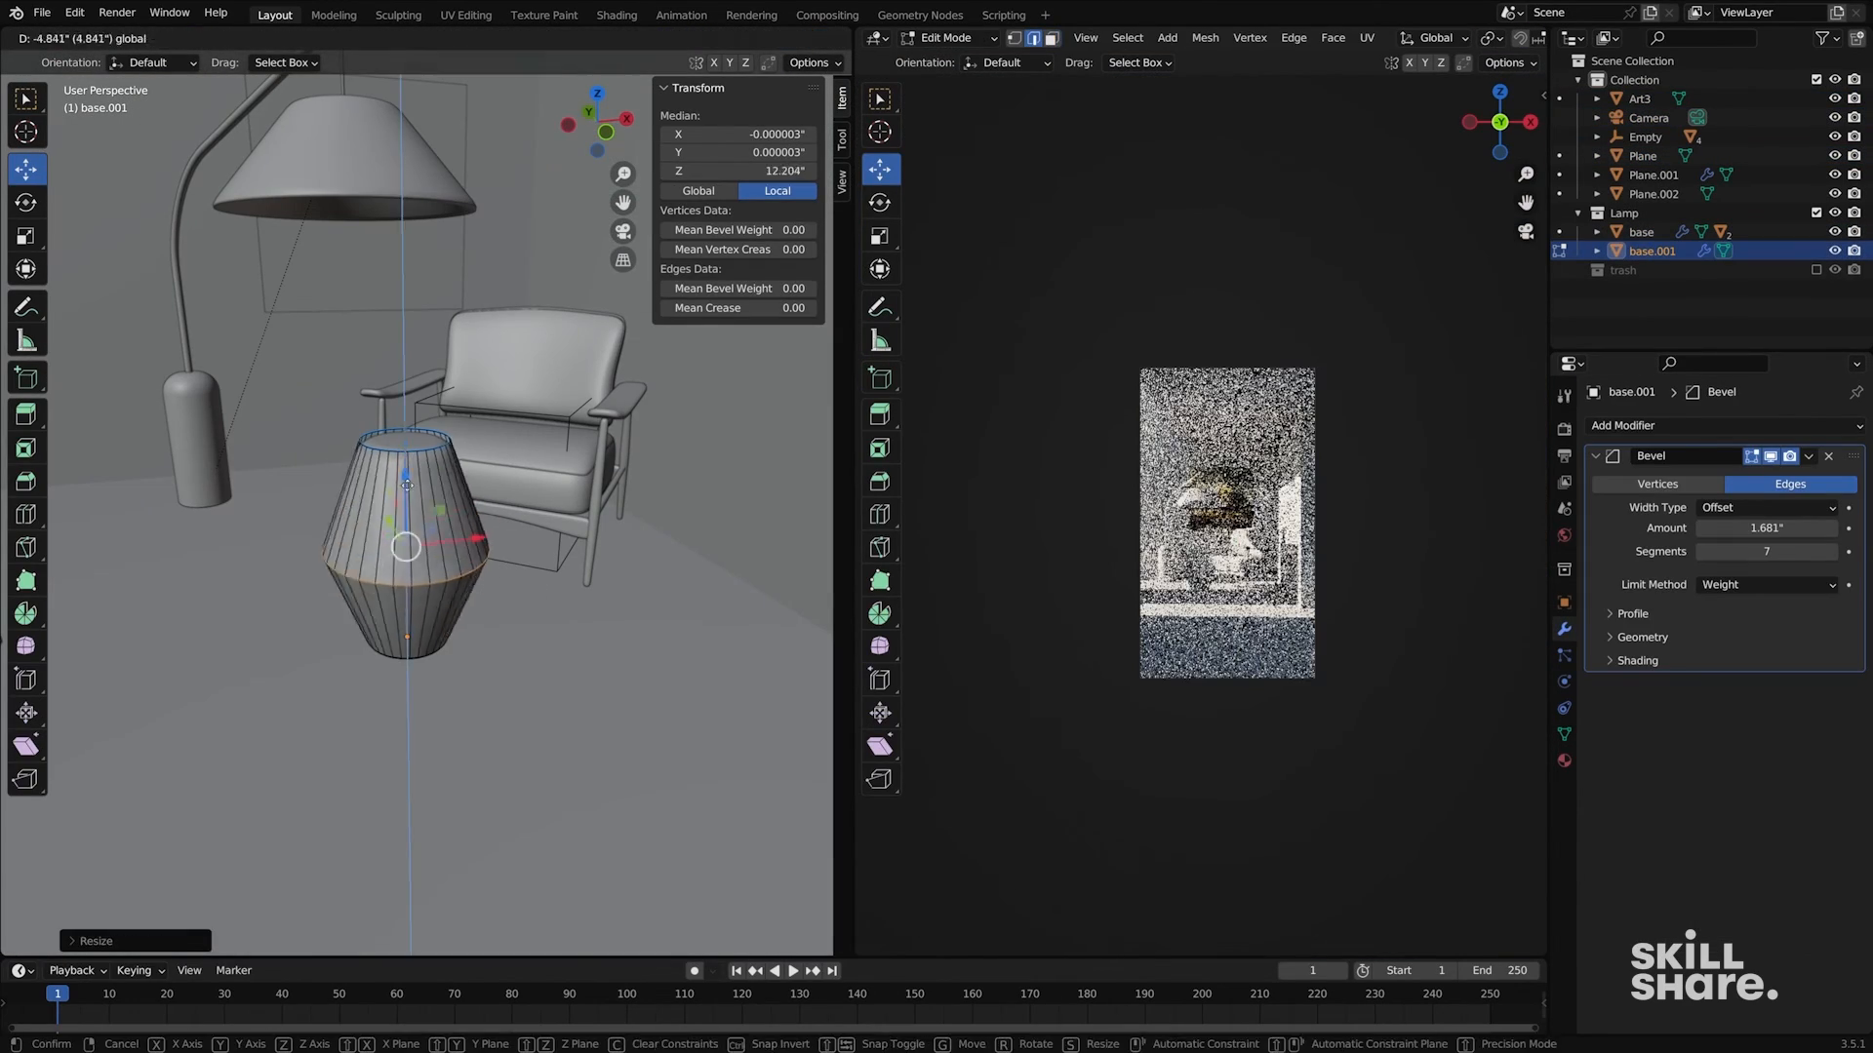
# - Lower the widened middle edge loop of the duplicated lamp base by about 4.84" along Z and leave Edit Mode
pyautogui.moveTo(419, 643); pyautogui.dragTo(416, 675, button='middle')
pyautogui.press('Tab')
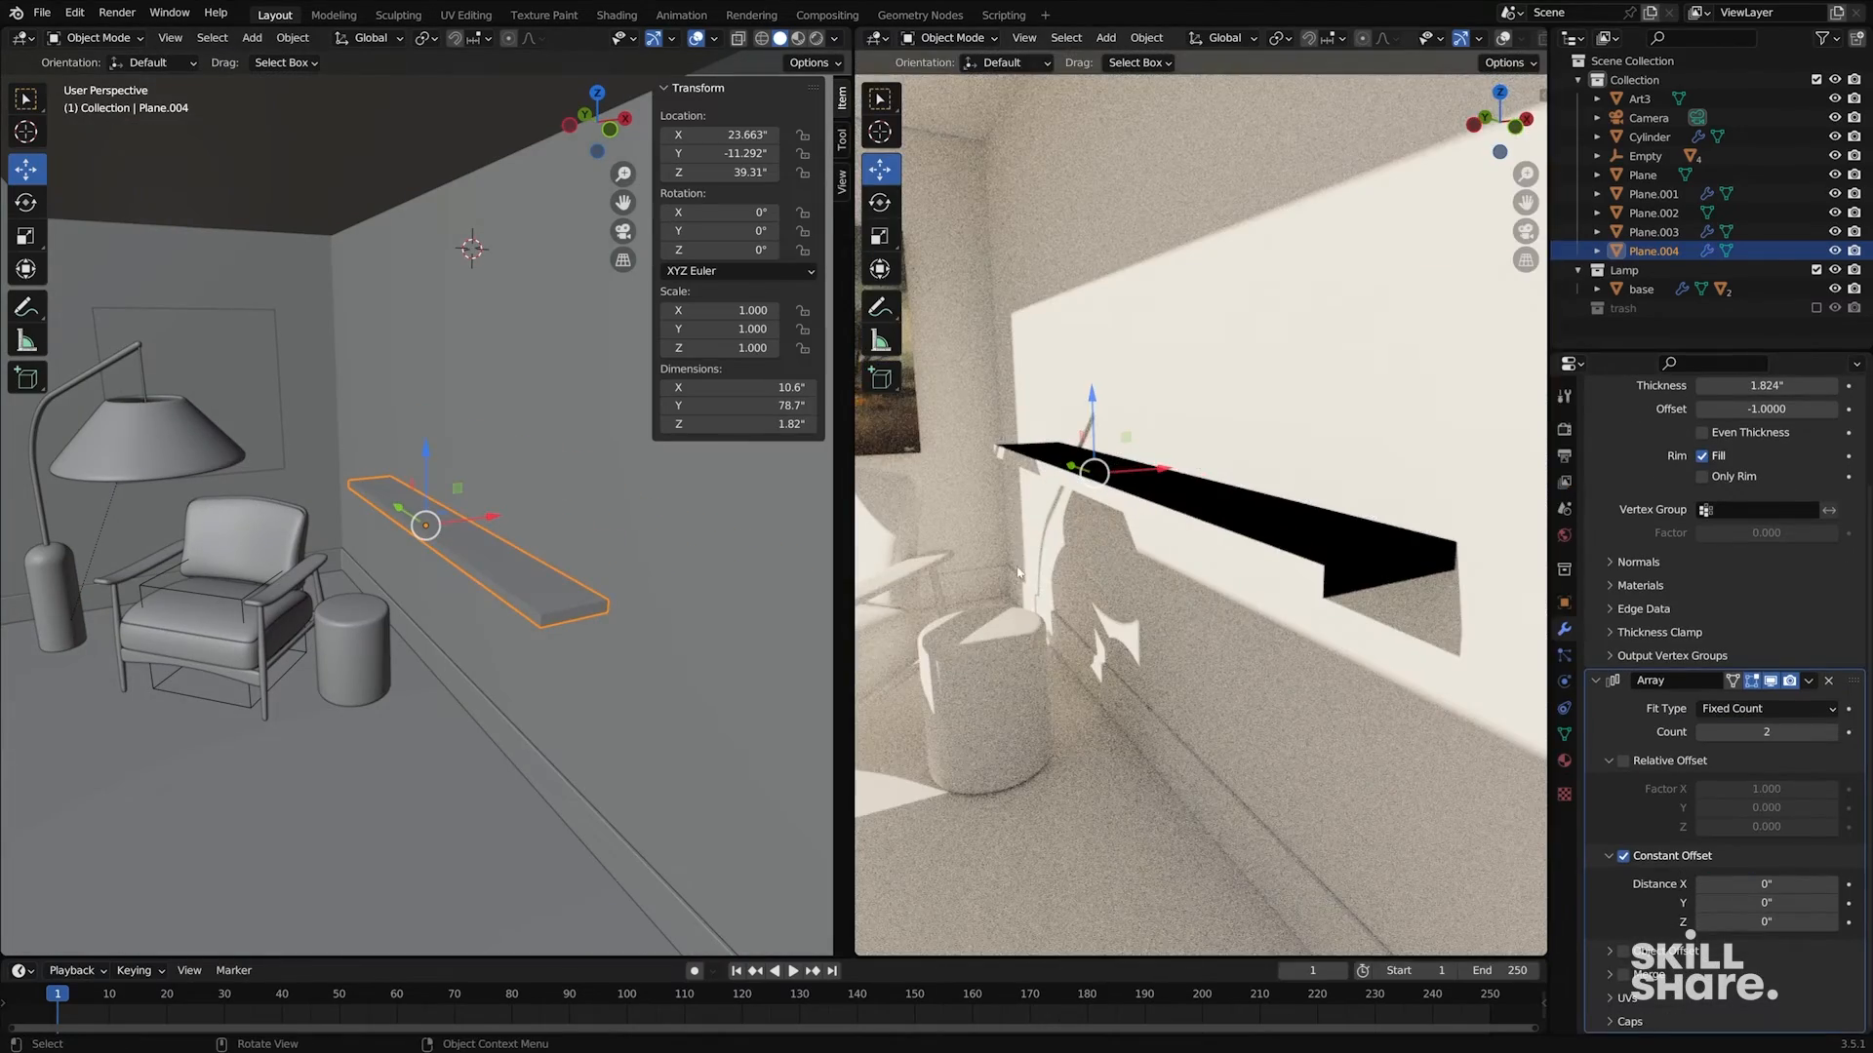
# - Increase the Z distance of the wall shelf's Array constant offset so the second shelf sits above the first
pyautogui.moveTo(1752, 925); pyautogui.dragTo(1805, 925)
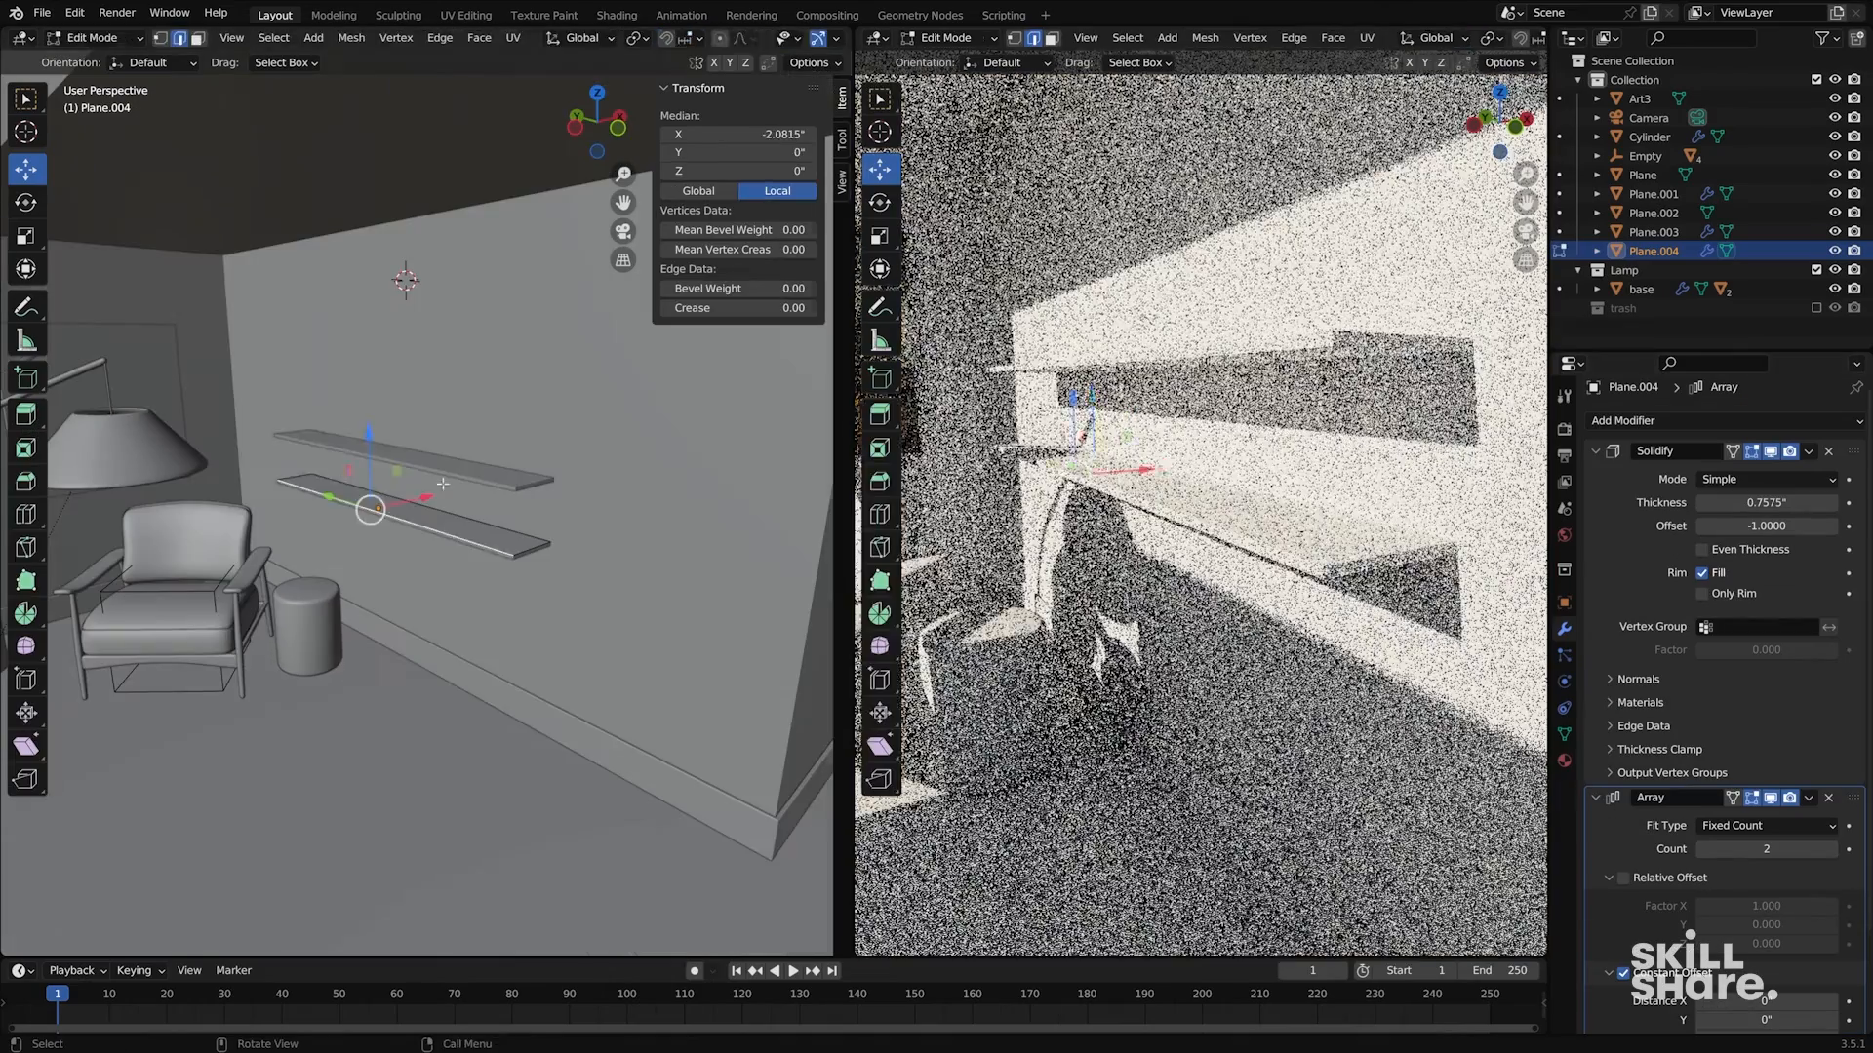